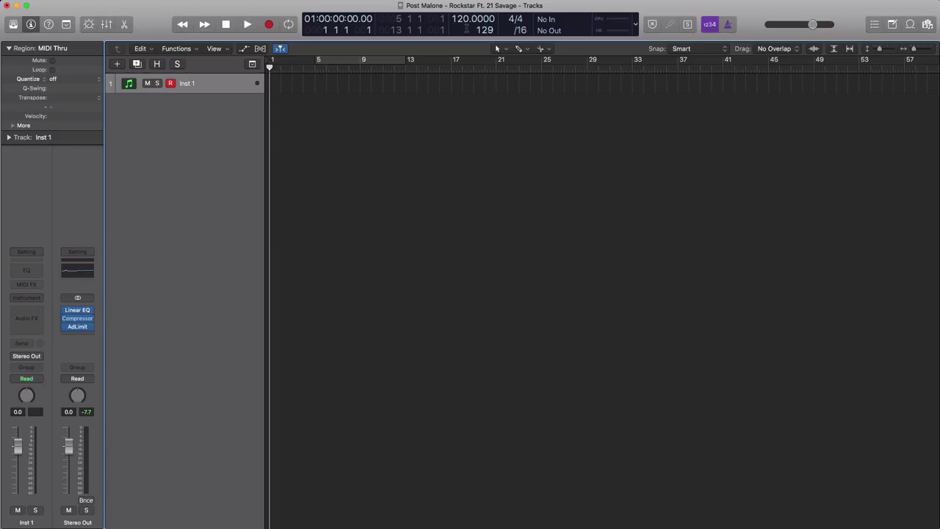
Step: Set the project tempo to 80 BPM
double_click(460, 27)
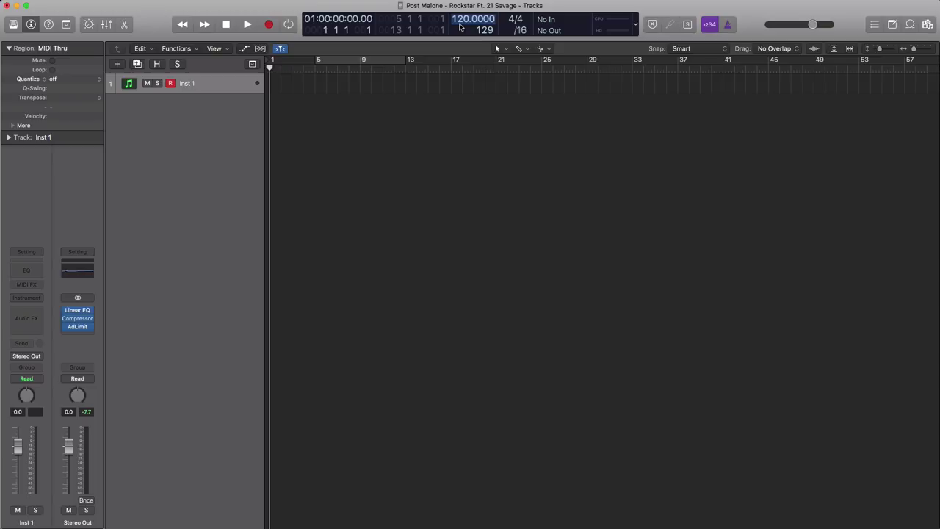
type("80")
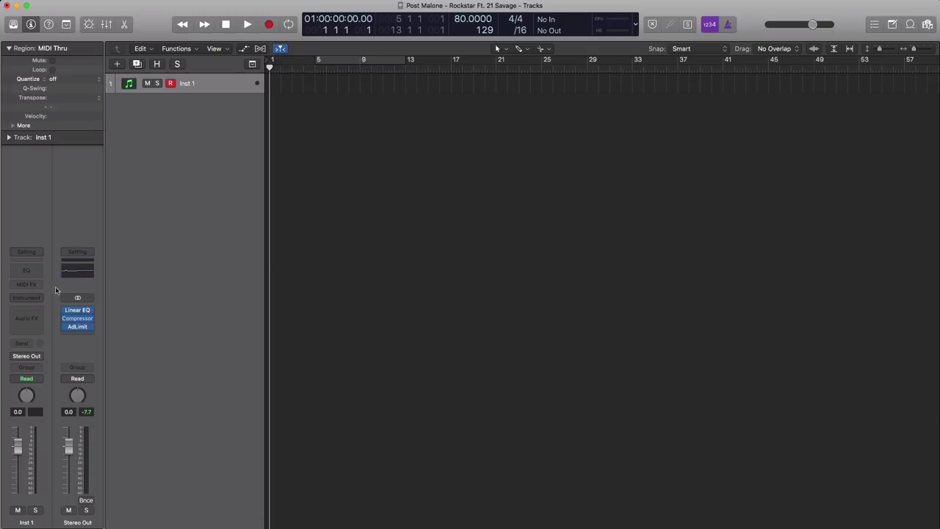
Step: Load a stereo Nexus 2 instrument on Inst 1 with the Epic Pads preset PD Airwave TranceSaws 1
left_click(31, 299)
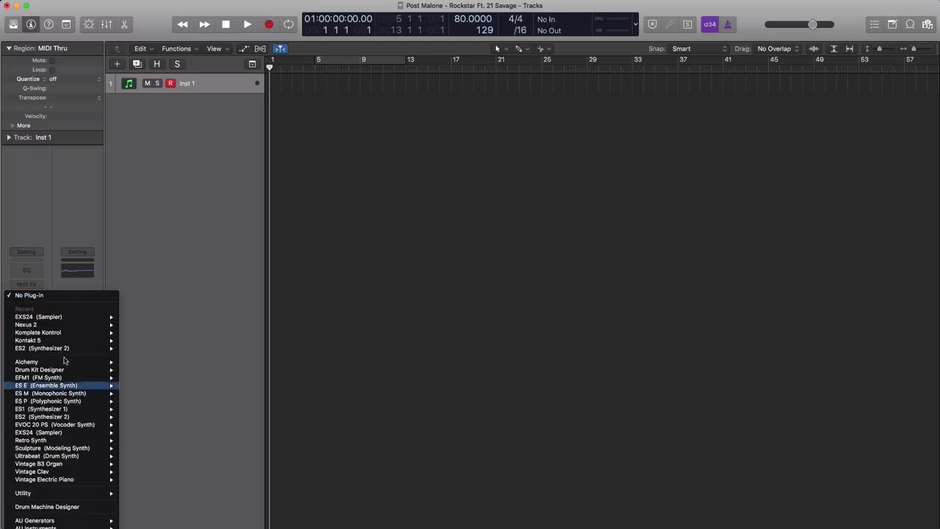
mouse_move(53, 326)
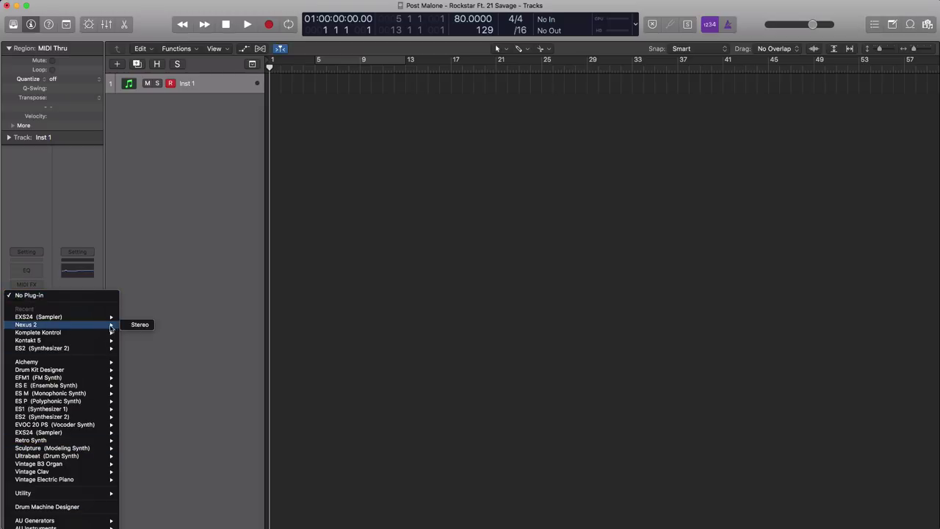
left_click(138, 325)
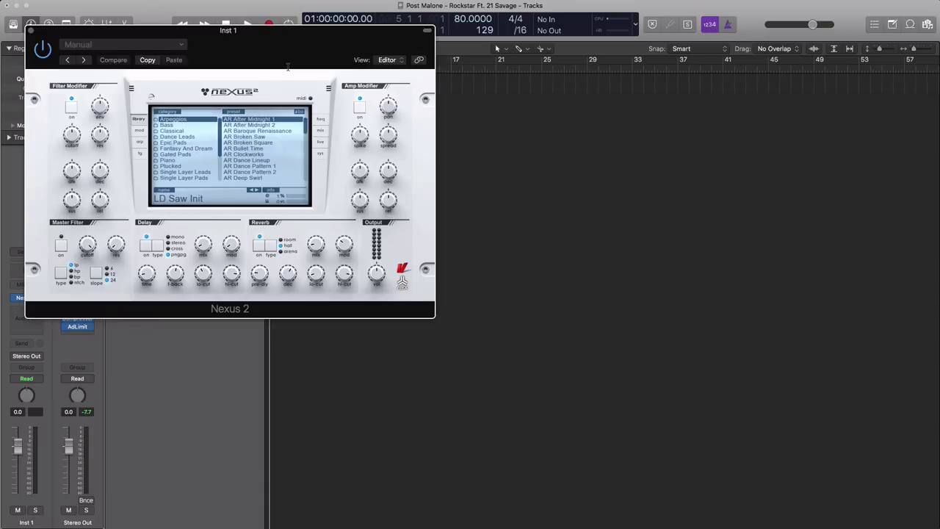
left_click_drag(282, 57, 523, 111)
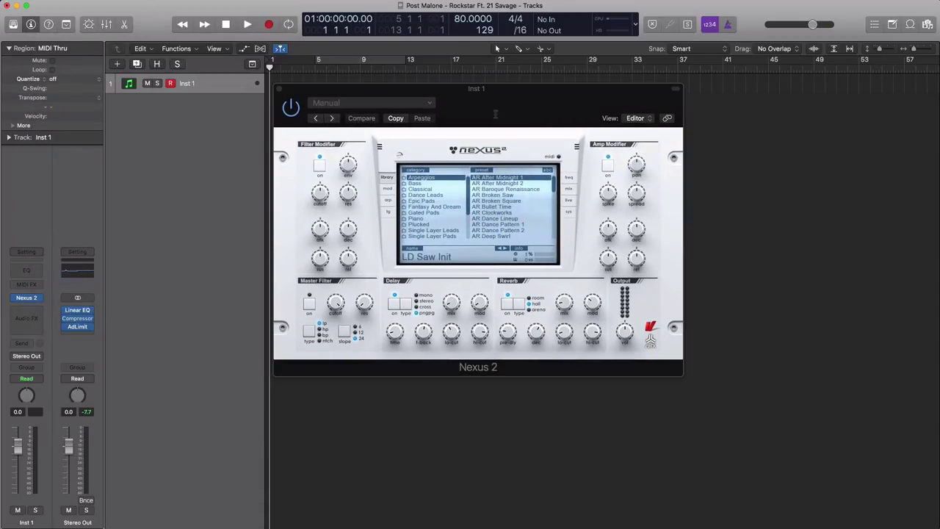
left_click(434, 200)
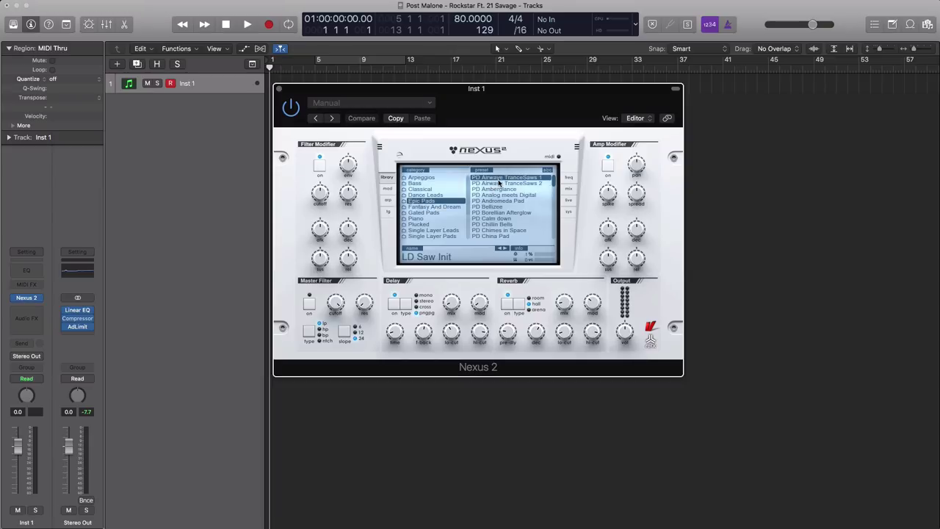
double_click(499, 181)
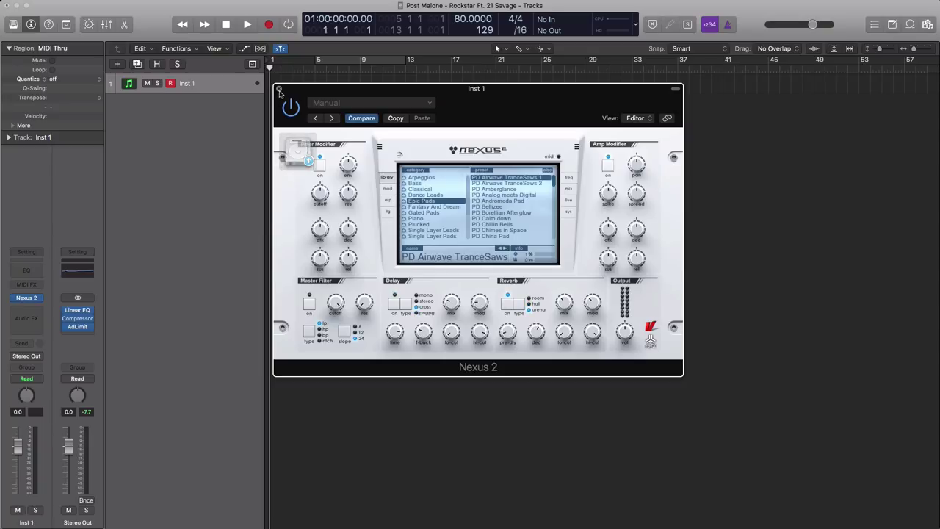
left_click(280, 90)
Step: Create an empty region on Inst 1 spanning bars 1 to 5 and show it in the piano roll
left_click_drag(271, 63, 318, 65)
left_click(351, 137, "ctrl+alt")
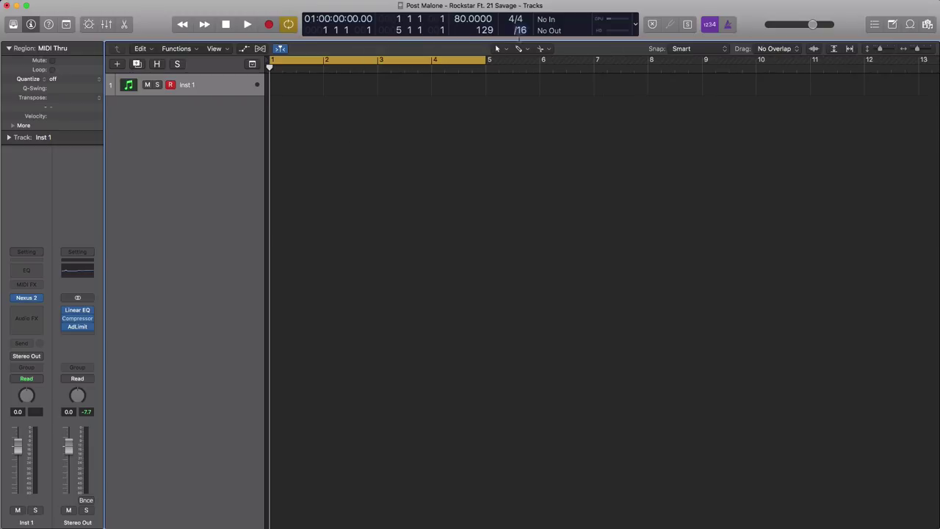
left_click(293, 88)
left_click_drag(319, 89, 485, 89)
key("p")
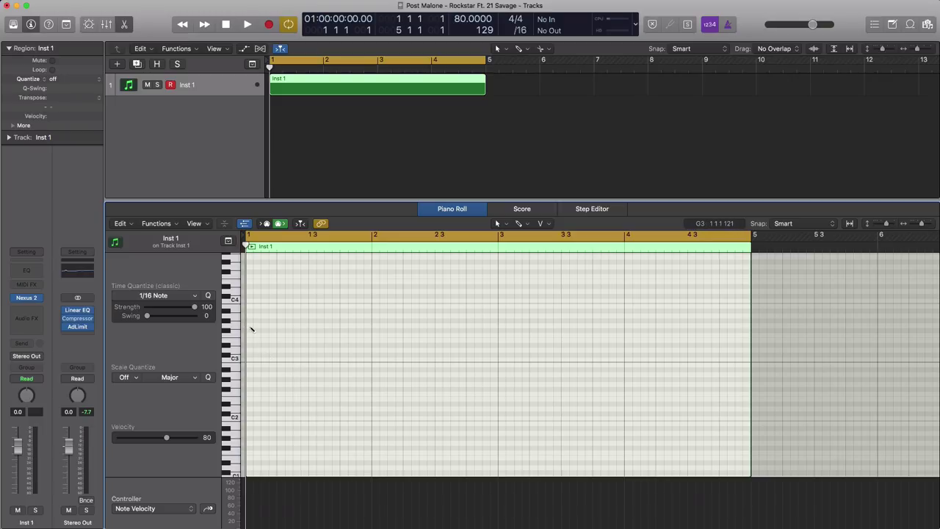
Step: Build a four-bar G minor chord in the Inst 1 region with the notes G3, D4, G4, A#4 and D5
left_click_drag(251, 328, 748, 343)
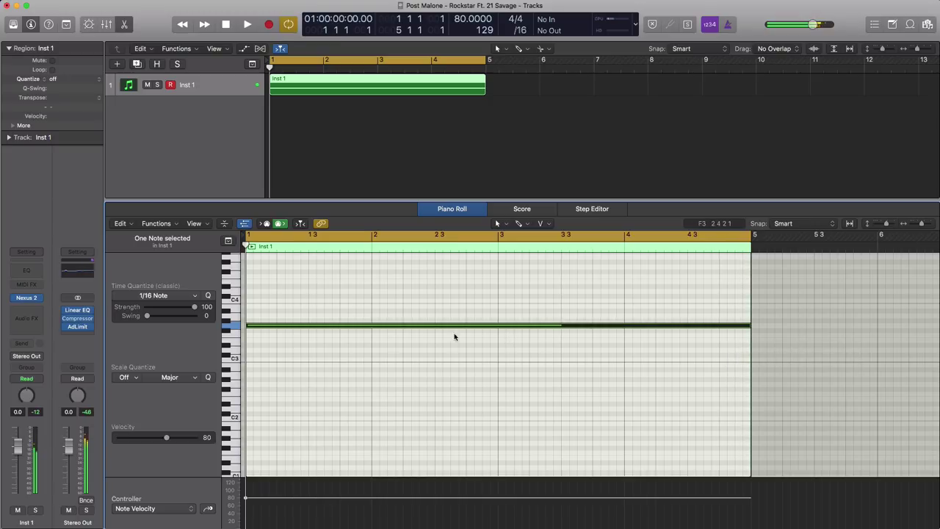
left_click_drag(307, 327, 309, 293)
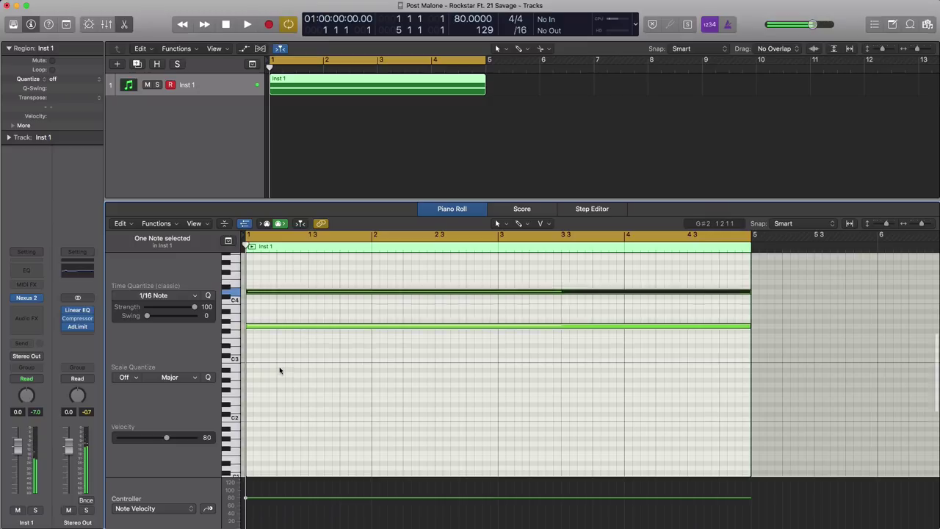
scroll(287, 370, "up", 3)
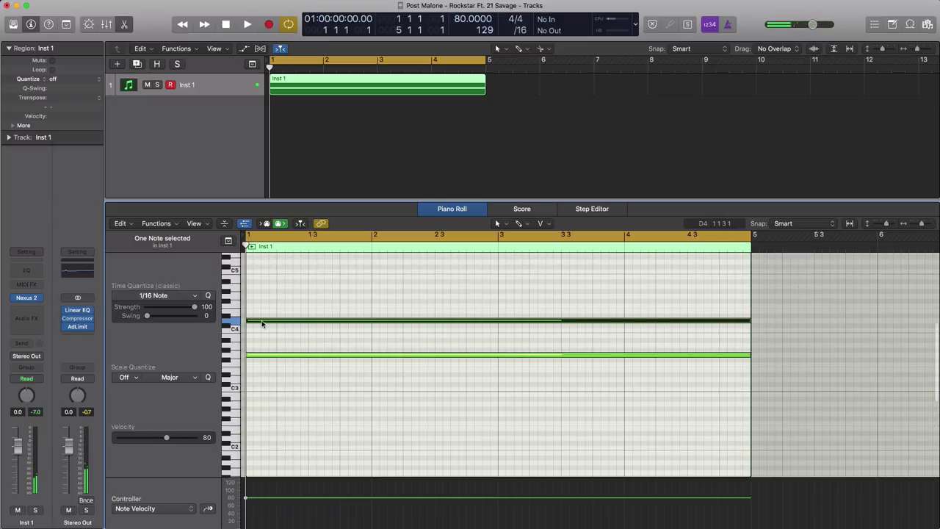
left_click_drag(263, 323, 265, 297)
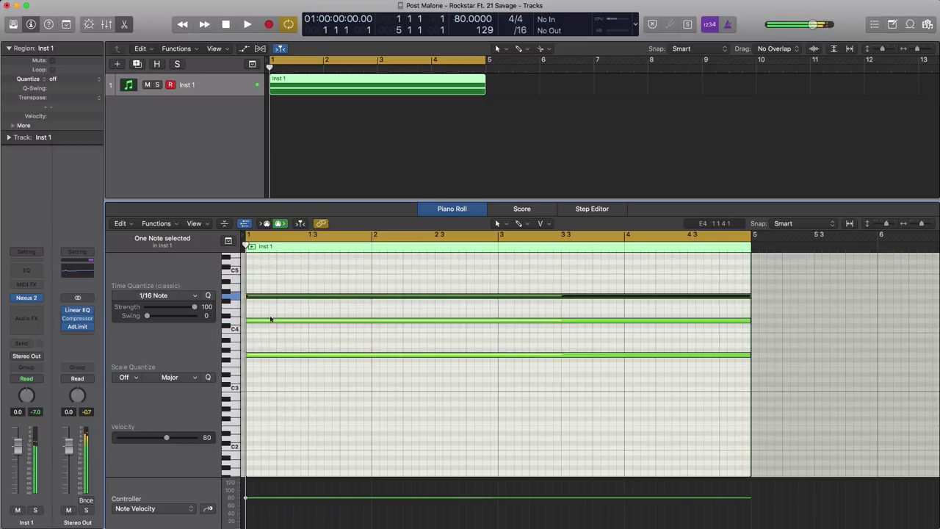
scroll(272, 338, "up", 4)
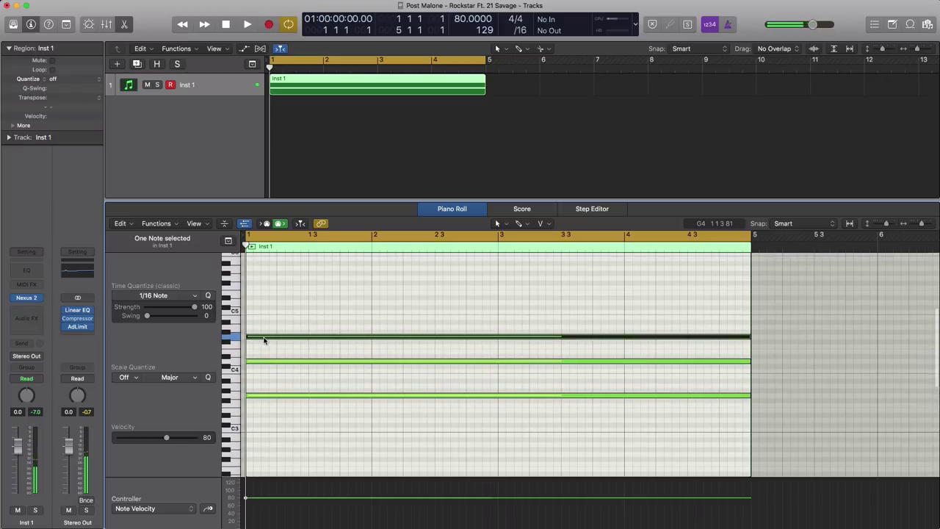
left_click_drag(264, 340, 265, 325)
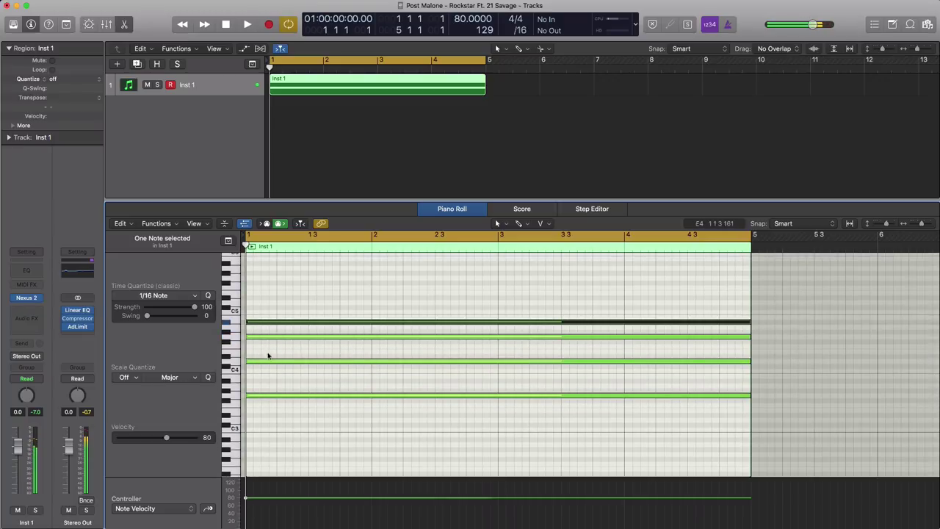
scroll(271, 364, "up", 2)
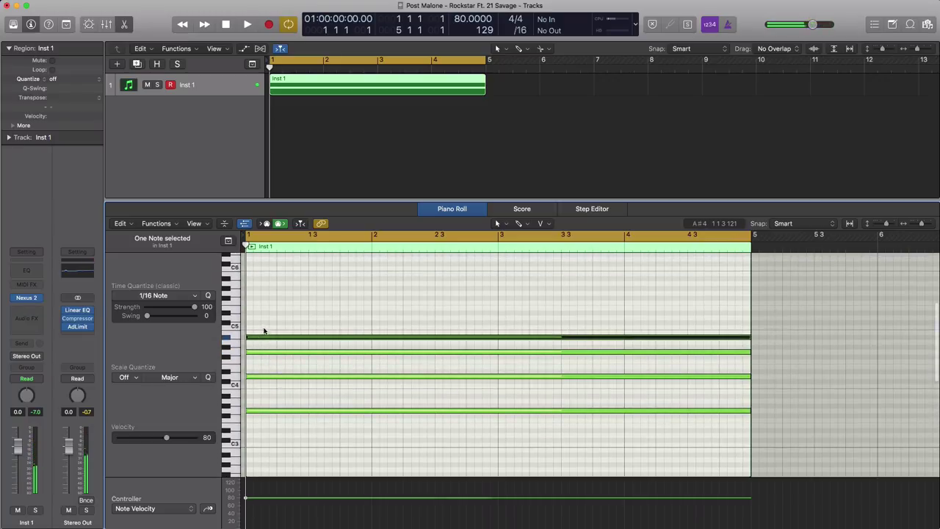
left_click_drag(265, 337, 263, 317)
Step: Play the chord loop and lower the Inst 1 volume to -11.8 dB
key("space")
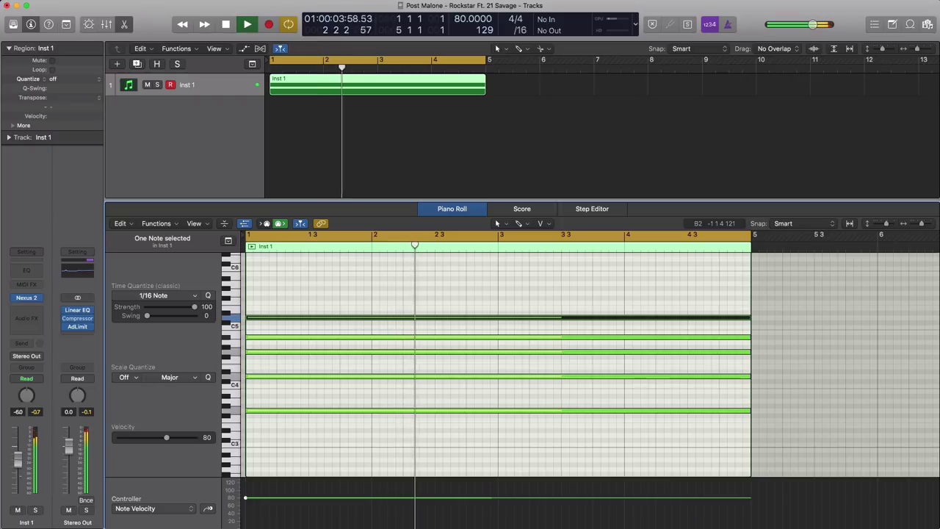
left_click_drag(20, 481, 21, 489)
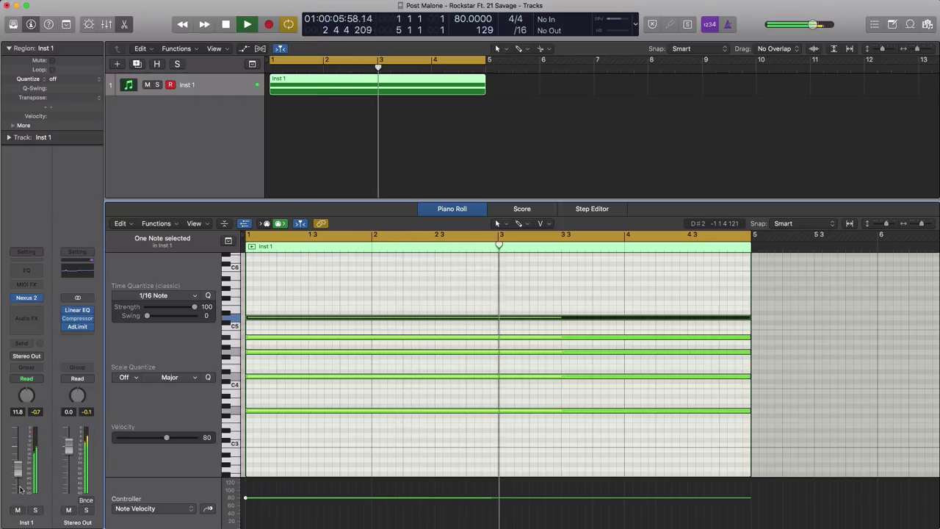
key("space")
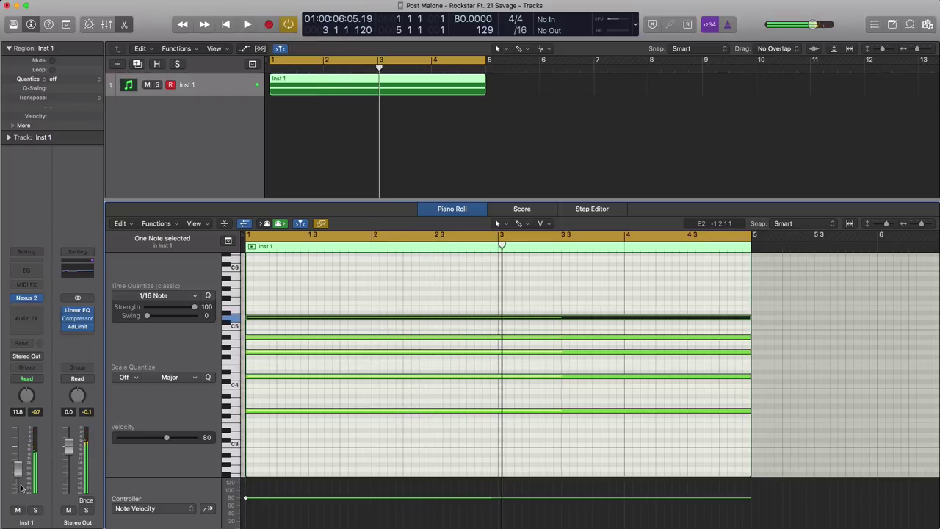
Step: Enable the low-pass master filter in Inst 1's Nexus 2 and set its cutoff to about 26 while listening to the loop
left_click(27, 298)
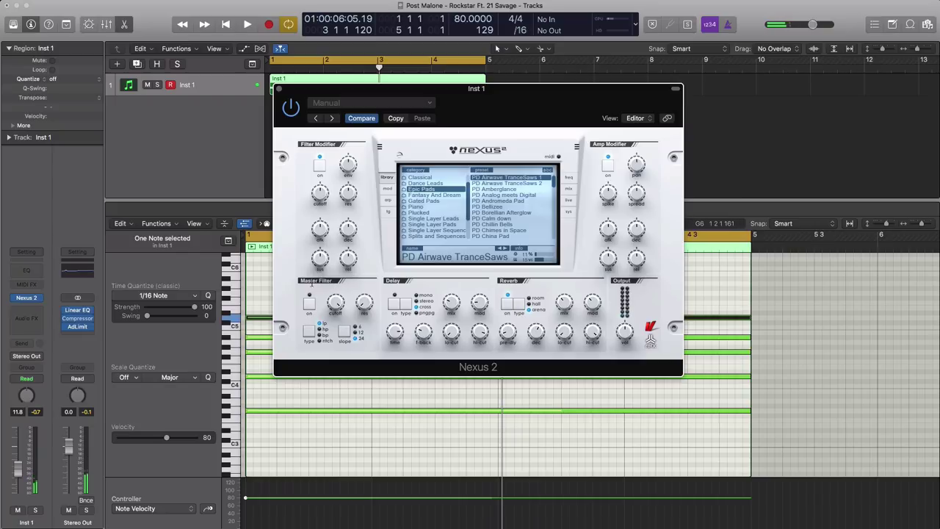
mouse_move(336, 303)
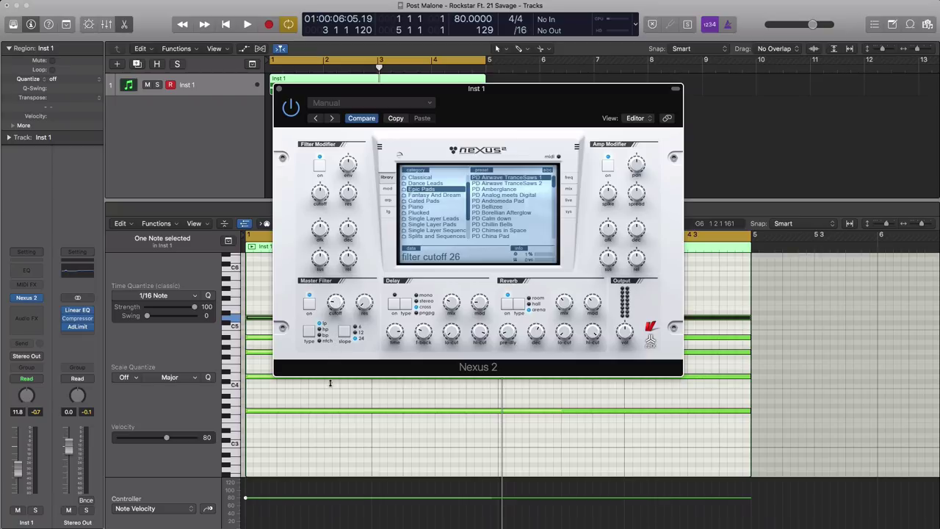
key("space")
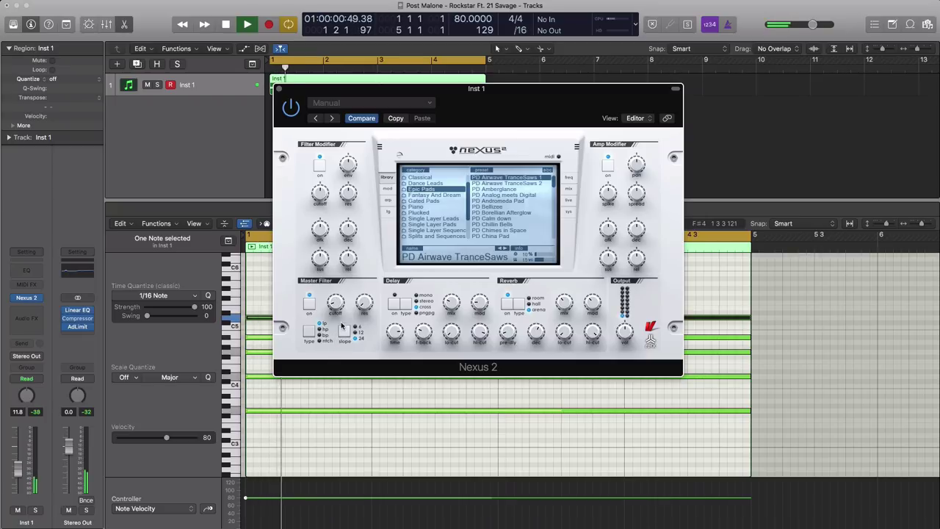
left_click_drag(335, 302, 338, 303)
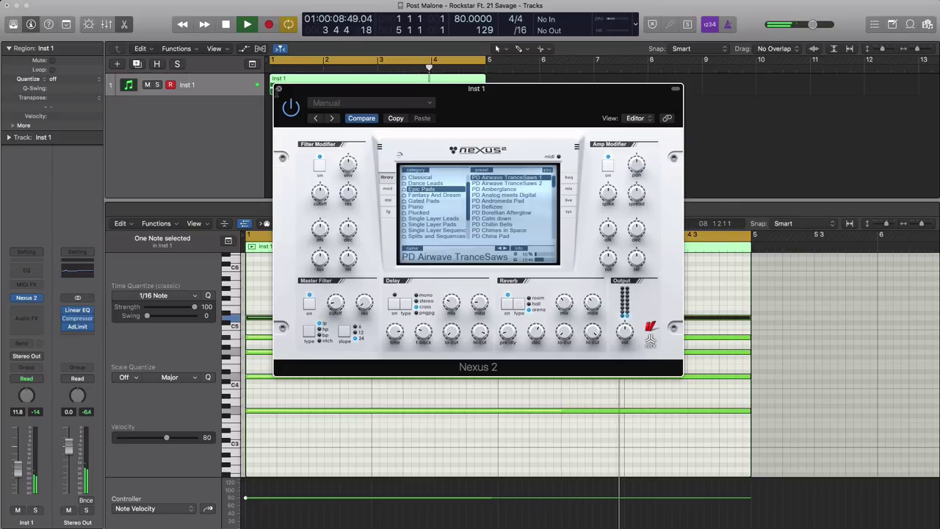
left_click(27, 297)
Step: Set the Inst 1 volume to -8.2 dB, stop playback and close the piano roll
left_click_drag(11, 478, 10, 470)
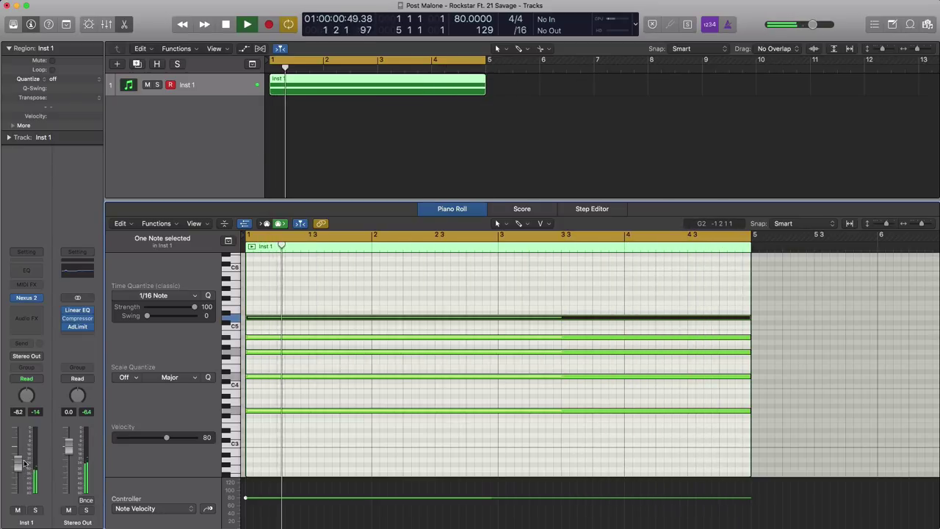
key("space")
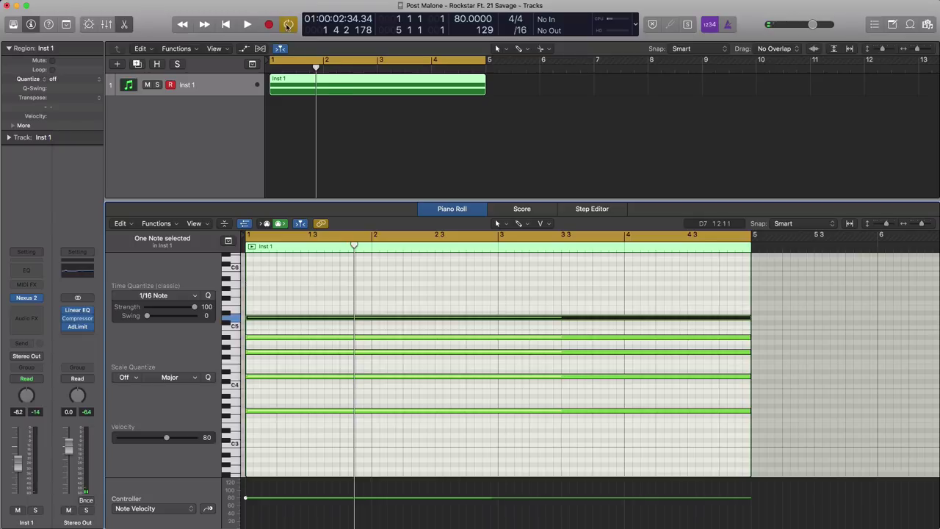
key("x")
key("x")
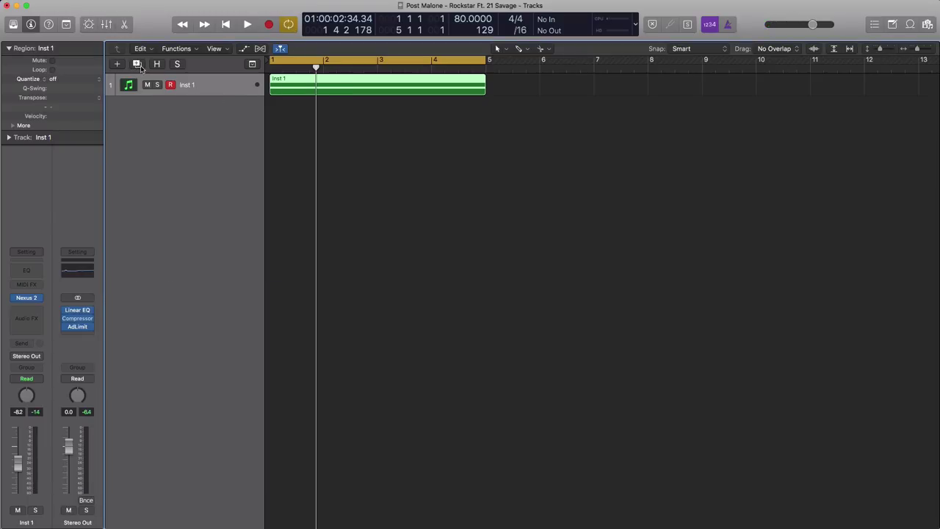
Step: Duplicate the Inst 1 track with its settings and add an empty region on the new track from bar 1 to bar 5
key("super+d")
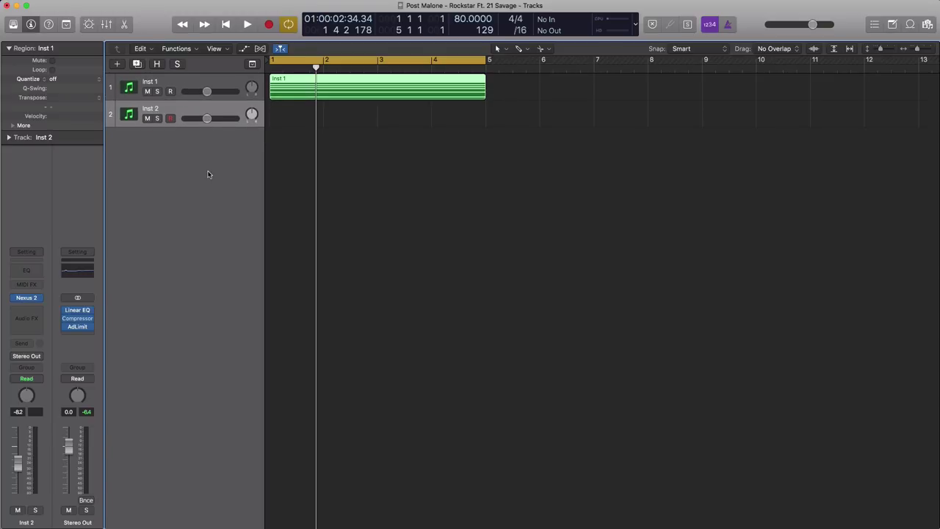
double_click(283, 120)
left_click_drag(320, 122, 487, 131)
Step: Change the Nexus 2 sound on Inst 2 to the Plucked preset PL Hands Up Bells 2
left_click(29, 298)
left_click_drag(290, 43, 509, 75)
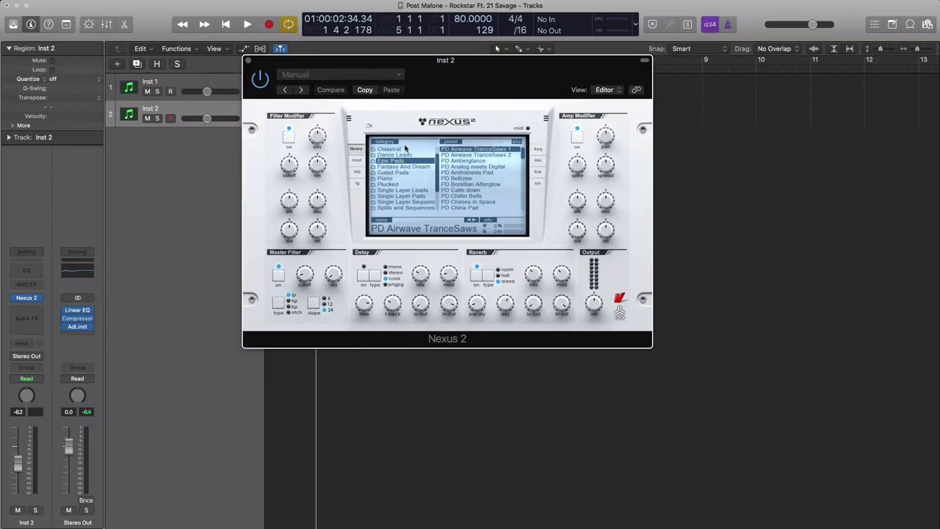
mouse_move(438, 178)
left_mouse_down()
mouse_move(437, 193)
mouse_move(437, 175)
left_mouse_up()
left_click(388, 184)
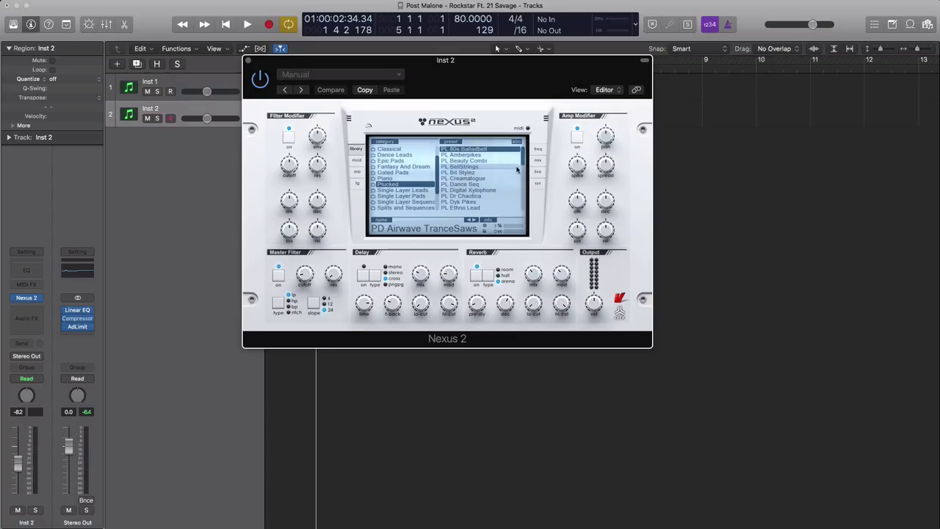
scroll(507, 178, "down", 3)
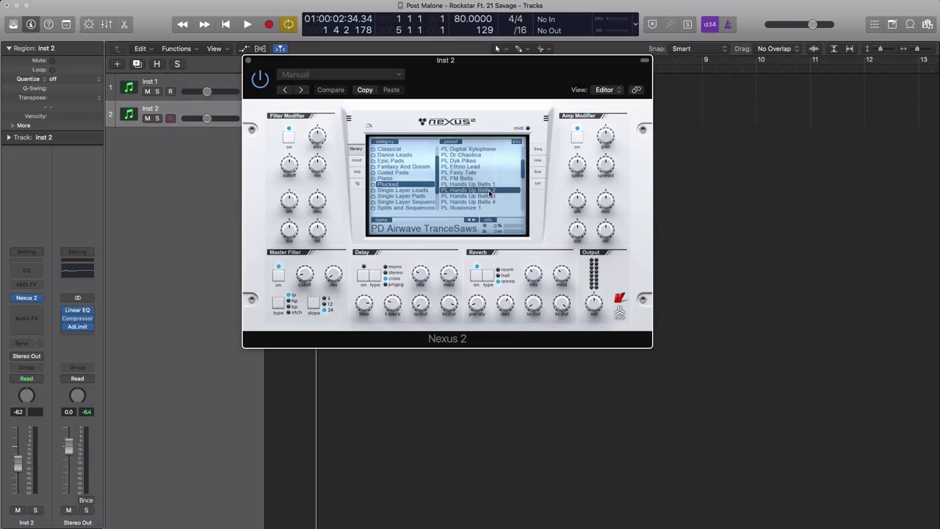
left_click(488, 190)
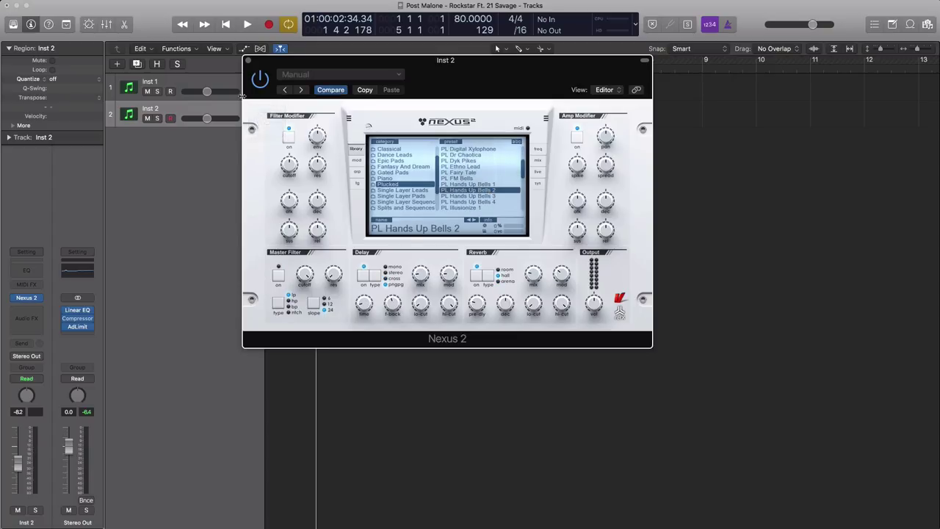
key("super+w")
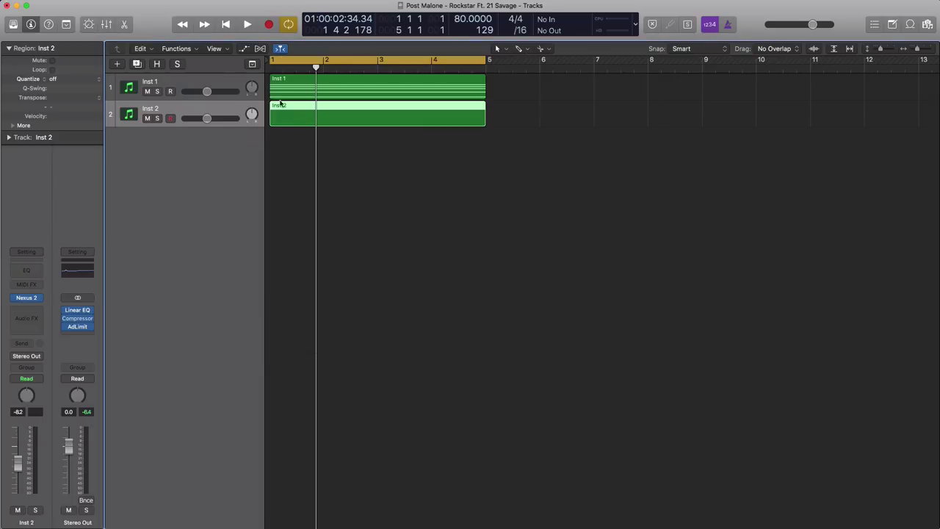
Step: Open the Inst 2 region in the piano roll and add half-bar notes G3, F3, D#3 and D3 across bars 1 and 2
double_click(297, 116)
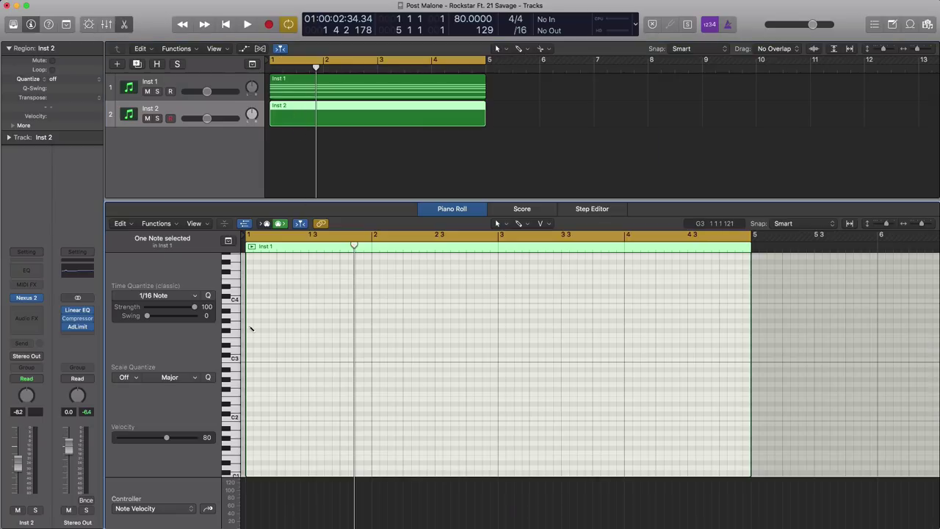
left_click(252, 327)
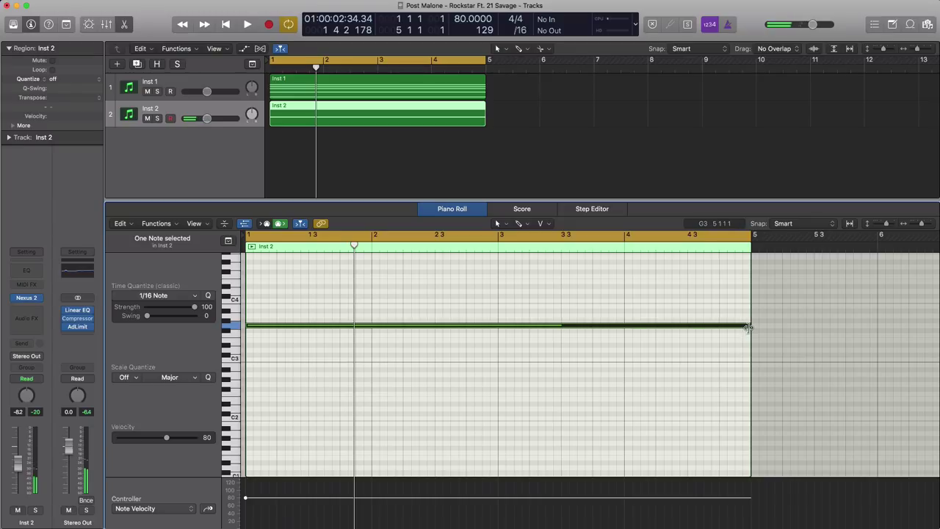
left_click_drag(748, 327, 308, 328)
key("space")
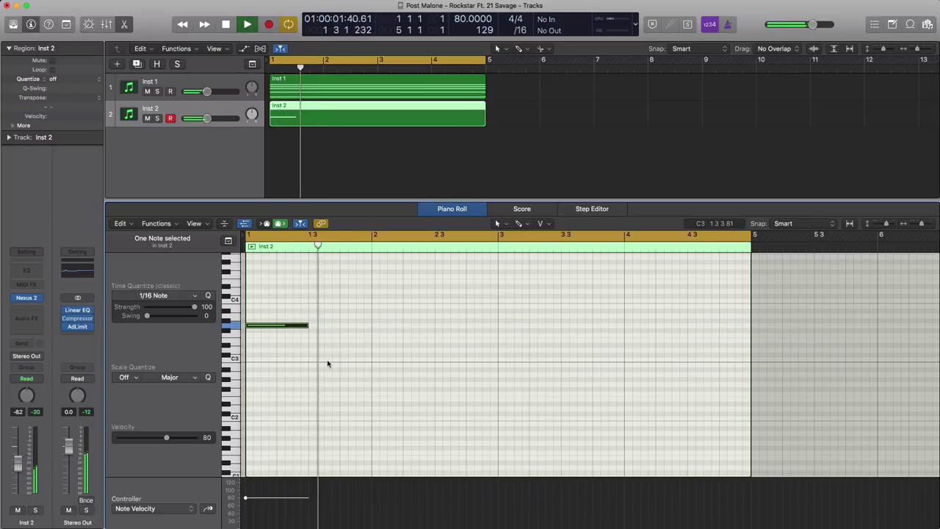
left_click(312, 336, "super")
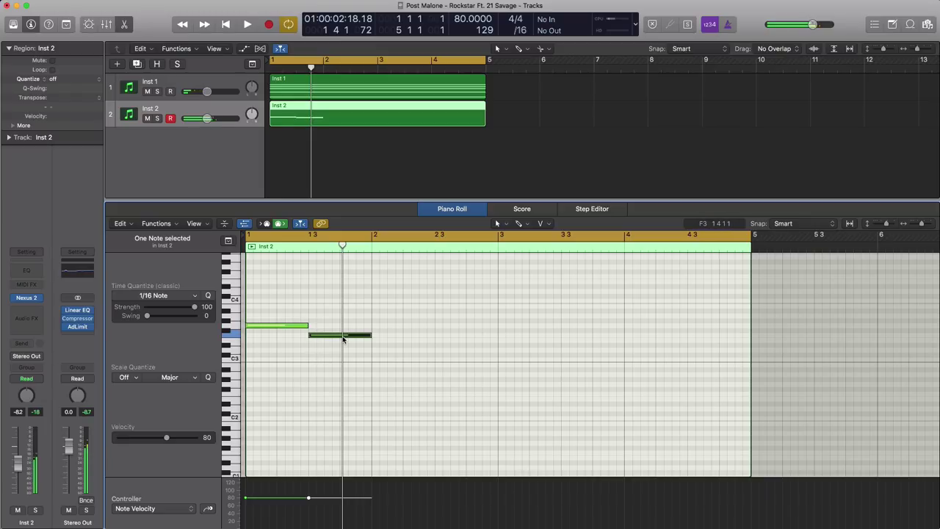
key("space")
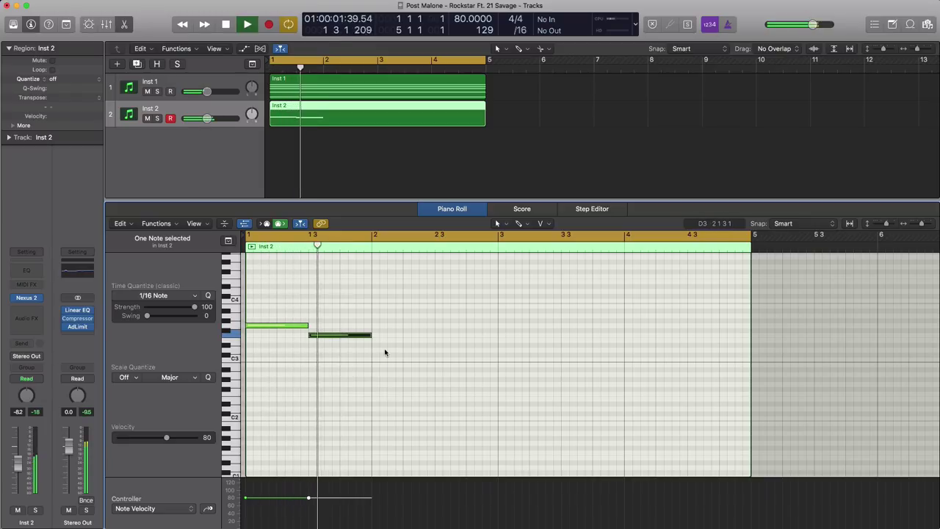
left_click(375, 345, "super")
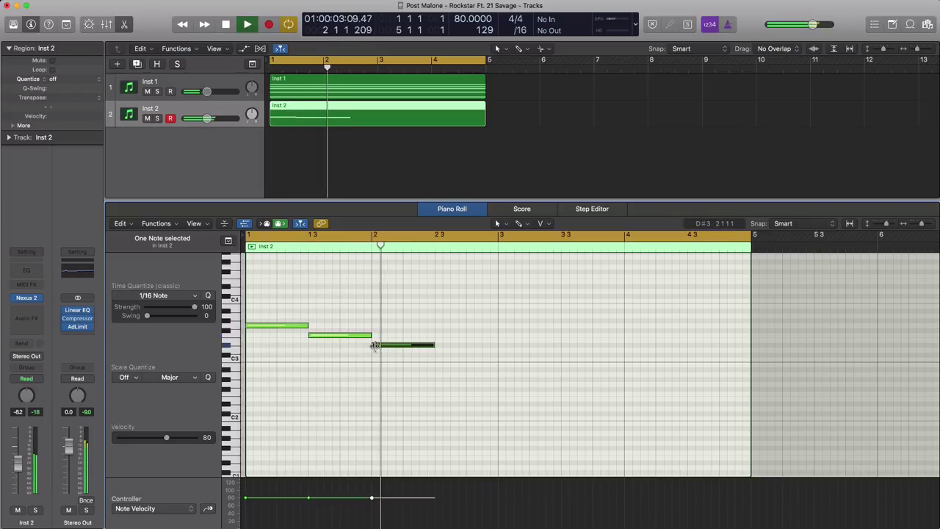
left_click(439, 352, "super")
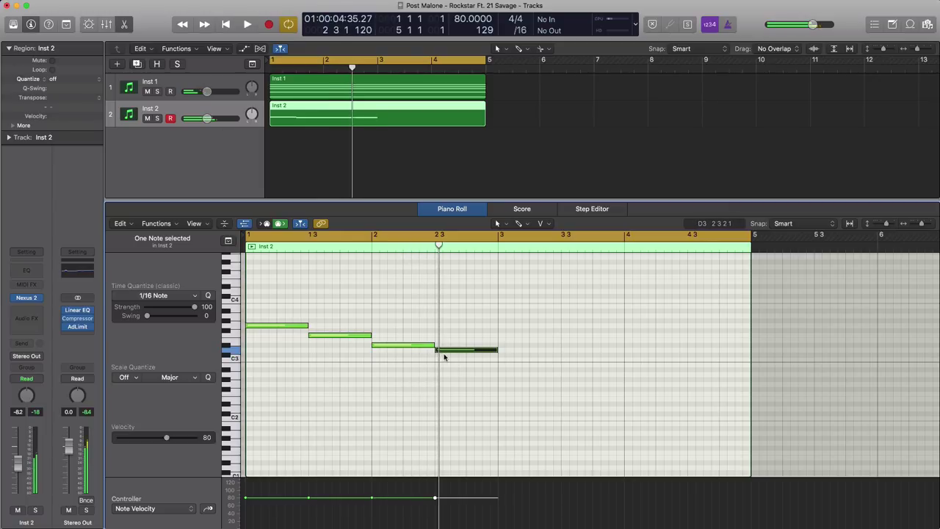
Step: Add a C3 note from bar 3 to 4 3 and a D3 note filling the rest of bar 4, listening to the loop
key("space")
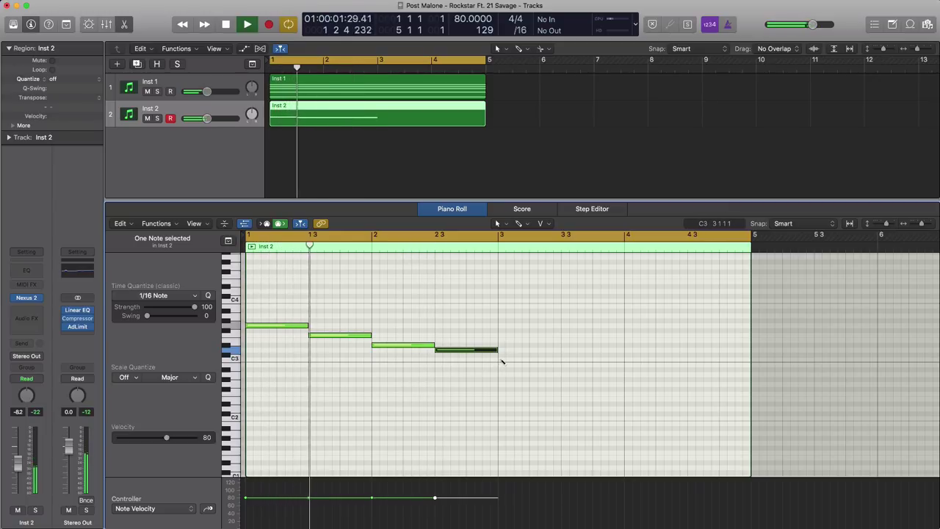
left_click(502, 361, "super")
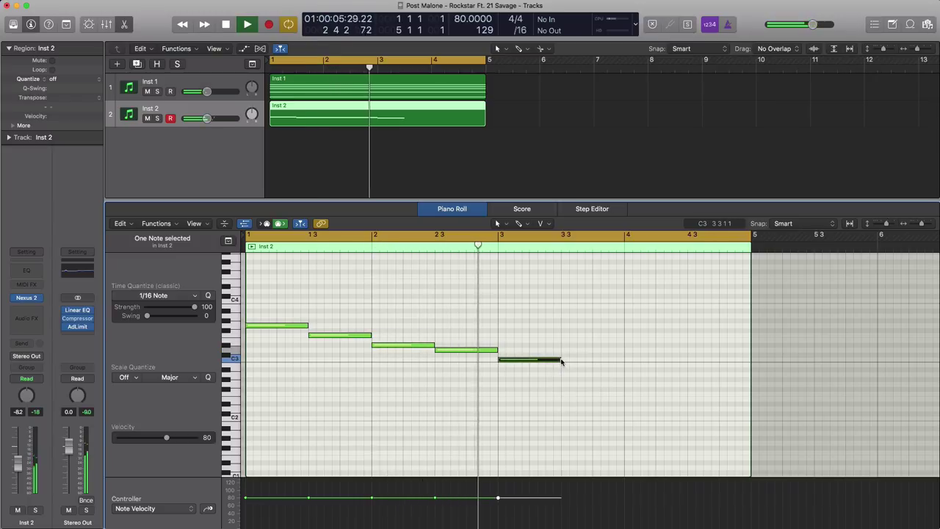
mouse_move(560, 360)
left_click_drag(560, 360, 692, 360)
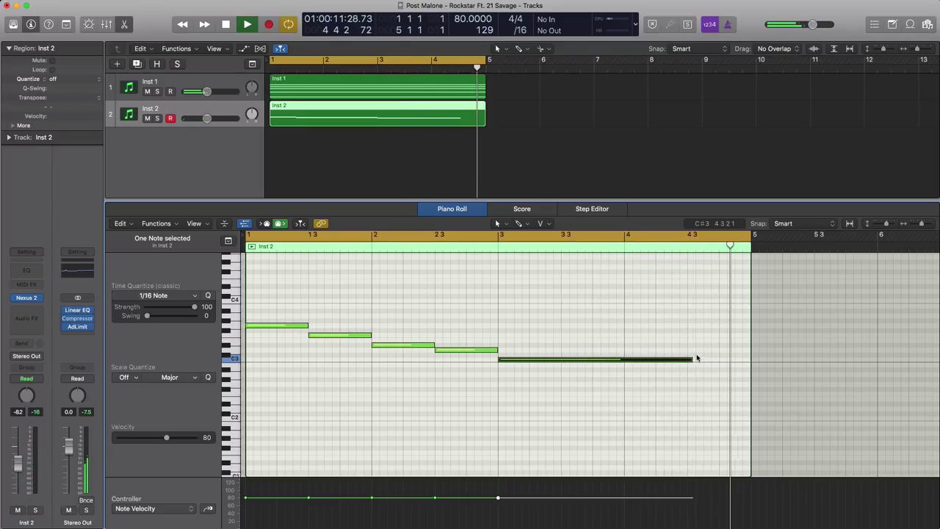
left_click(691, 351, "super")
left_click(691, 360)
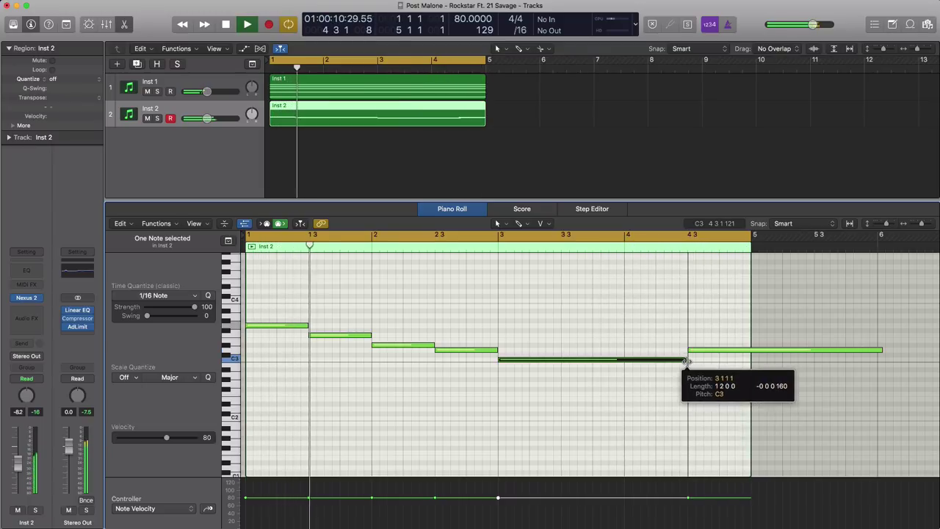
left_click_drag(880, 352, 750, 357)
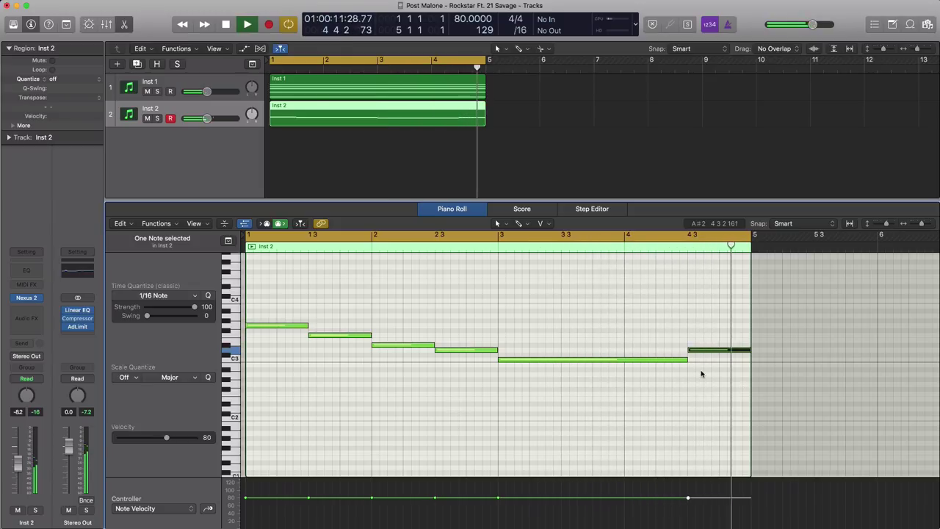
key("space")
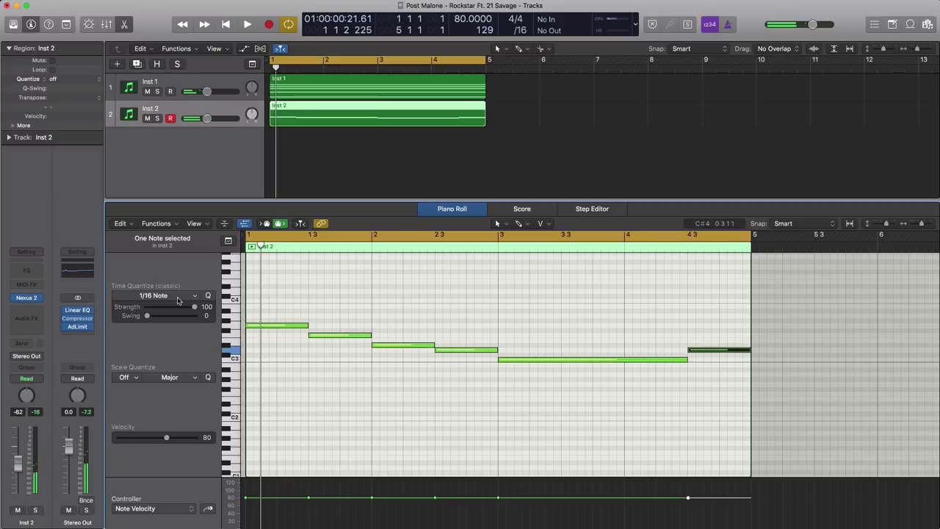
Step: Enable the low-pass master filter in Inst 2's Nexus 2 and lower its cutoff to about 43 during playback
left_click(28, 298)
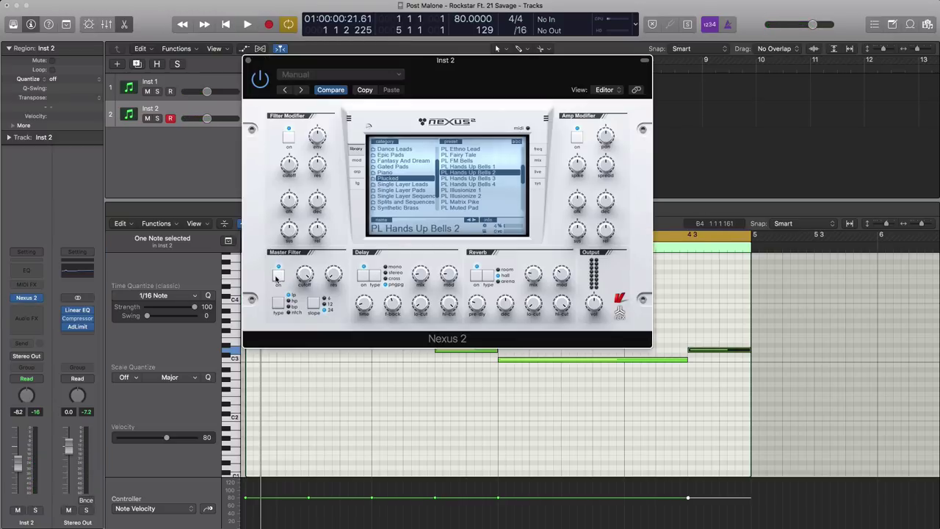
mouse_move(308, 278)
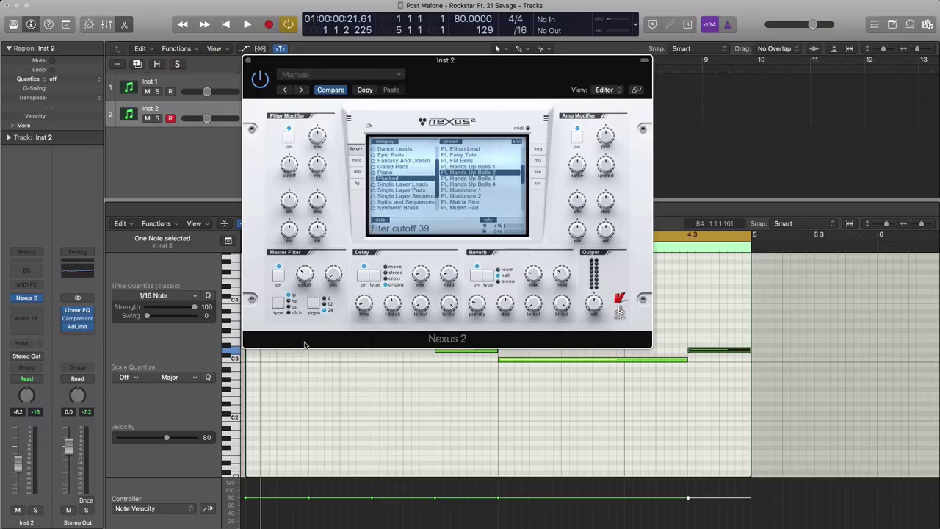
key("space")
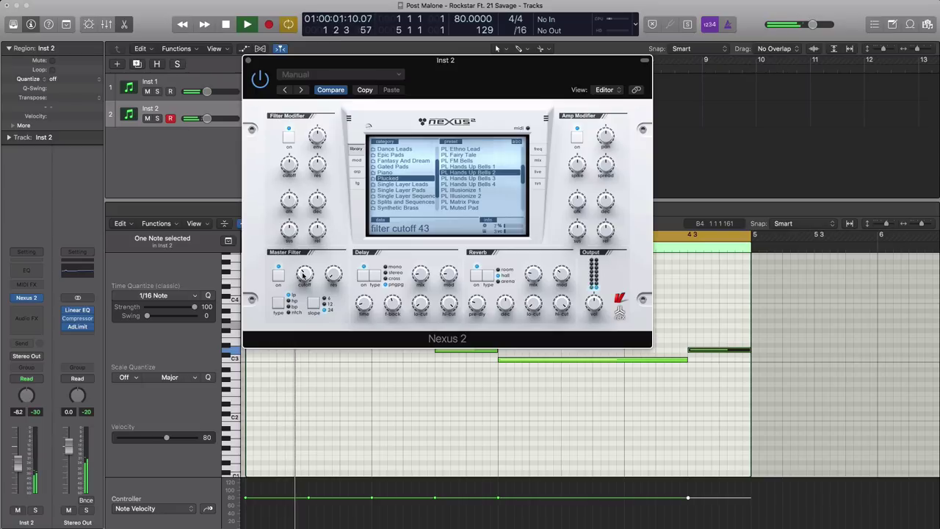
left_click_drag(305, 278, 303, 280)
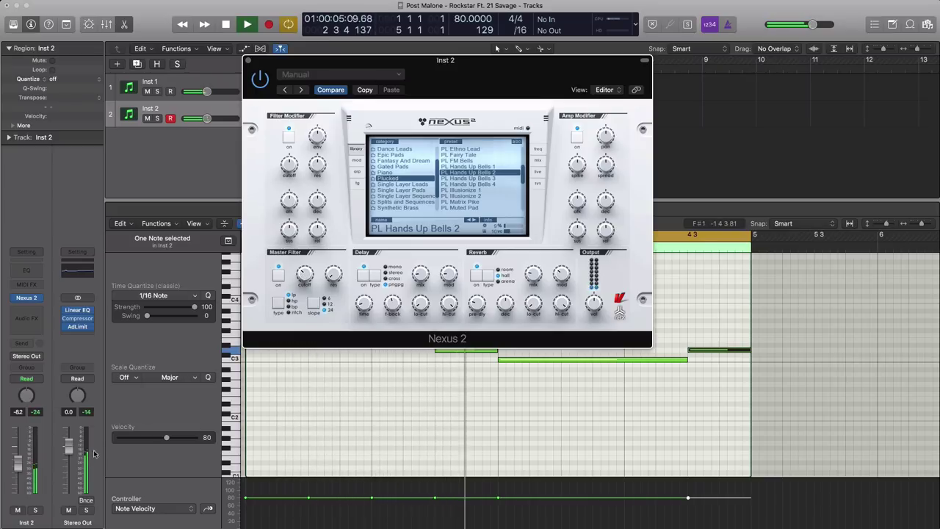
Step: Raise the Inst 2 volume to -1.2 dB, close the Nexus 2 window and stop playback
left_click_drag(14, 464, 14, 457)
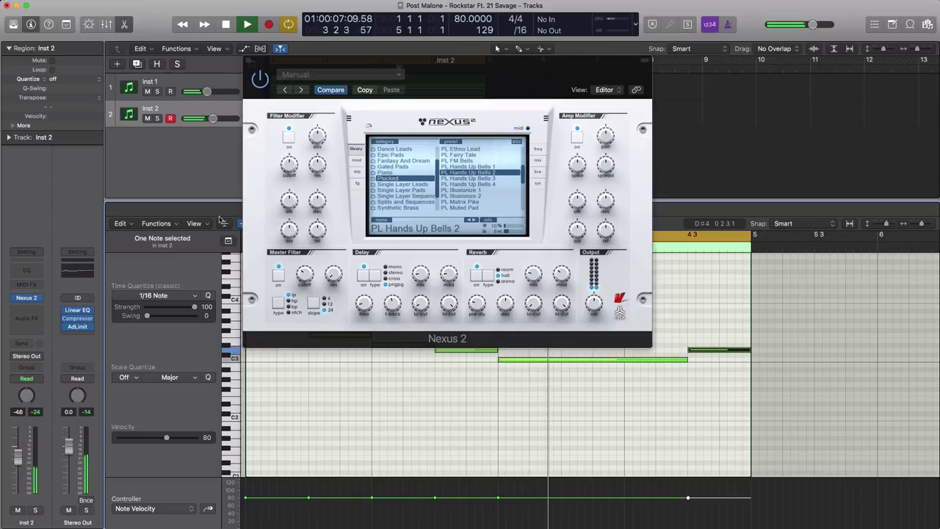
left_click(248, 60)
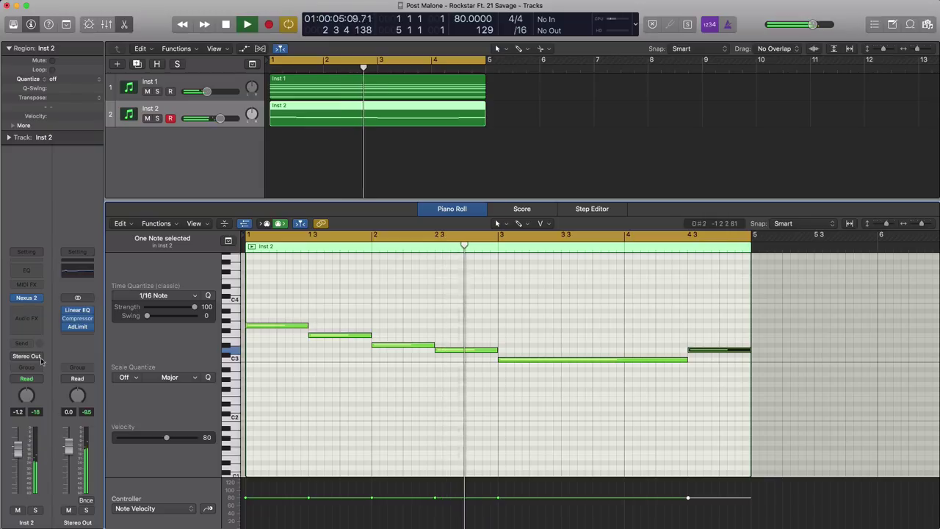
key("space")
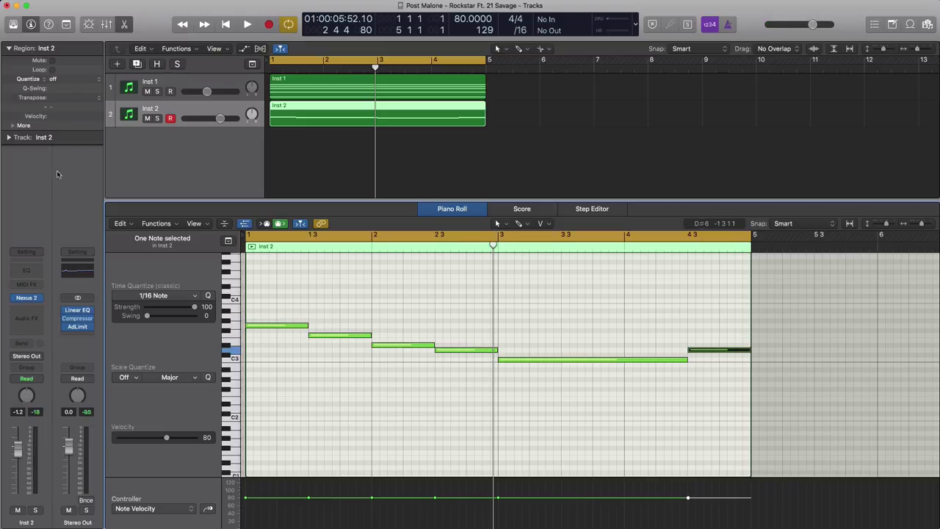
left_click(117, 65)
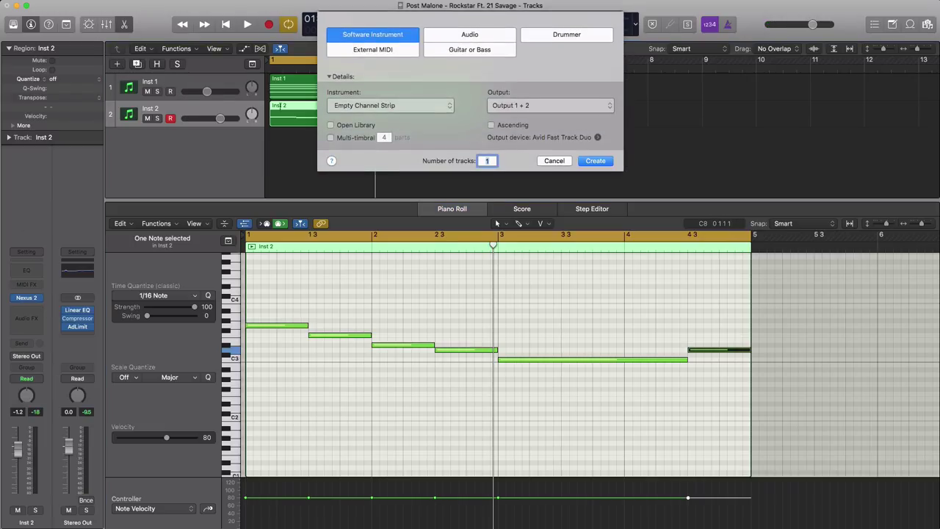
key("Return")
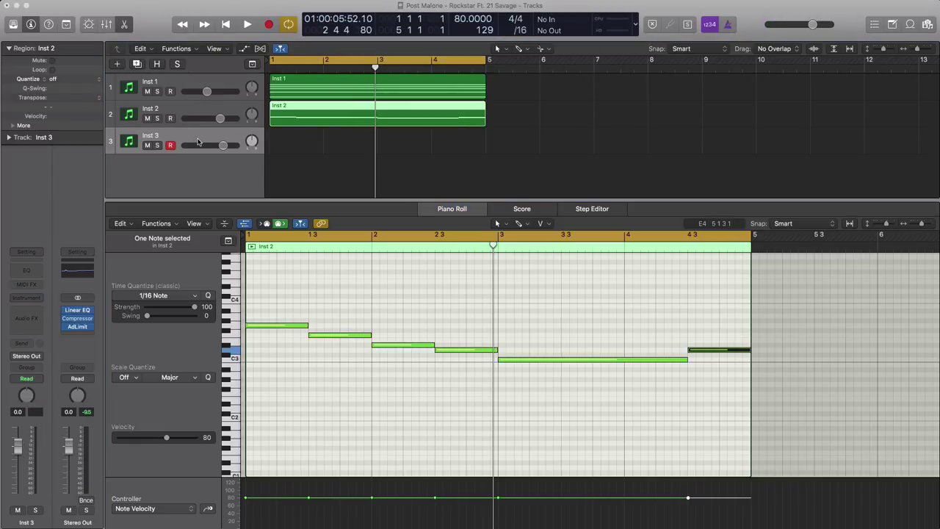
key("super+z")
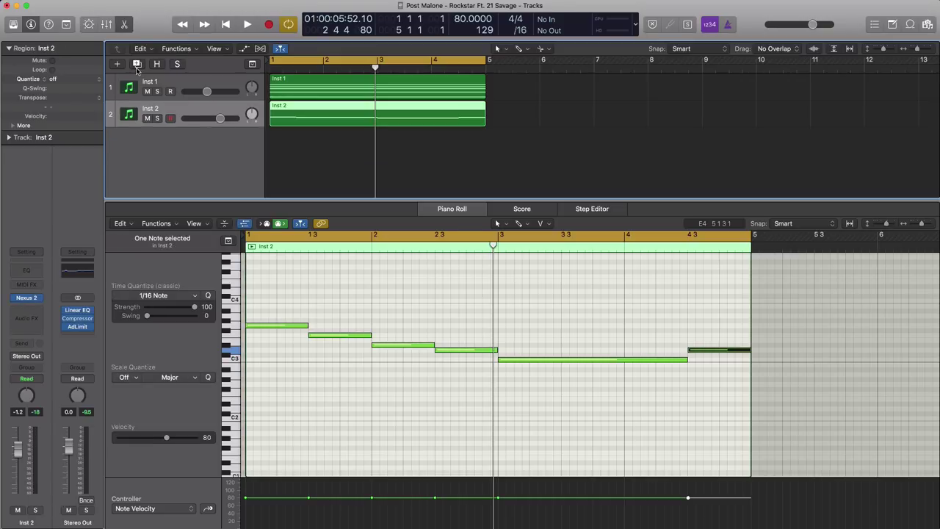
Step: Duplicate the Inst 2 track with its settings and move the cycle range to bars 5 to 9
key("super+shift+z")
scroll(304, 155, "down", 6)
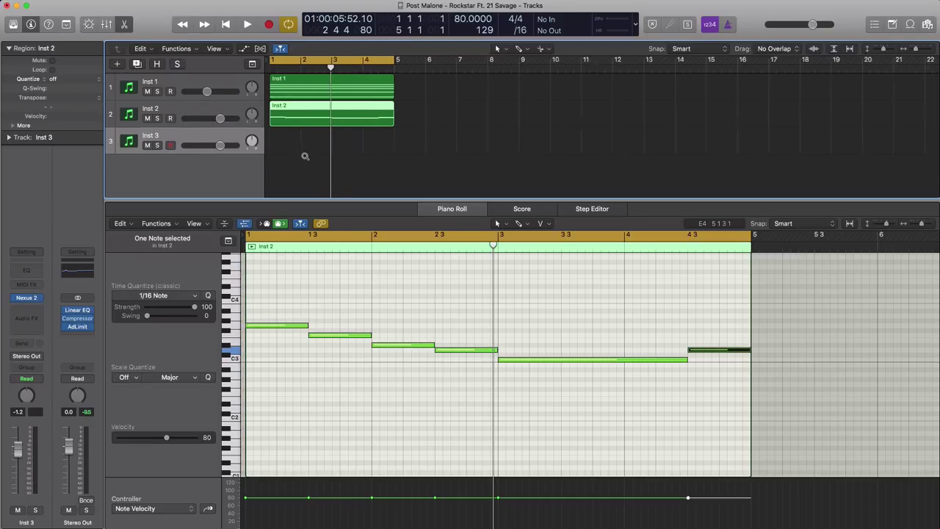
scroll(304, 155, "down", 1)
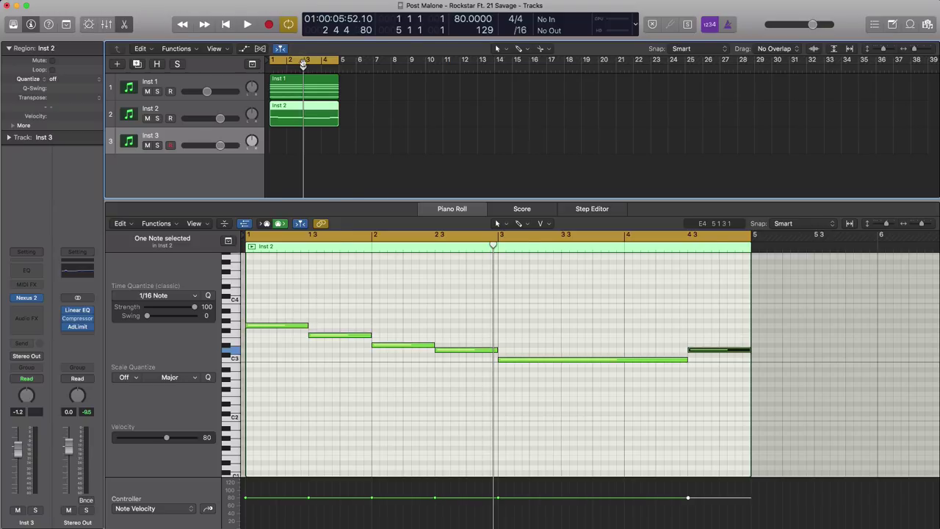
left_click_drag(303, 65, 373, 65)
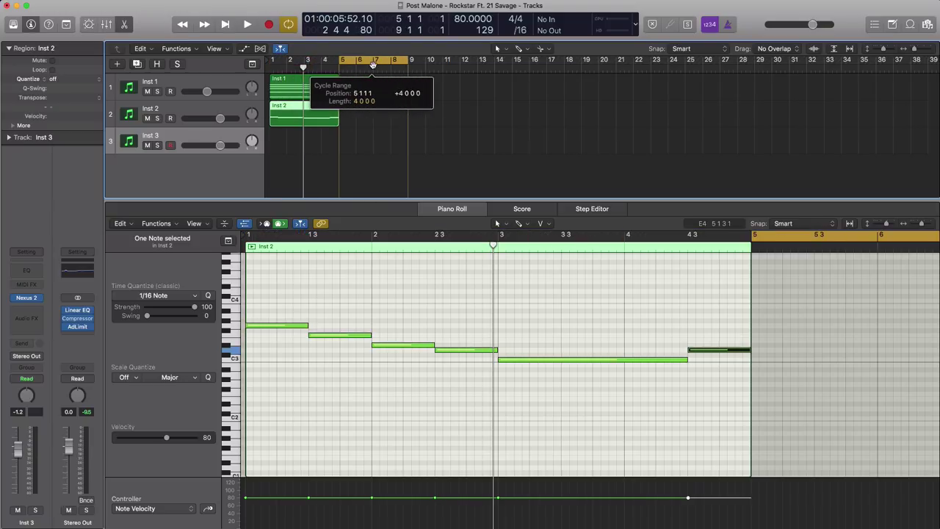
Step: Add an empty region on Inst 3 from bar 5 to bar 9 and open it in the piano roll
left_click(344, 146, "super")
left_click_drag(354, 148, 407, 150)
key("e")
key("e")
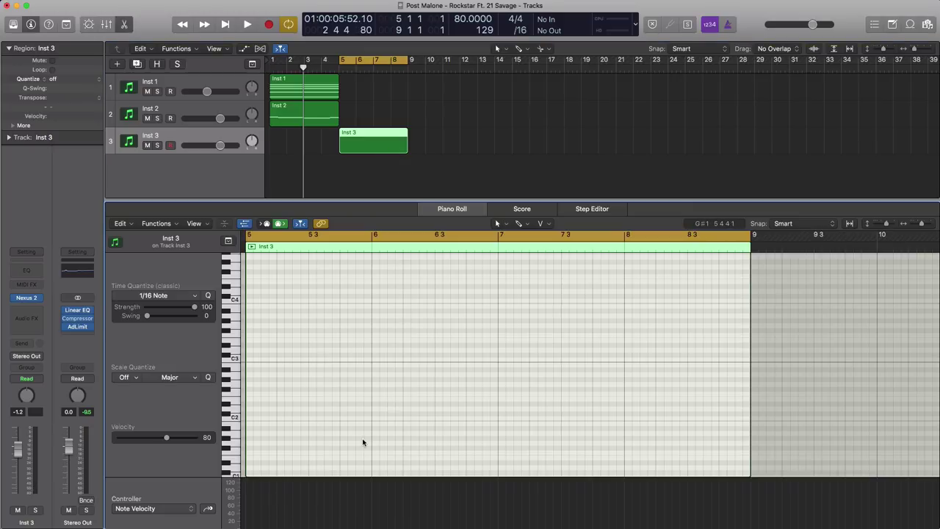
Step: Add half-bar notes D4, C4, A#3 and A3 across bars 5 and 6 of the Inst 3 region and play them back
scroll(289, 389, "up", 4)
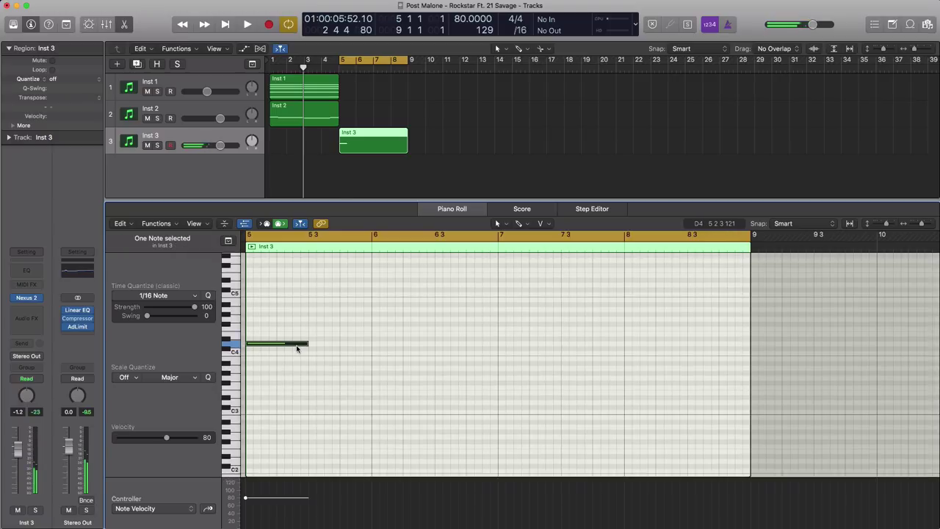
key("space")
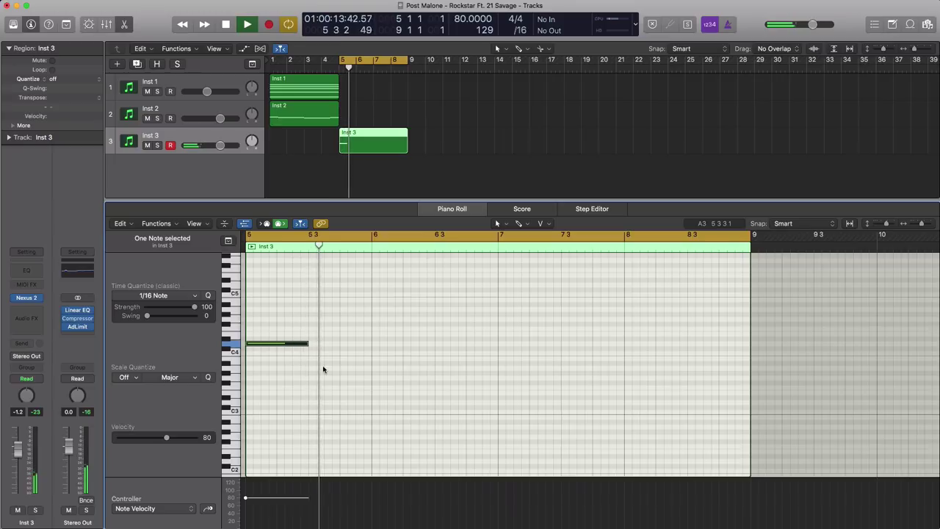
key("space")
key("space")
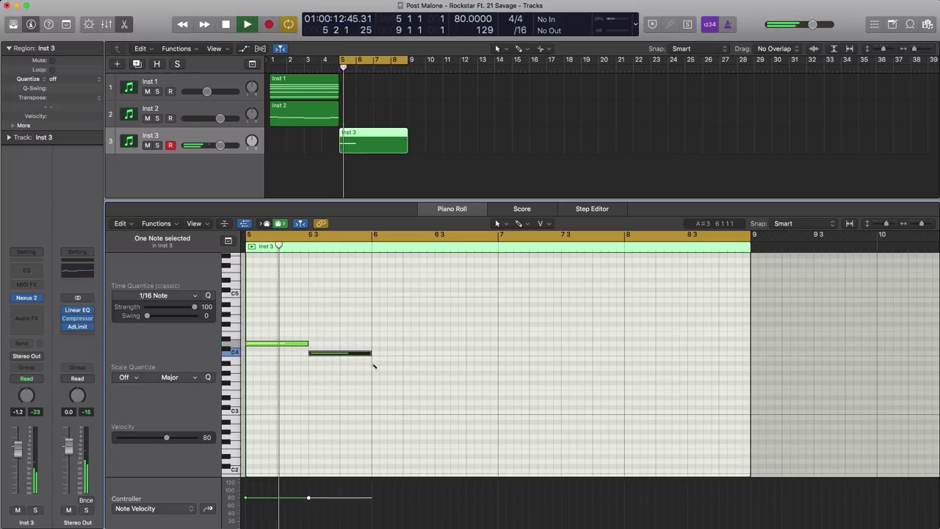
left_click(374, 363, "super")
left_click(439, 368, "super")
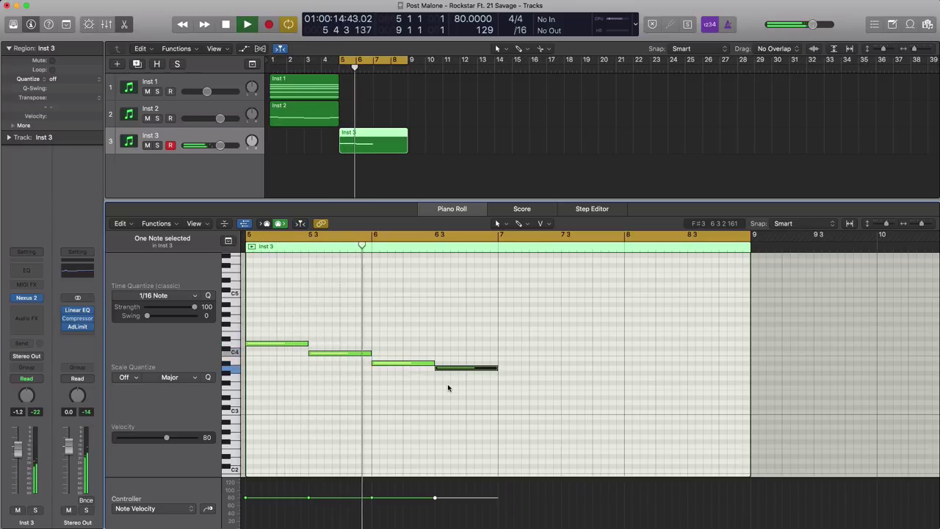
key("space")
key("space")
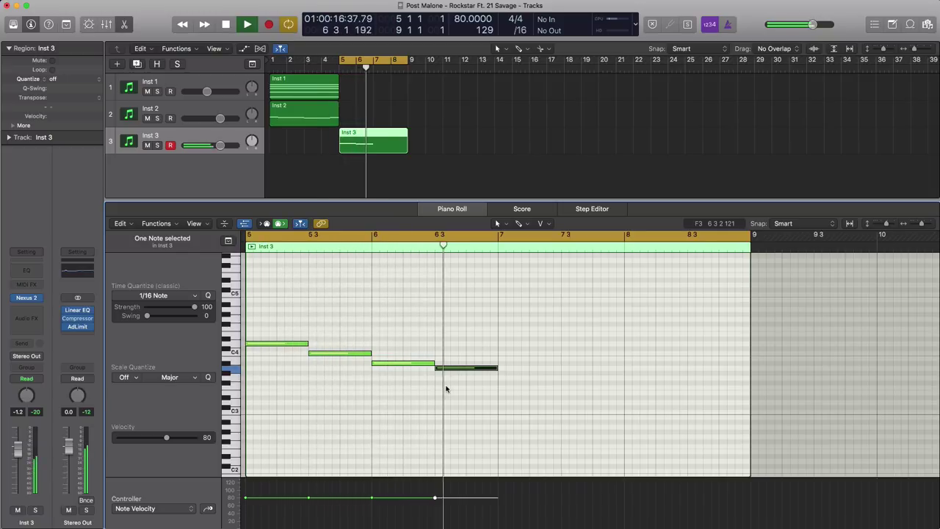
Step: Copy the four Inst 3 notes to bars 7 and 8 at the same pitches and listen to the transition
key("space")
left_click_drag(515, 387, 518, 347)
key("space")
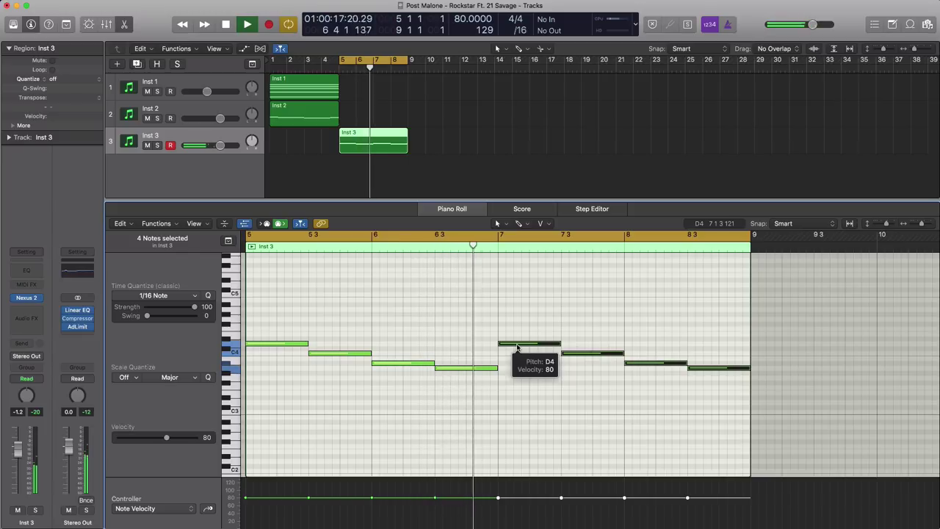
key("space")
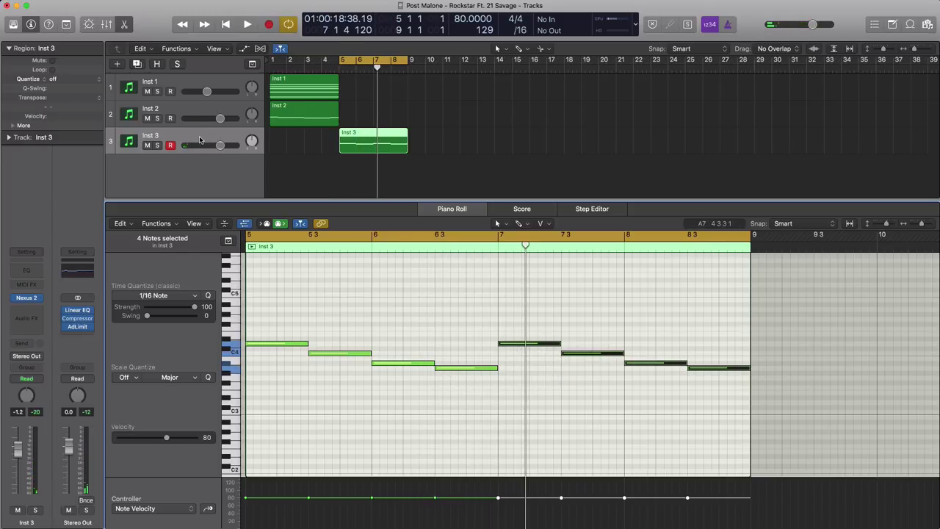
Step: Duplicate the Inst 3 track with its Nexus 2 settings and add an empty region on Inst 4 from bar 5 to bar 9
left_click(27, 299)
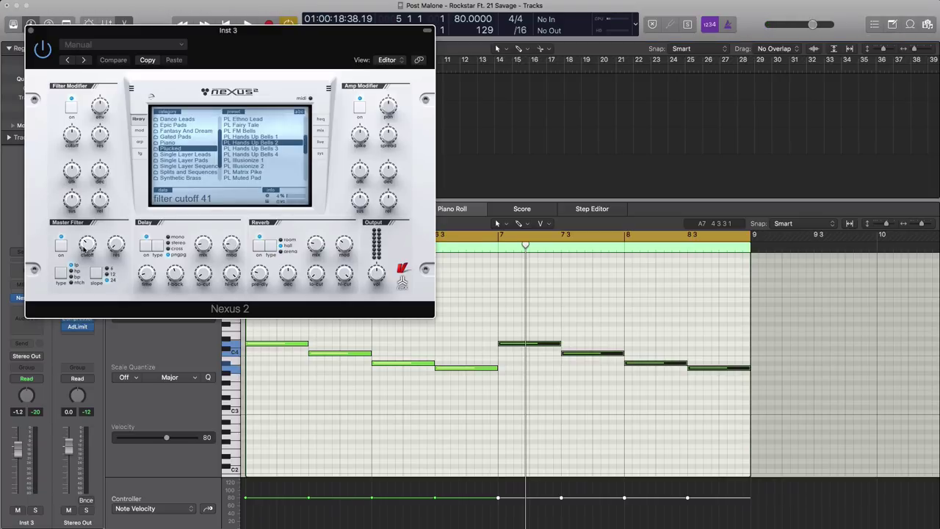
left_click(30, 32)
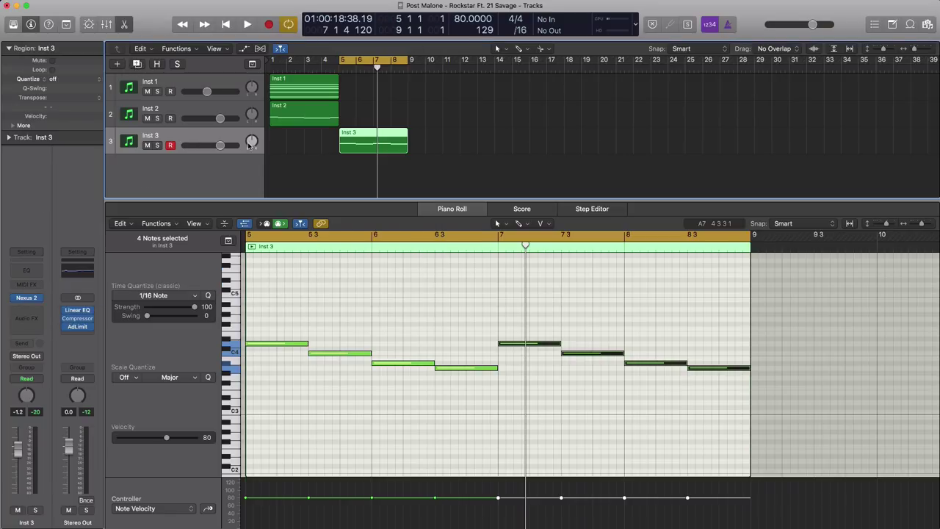
key("super+d")
double_click(346, 168)
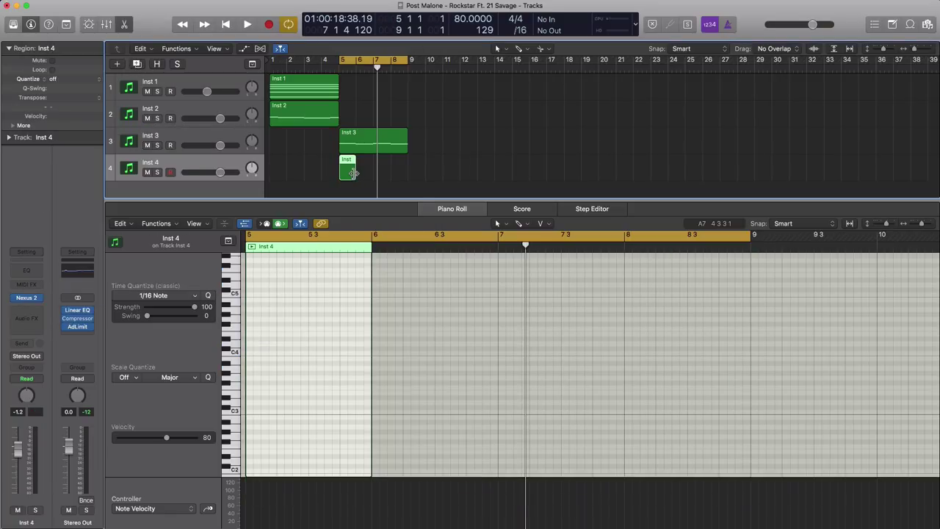
left_click_drag(353, 173, 407, 174)
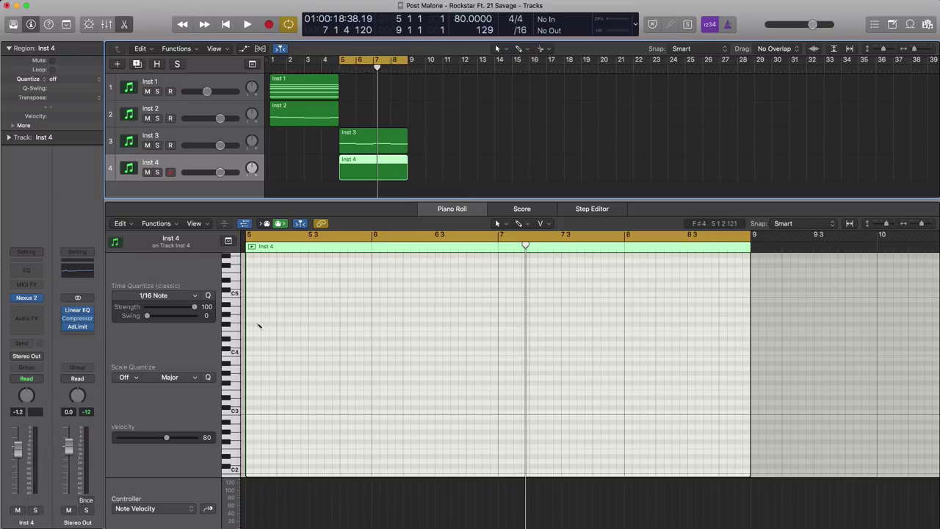
Step: Add one-beat notes G4 and D4 at the start of bar 5 in the Inst 4 region and play them back
mouse_move(250, 322)
left_mouse_down()
mouse_move(307, 320)
mouse_move(277, 320)
left_mouse_up()
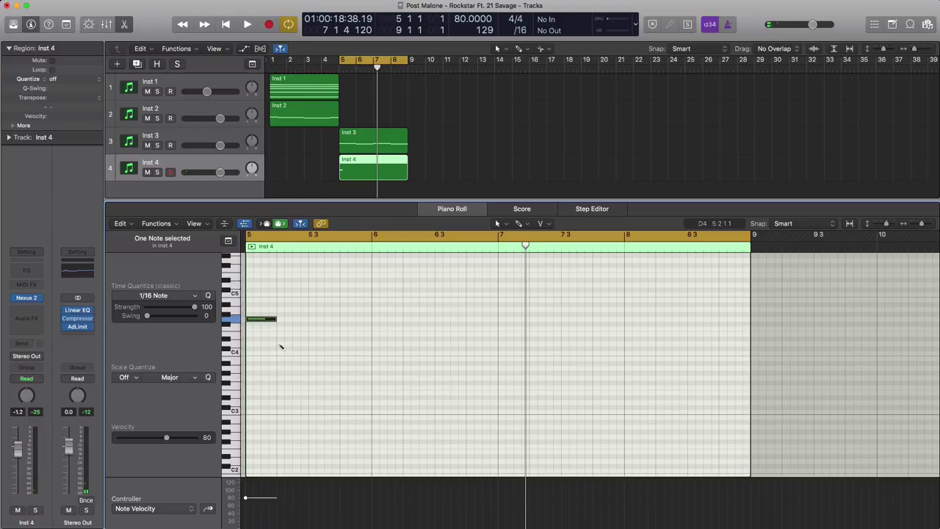
key("space")
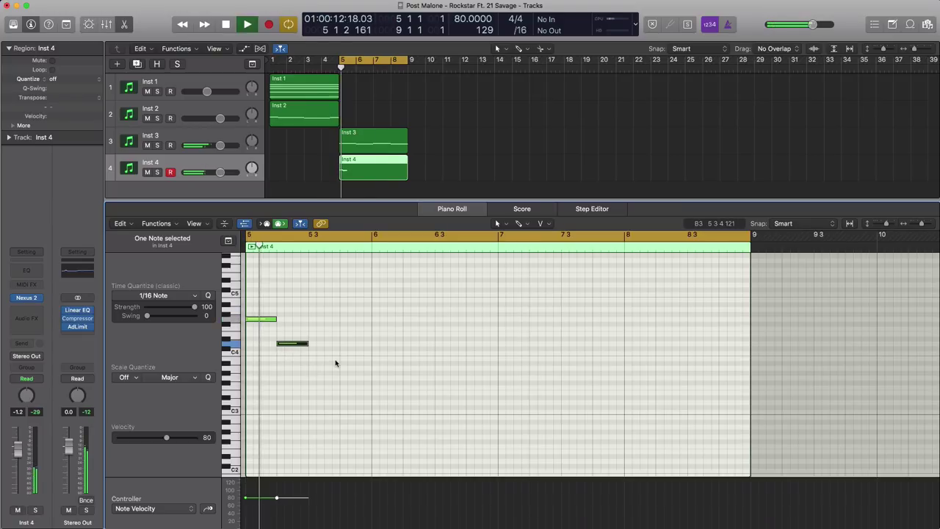
key("space")
Step: Copy the alternating G4 and D4 note pair repeatedly until it fills the Inst 4 region through bar 8
left_click_drag(322, 349, 268, 325)
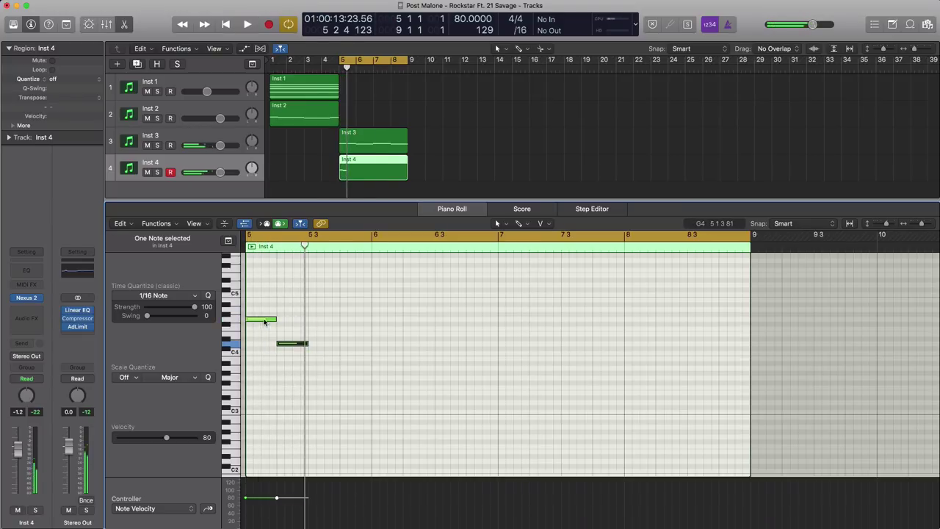
left_click_drag(318, 350, 395, 323)
left_click_drag(402, 321, 464, 321)
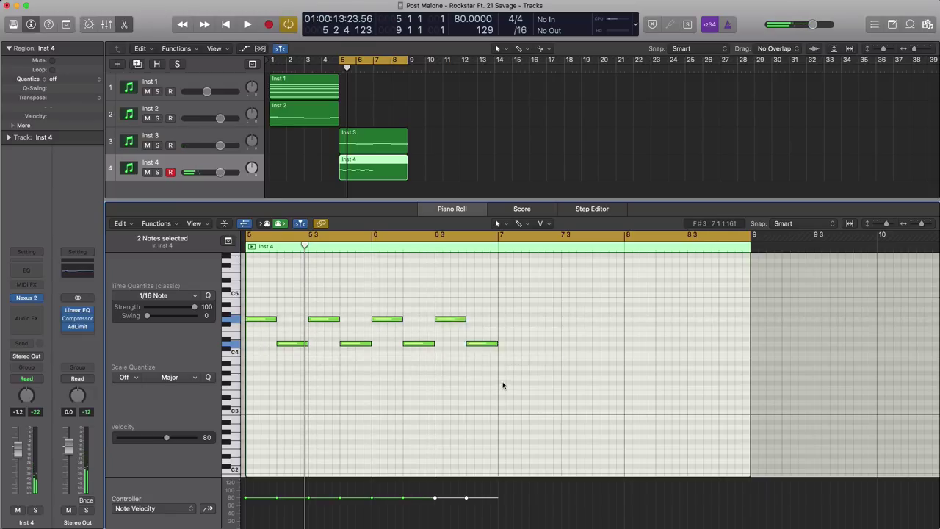
left_click_drag(504, 382, 520, 323)
Step: Lower the Inst 4 volume to -3.6 dB and set its Nexus 2 filter cutoff to 33 while listening back
key("space")
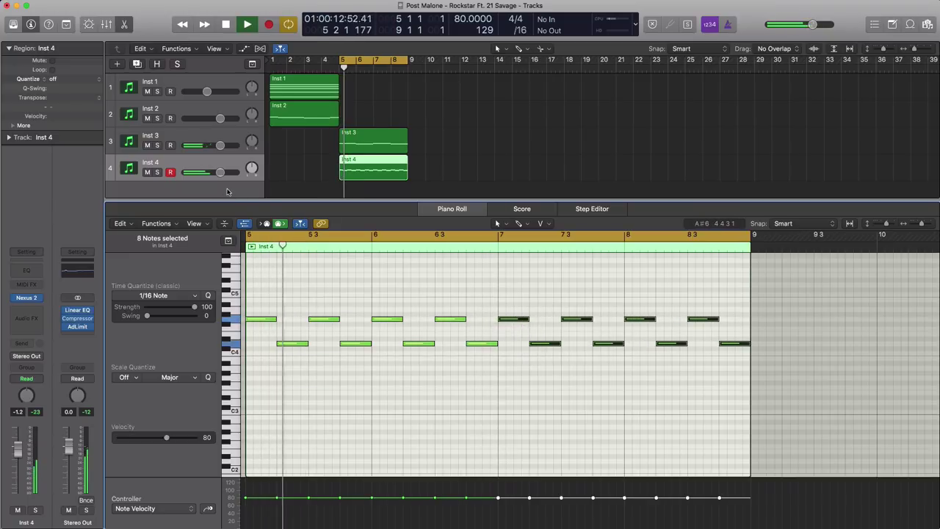
left_click_drag(220, 172, 214, 172)
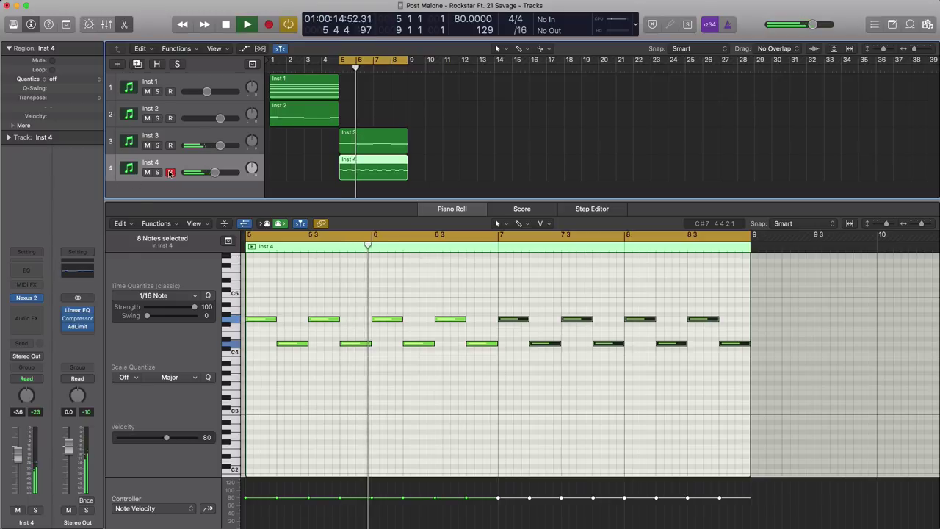
left_click(35, 299)
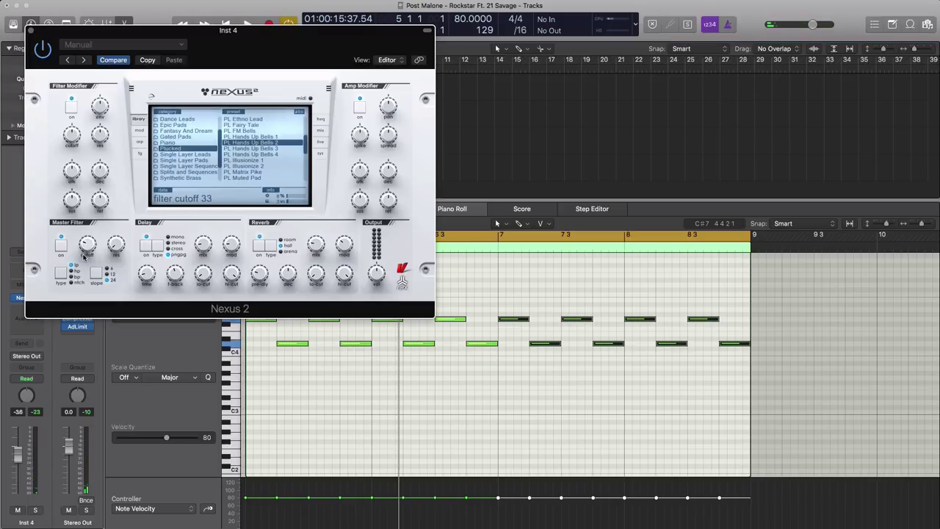
key("space")
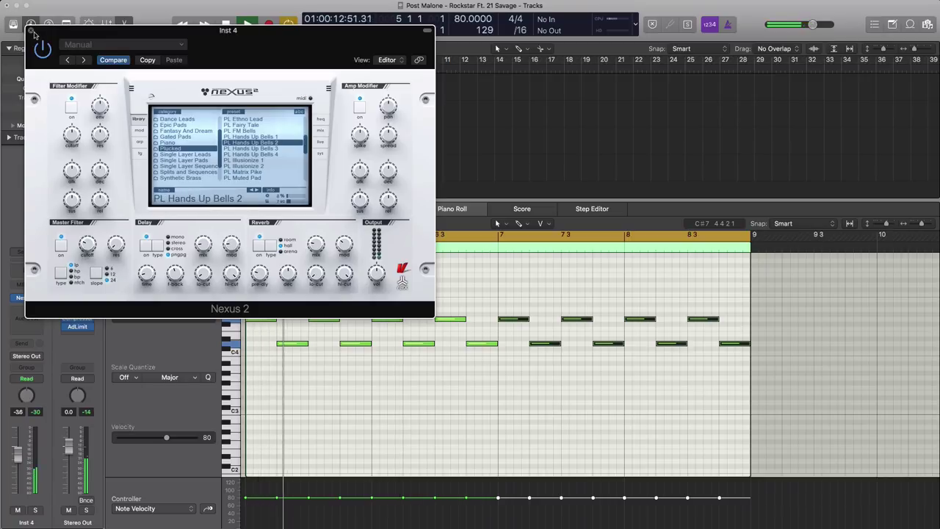
left_click(31, 33)
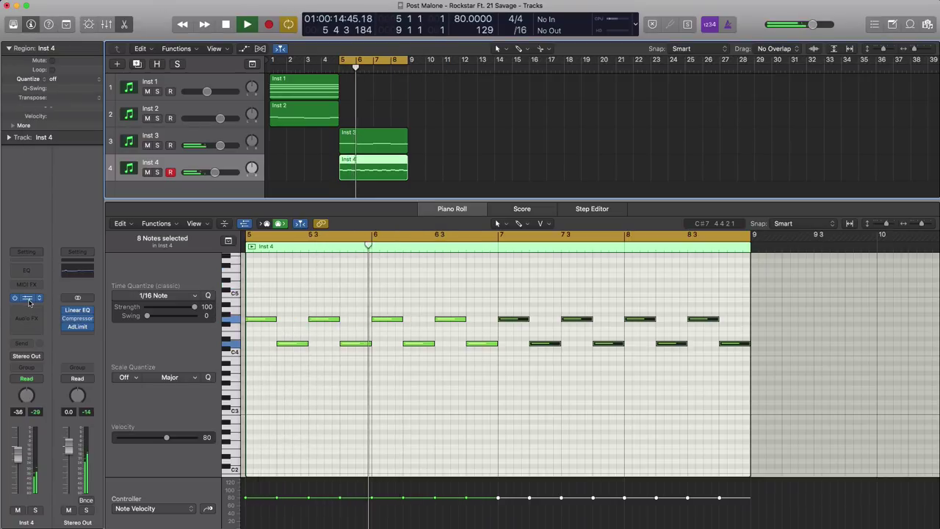
left_click(21, 299)
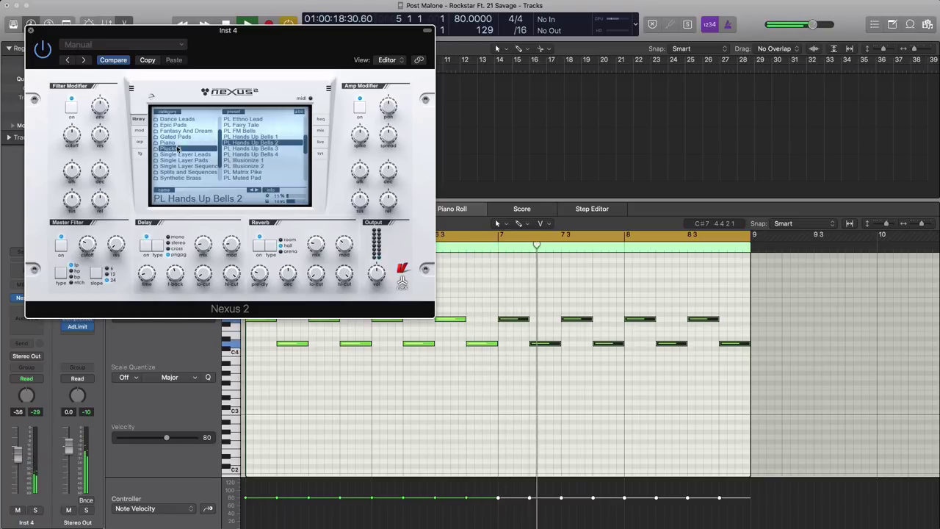
left_click(30, 31)
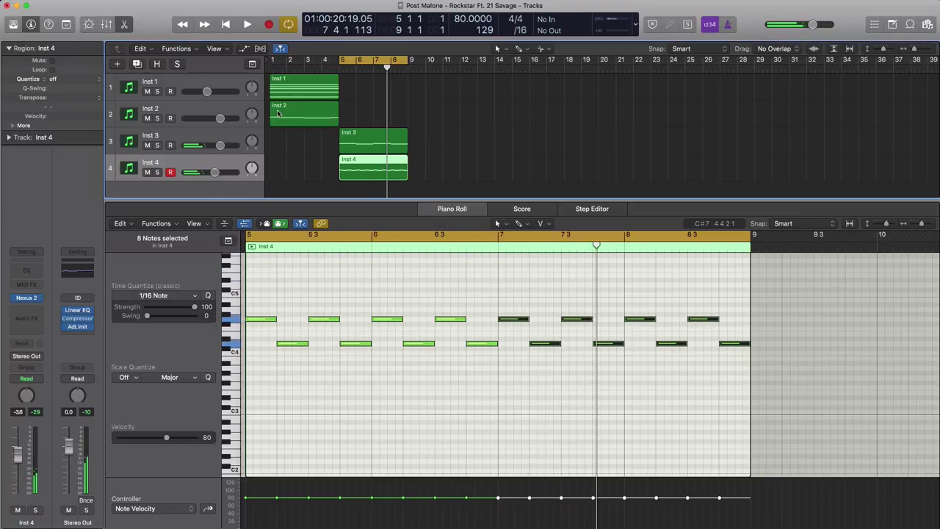
Step: Copy the Inst 1 pad region to bars 5 to 9 and raise the Inst 1 volume to -5.8 dB during playback
left_click_drag(293, 92, 363, 94, "alt")
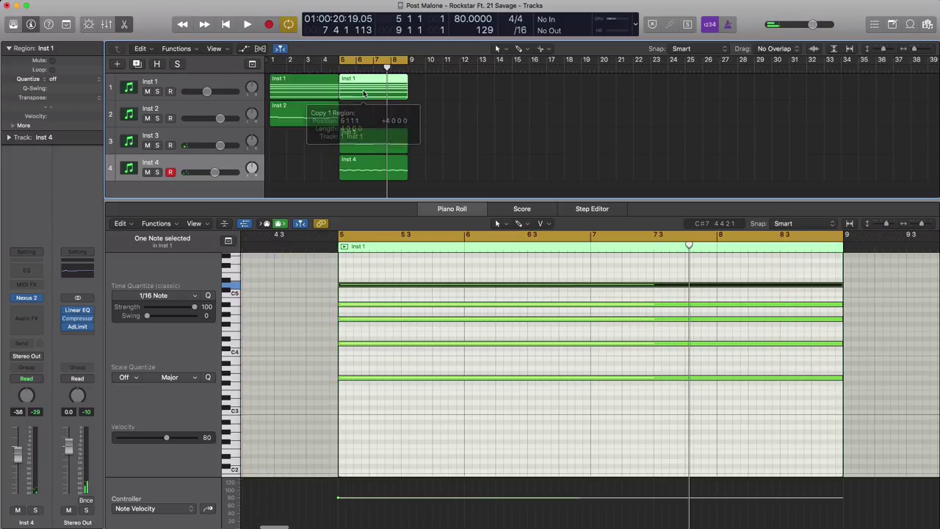
left_click(207, 91)
left_click_drag(207, 91, 210, 91)
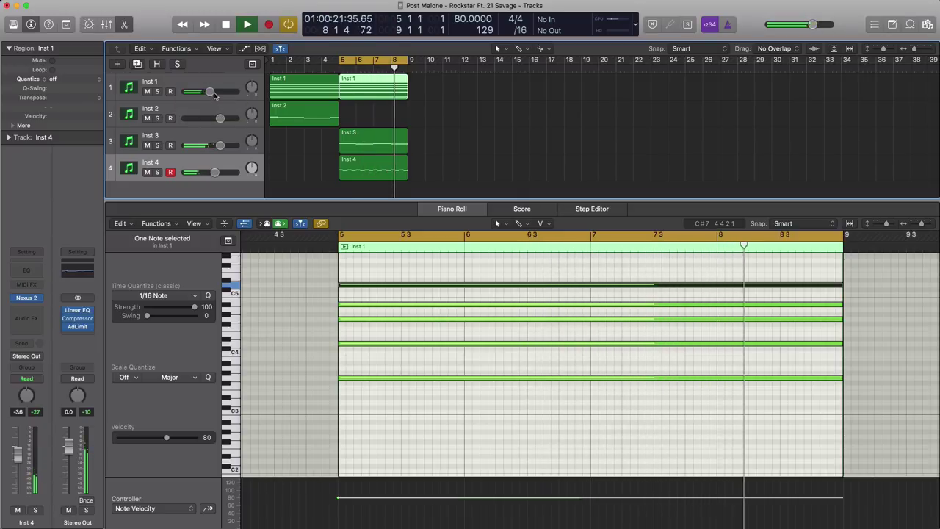
key("space")
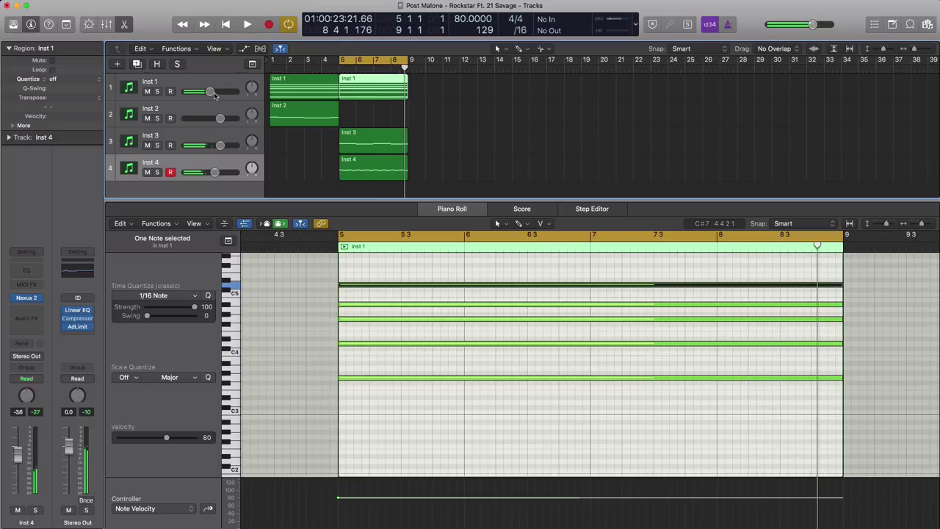
Step: Duplicate the Inst 1 track as a soloed Inst 5 track with an empty region from bar 5 to bar 9
left_click(185, 80)
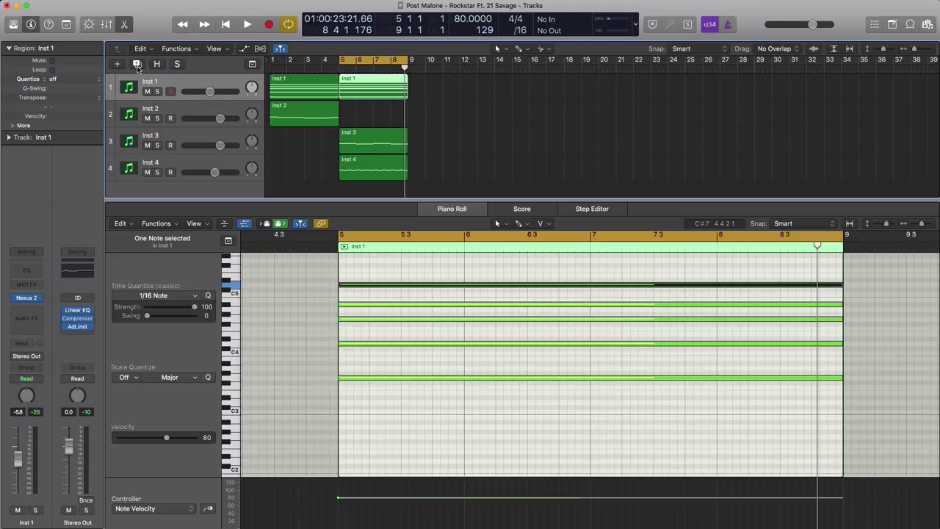
left_click(139, 65)
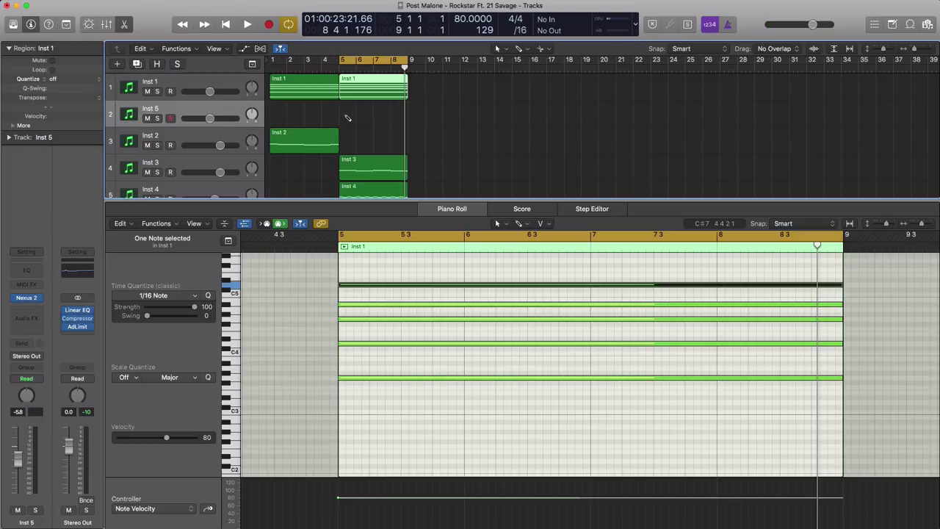
left_click(348, 118, "super")
left_click_drag(354, 121, 407, 121)
left_click(157, 118)
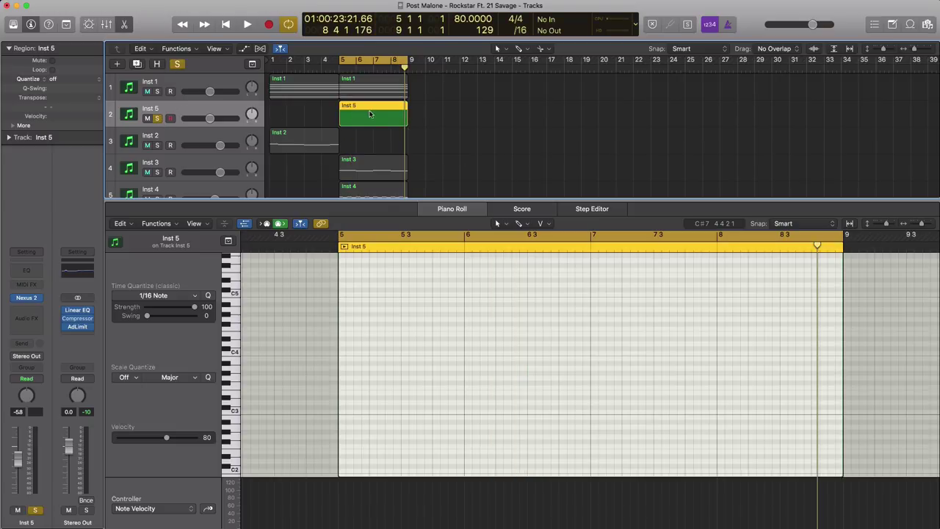
key("e")
key("e")
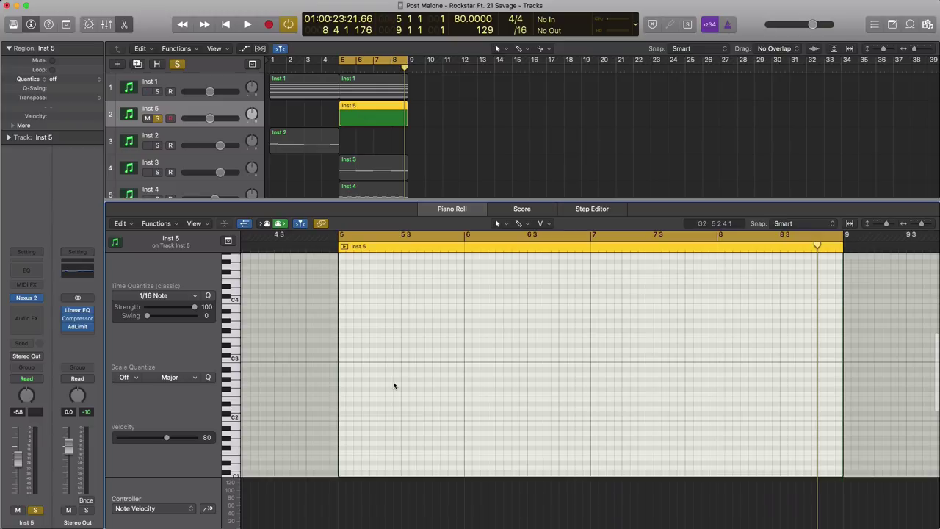
Step: Add one-beat notes G4 at bar 5, C5 at bar 5 beat 3 and A#4 at bar 6 in the Inst 5 region, checking by playback
scroll(382, 389, "up", 2)
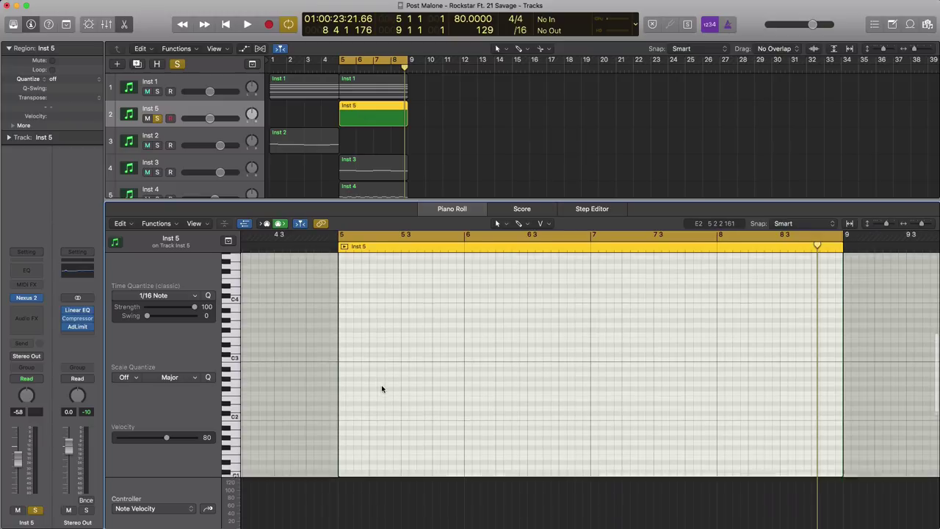
scroll(382, 389, "up", 4)
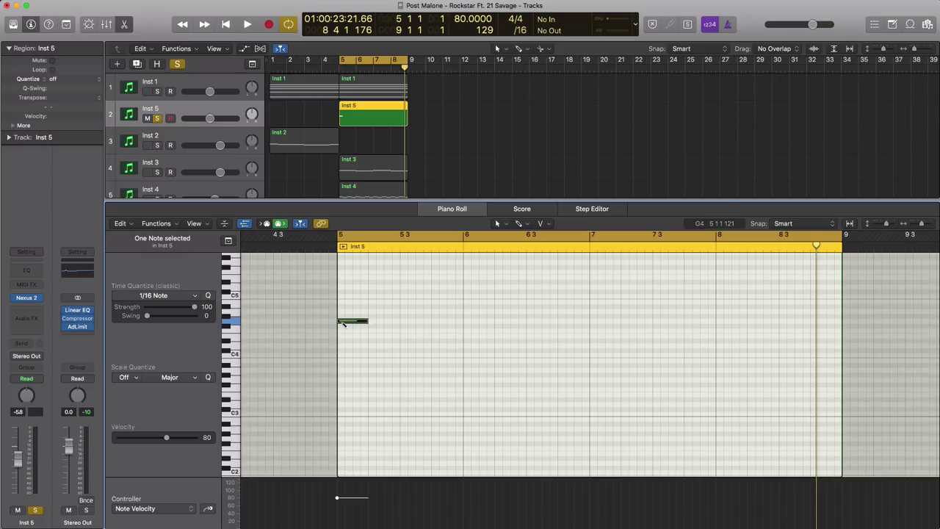
key("space")
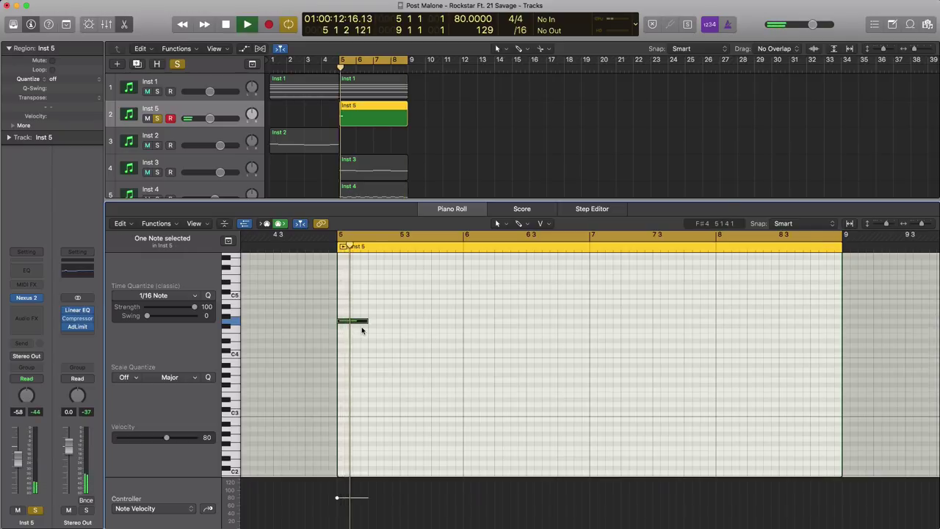
key("space")
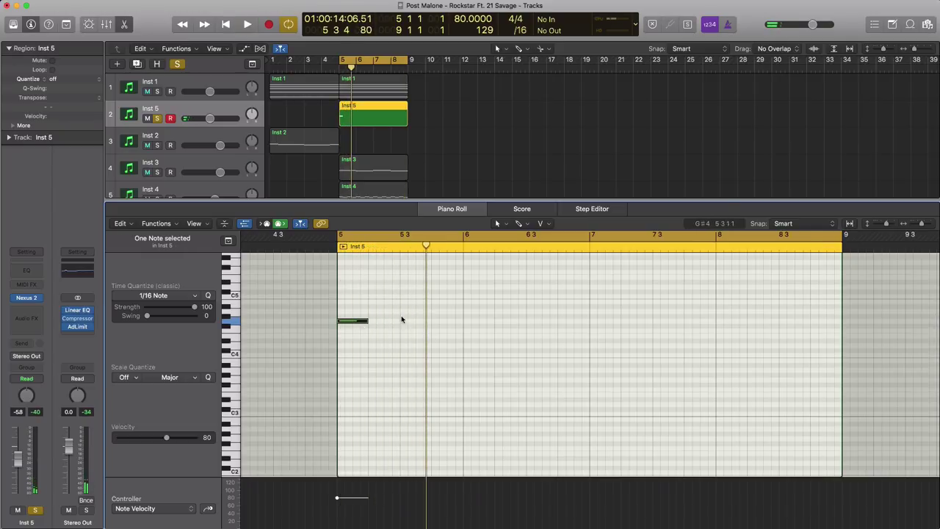
key("space")
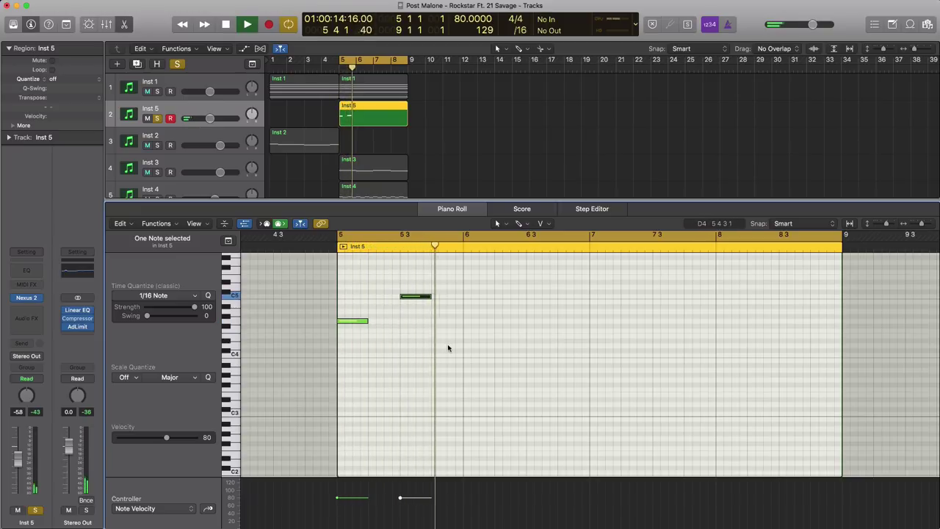
key("space")
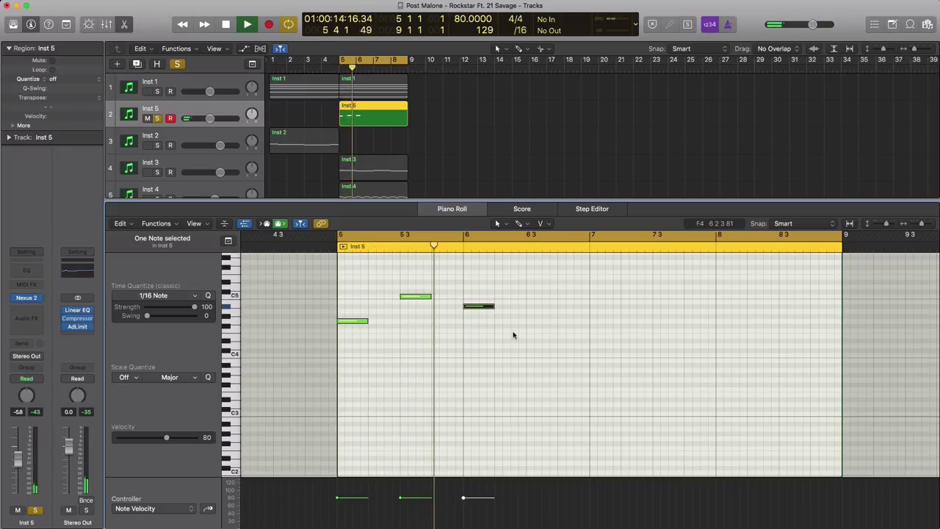
Step: Add one-beat notes A4 at bar 6 beat 3 and G4 at bar 7 in the Inst 5 region and play the melody
left_click(529, 313)
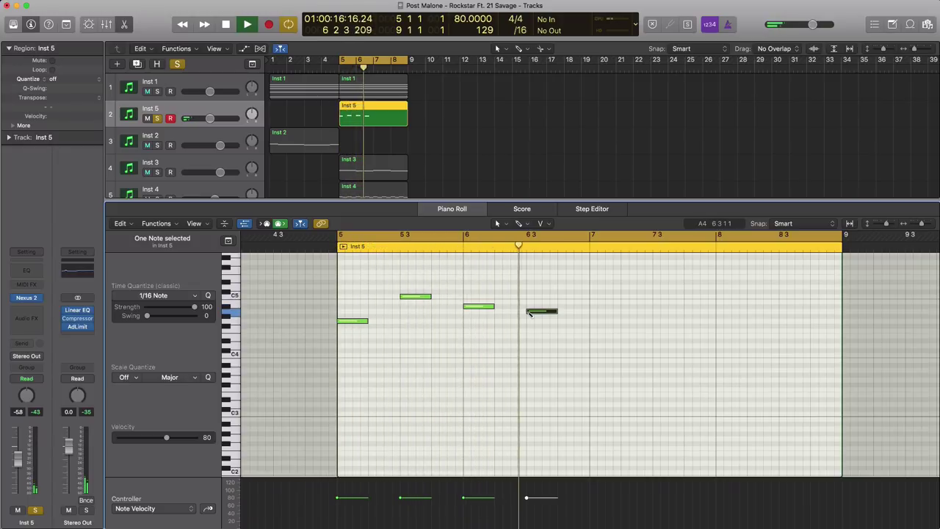
key("space")
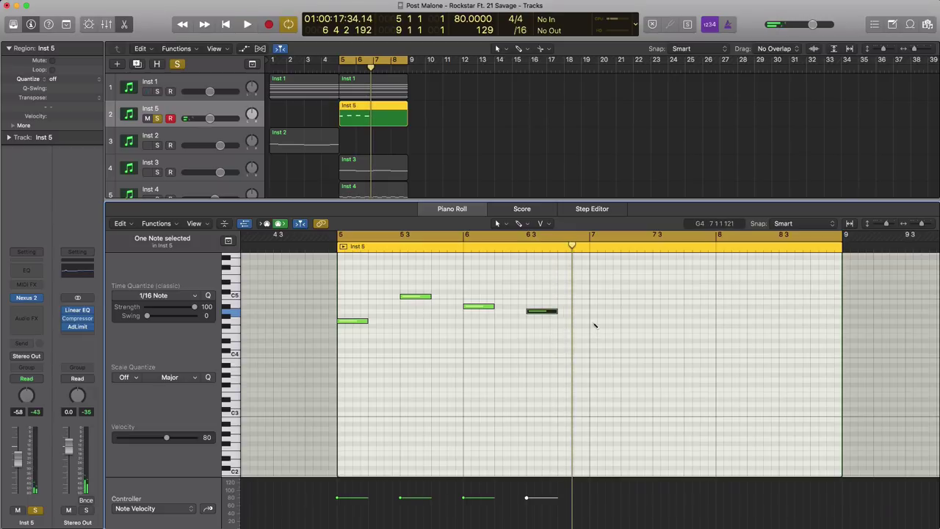
key("space")
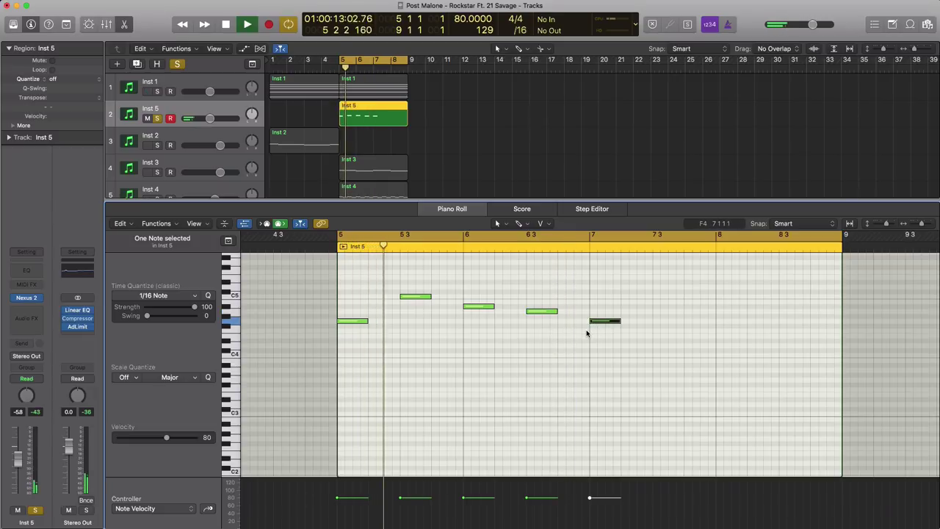
key("space")
Step: Cycle bars 7 to 9 and add one-beat notes D4 at bar 7 beat 3, F4 at bar 8 and A4 at bar 8 beat 3
left_click_drag(593, 236, 842, 249)
key("space")
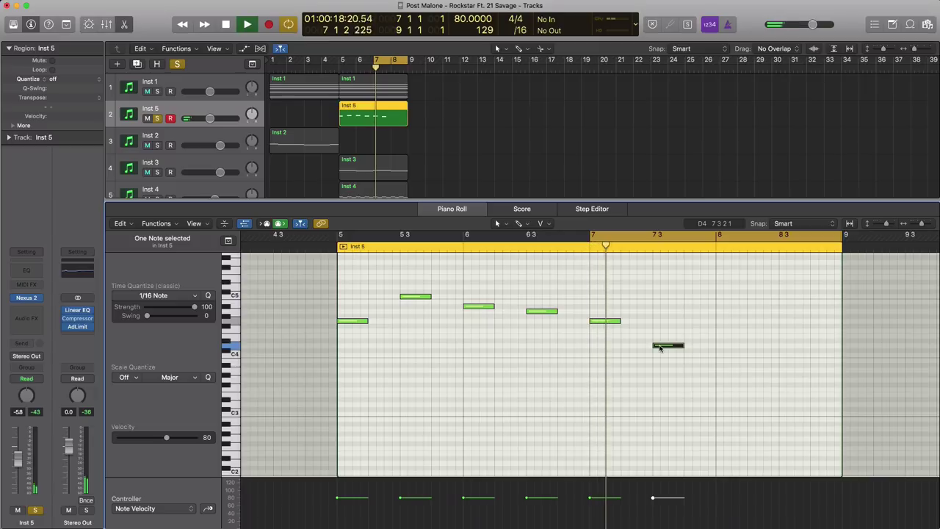
left_click(659, 348)
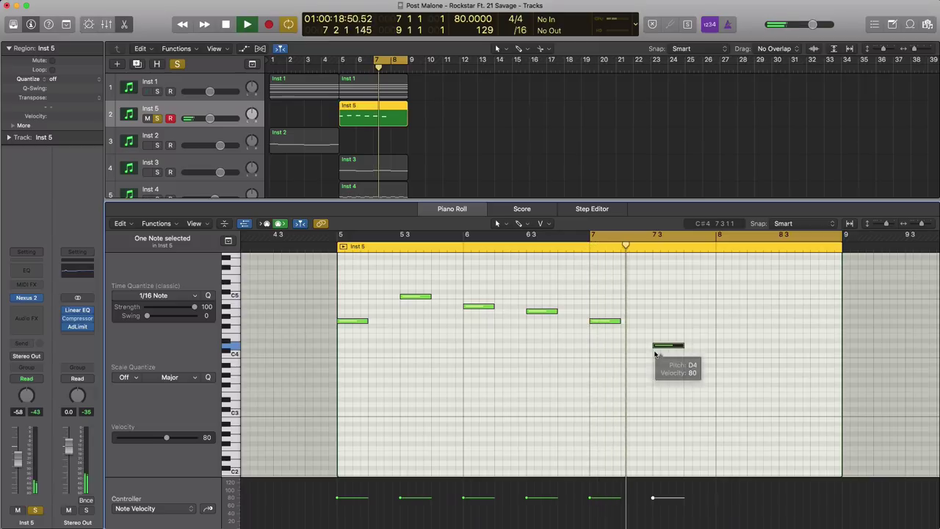
left_click(718, 331, "super")
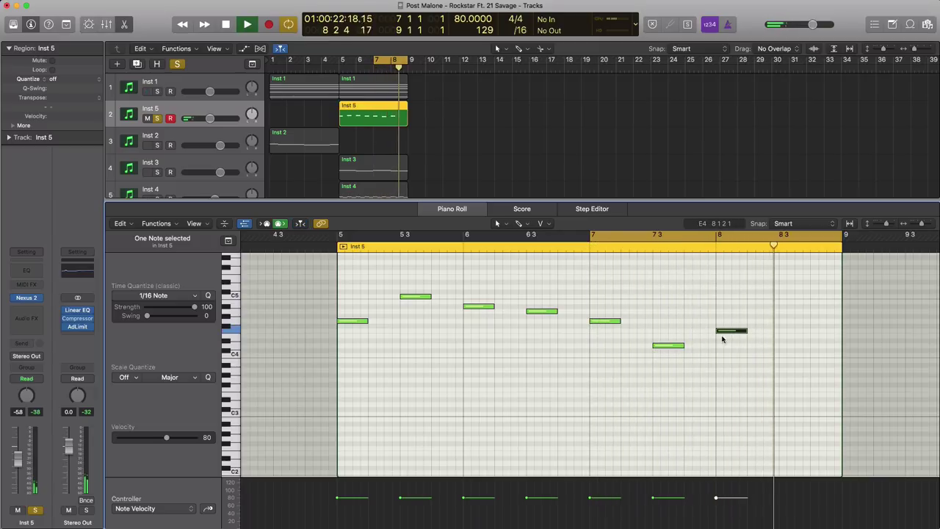
left_click(782, 313, "super")
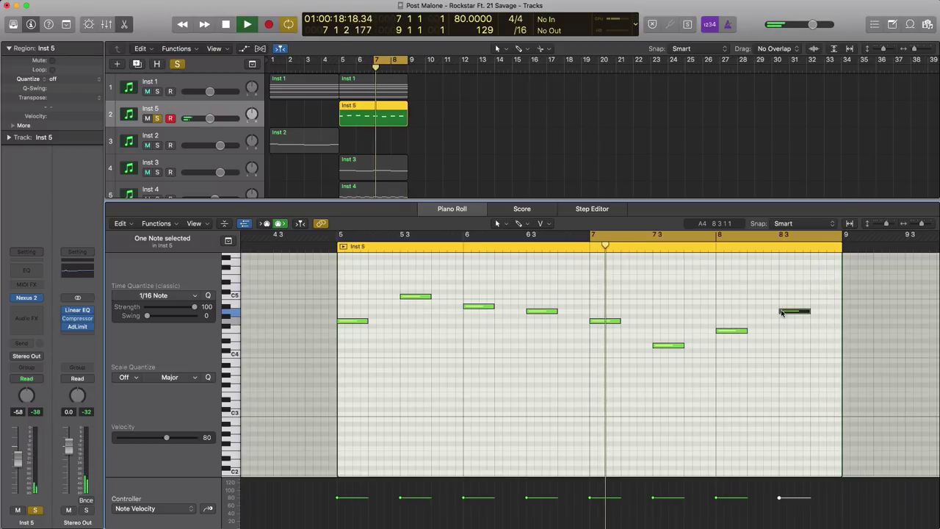
Step: Cycle bars 5 to 9 with every track soloed and raise the Inst 5 volume to -4.7 dB during playback
key("space")
left_click_drag(334, 241, 843, 242)
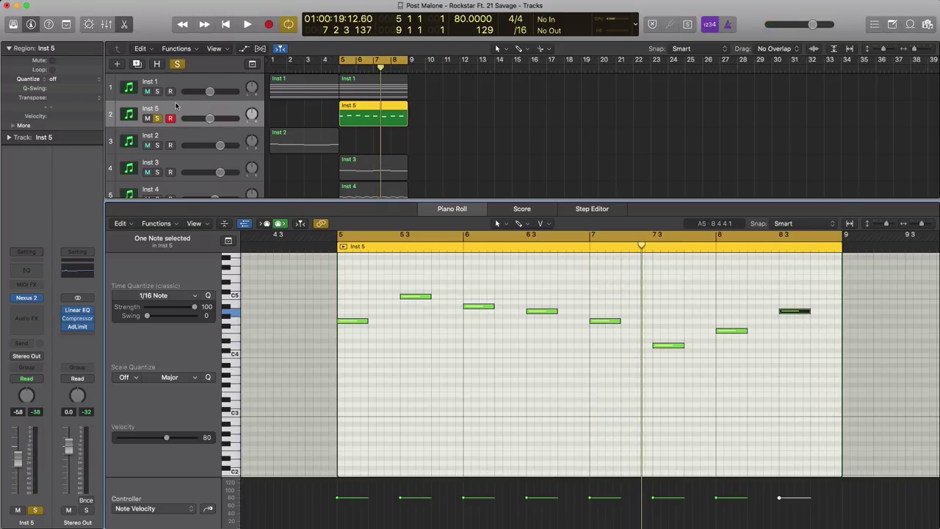
left_click_drag(281, 202, 282, 305)
left_click_drag(156, 91, 159, 195)
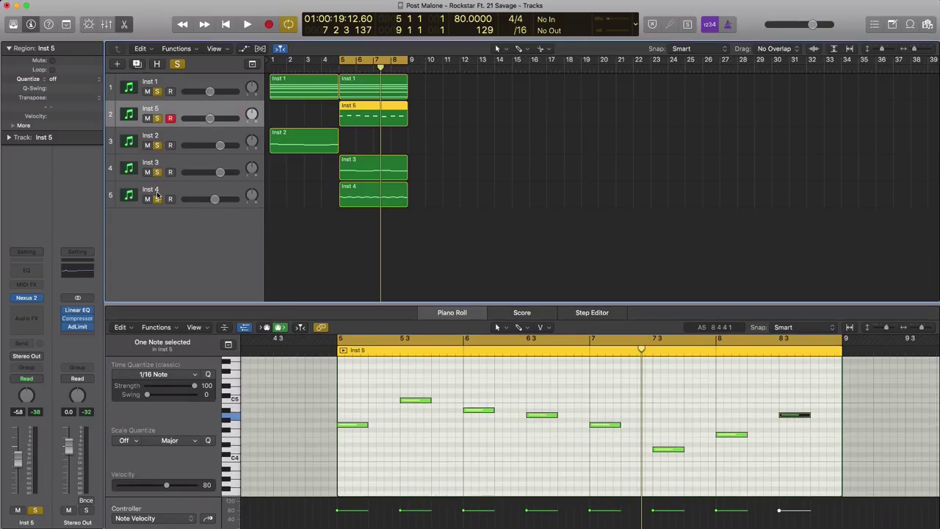
key("space")
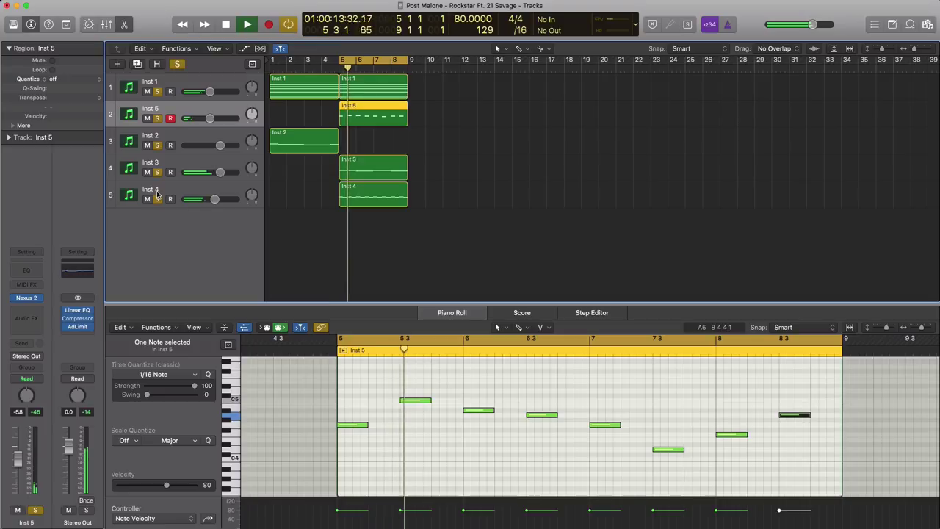
left_click_drag(209, 118, 212, 118)
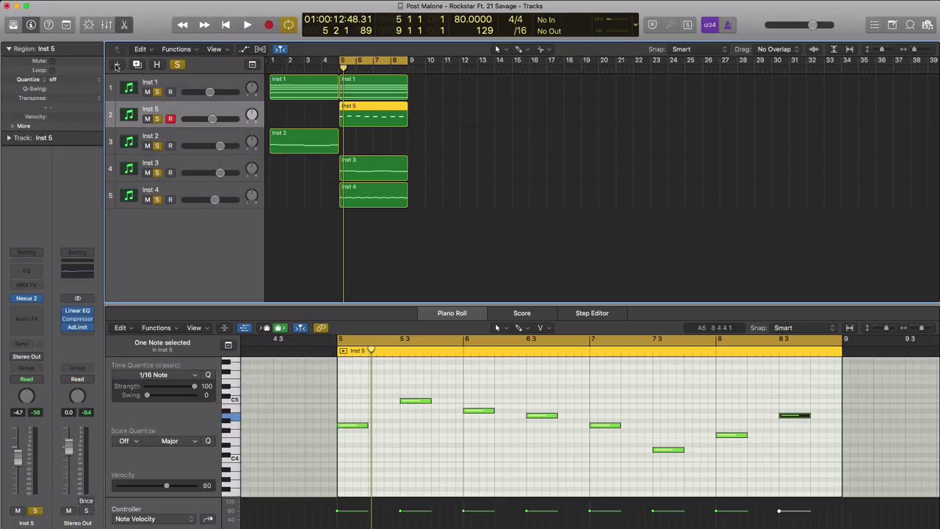
Step: Create a new software instrument track and move it below the Inst 4 track
left_click(116, 66)
key("Return")
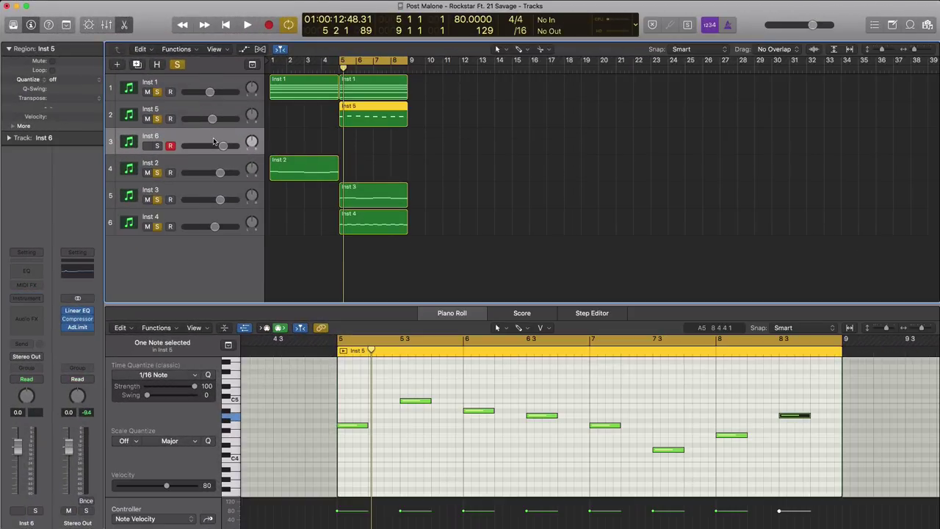
left_click_drag(214, 141, 198, 241)
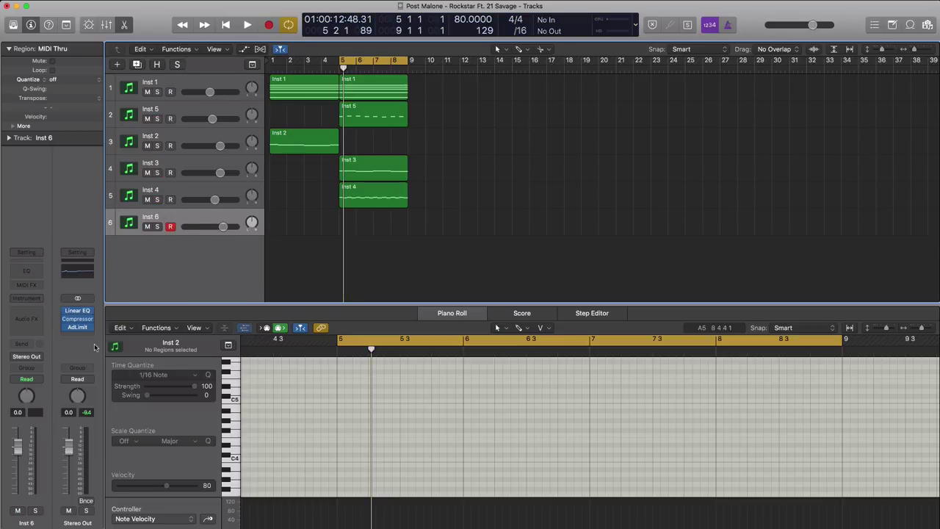
Step: Load EXS24 on the new track with the "post malone - rockstar" instrument from the project's own instrument folder
left_click(26, 298)
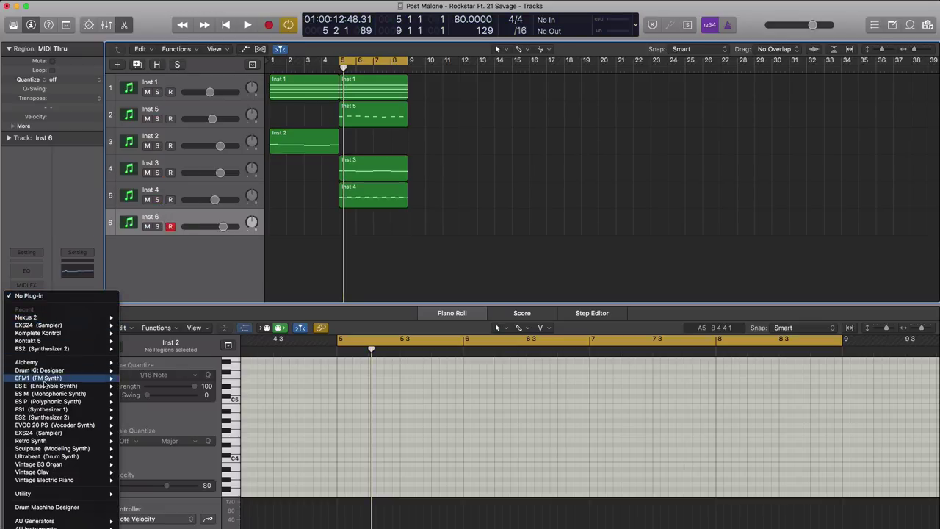
left_click(42, 327)
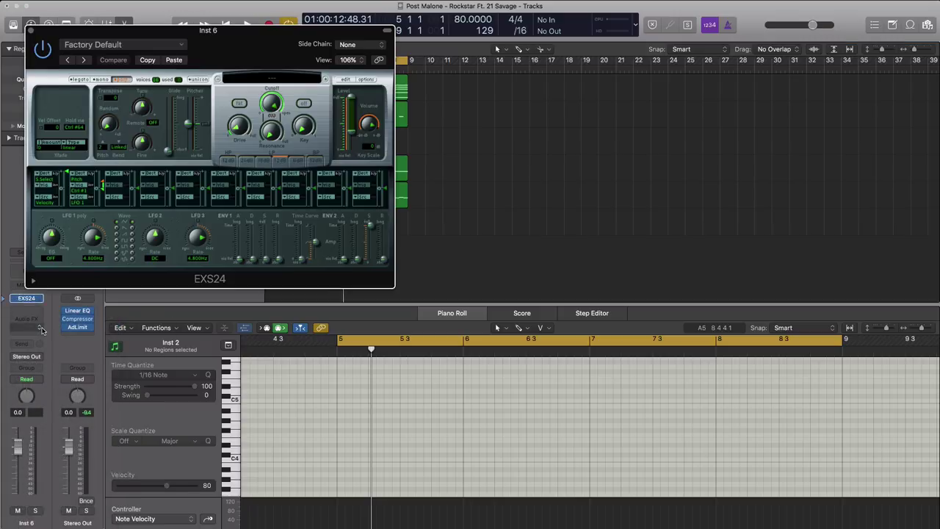
left_click_drag(225, 51, 454, 110)
left_click(485, 132)
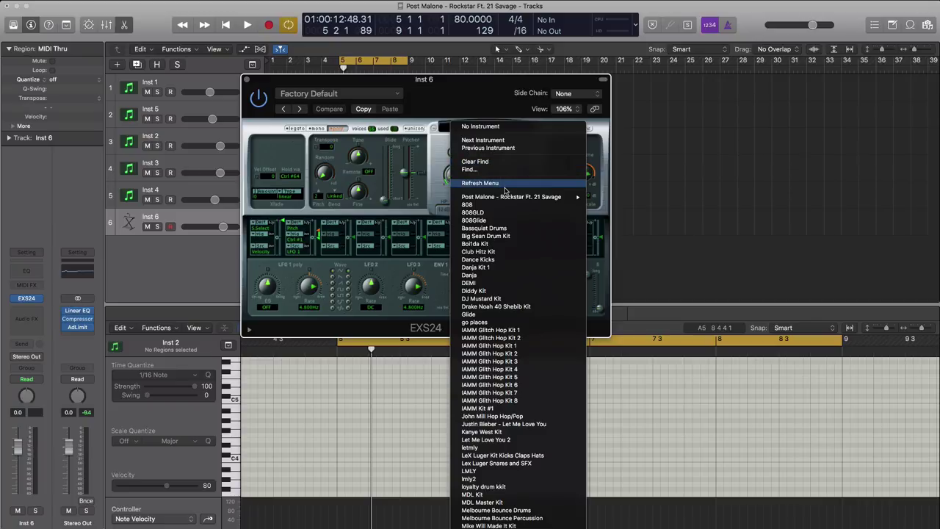
mouse_move(509, 200)
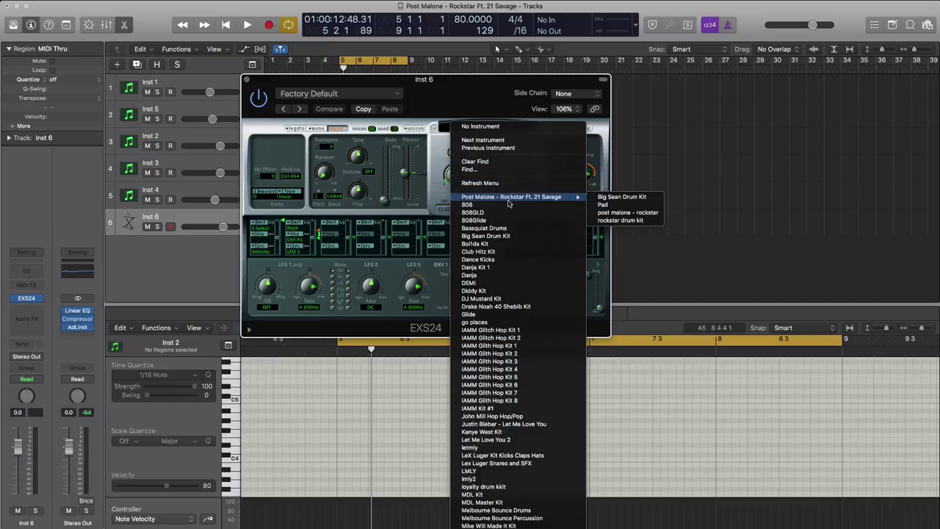
left_click(624, 213)
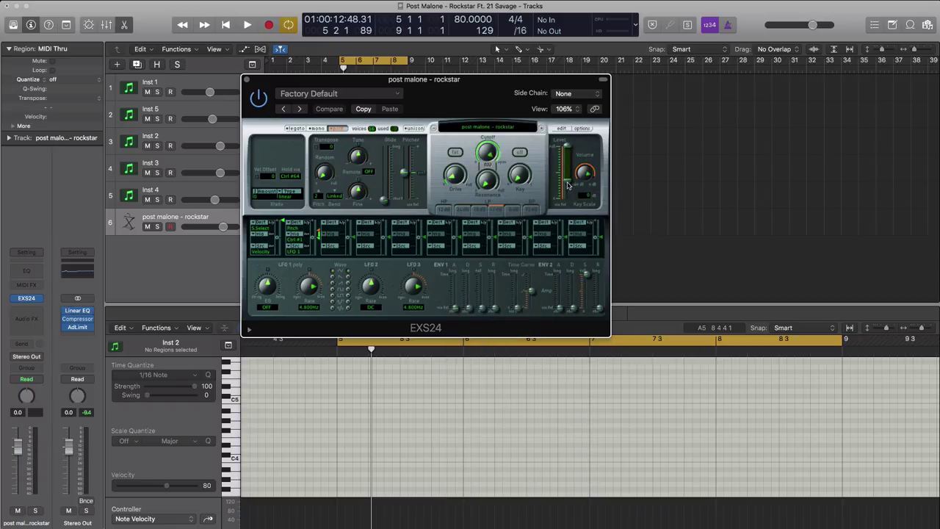
left_click(247, 79)
Step: Create a post malone - rockstar region from bar 5 to bar 9 with one-beat C1 notes at positions 5 1 1 and 5 3 3
left_click(345, 225)
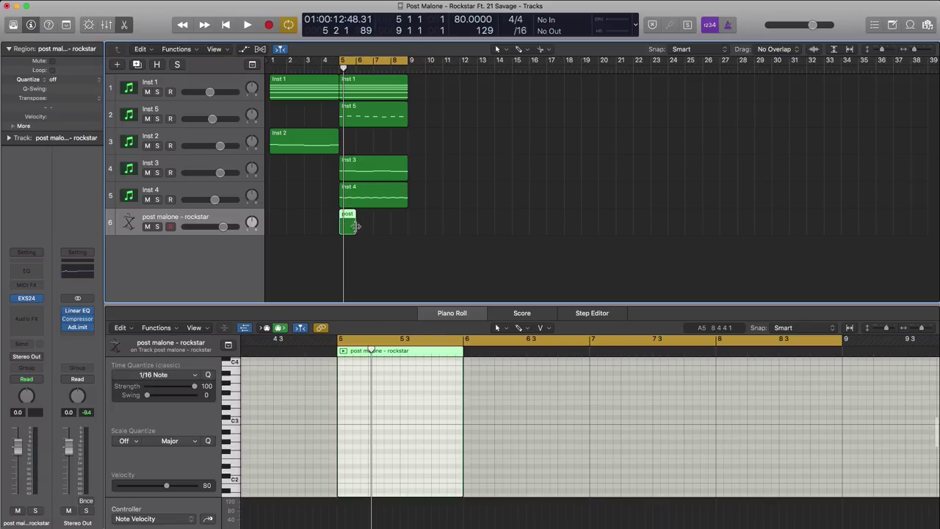
left_click_drag(354, 227, 408, 227)
key("space")
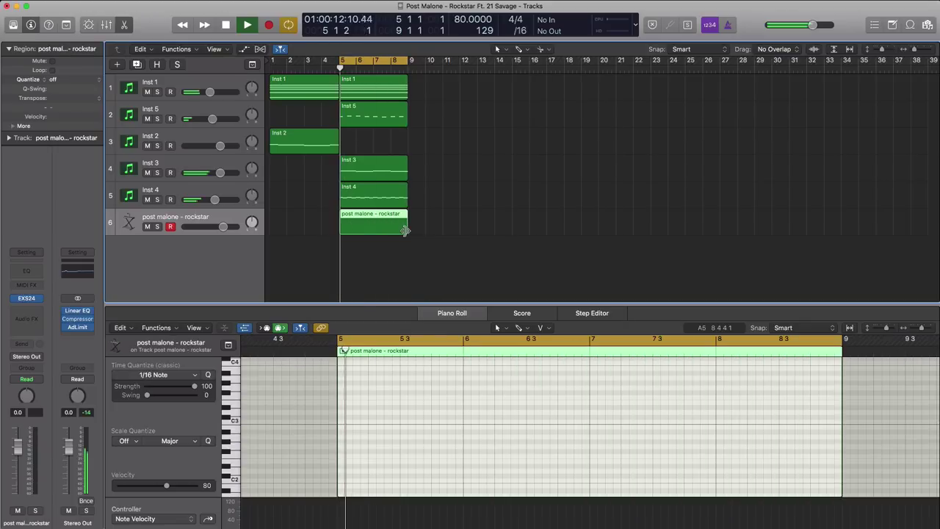
scroll(355, 429, "down", 5)
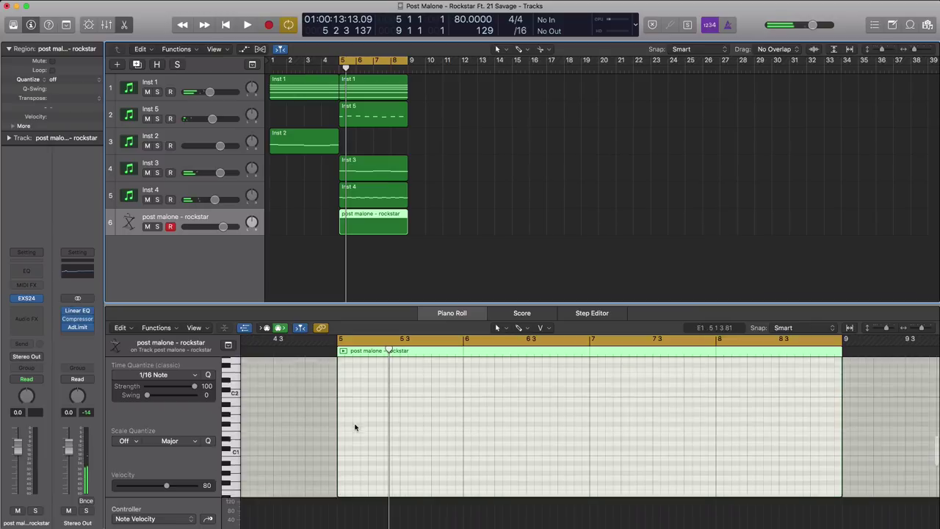
left_click(342, 448)
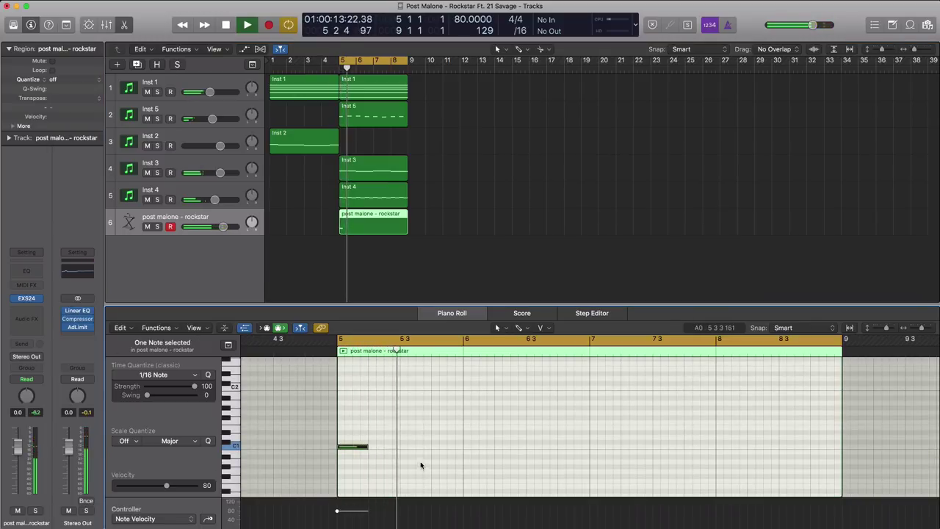
key("space")
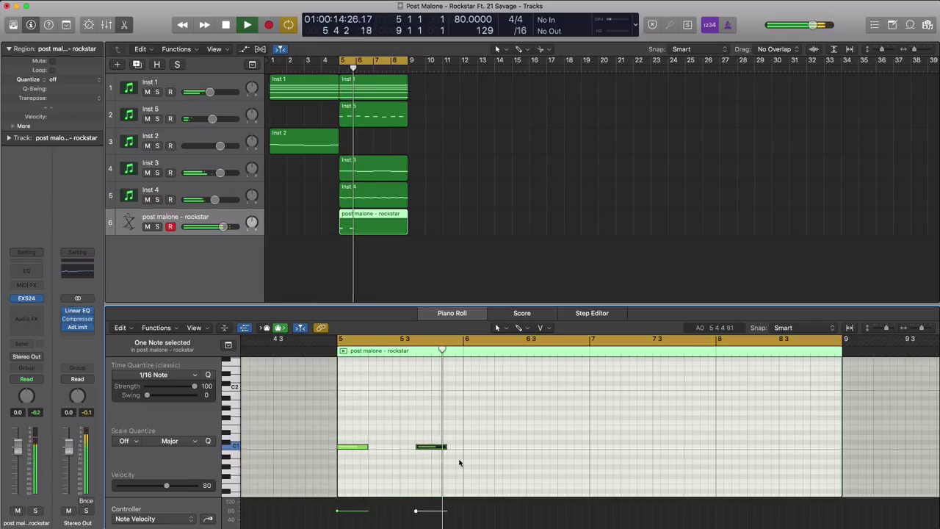
key("space")
Step: Copy the two C1 notes to bar 6, and repeat the resulting two-bar pattern in bars 7 and 8
left_click(400, 450)
key("super+a")
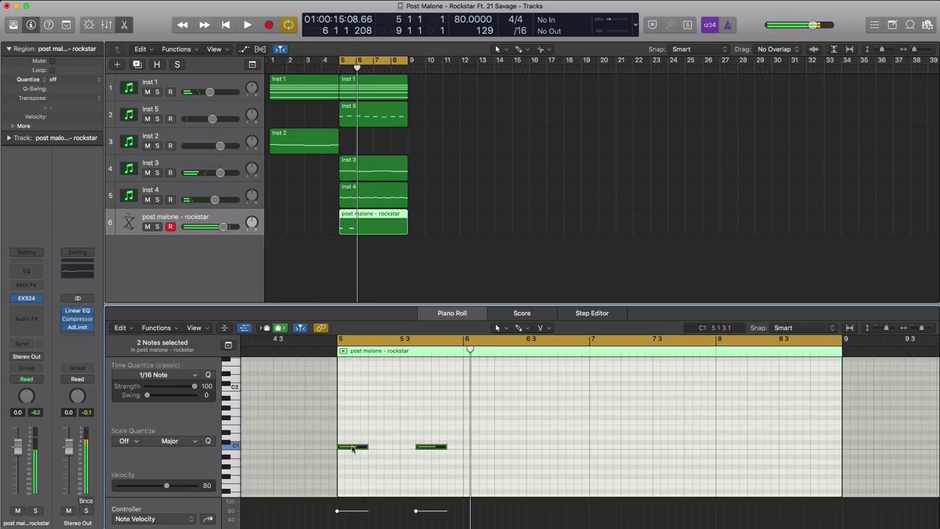
left_click_drag(353, 449, 479, 449)
left_click_drag(584, 467, 606, 451)
Step: Play the cycle and lower the post malone - rockstar track's volume to -7.8 dB
key("space")
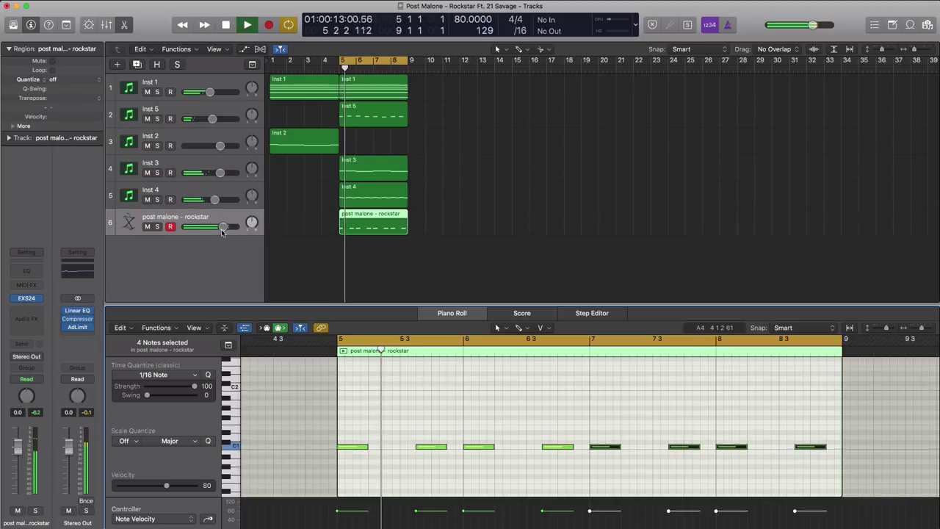
mouse_move(222, 226)
left_mouse_down()
mouse_move(200, 226)
mouse_move(208, 226)
left_mouse_up()
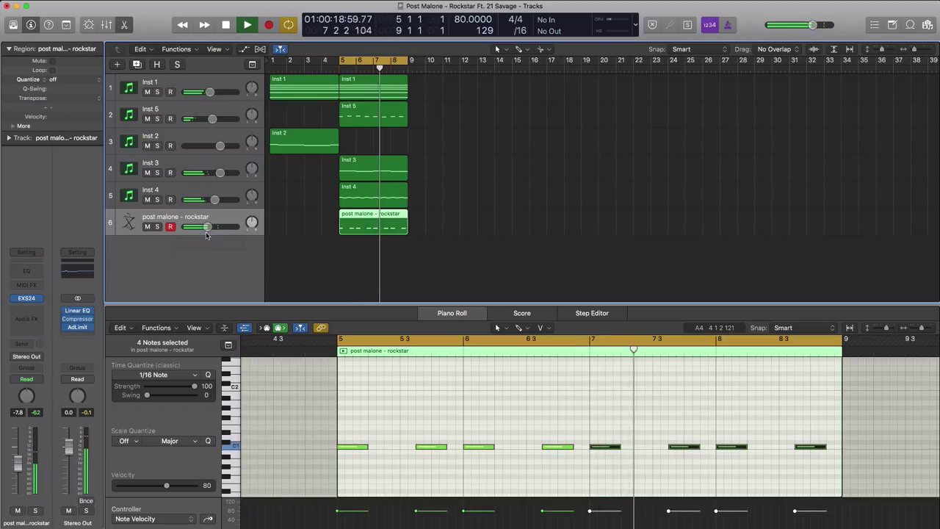
key("space")
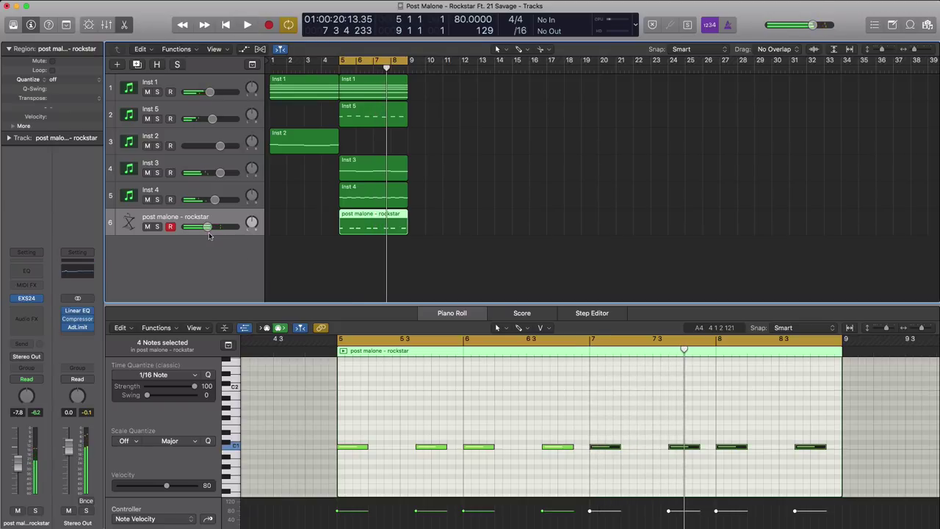
key("space")
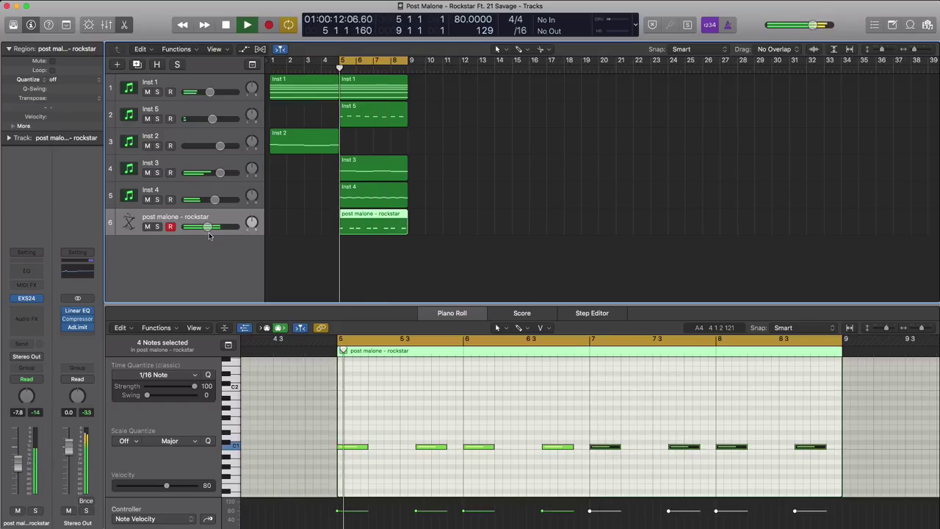
key("space")
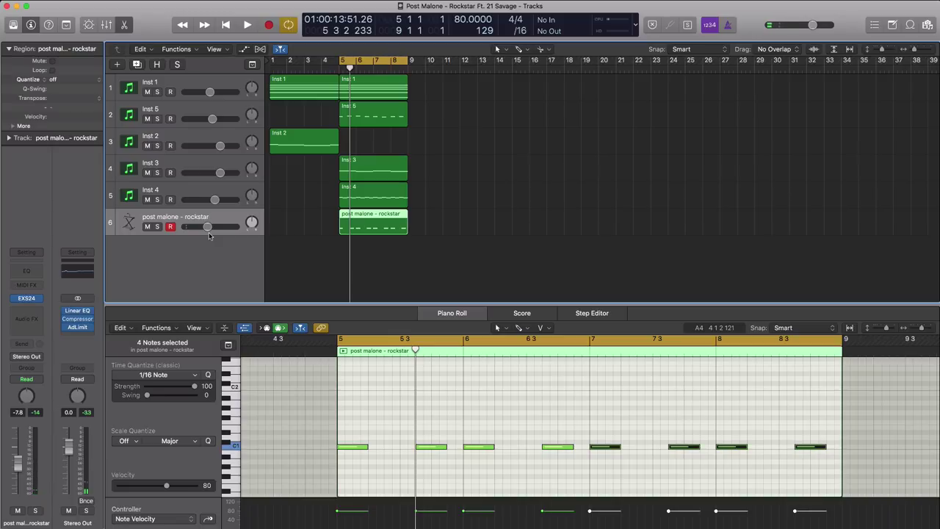
Step: Duplicate the post malone - rockstar track and load the Big Sean Drum Kit instrument into its EXS24
left_click(136, 66)
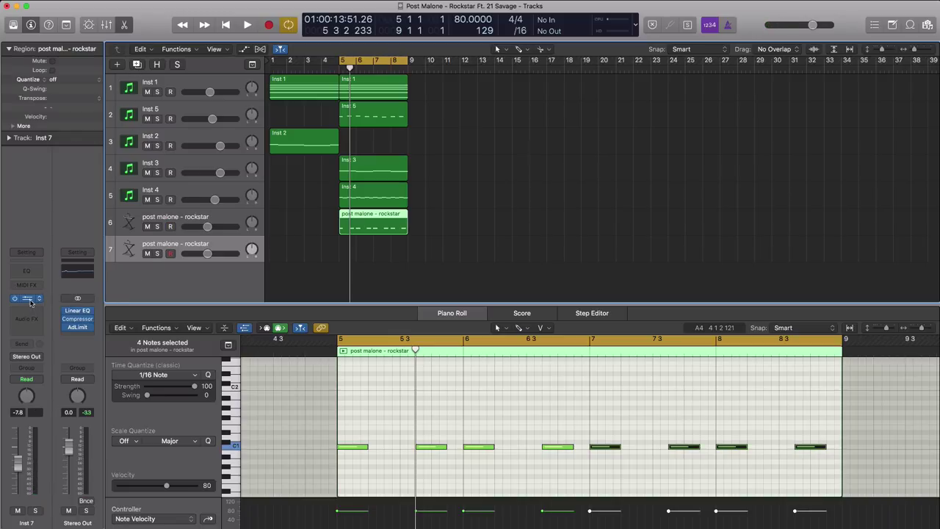
left_click(28, 299)
left_click(272, 80)
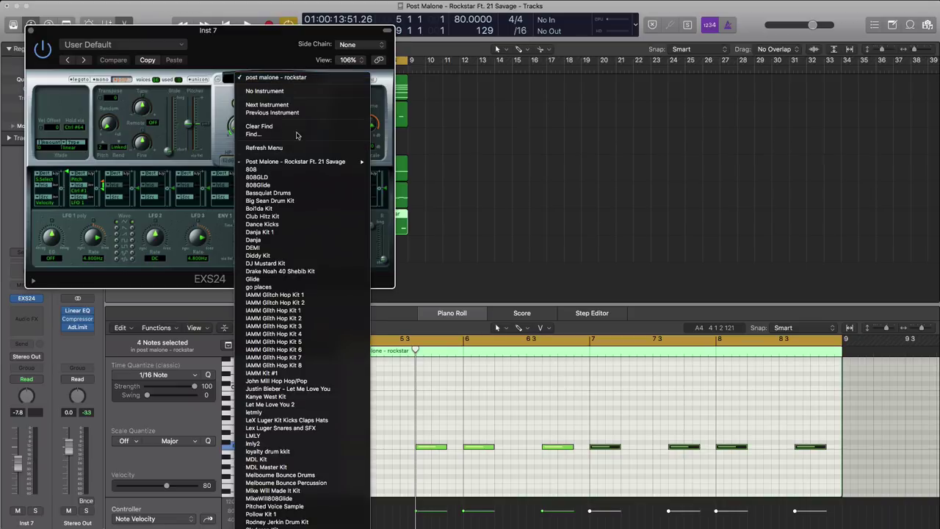
mouse_move(323, 162)
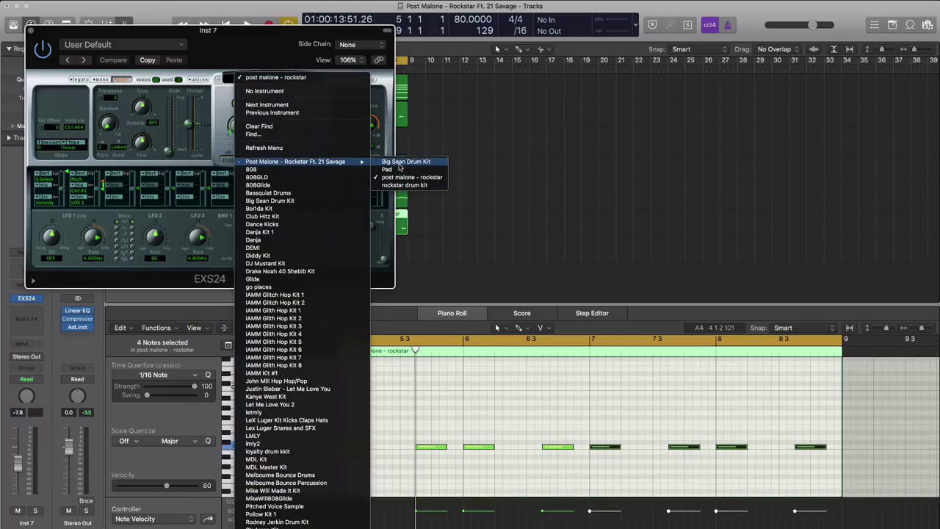
left_click(400, 162)
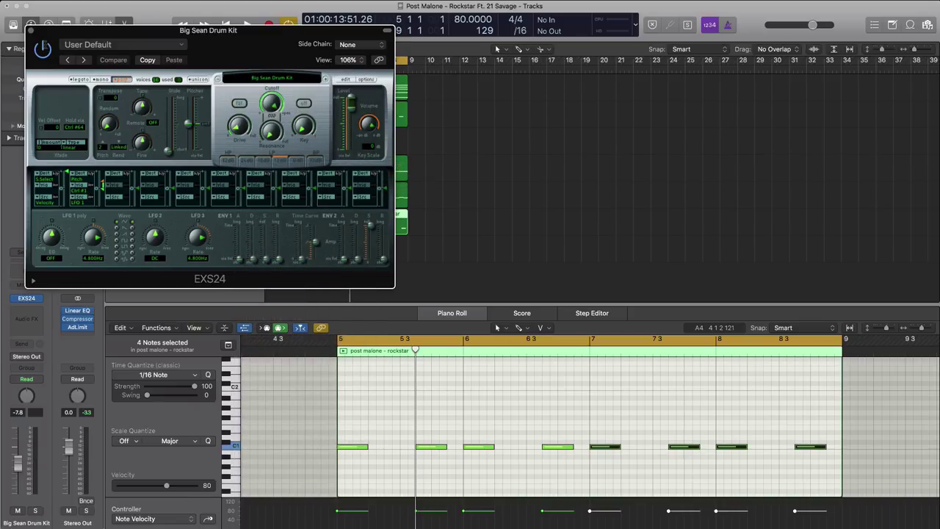
left_click(30, 31)
Step: Create a Big Sean Drum Kit region from bar 5 to bar 9 with a one-beat D#1 note at bar 5 beat 2, checking by playback
left_click(349, 258)
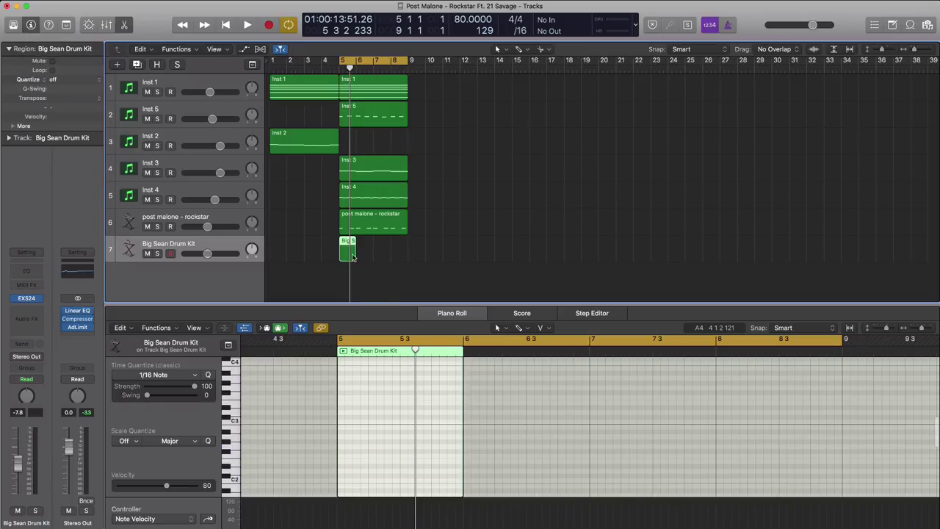
left_click_drag(357, 256, 410, 259)
left_click(371, 433)
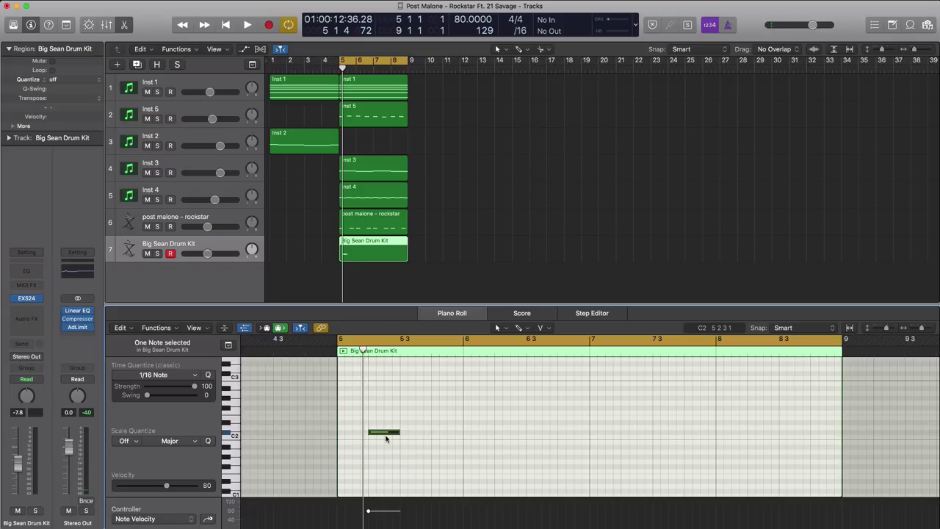
key("space")
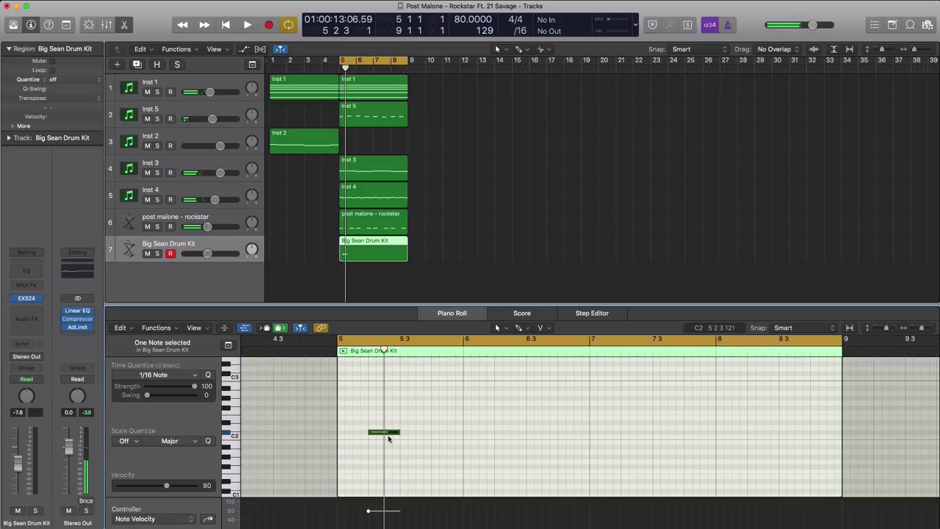
scroll(389, 439, "down", 3)
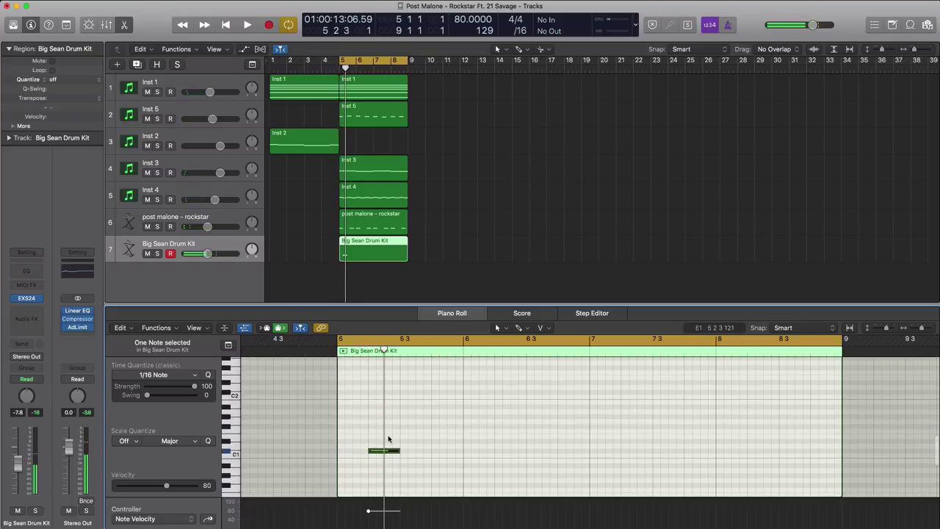
left_click_drag(377, 452, 382, 443)
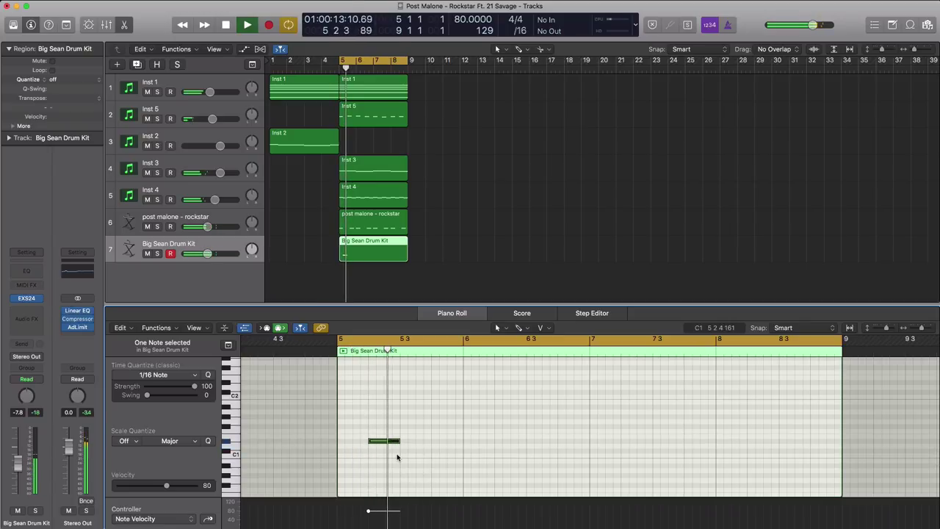
key("space")
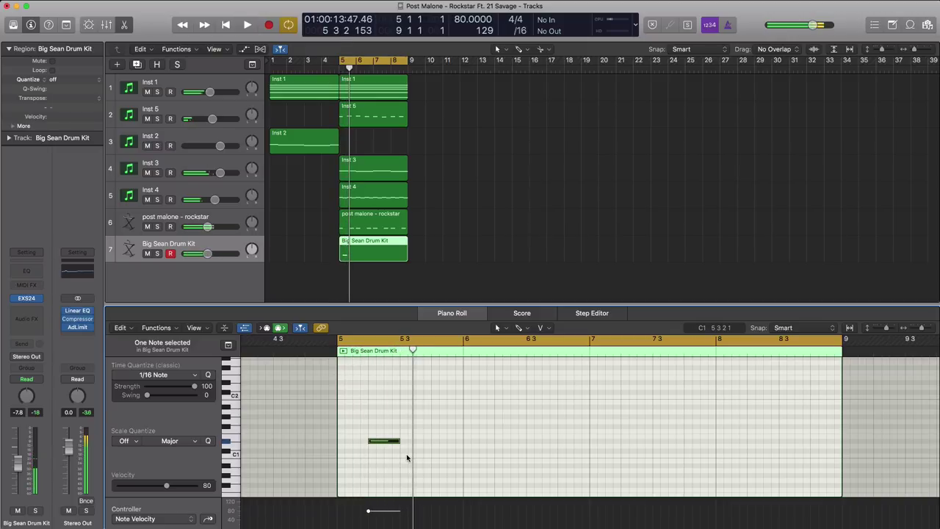
Step: Add two more D#1 notes at positions 5 3 2 and 5 4 1 in the drum kit region and play the pattern
key("space")
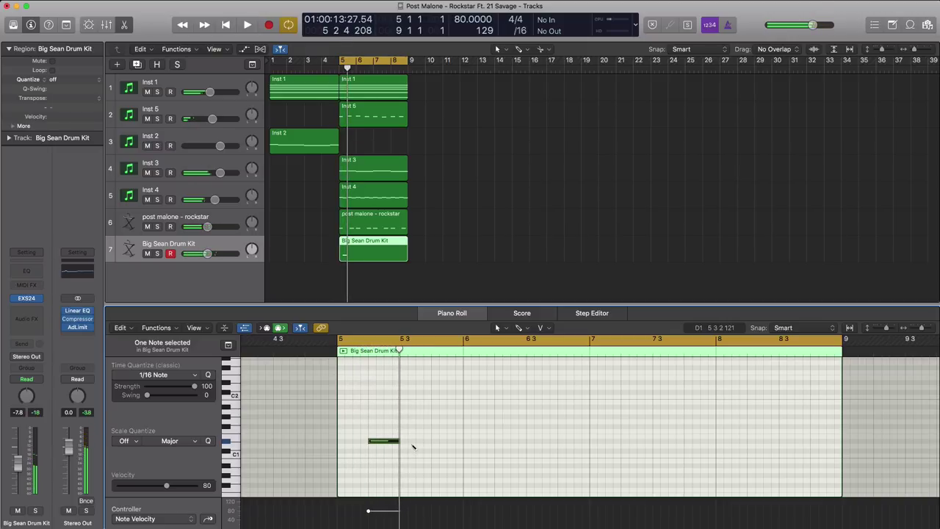
left_click_drag(435, 443, 430, 442)
key("space")
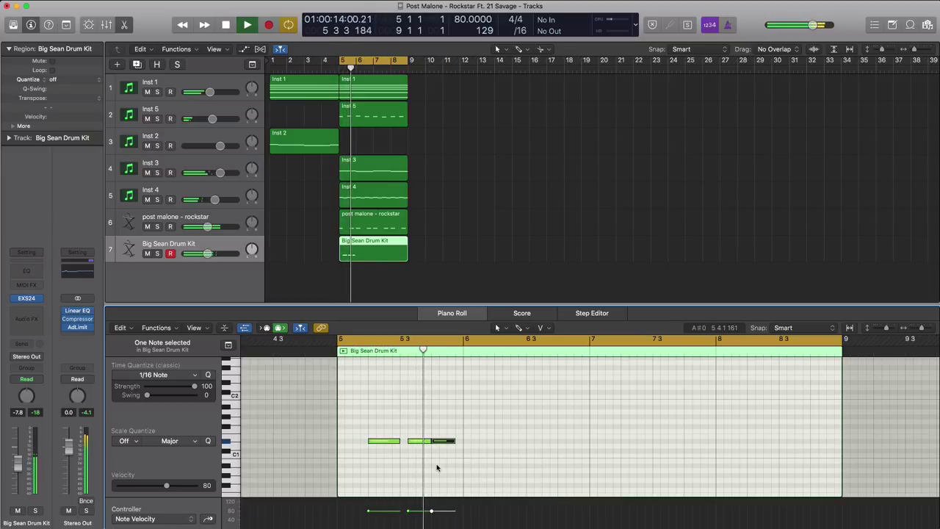
key("space")
Step: Copy the three-note D#1 pattern from bar 5 to bar 6, copy both bars to bars 7 and 8, and play the result
left_click(443, 448)
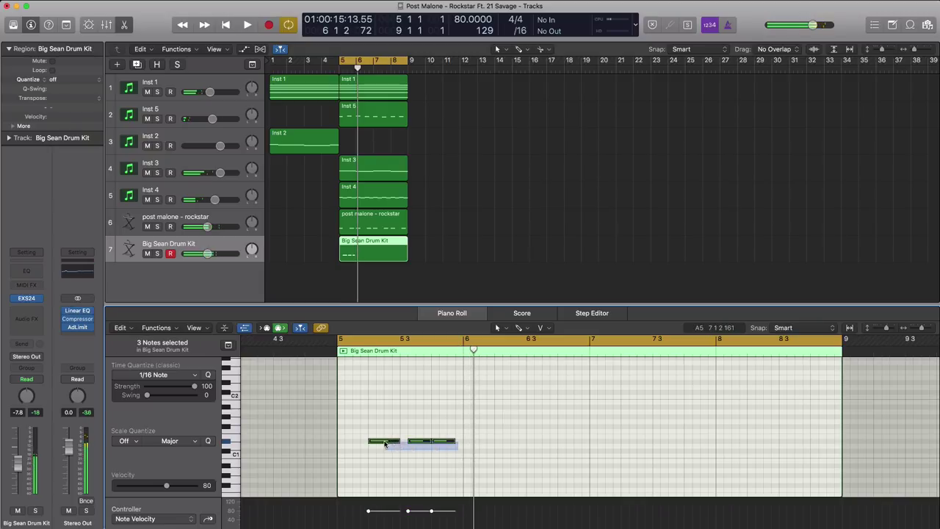
left_click_drag(386, 442, 512, 441)
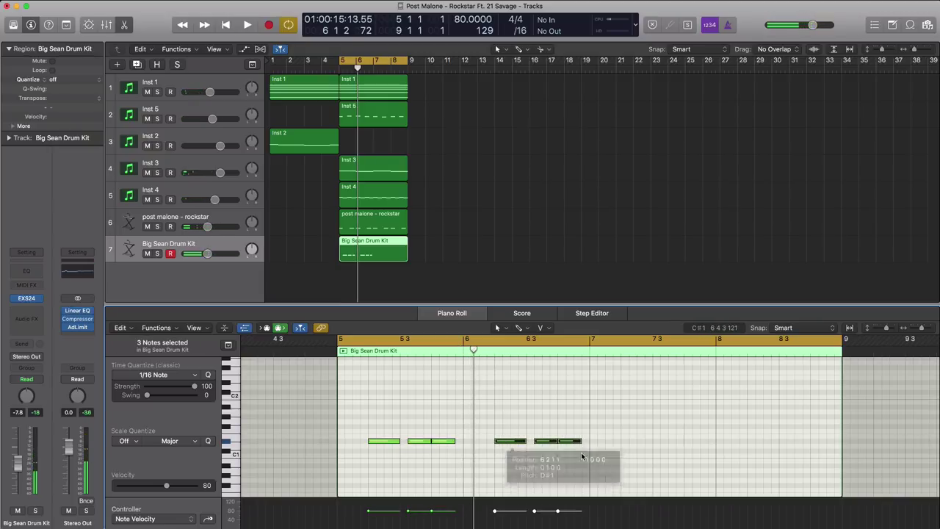
left_click_drag(586, 454, 384, 441)
left_click_drag(498, 444, 637, 444)
key("space")
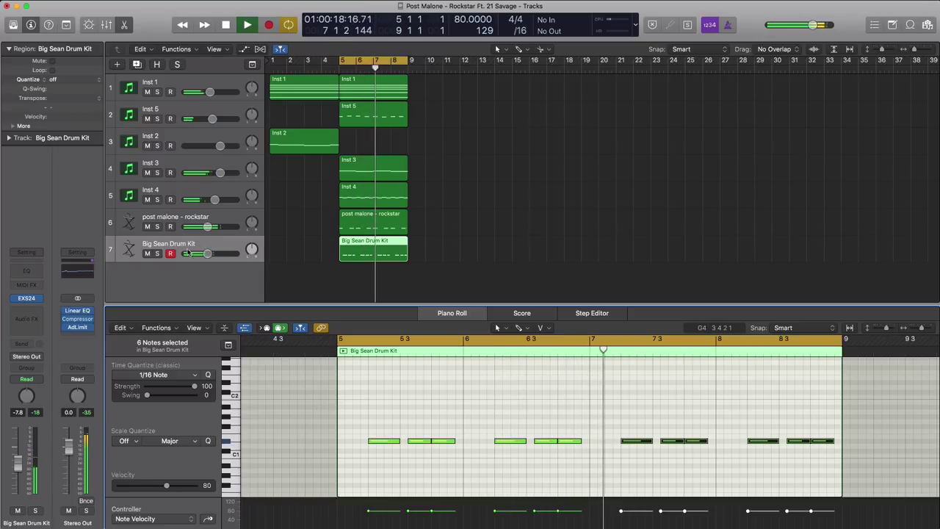
key("space")
Step: Add a Channel EQ to the Big Sean Drum Kit track with a 290 Hz low cut, -5.0 dB at 980 Hz and +4.0 dB at 8200 Hz, comparing it bypassed
left_click(31, 274)
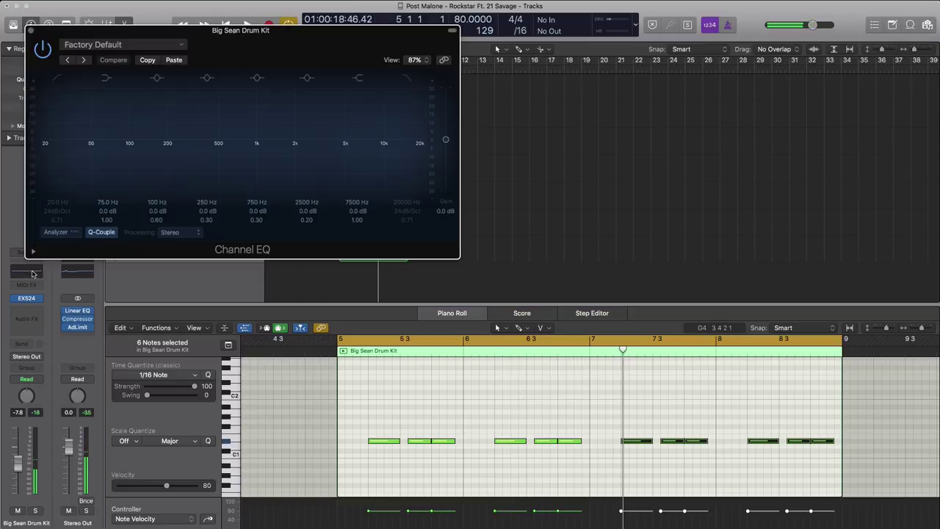
left_click(65, 89)
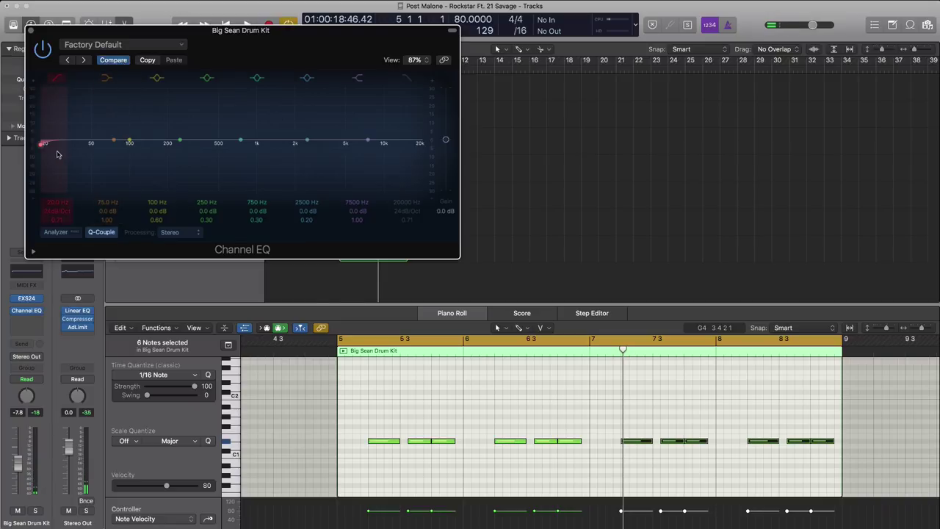
left_click_drag(55, 153, 257, 149)
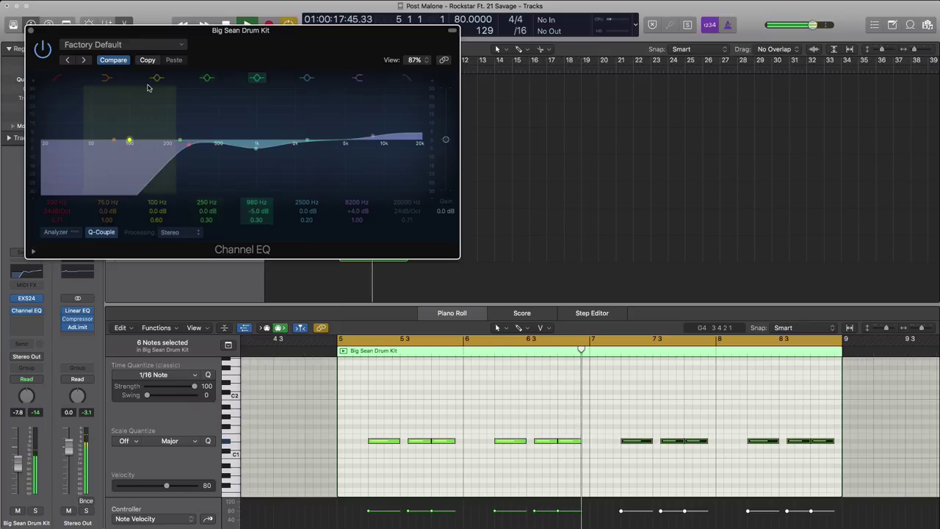
left_click(42, 49)
left_click(43, 53)
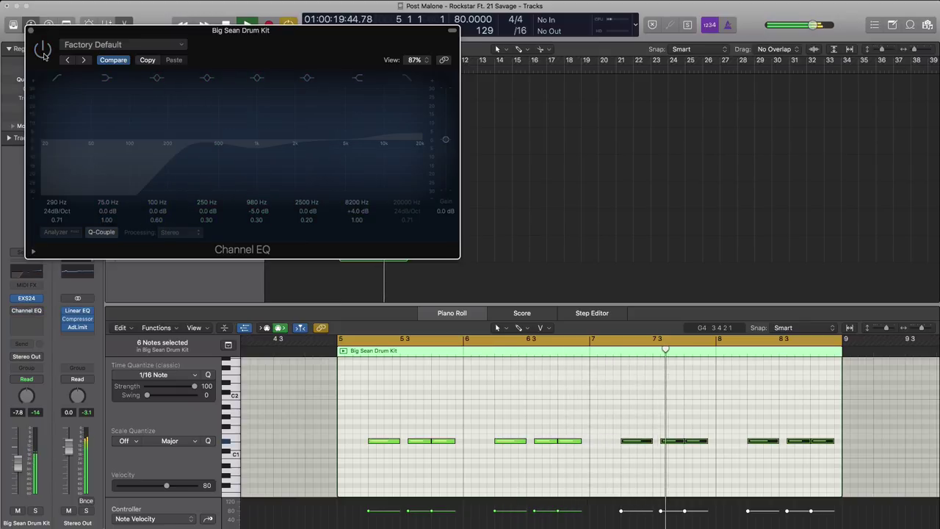
left_click(43, 50)
Step: Close the Channel EQ and raise the Big Sean Drum Kit track's volume to -6.0 dB during playback
left_click_drag(56, 37, 455, 91)
left_click(431, 86)
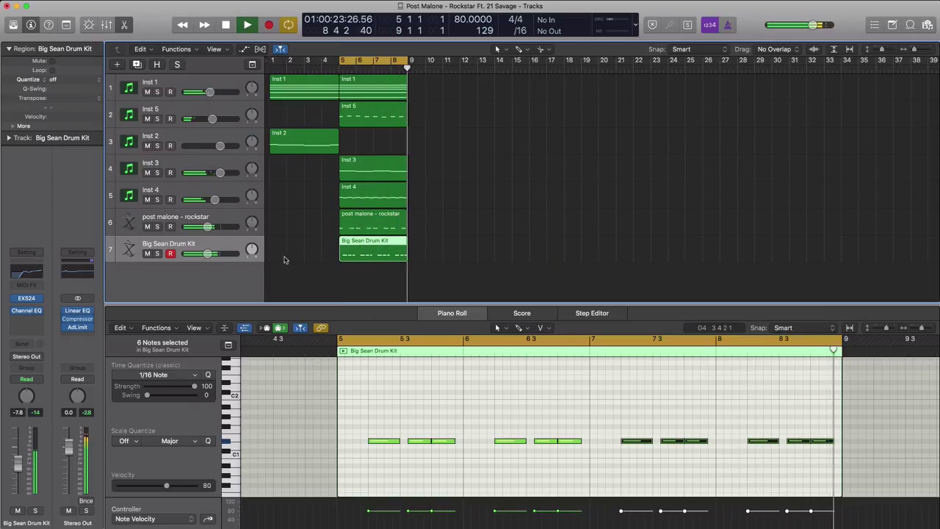
left_click_drag(206, 254, 209, 254)
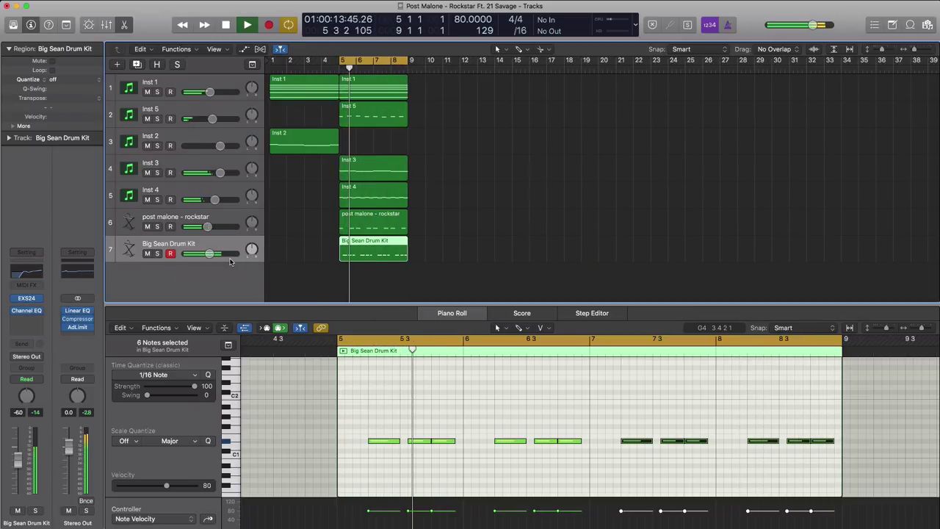
key("space")
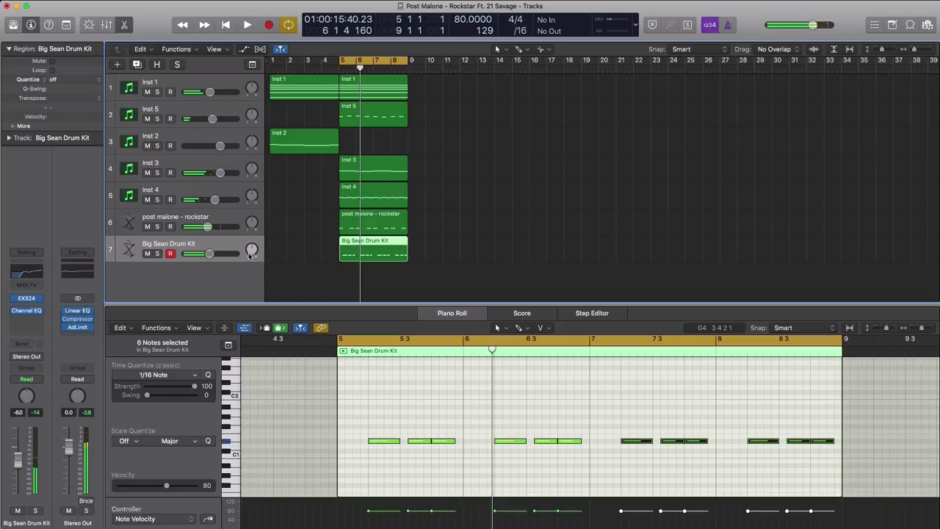
Step: Duplicate the Big Sean Drum Kit track and remove the Channel EQ from the copy
key("x")
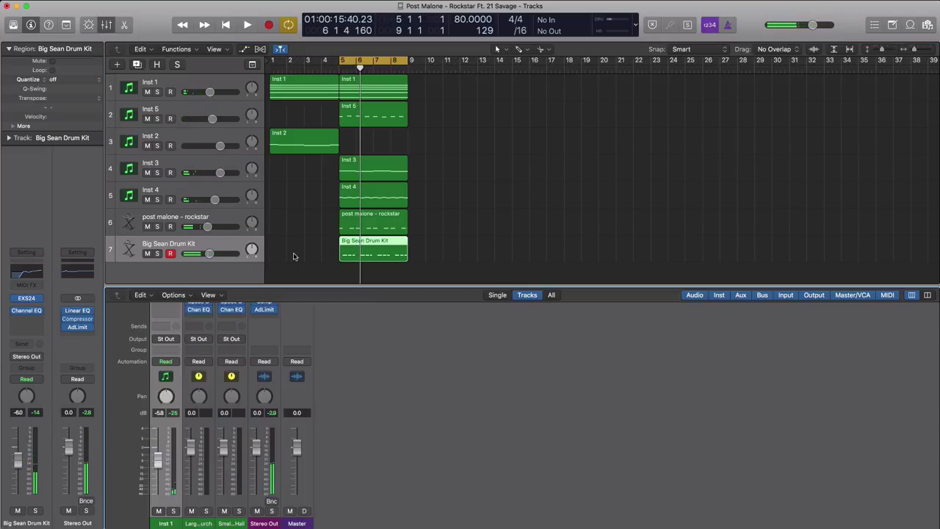
key("x")
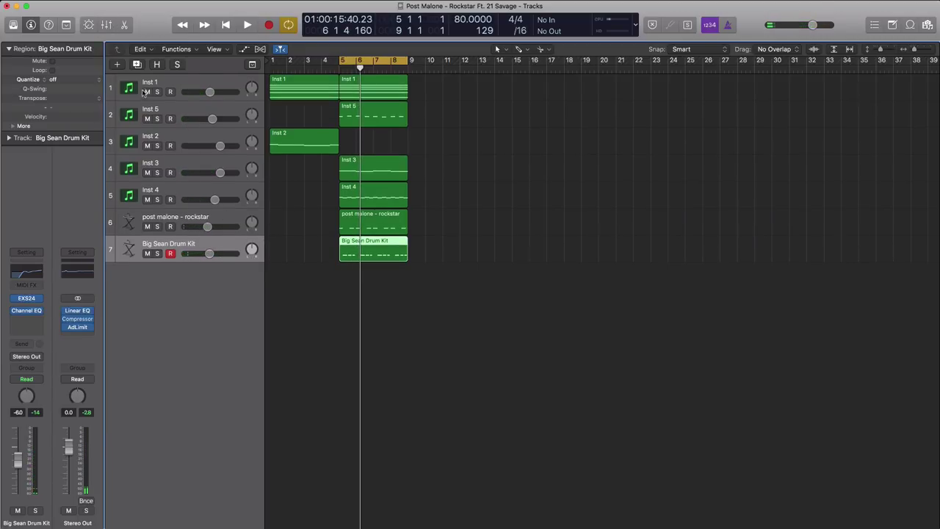
left_click(139, 65)
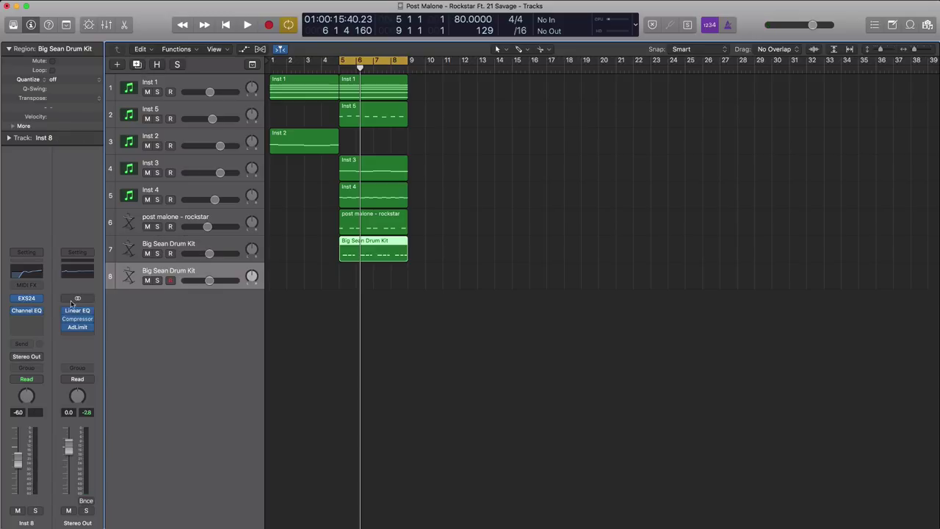
left_click(39, 312)
key("Escape")
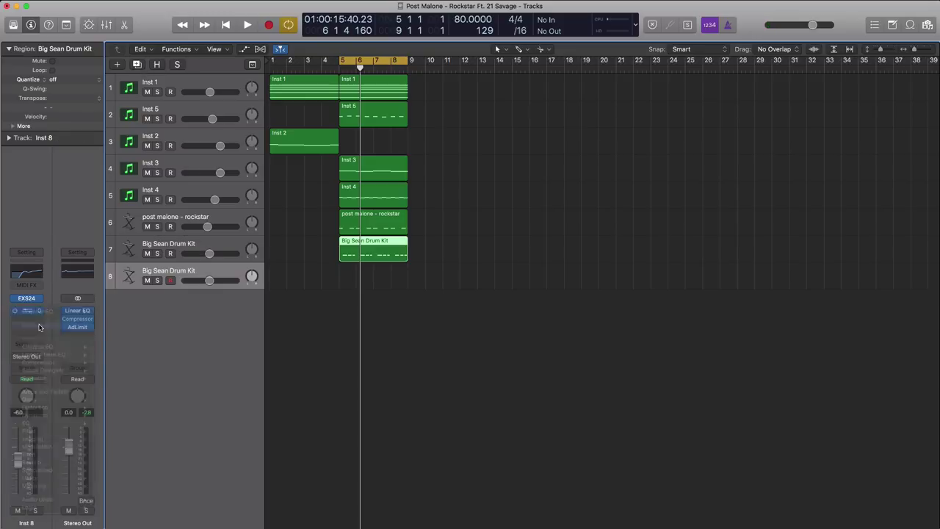
Step: Load the rockstar drum kit instrument from the Post Malone - Rockstar Ft. 21 Savage project into the duplicated track's EXS24
left_click(31, 304)
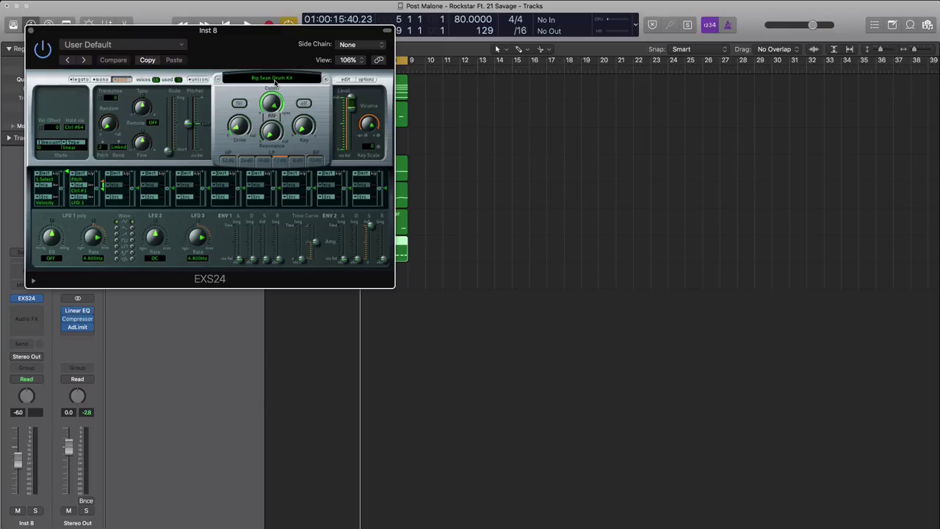
left_click(275, 82)
mouse_move(297, 163)
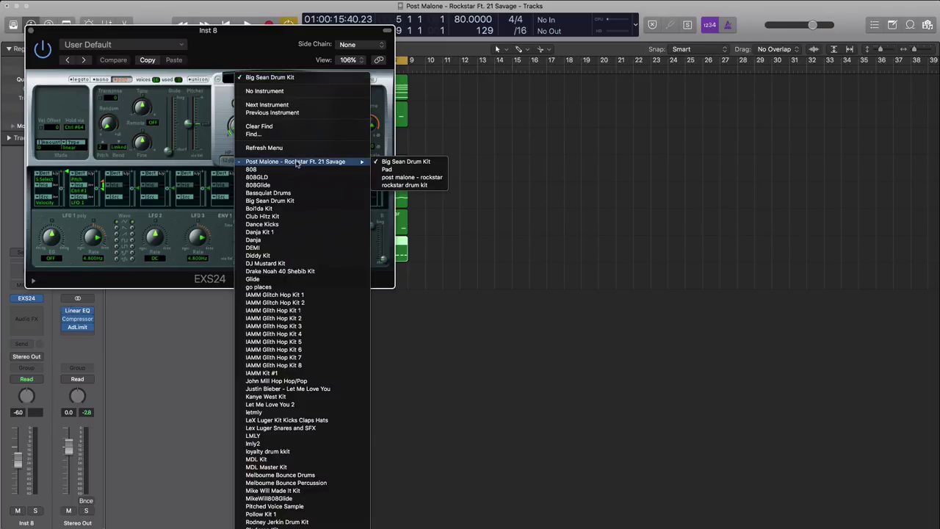
left_click(414, 186)
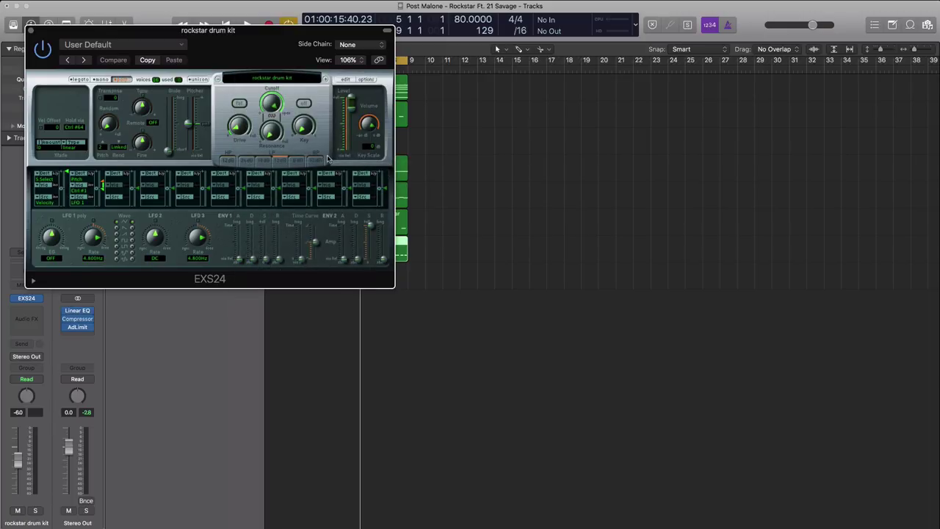
left_click(31, 31)
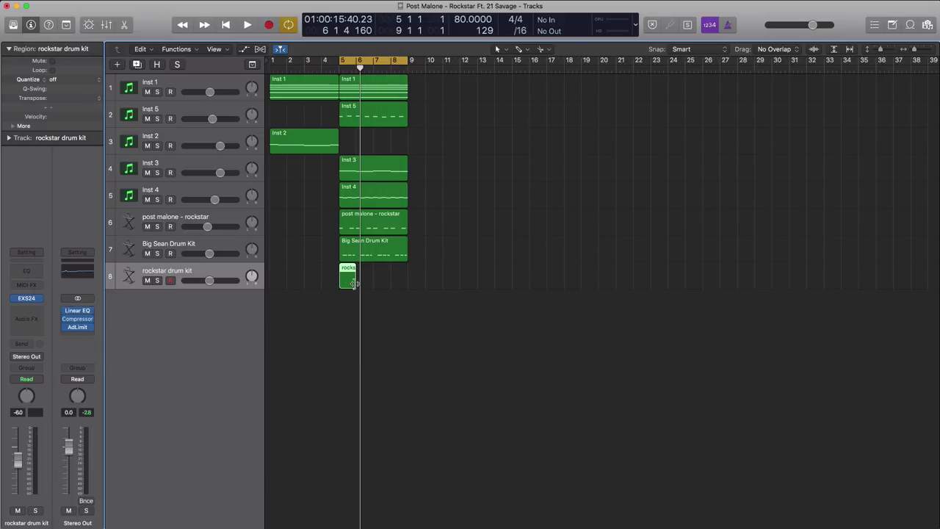
Step: Create a rockstar drum kit region from bar 5 to bar 9 with a one-beat C2 note at bar 5, and play it
left_click_drag(353, 283, 406, 282)
double_click(387, 286)
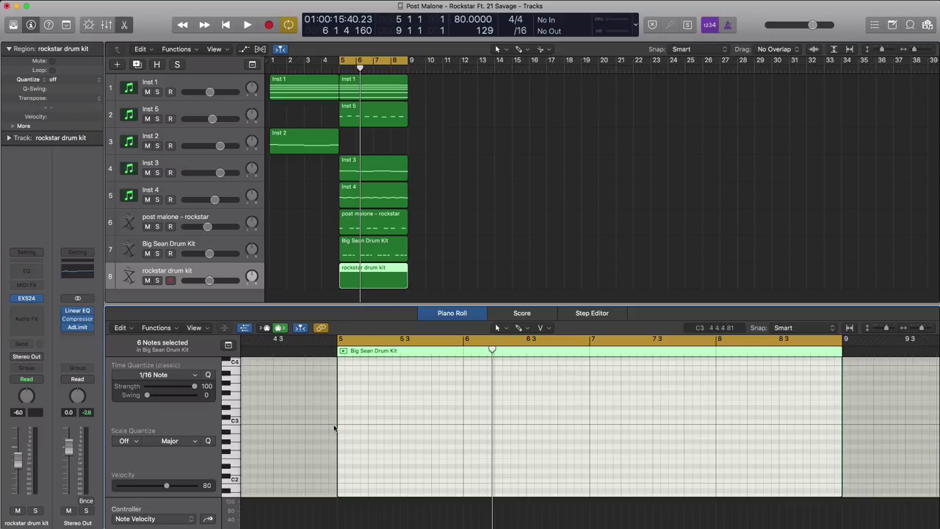
scroll(338, 431, "down", 2)
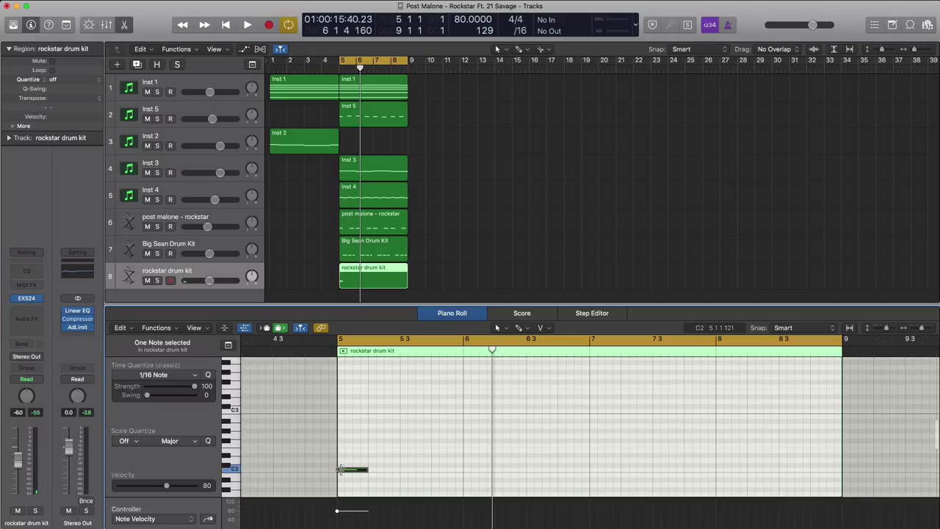
key("space")
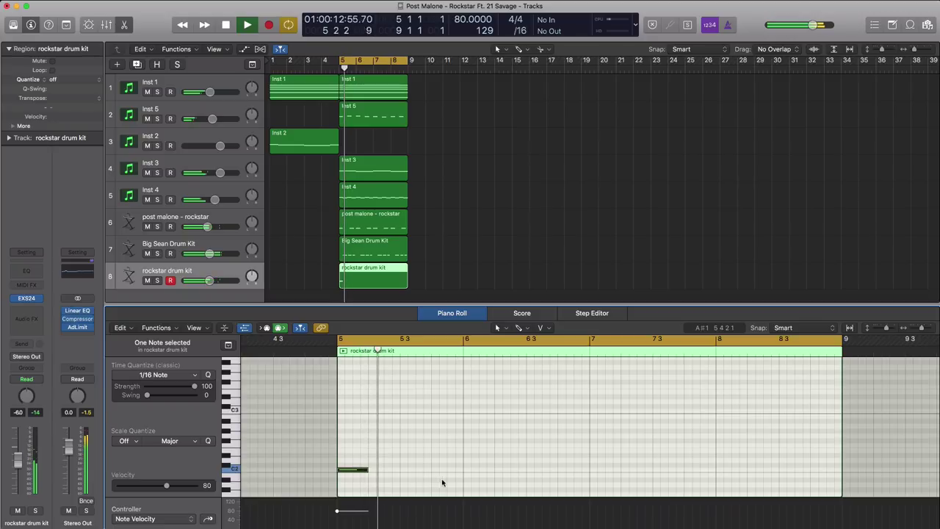
Step: Add C2 notes at the start of bars 6, 7 and 8 in the rockstar drum kit region
left_click(464, 470, "super")
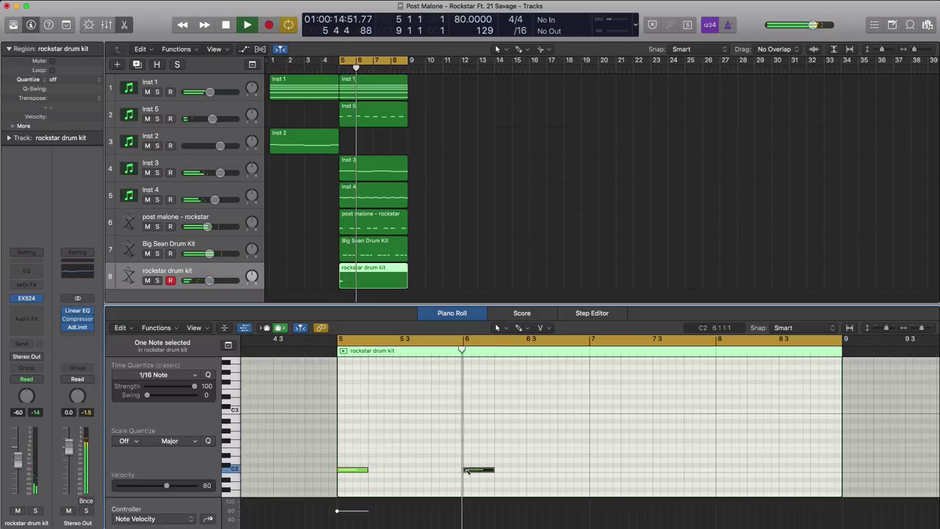
left_click(591, 470, "super")
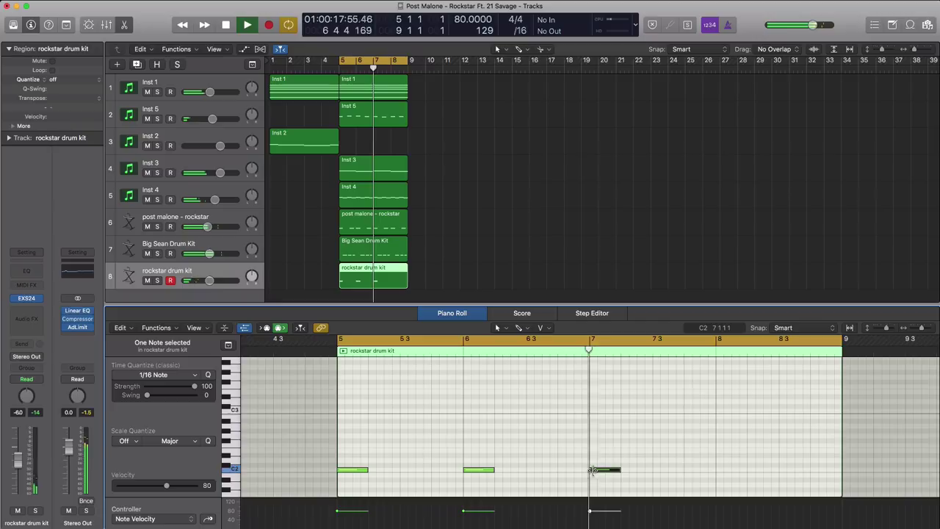
left_click(718, 470, "super")
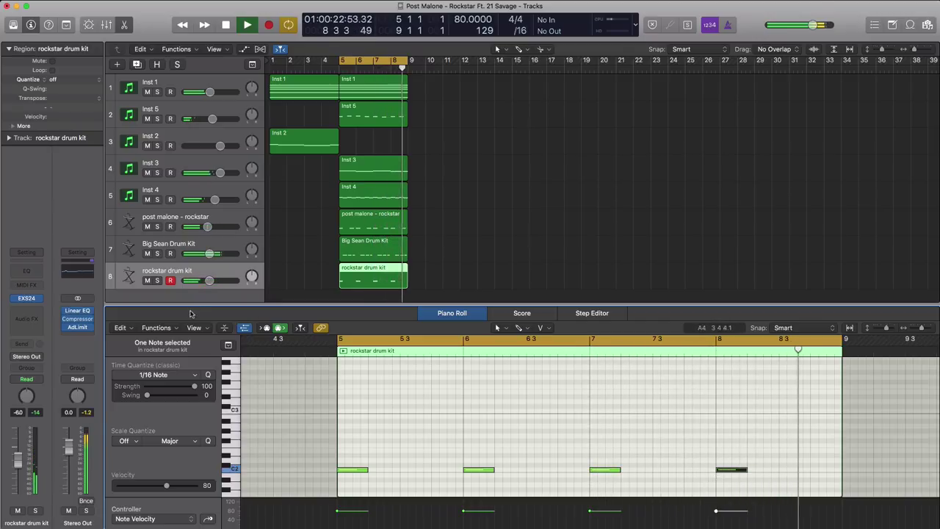
Step: Balance the mix during playback by lowering the rockstar drum kit track to -17.6 dB and raising the Inst 5 track's volume
left_click_drag(210, 281, 198, 282)
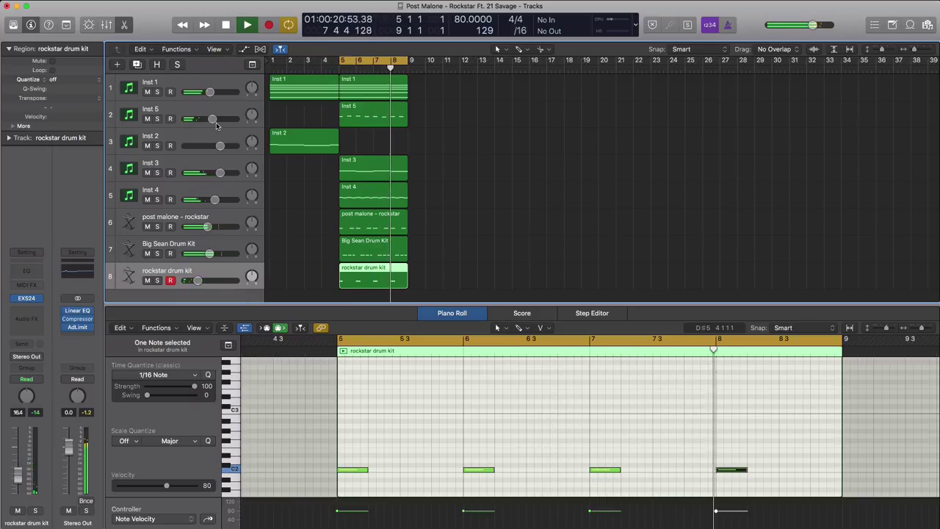
left_click_drag(213, 118, 219, 119)
left_click_drag(198, 283, 197, 283)
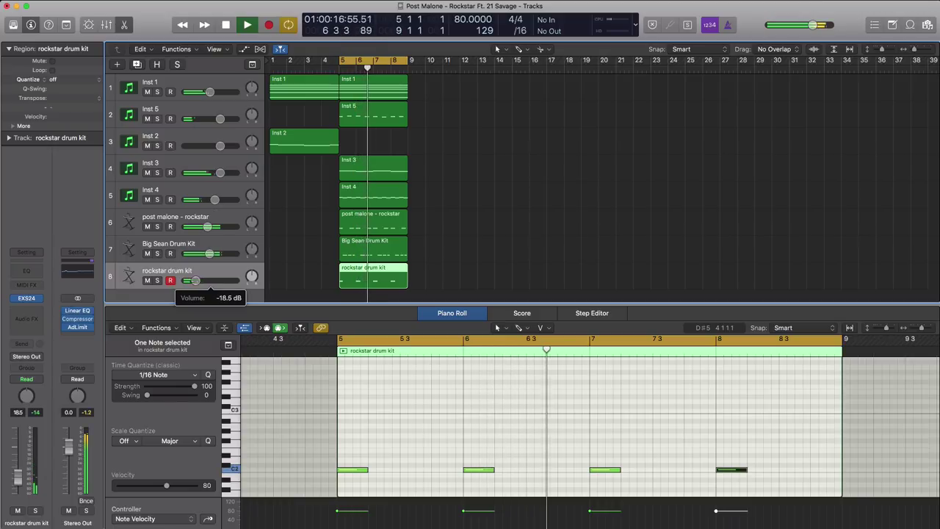
left_click_drag(191, 285, 195, 284)
key("space")
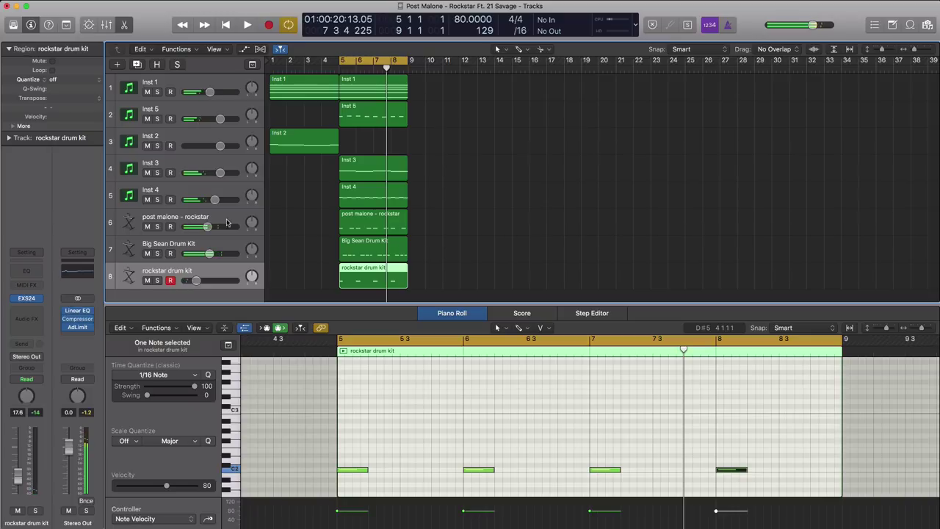
Step: Duplicate the rockstar drum kit track and create an empty region from bar 5 to bar 9 on the copy
left_click(136, 64)
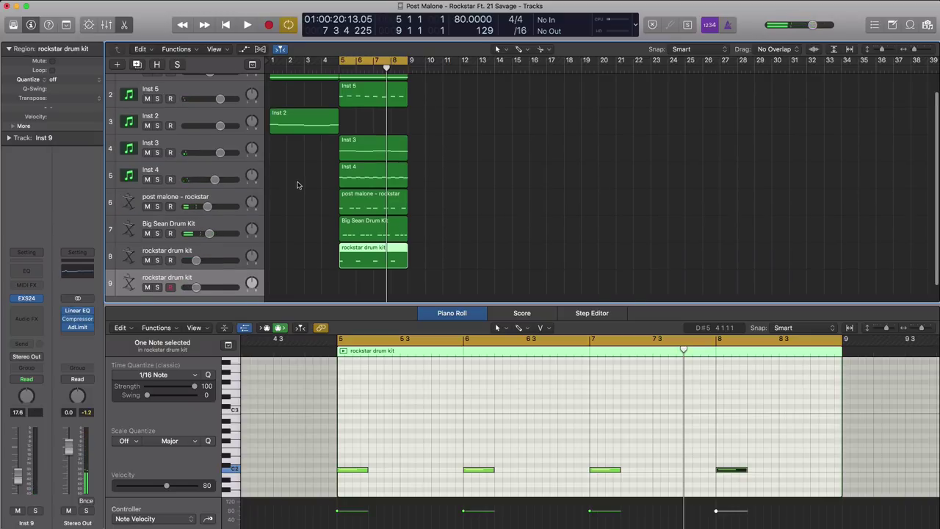
left_click(343, 278)
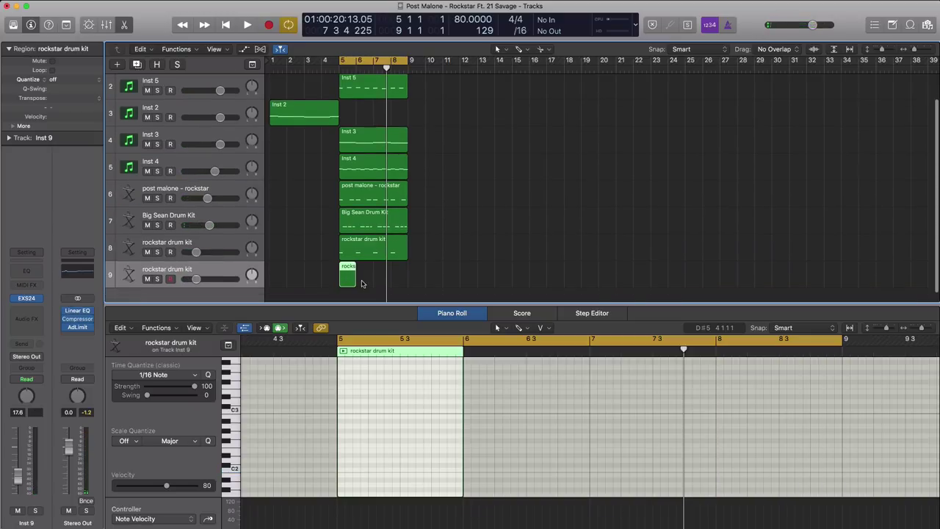
left_click_drag(355, 280, 397, 281)
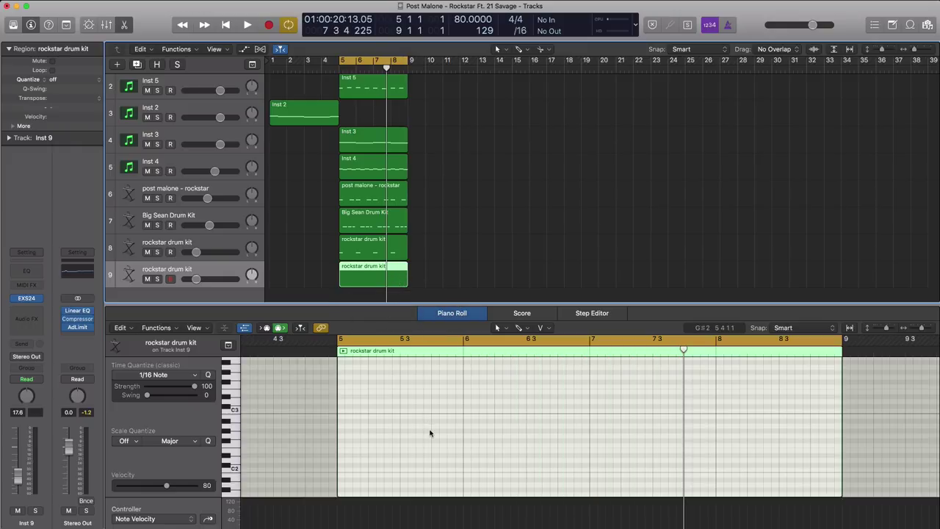
scroll(416, 457, "down", 4)
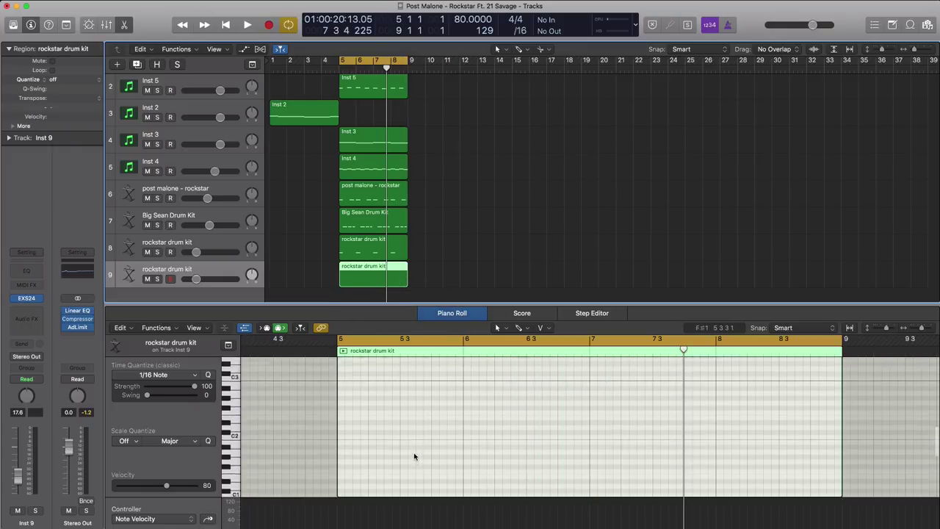
Step: Fill the new region with consecutive one-beat C1 notes from position 5 1 3, trim the last one to bar 9, and play the pattern
key("space")
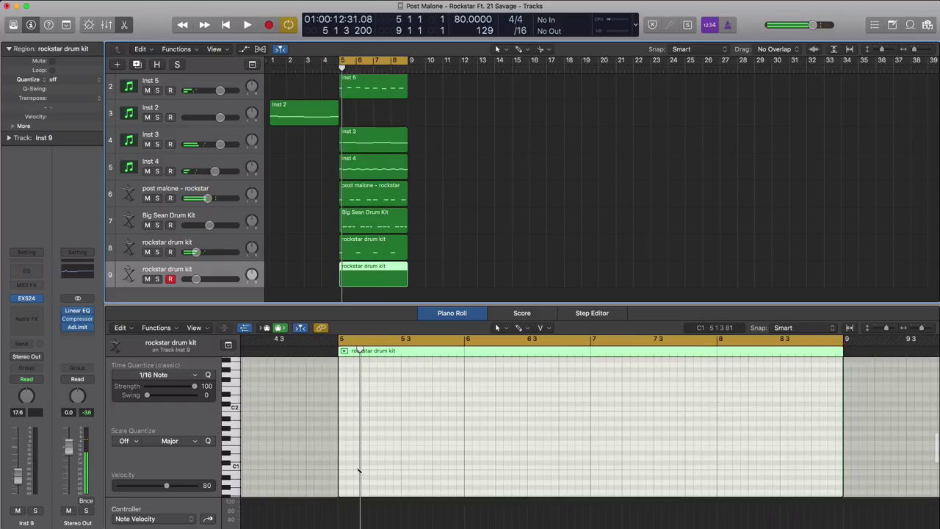
left_click(359, 468)
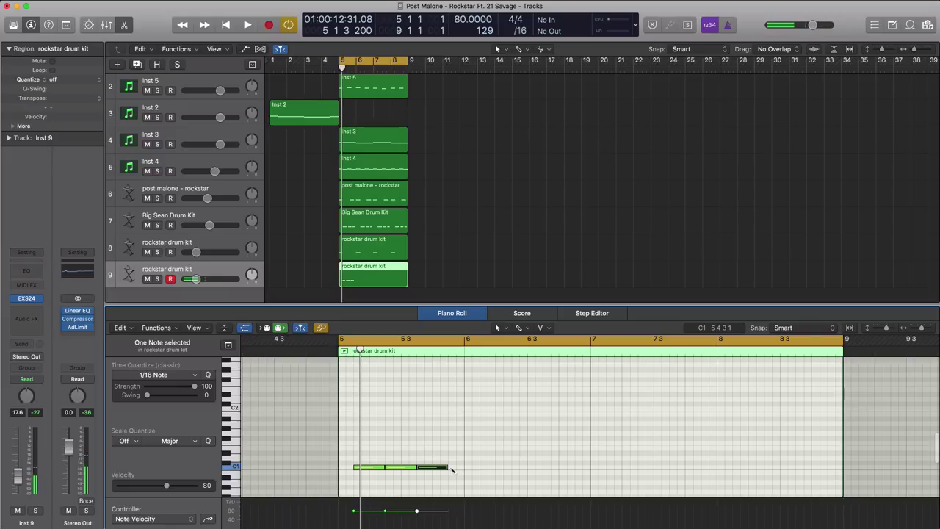
left_click_drag(501, 477, 753, 471)
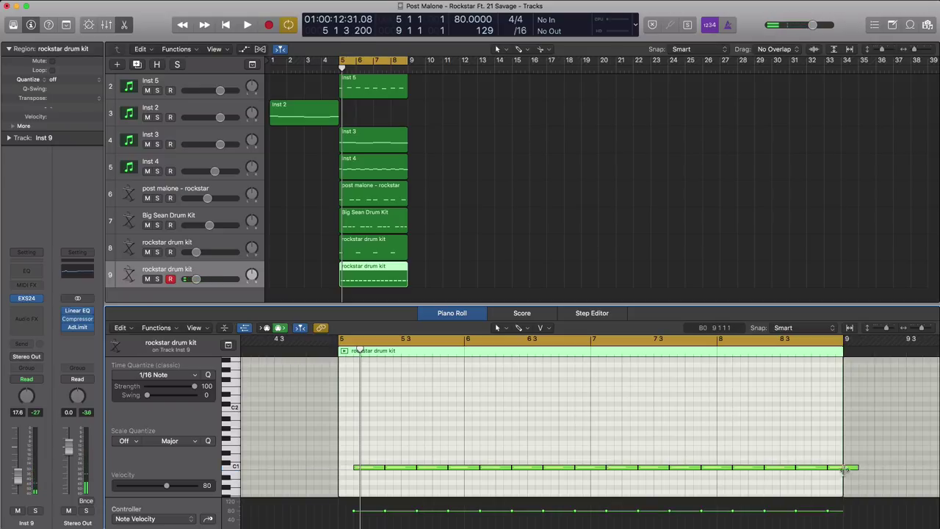
left_click_drag(855, 468, 843, 468)
key("space")
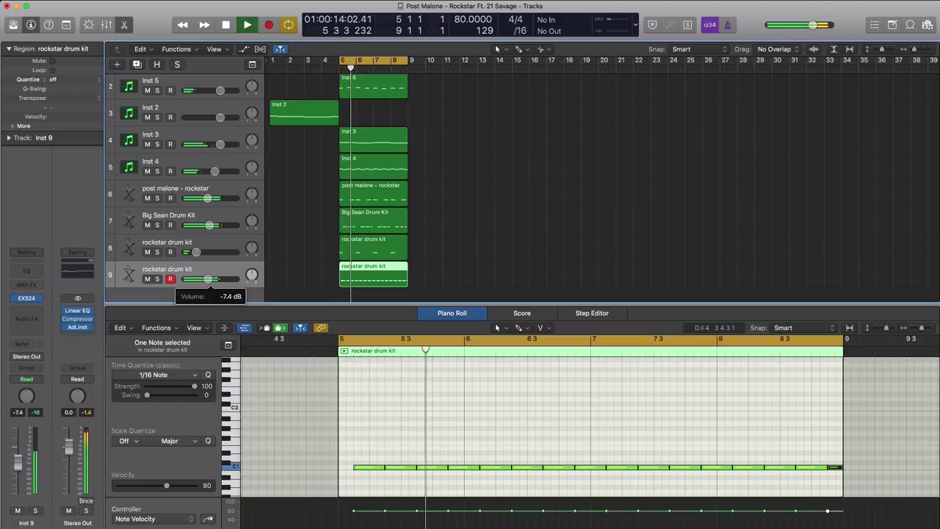
Step: Lower track 9's volume to -9.2 dB, pan it to +20 and stop playback
left_click_drag(202, 279, 251, 260)
key("space")
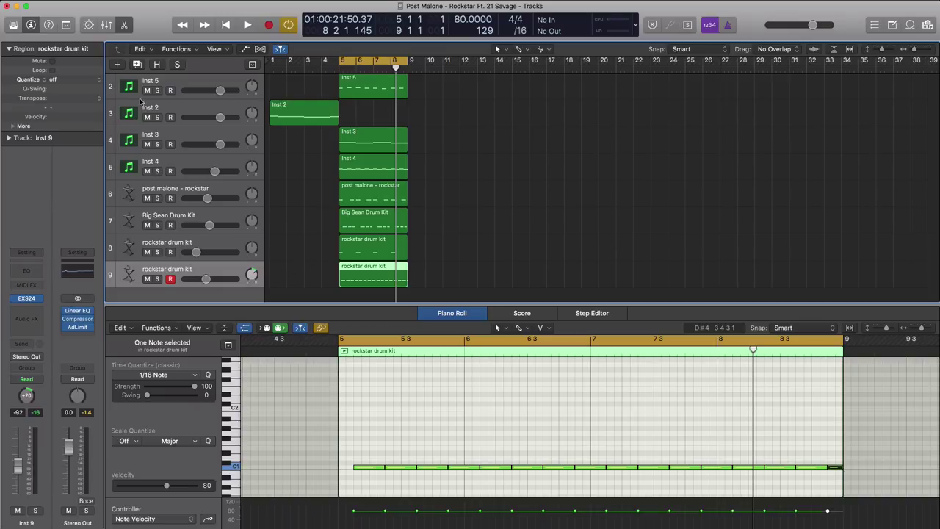
Step: Duplicate rockstar drum kit track 9, pan the copy to -20 and create an empty region from bar 5 to bar 9 on it
left_click(137, 64)
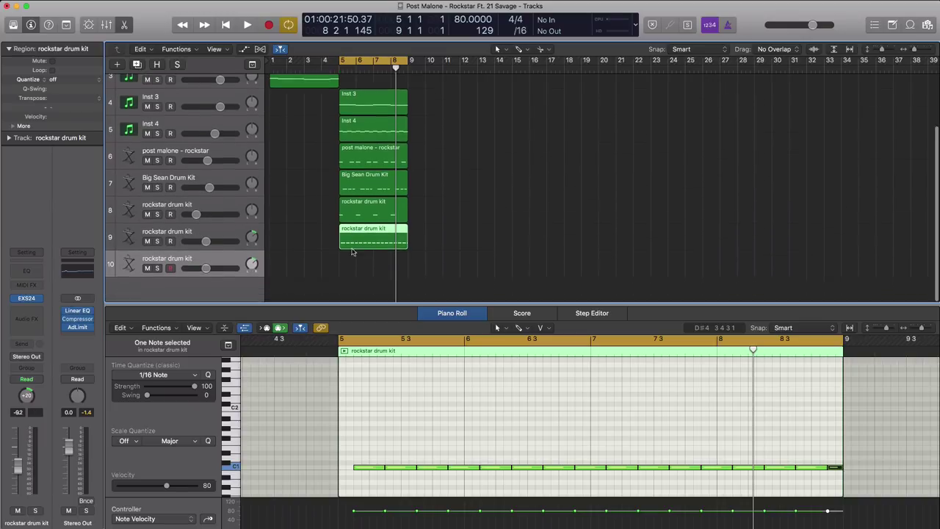
left_click(350, 269)
left_click_drag(353, 270, 410, 269)
left_click_drag(412, 304, 515, 193)
Step: Set the Piano Roll's alternate tool to the Brush Tool and its time quantize value to 1/32 Note
left_click(520, 217)
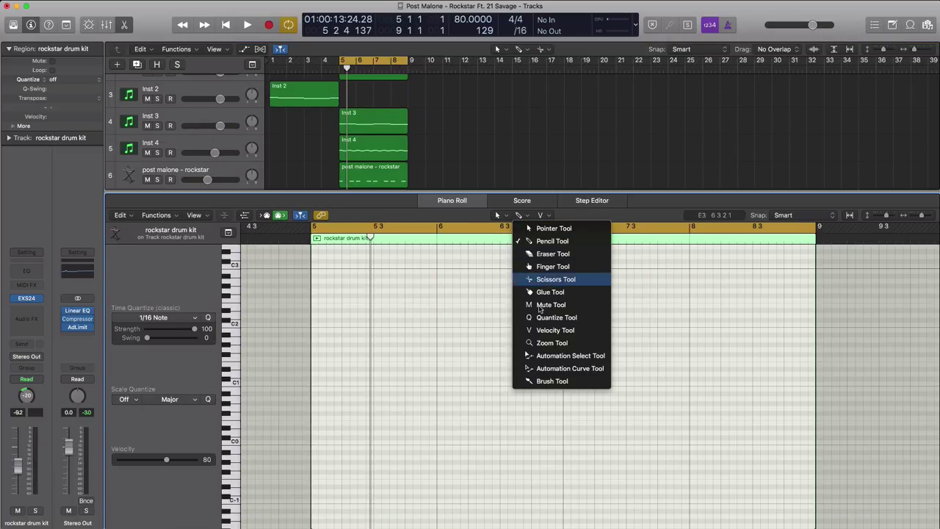
left_click(552, 381)
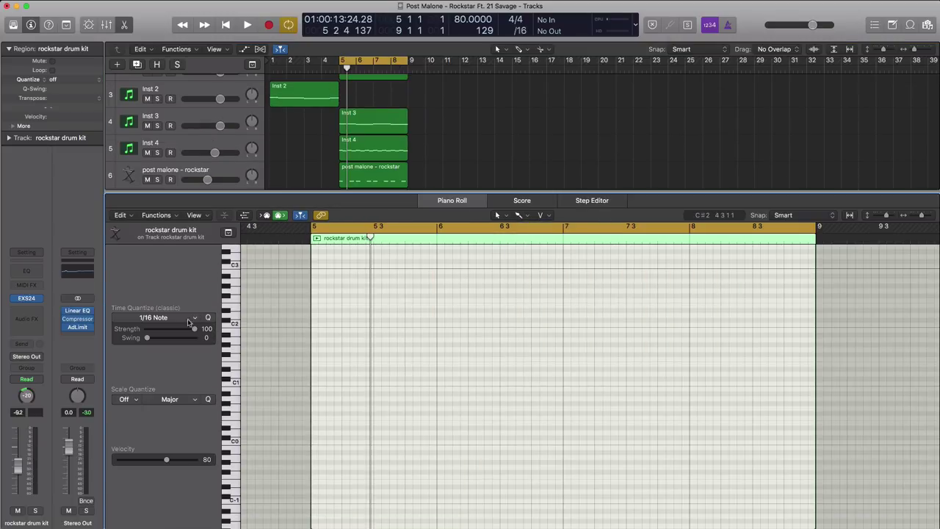
left_click(193, 321)
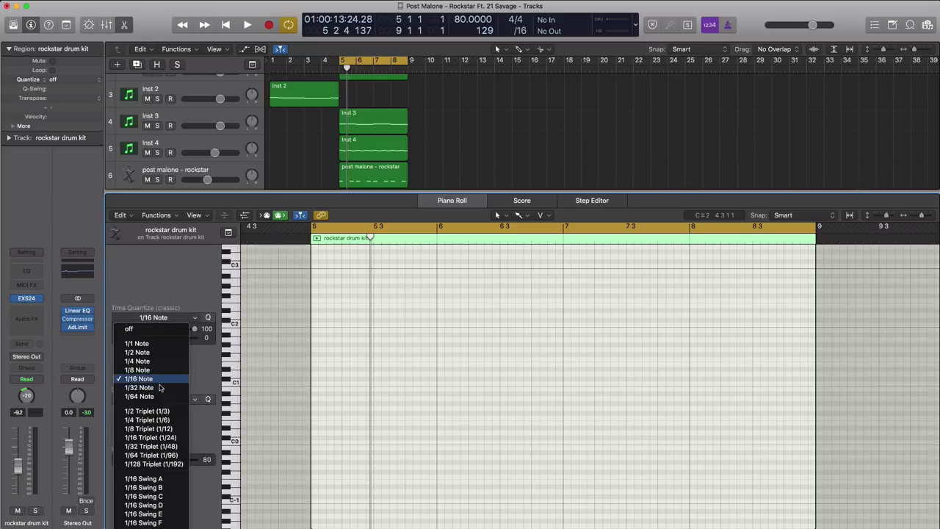
left_click(141, 388)
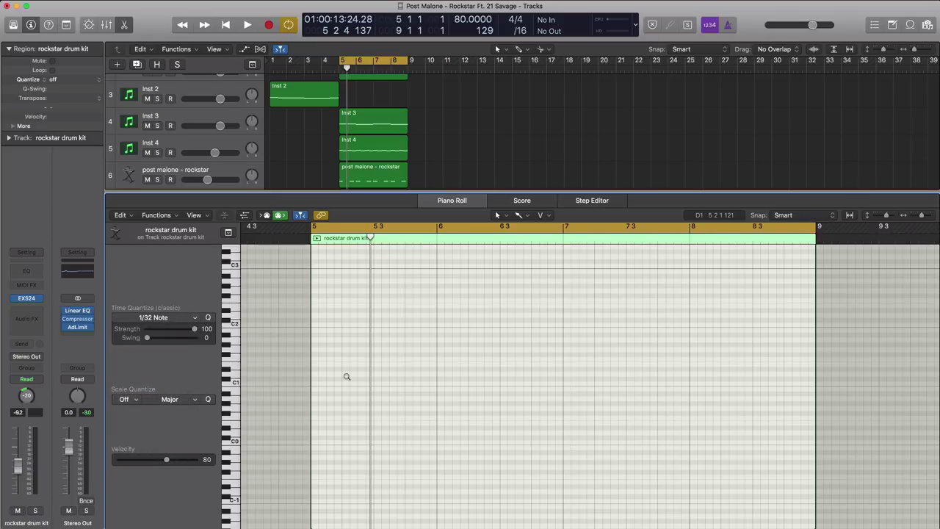
Step: Brush three consecutive 1/32 A#0 notes from position 5 2 3 and one C1 note at 5 3 1, checking the placement by playback
scroll(347, 377, "up", 2)
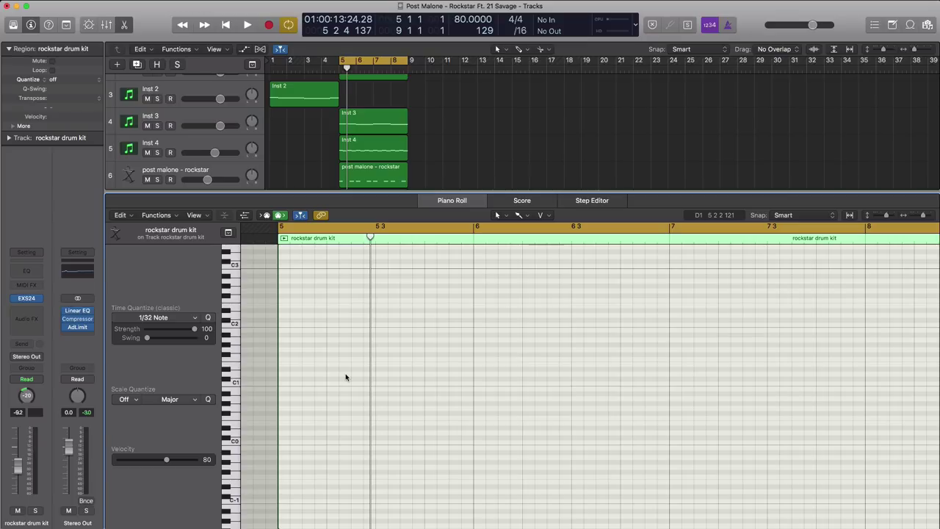
key("space")
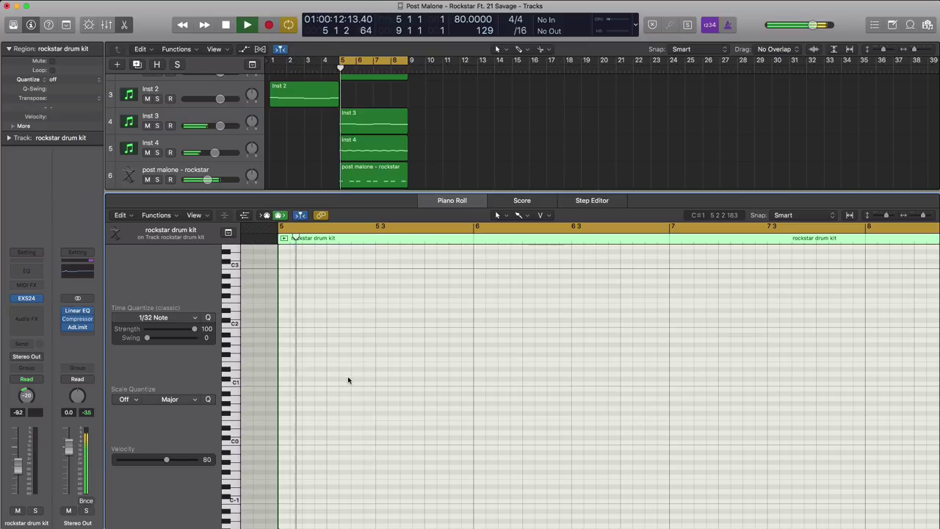
key("space")
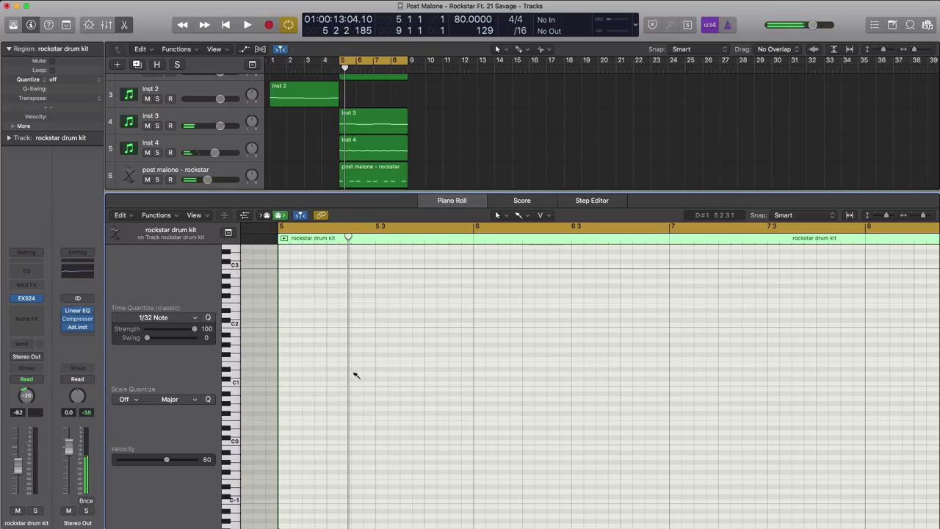
left_click(355, 395)
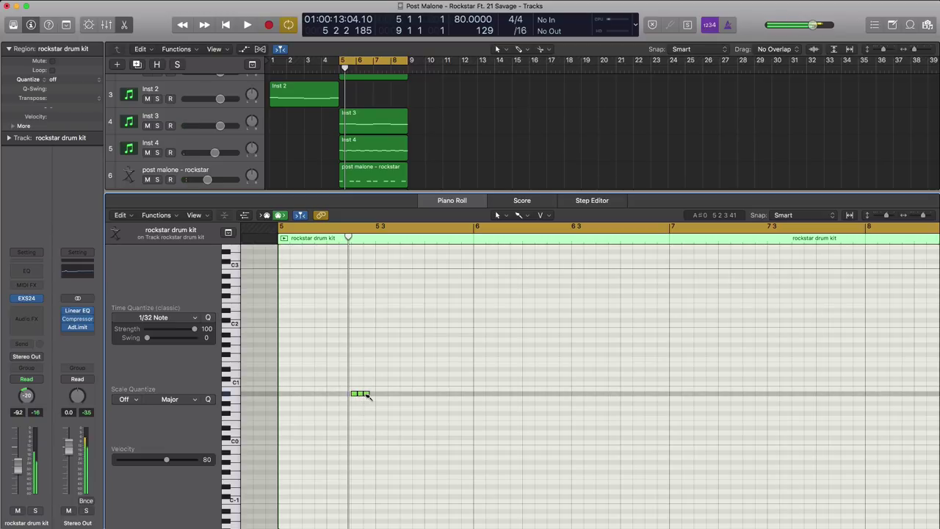
key("space")
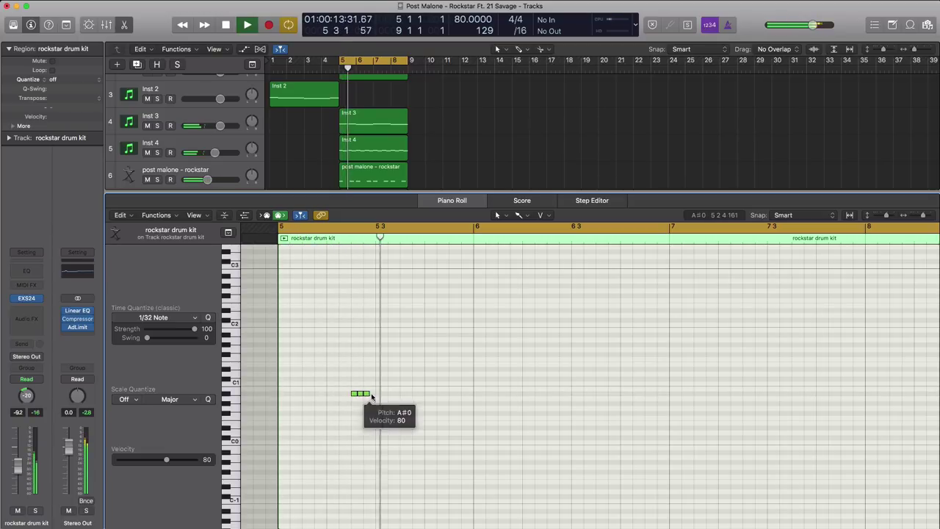
key("space")
left_click(378, 384)
key("space")
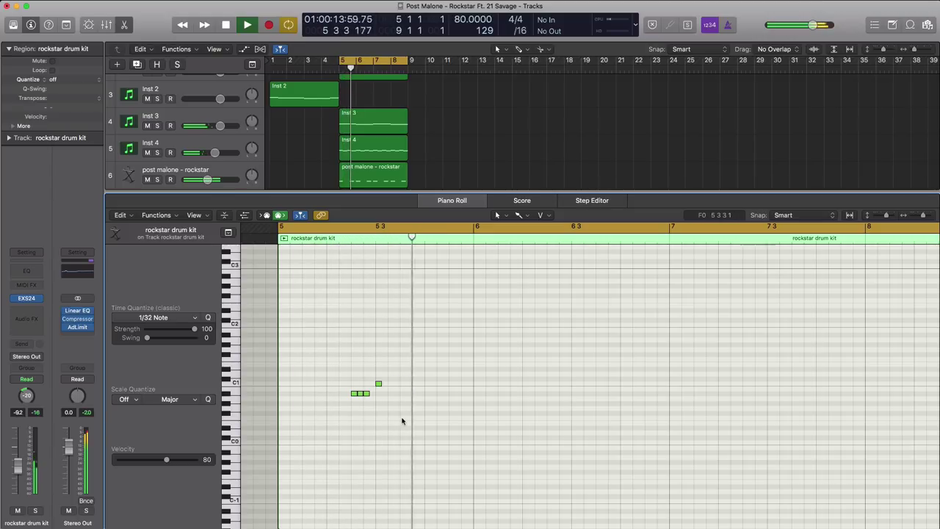
key("space")
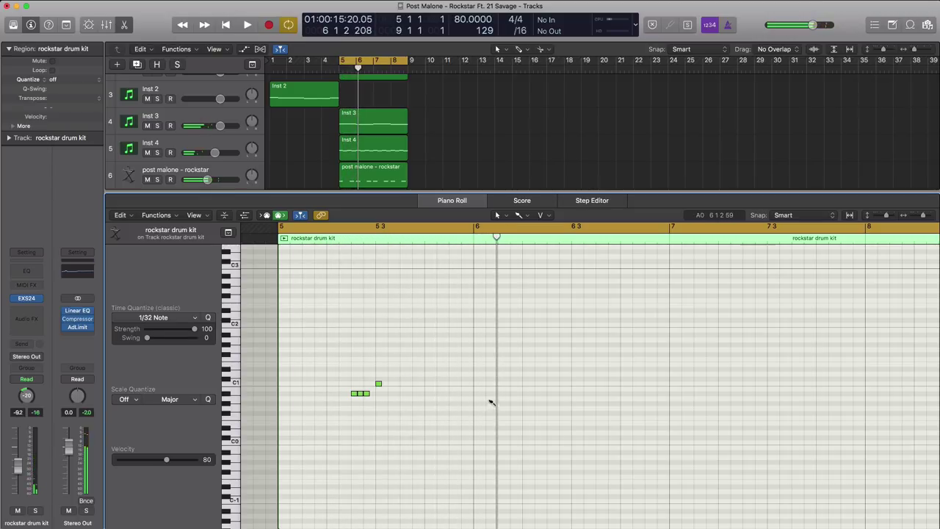
Step: Add two 1/32 A#0 notes and position them at 6 1 3 and 6 1 4, checking their timing by playback
left_click(490, 395)
key("space")
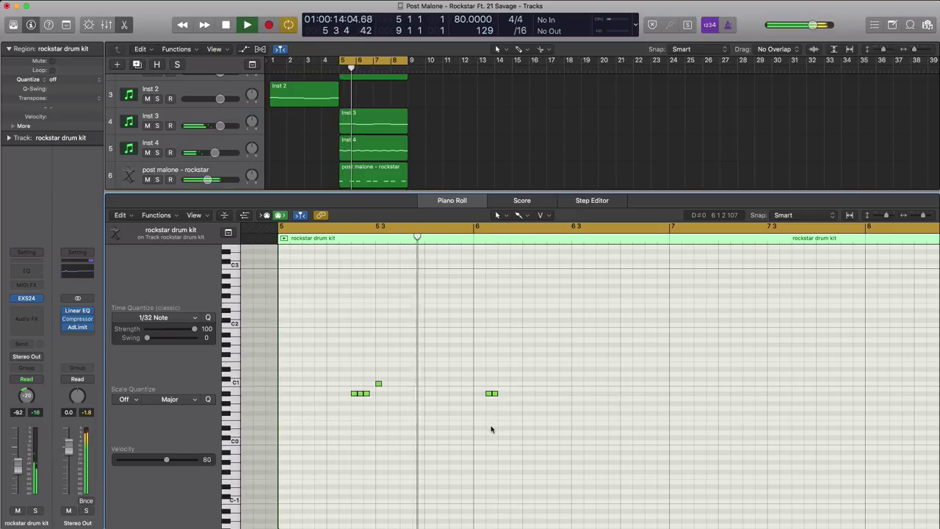
key("space")
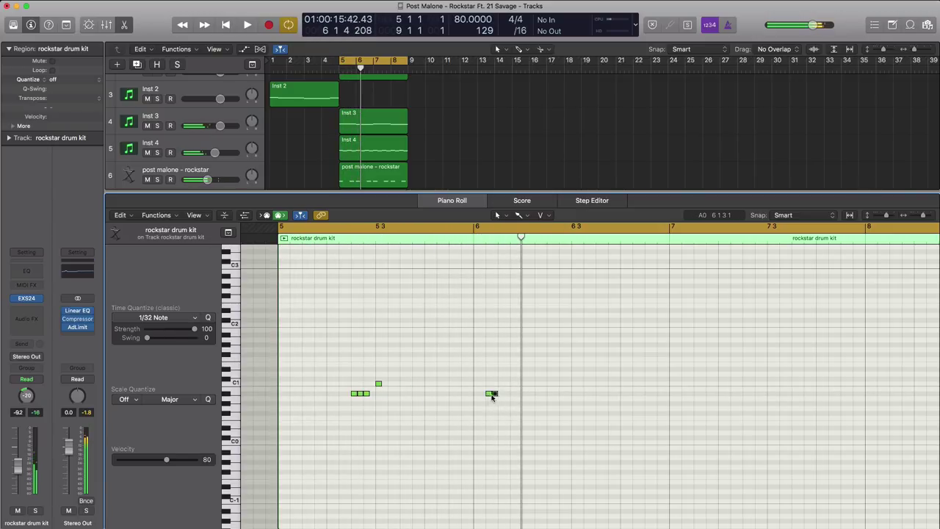
left_click_drag(492, 396, 517, 394)
key("space")
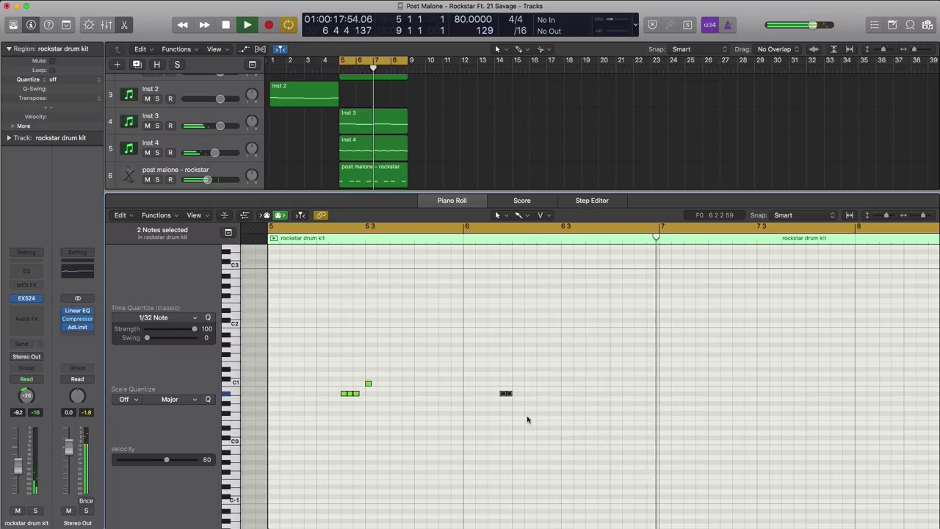
key("space")
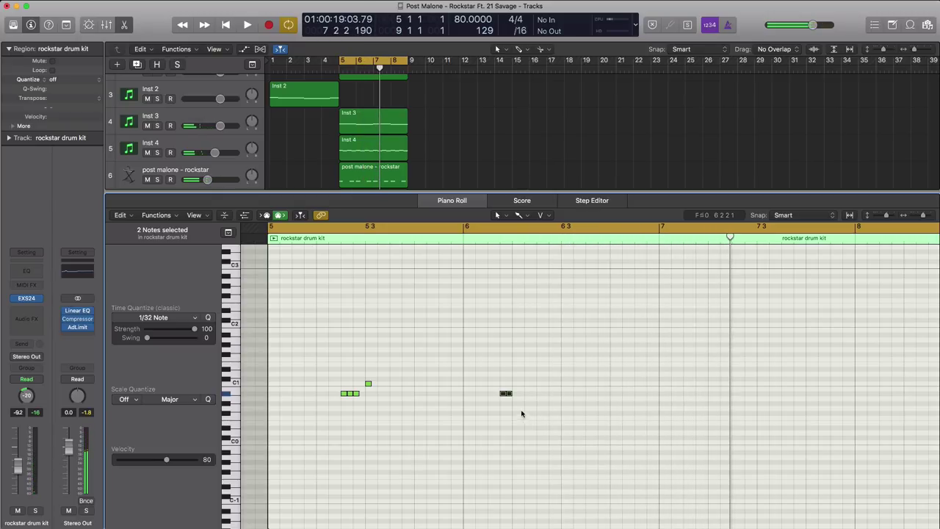
left_click_drag(504, 395, 495, 396)
key("space")
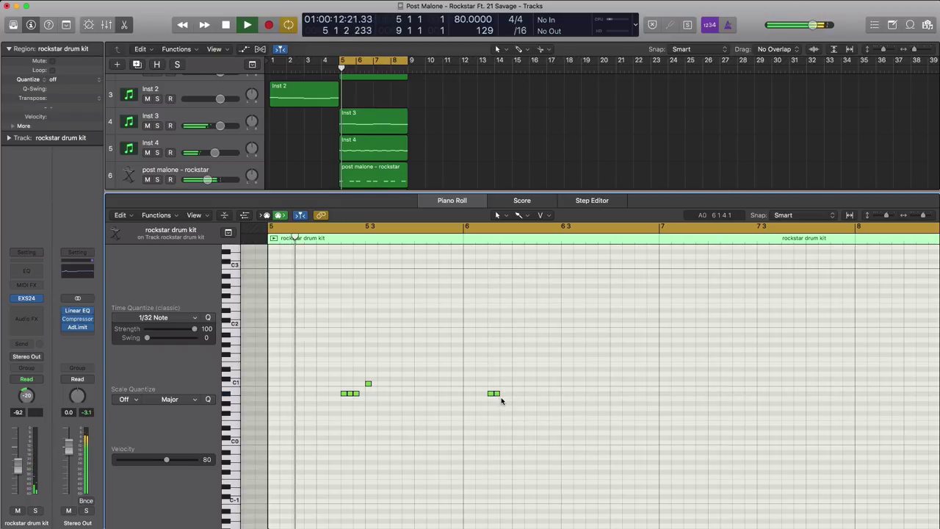
left_click_drag(500, 396, 502, 397)
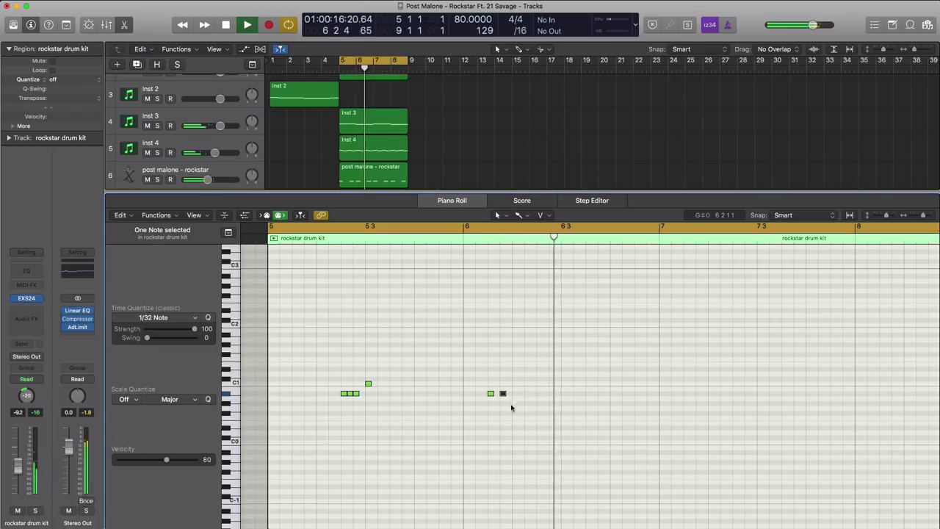
key("space")
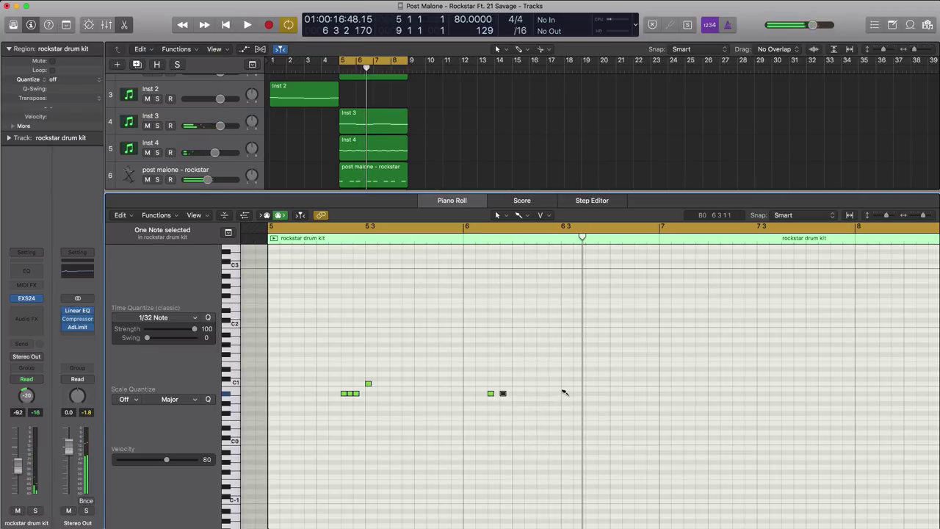
Step: Add a 1/32 B0 note at 6 3 1 and three consecutive G0 notes from 6 4 3, playing back the pattern
left_click(563, 389)
key("space")
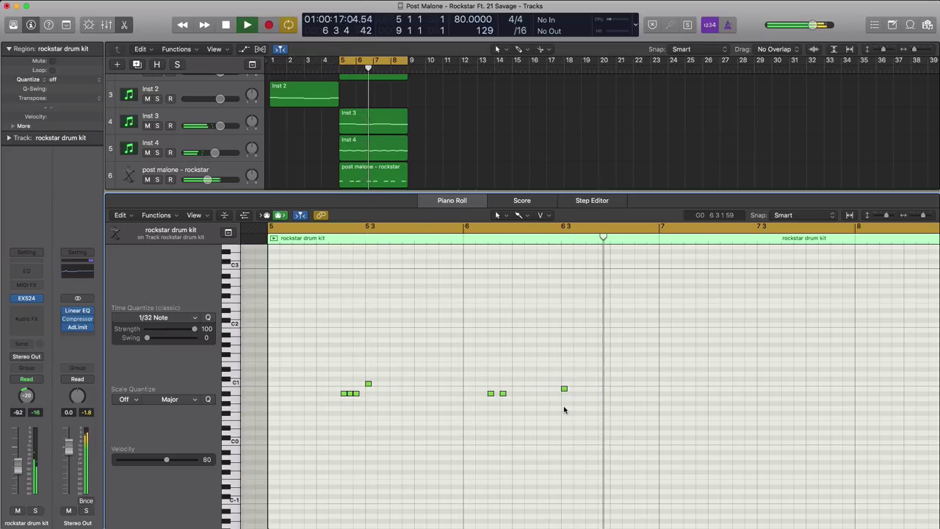
key("space")
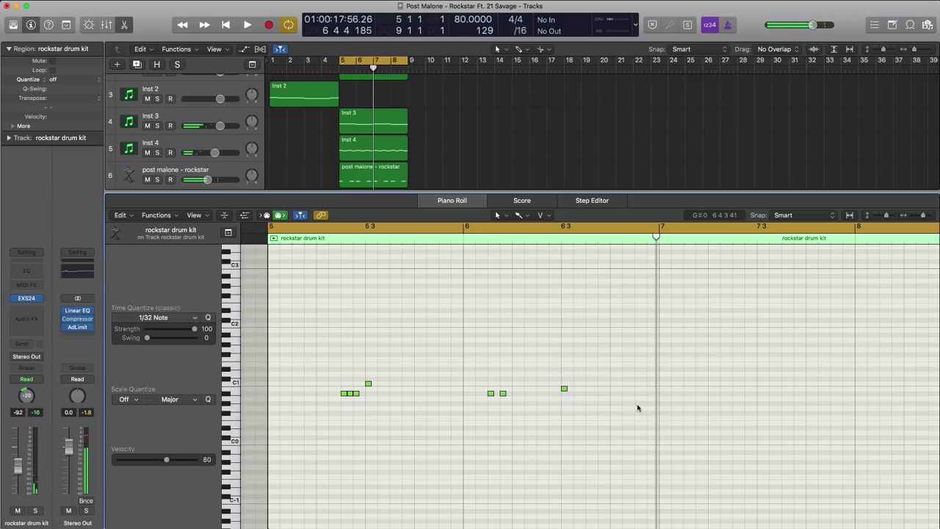
left_click(638, 409)
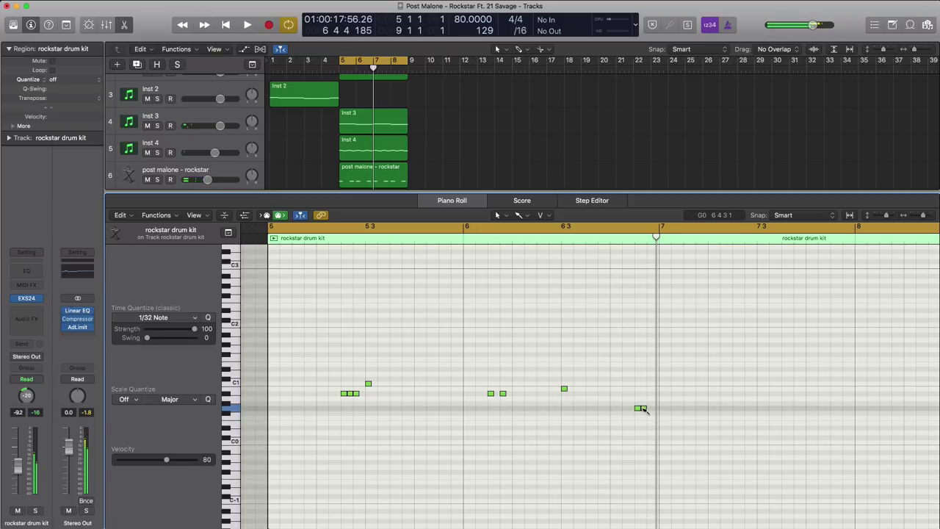
key("space")
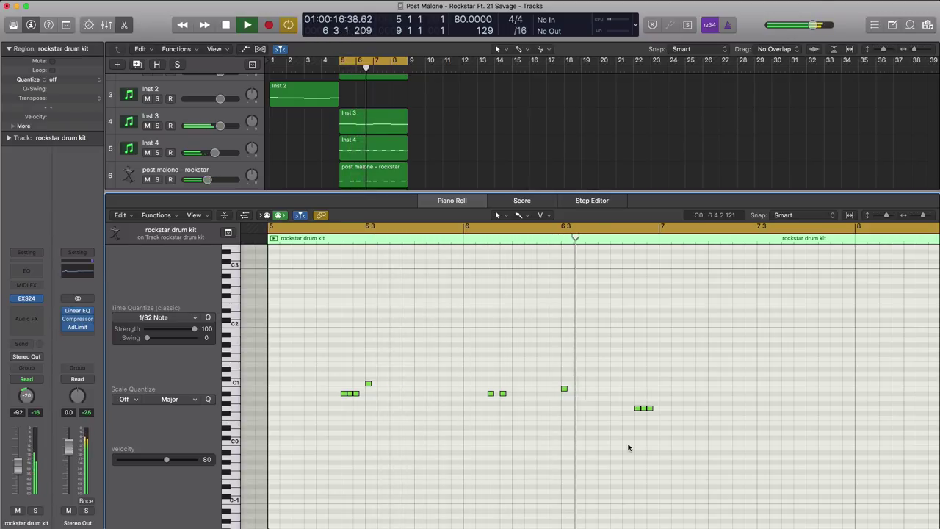
key("space")
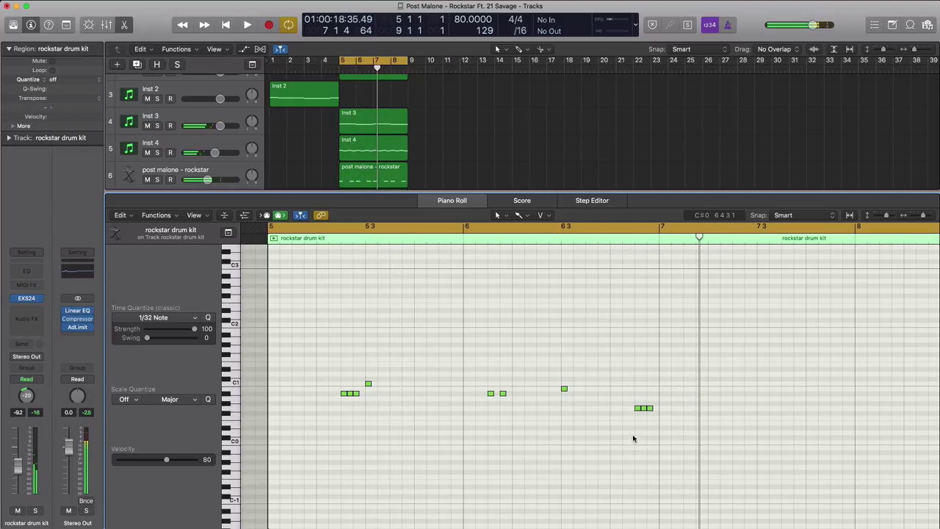
Step: Copy the ten-note pattern from bars 5 and 6 into bars 7 and 8, starting at 7 2 3, and play it
left_click(632, 433, "ctrl+alt")
left_click(631, 434, "ctrl+alt")
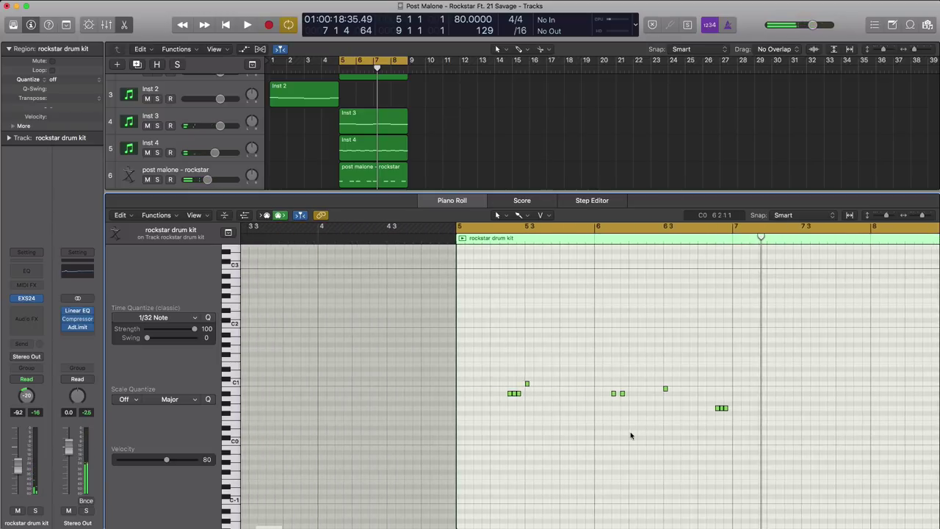
scroll(631, 435, "right", 5)
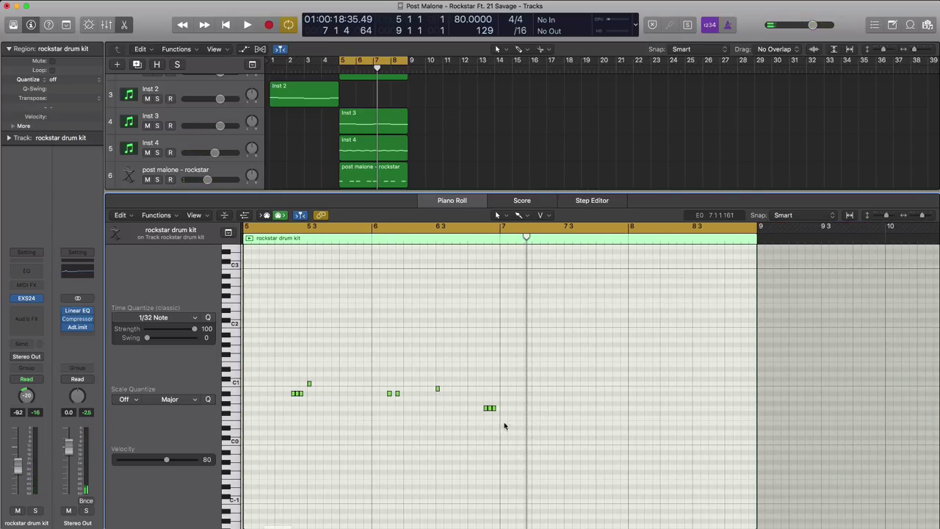
left_click_drag(504, 425, 553, 399)
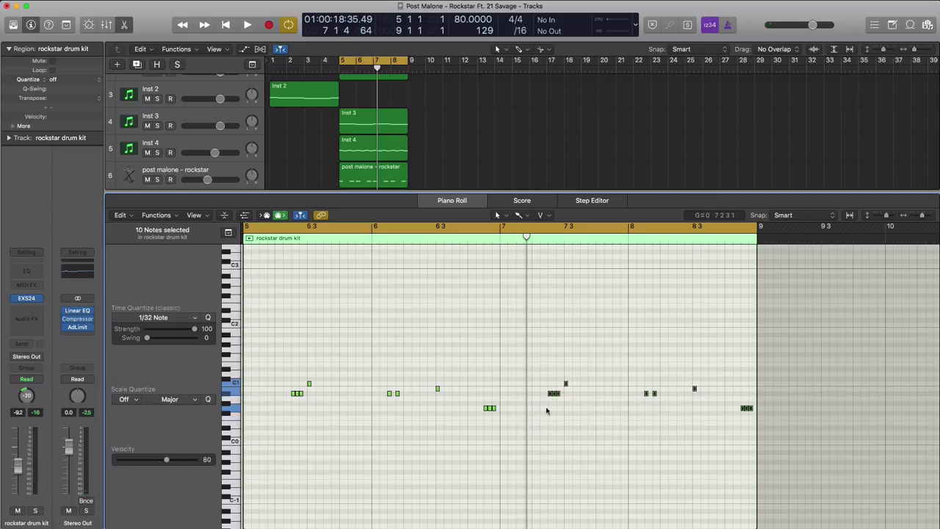
key("space")
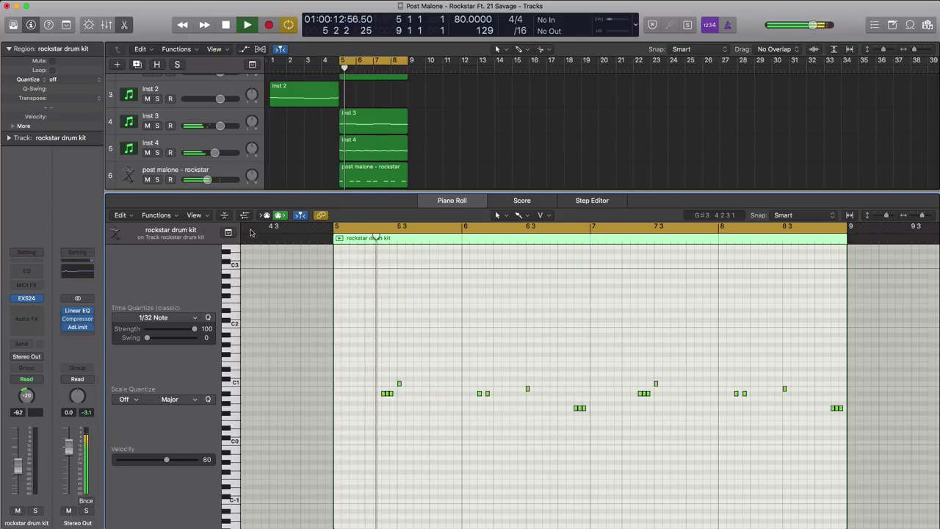
Step: Close the Piano Roll and raise the volume of rockstar drum kit track 10 to -5.5 dB
key("x")
key("x")
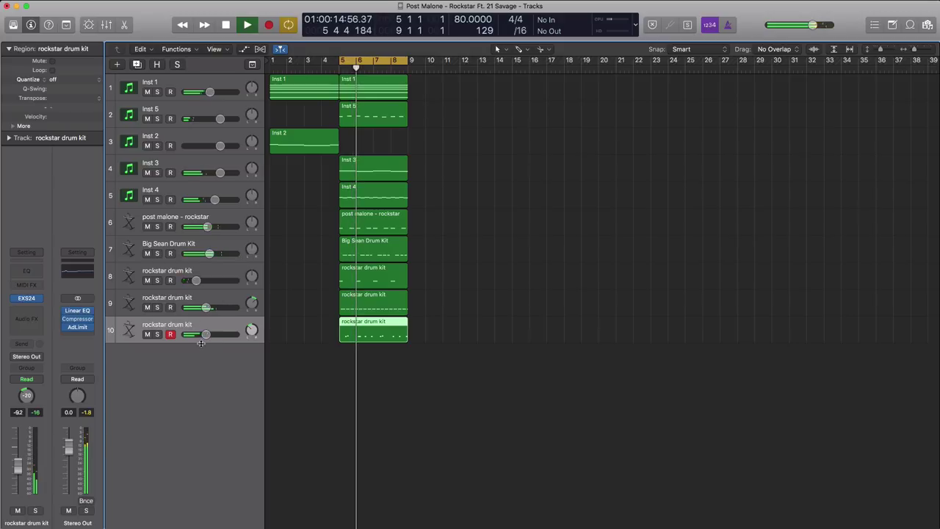
left_click_drag(204, 334, 210, 336)
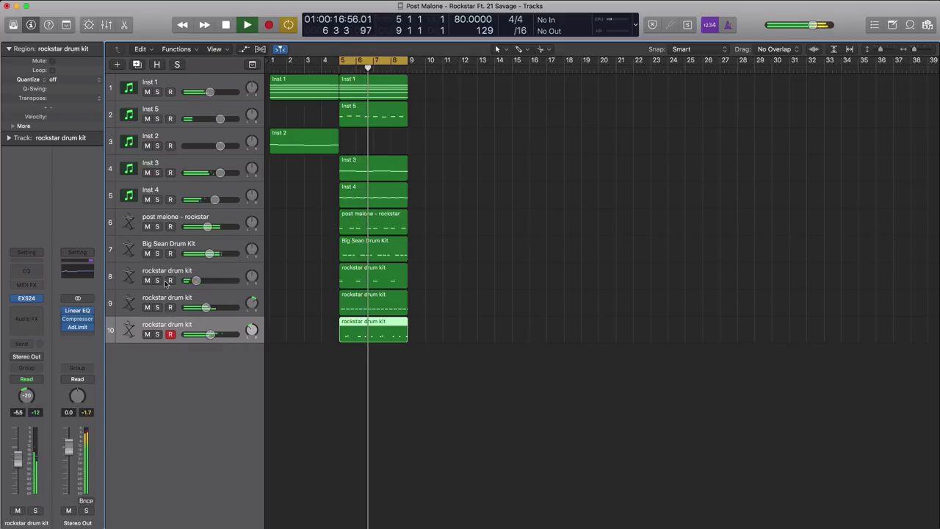
Step: Solo the three rockstar drum kit tracks 8, 9 and 10 and raise track 9's volume slightly
left_click(156, 280)
left_click(157, 307)
left_click(156, 334)
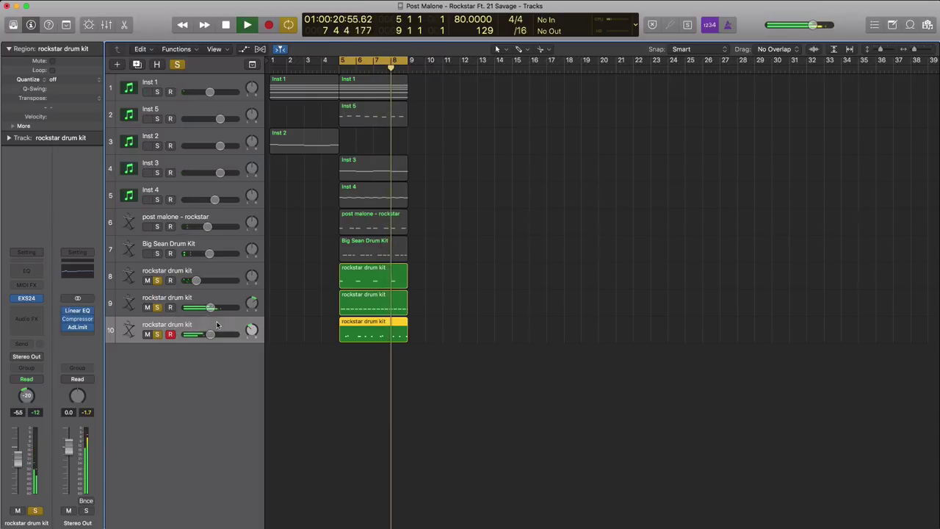
Step: Adjust the ENV 2 attack of track 10's EXS24 to 1.946 ms, audition the sound, close the sampler and stop playback
left_click(26, 297)
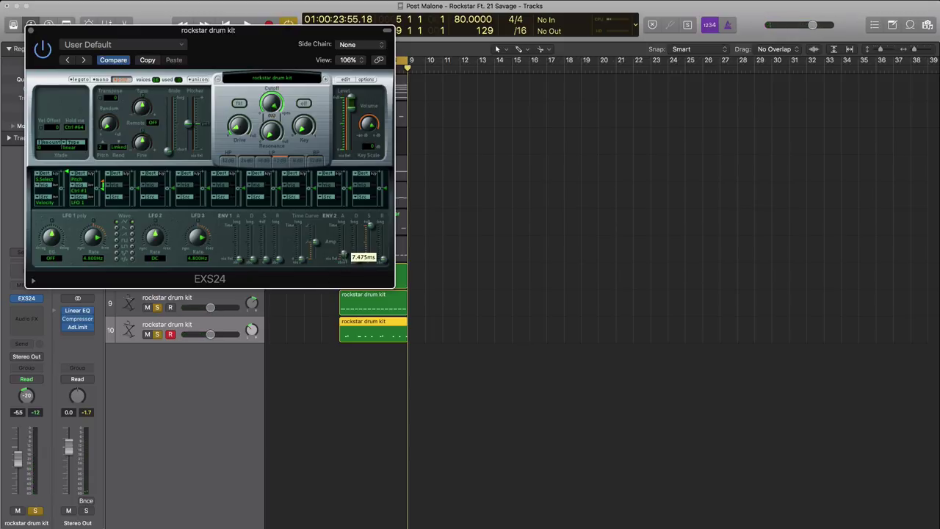
key("space")
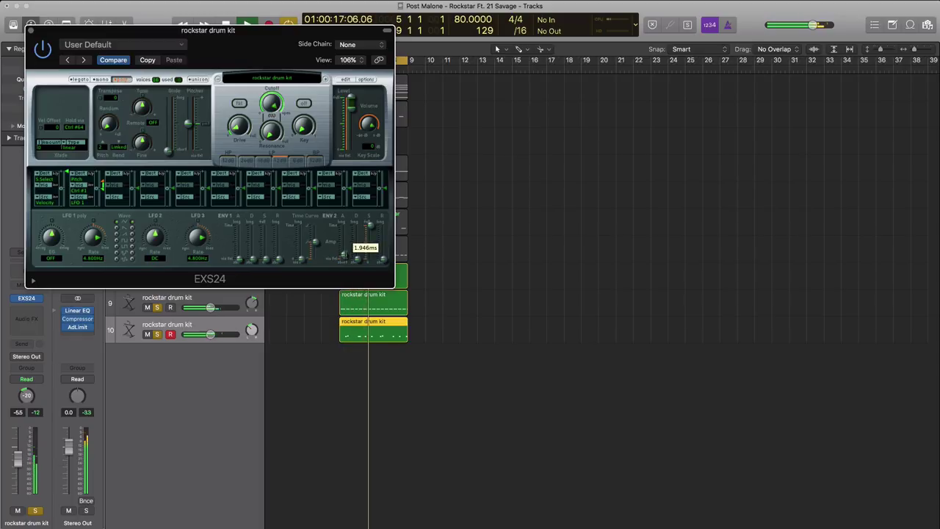
left_click(30, 33)
key("space")
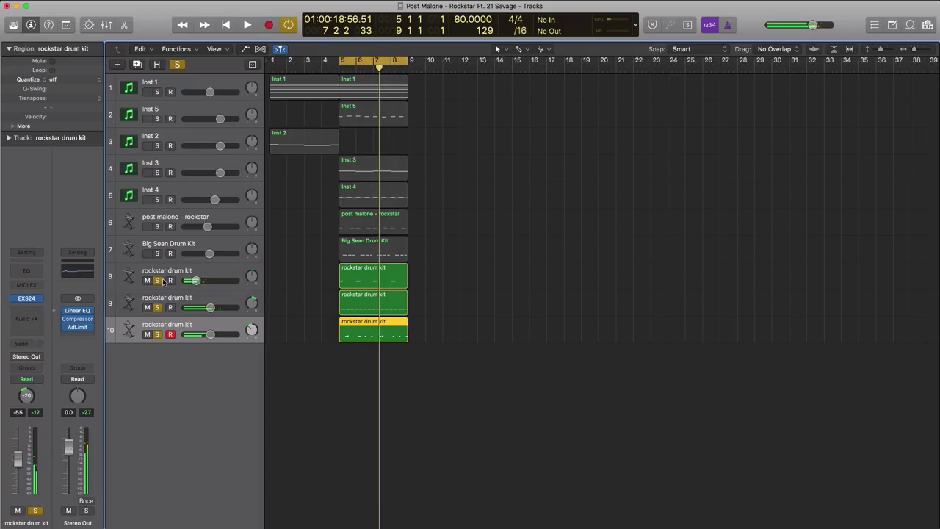
Step: Play the full mix briefly, then group the three rockstar drum kit tracks 8, 9 and 10 into a track stack
key("space")
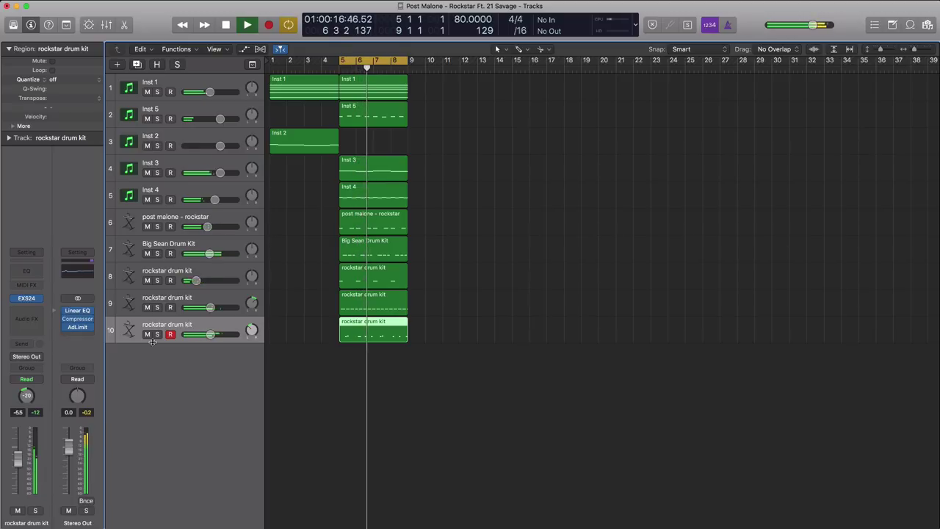
key("space")
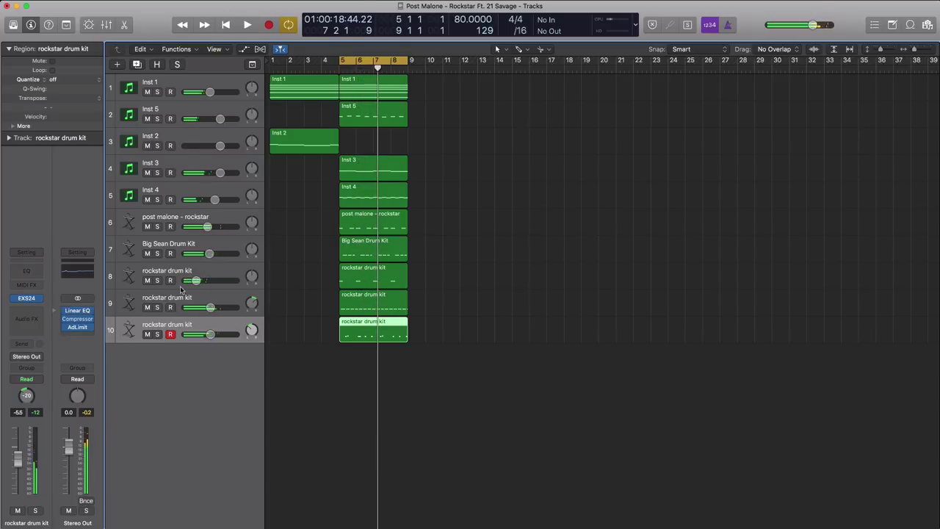
left_click(185, 276)
left_click(190, 297)
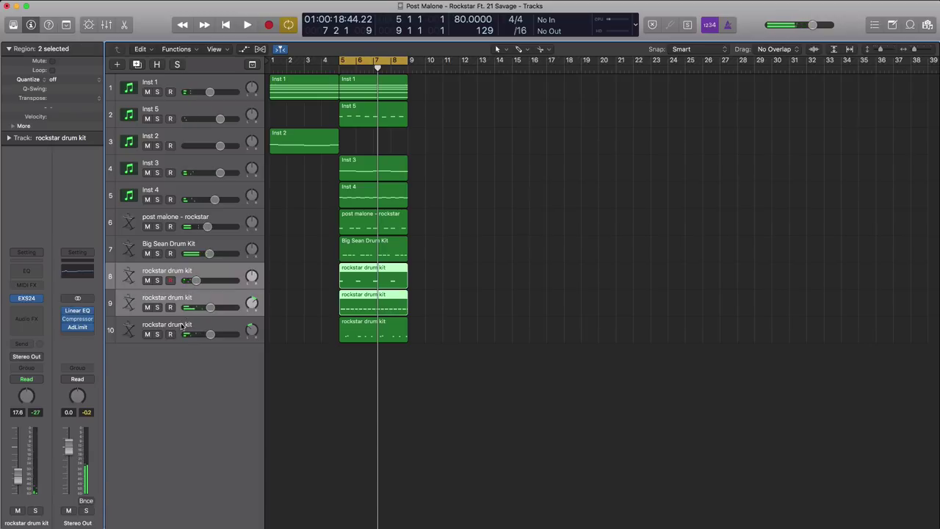
left_click(185, 326)
left_click(184, 298, "shift")
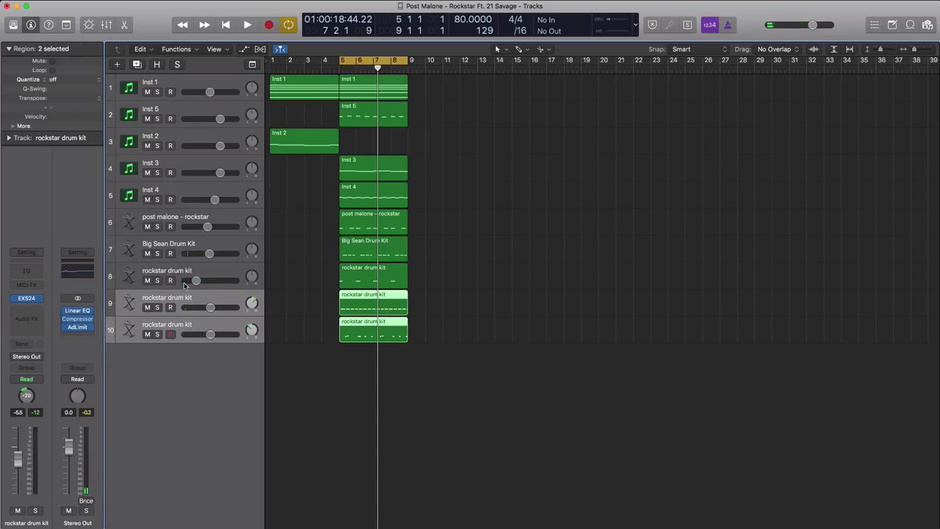
left_click(186, 274, "shift")
right_click(186, 273)
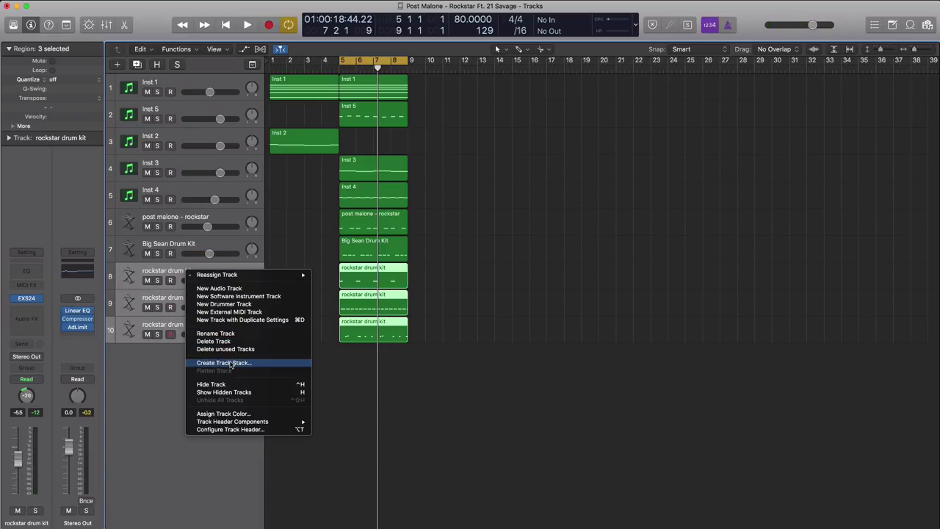
left_click(228, 363)
key("Return")
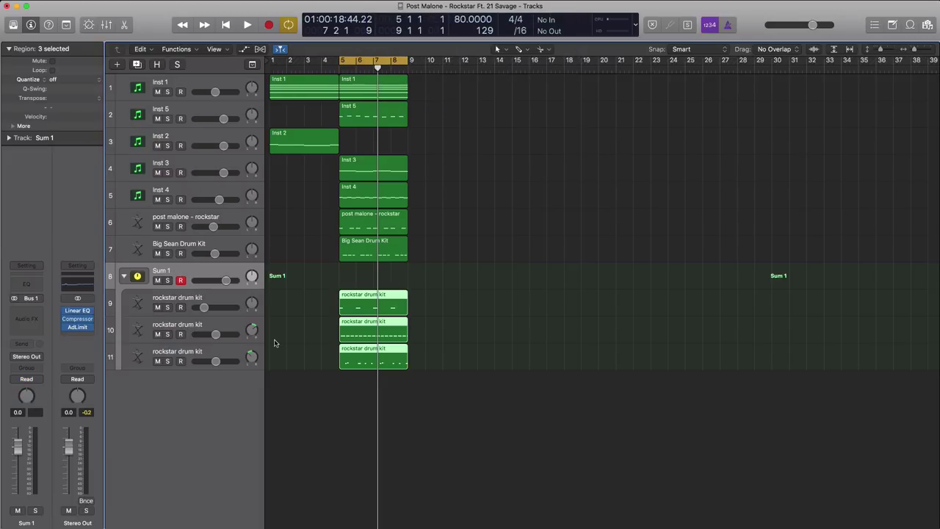
Step: Add a stereo Space Designer to the Sum 1 stack, lower its reverb output to about -40 dB during playback and close it
left_click(31, 313)
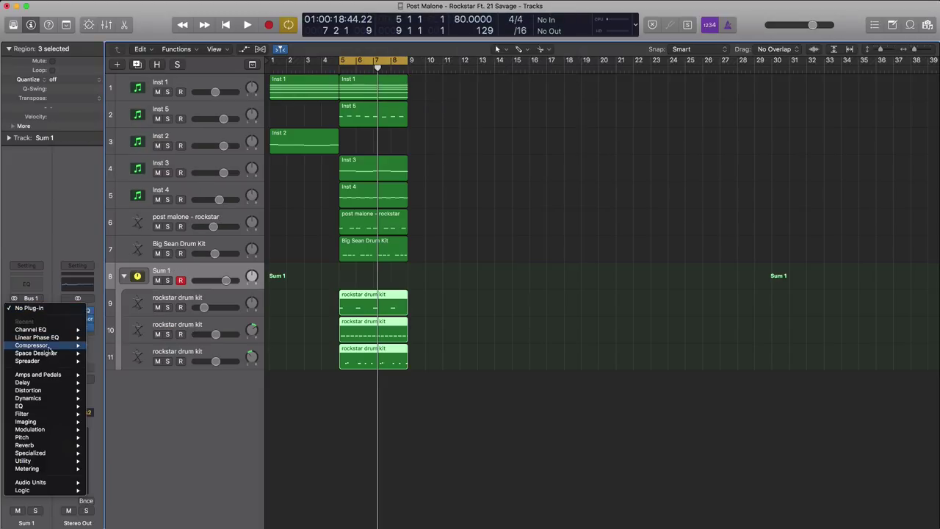
mouse_move(46, 356)
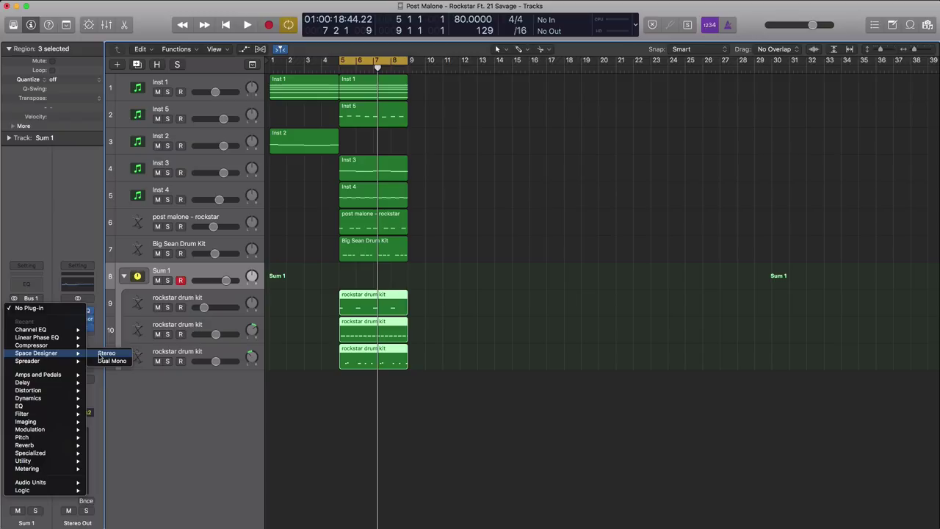
left_click(105, 353)
key("space")
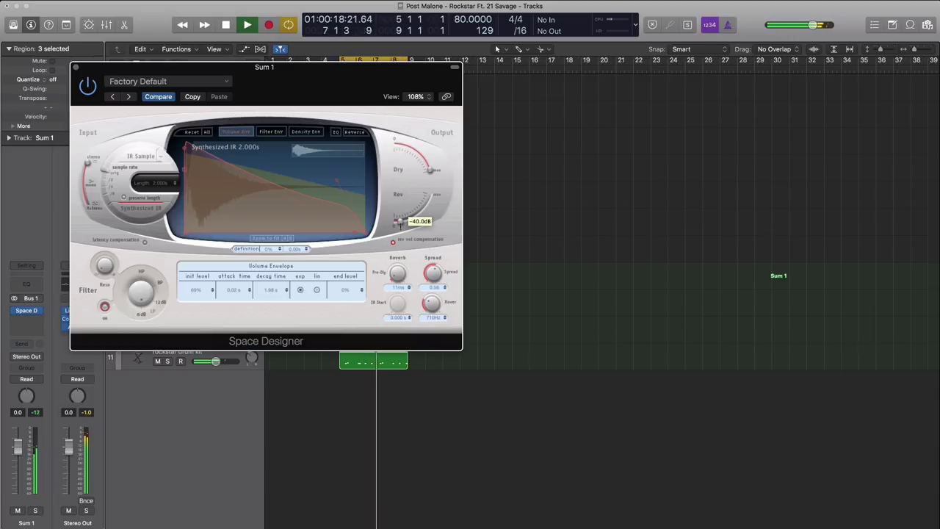
left_click(76, 68)
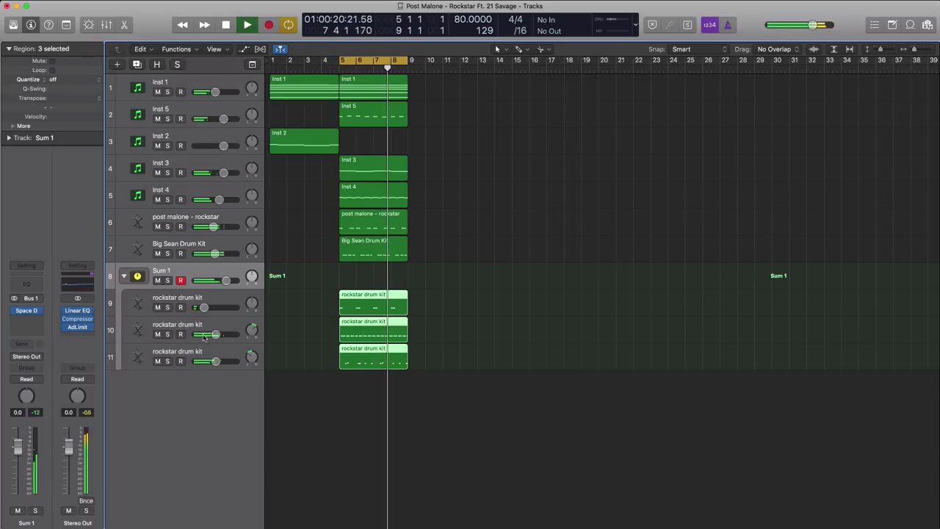
Step: Lower the Sum 1 stack's volume to -4.3 dB and set its first rockstar drum kit track to about -15.6 dB
left_click_drag(224, 280, 208, 308)
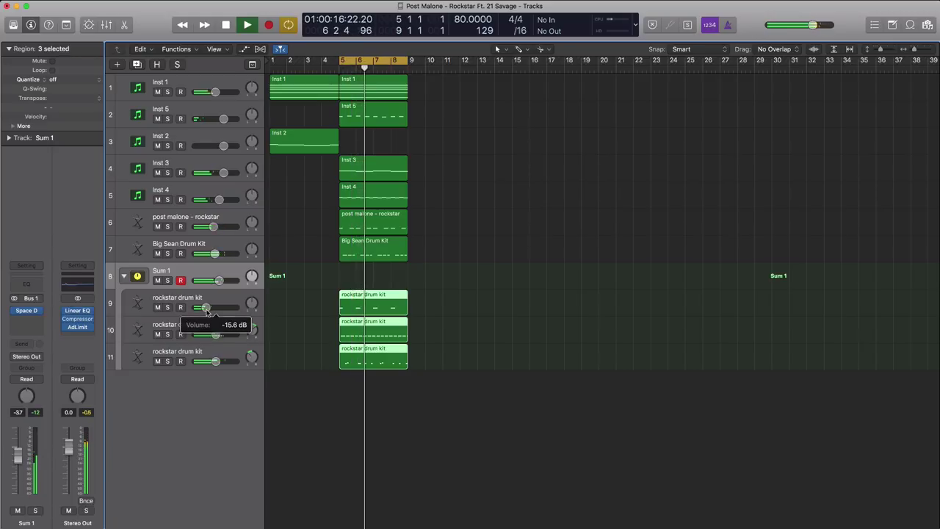
left_click_drag(218, 281, 213, 284)
key("space")
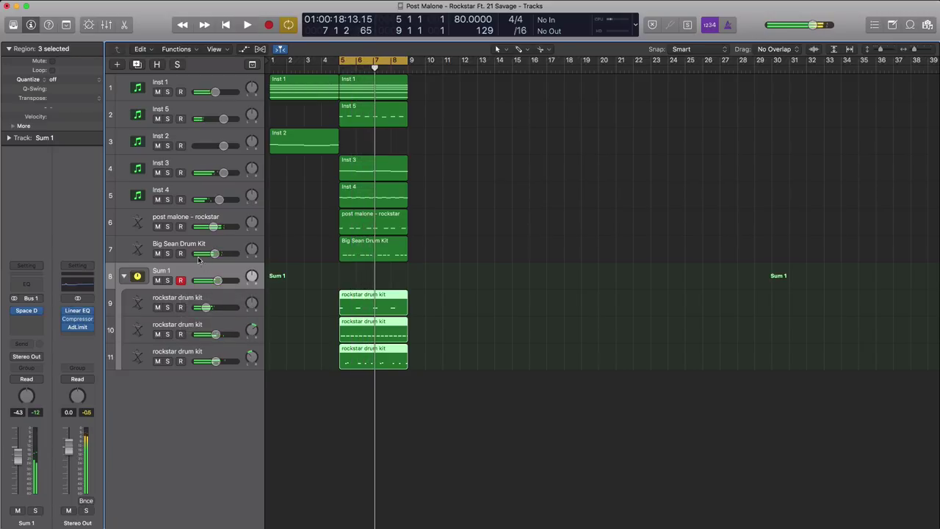
Step: Add Space Designer to the Big Sean Drum Kit track, lower its reverb output to about -46 dB, close it and listen
key("Up")
left_click(31, 321)
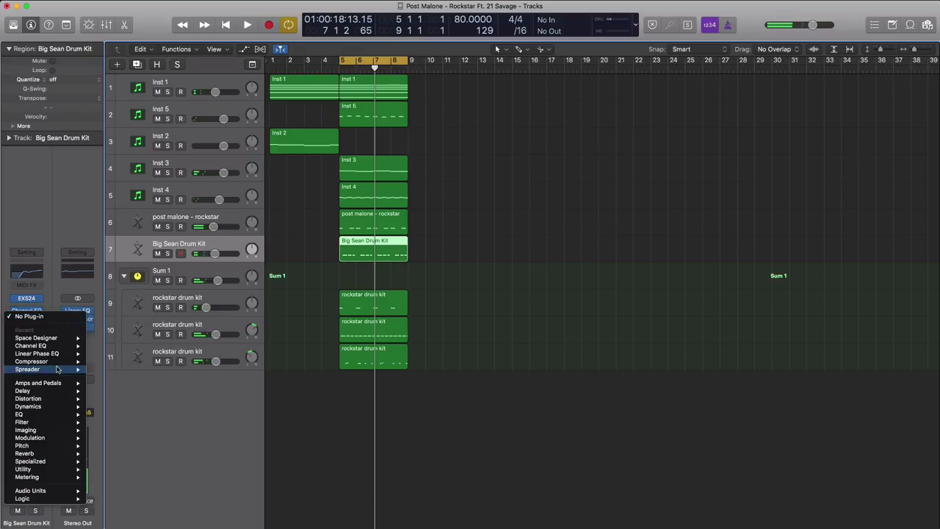
left_click(79, 339)
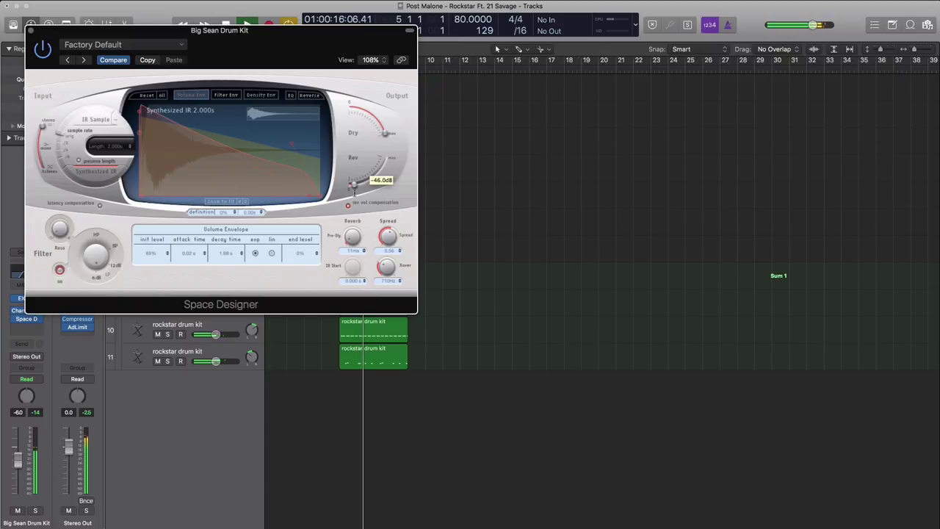
left_click(31, 32)
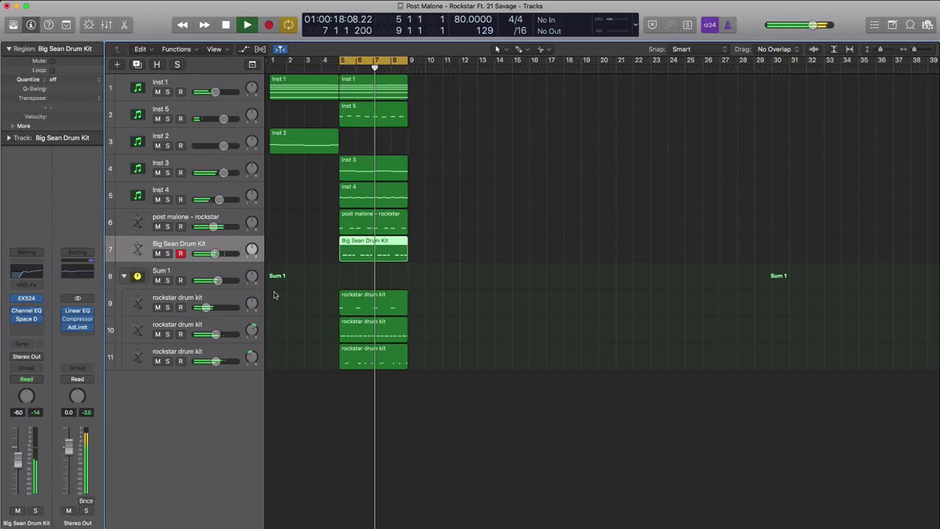
mouse_move(213, 253)
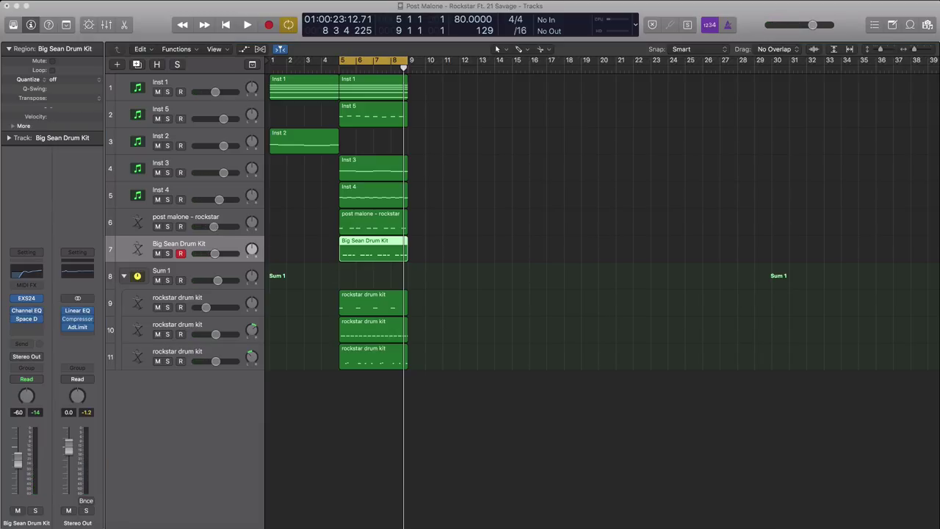
Step: Copy the regions of bars 5 to 8 into bars 9 to 12, extend the cycle range to bar 13 and play it
left_click_drag(414, 232, 485, 67)
left_click_drag(341, 64, 482, 66)
key("space")
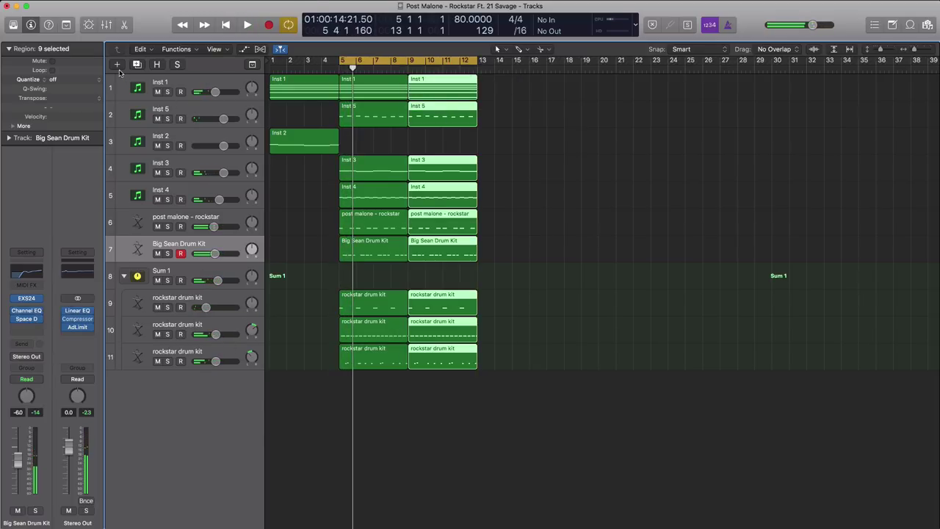
Step: Add a software instrument track, move it below the Sum 1 stack and name it 808
left_click(116, 64)
key("Return")
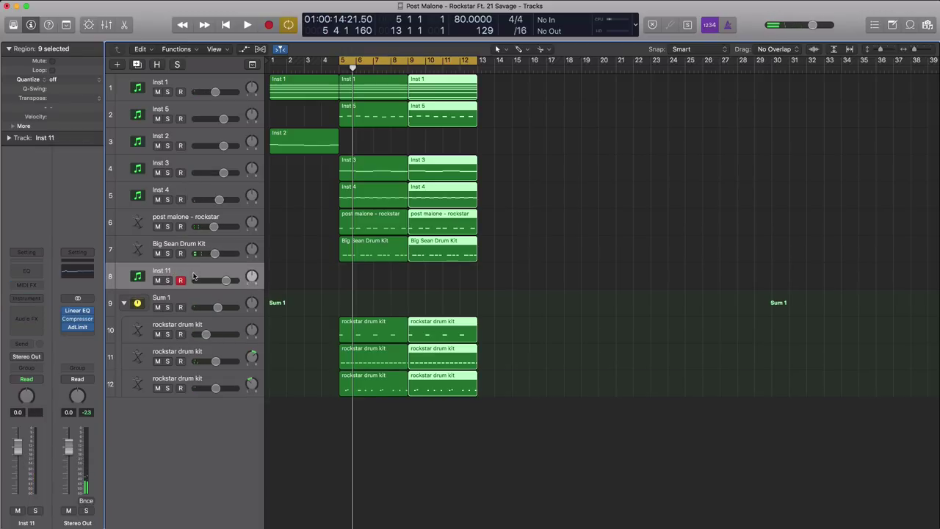
left_click_drag(194, 276, 170, 401)
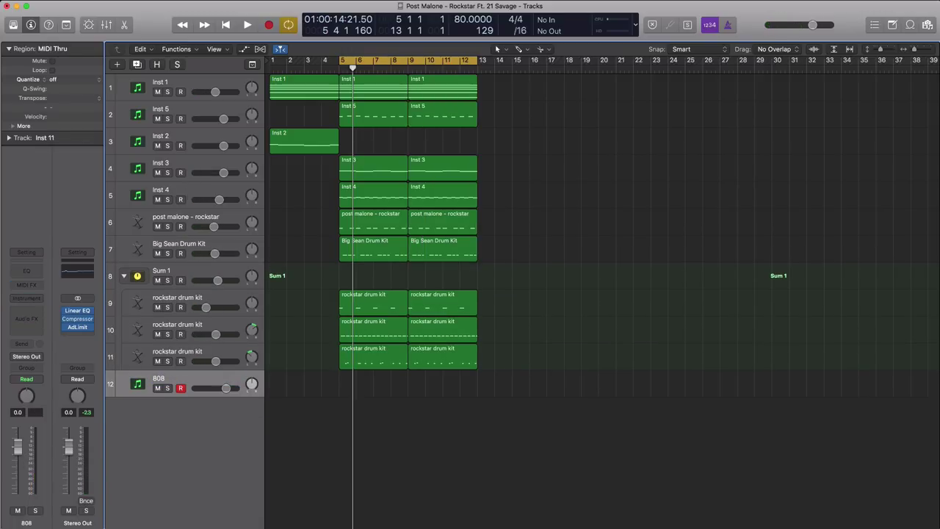
Step: Load the ES2 synthesizer on the 808 track, choose its 808 preset and close the plug-in window
left_click(21, 298)
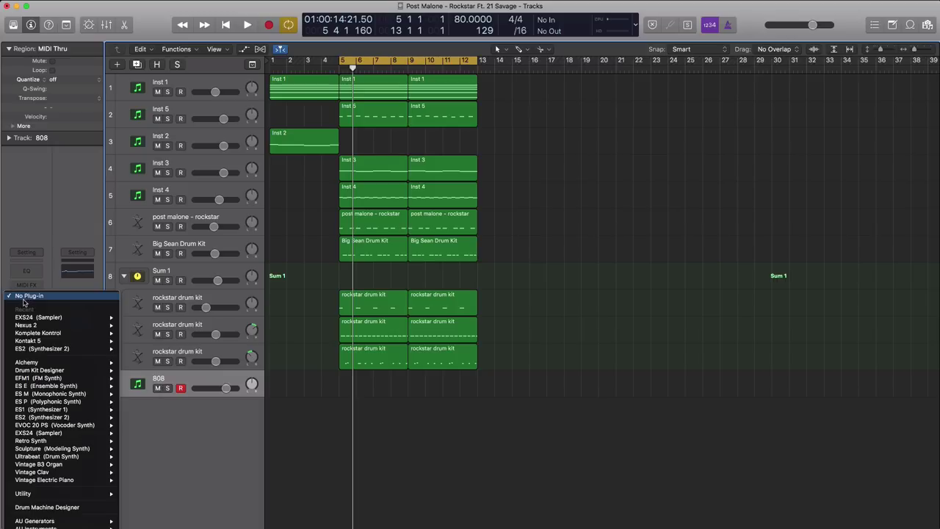
left_click(32, 349)
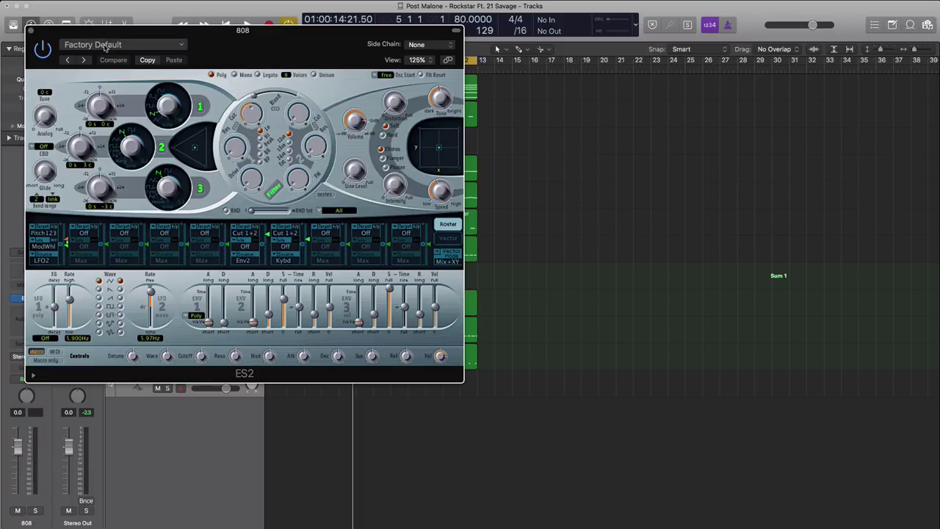
left_click(105, 46)
left_click(109, 206)
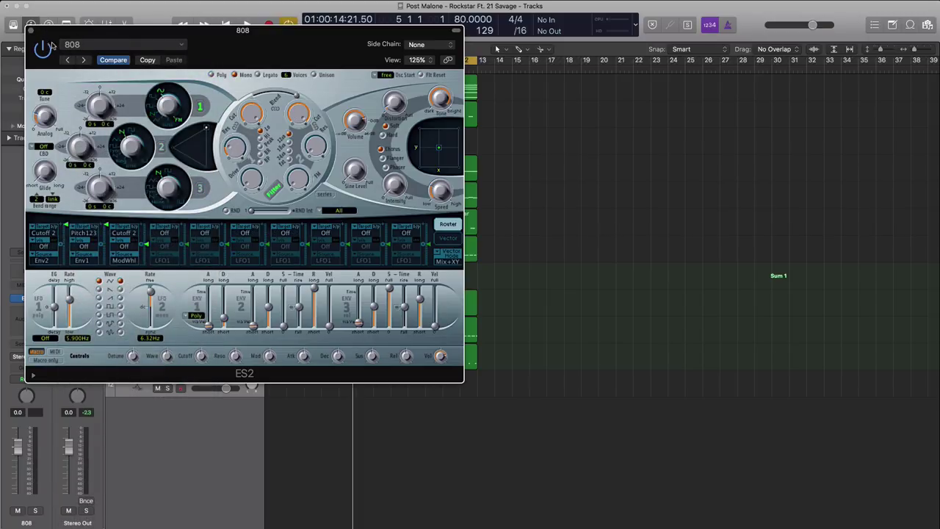
left_click(30, 31)
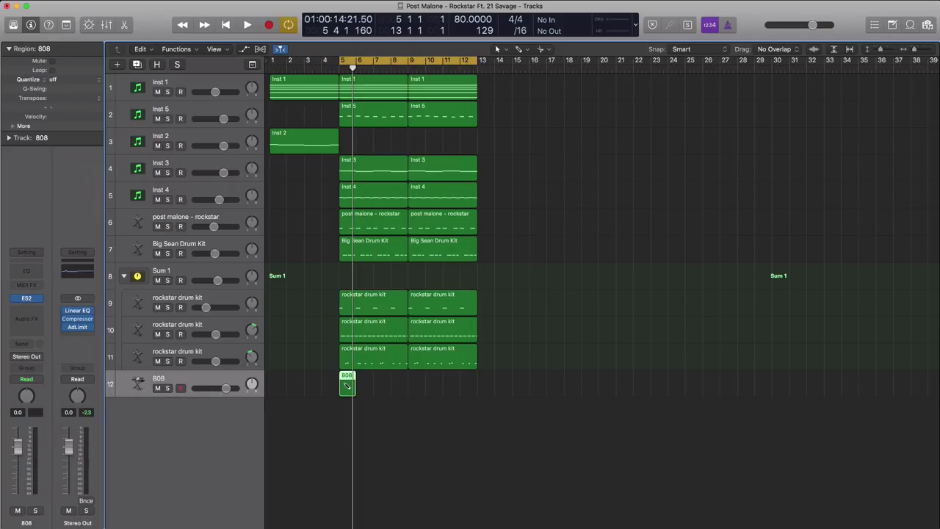
Step: Stretch an empty 808 region from bar 5 to bar 13 and set the cycle range to bars 5 and 6
left_click_drag(353, 385, 477, 388)
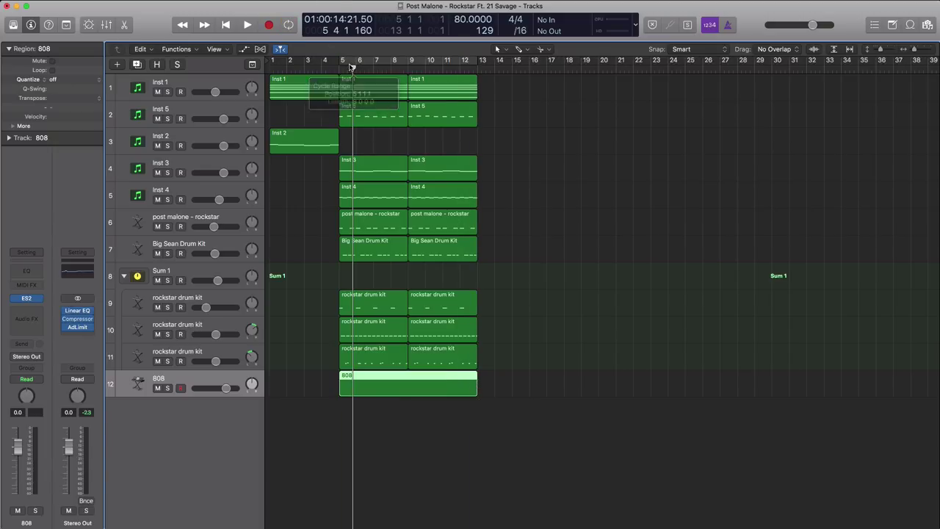
left_click_drag(353, 66, 366, 94)
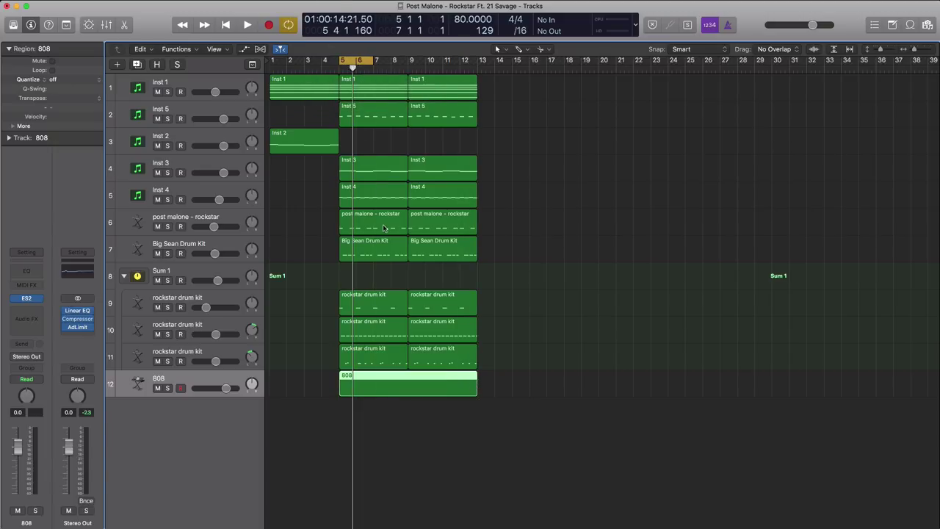
Step: Open the 808 region in the Piano Roll, set time quantize to 1/16 Note and replace the Brush tool with the Pencil tool
double_click(384, 379)
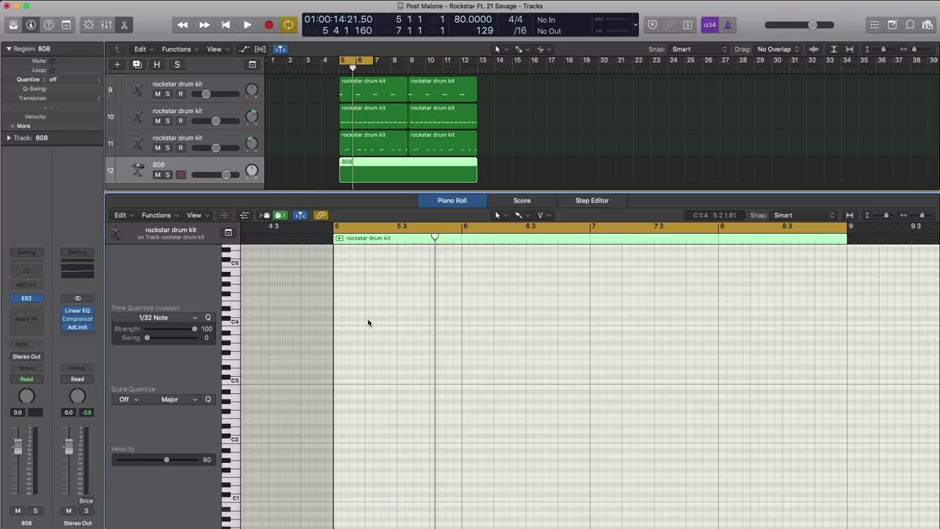
key("space")
scroll(382, 401, "down", 2)
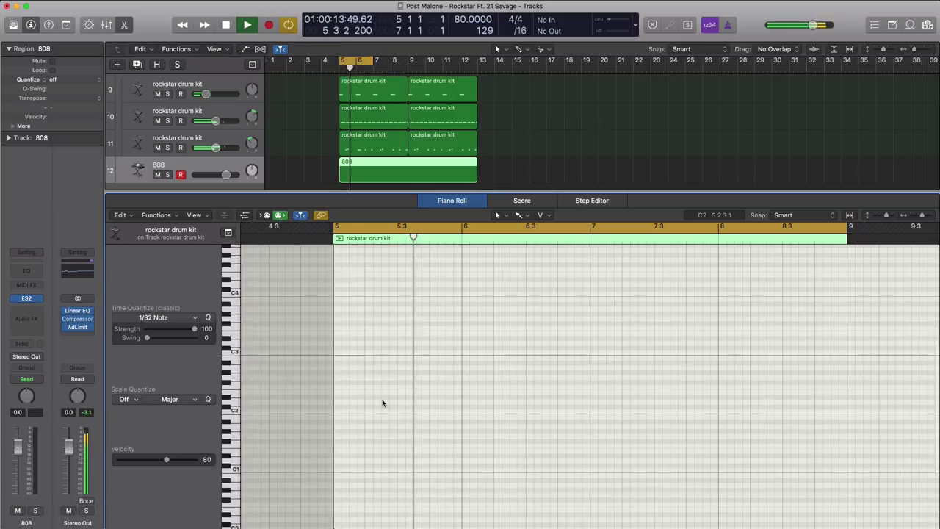
scroll(382, 401, "down", 5)
key("space")
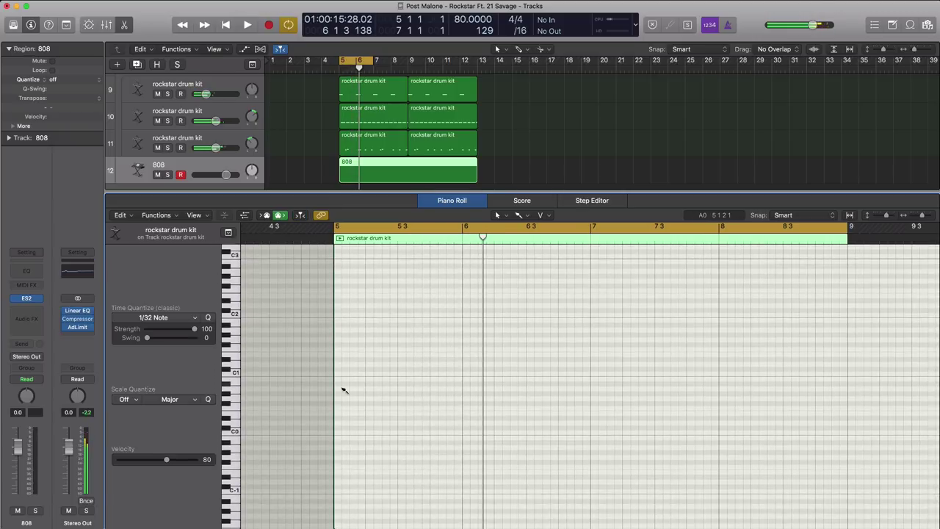
left_click(152, 318)
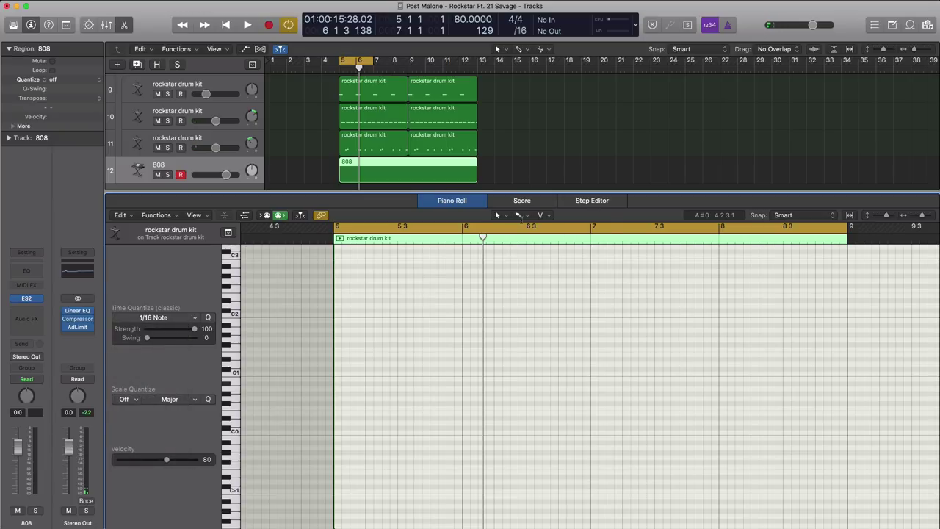
left_click(526, 215)
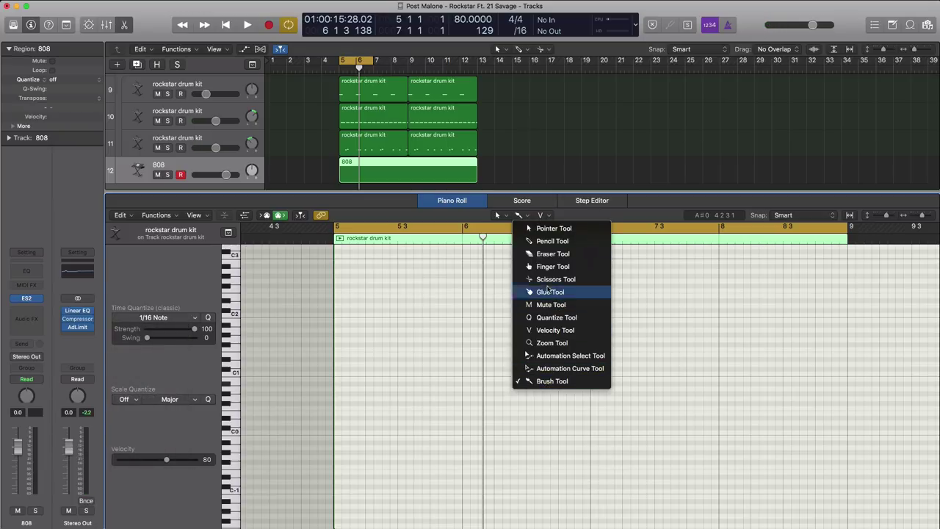
left_click(547, 241)
key("space")
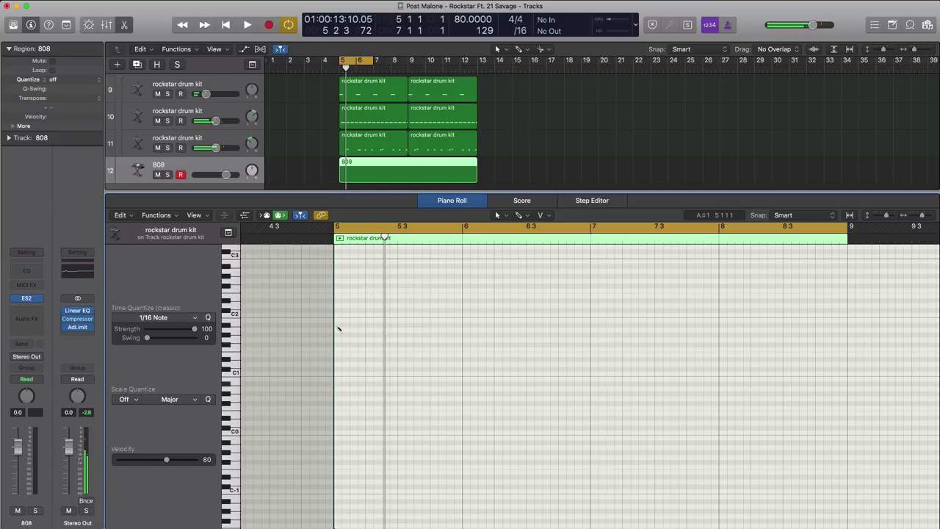
Step: Draw two consecutive A#0 notes from the start of bar 5, about 1.5 beats and one beat long, and play them
left_click(335, 384)
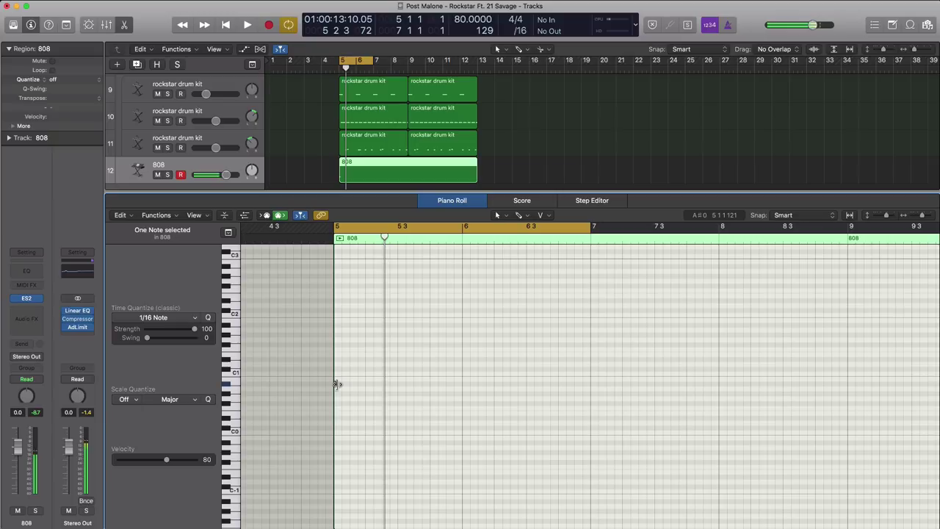
left_click_drag(336, 384, 383, 406)
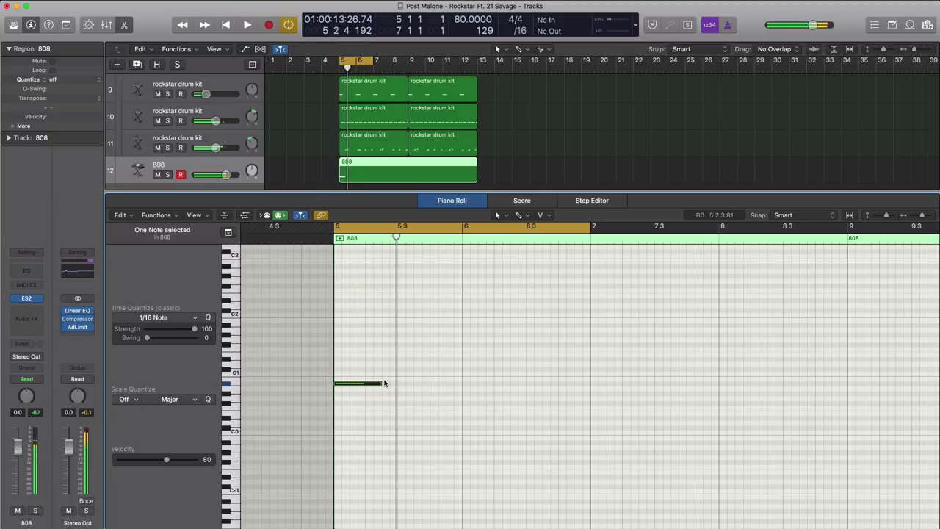
key("space")
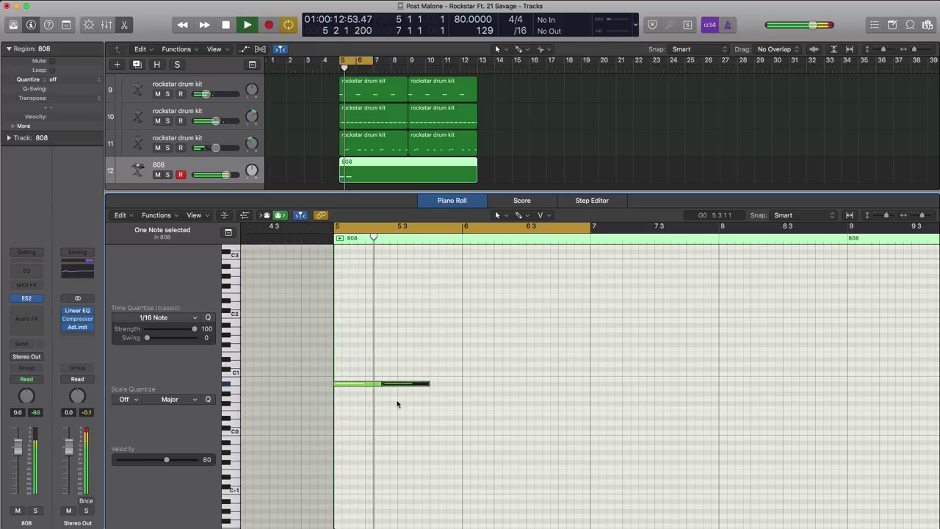
key("space")
left_click_drag(429, 384, 414, 385)
key("space")
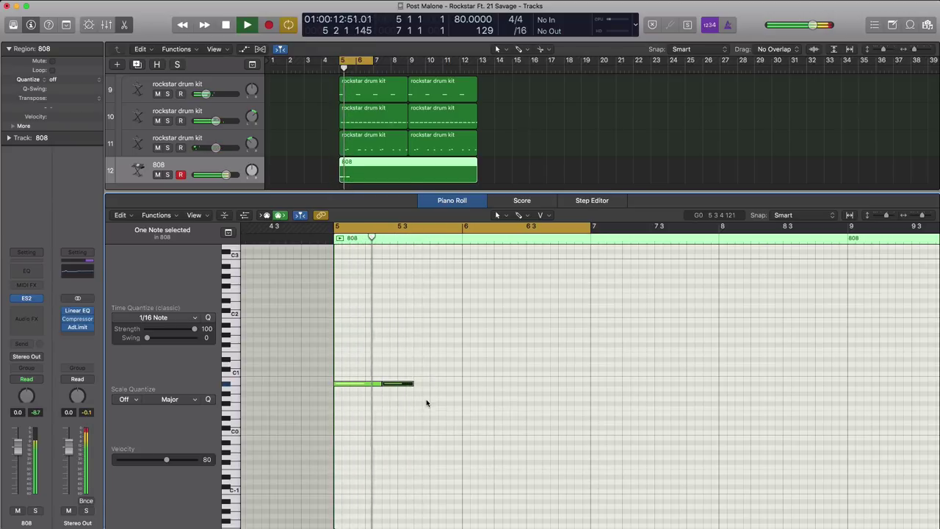
Step: Add a third A#0 note directly after the second one in bar 5, lengthen it to about 1.25 beats and play the loop
key("space")
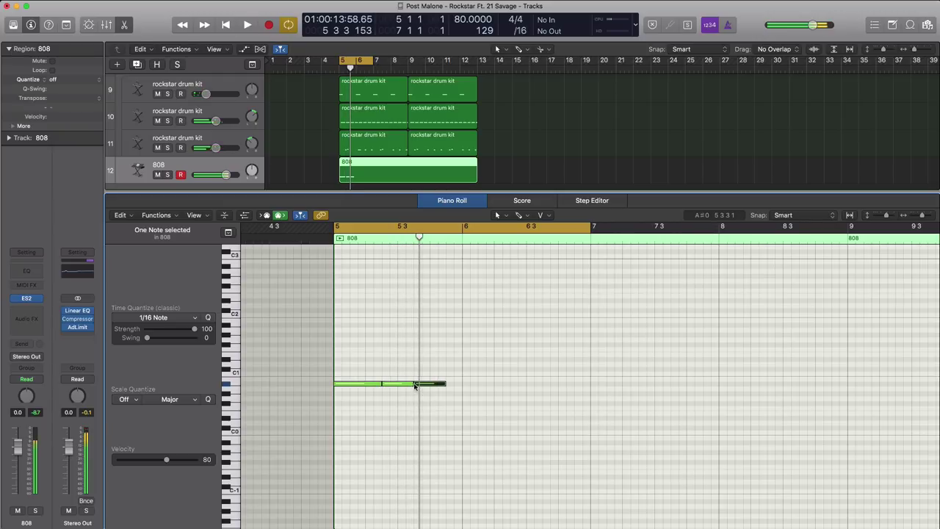
key("space")
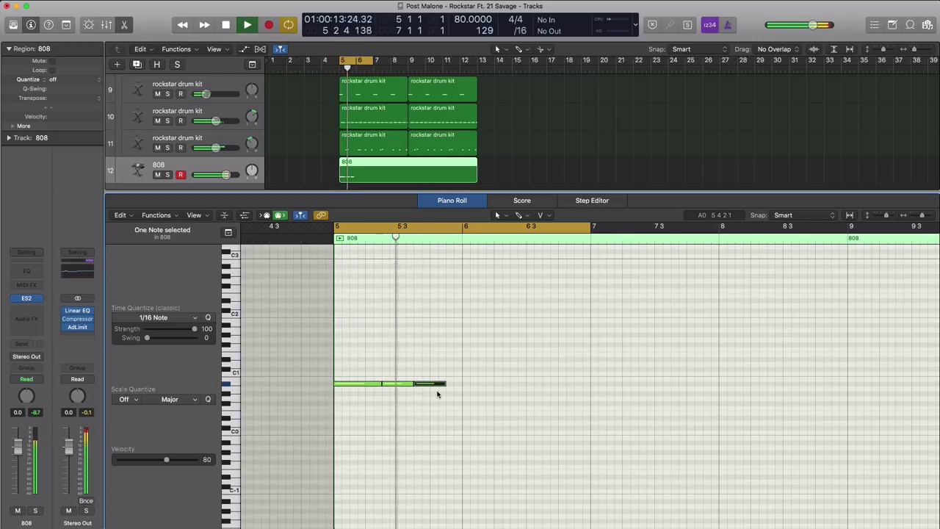
left_click_drag(443, 386, 454, 384)
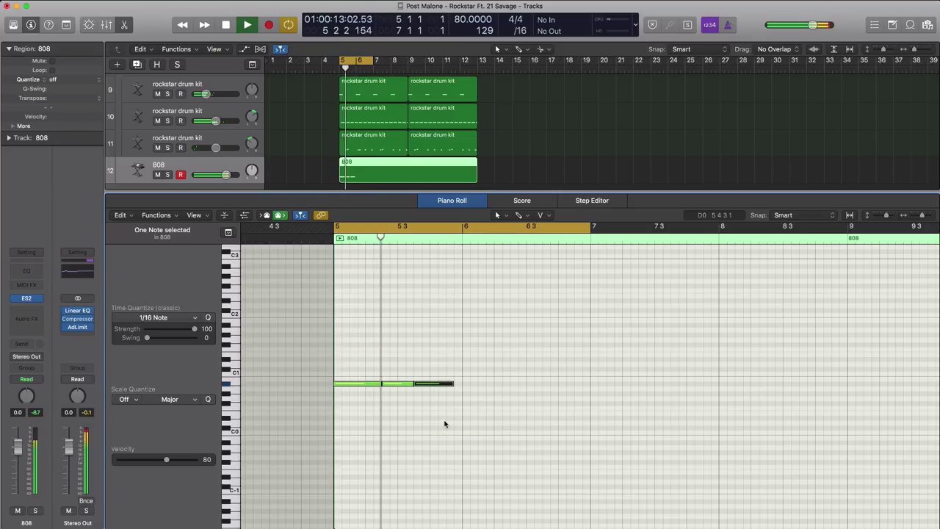
key("space")
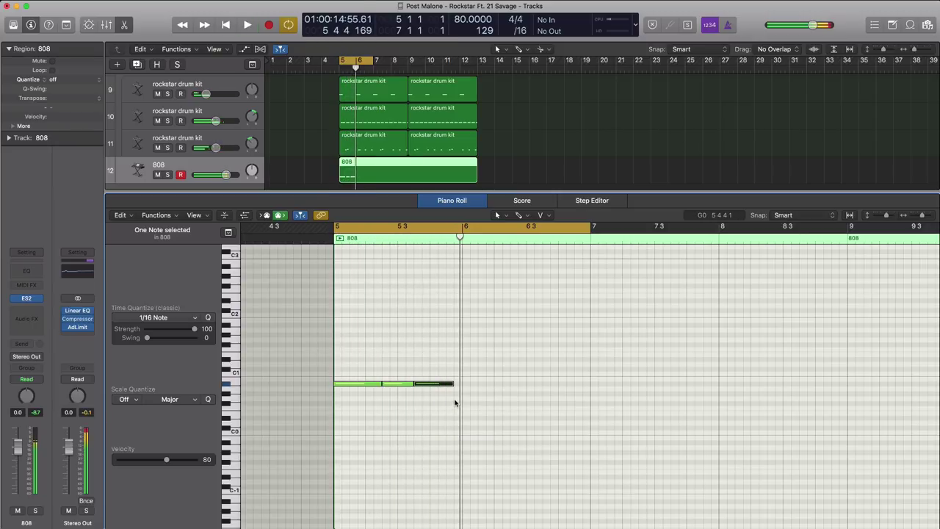
Step: Draw a 1/16-note G0 at the end of bar 5 and an A#0 about 1.5 beats long at the start of bar 6
key("space")
left_click_drag(492, 399, 457, 422)
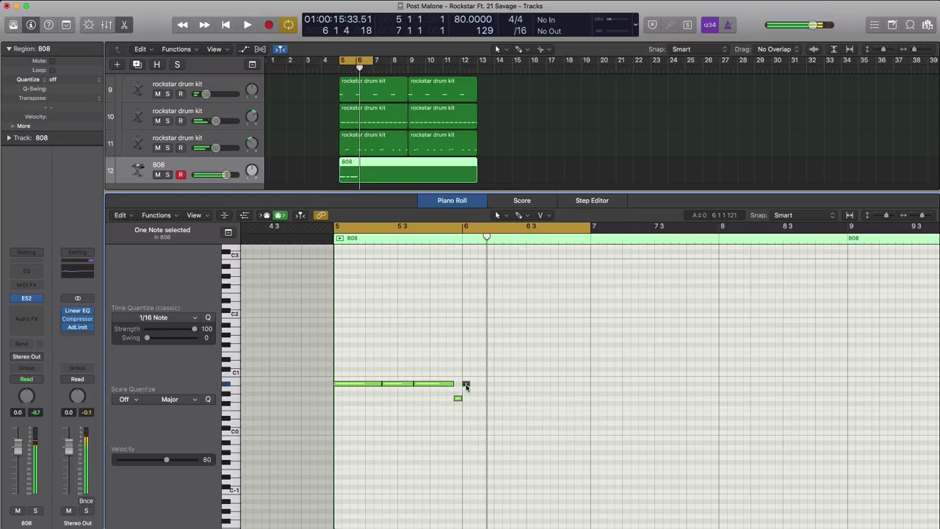
left_click(466, 385)
left_click_drag(466, 384, 507, 394)
key("space")
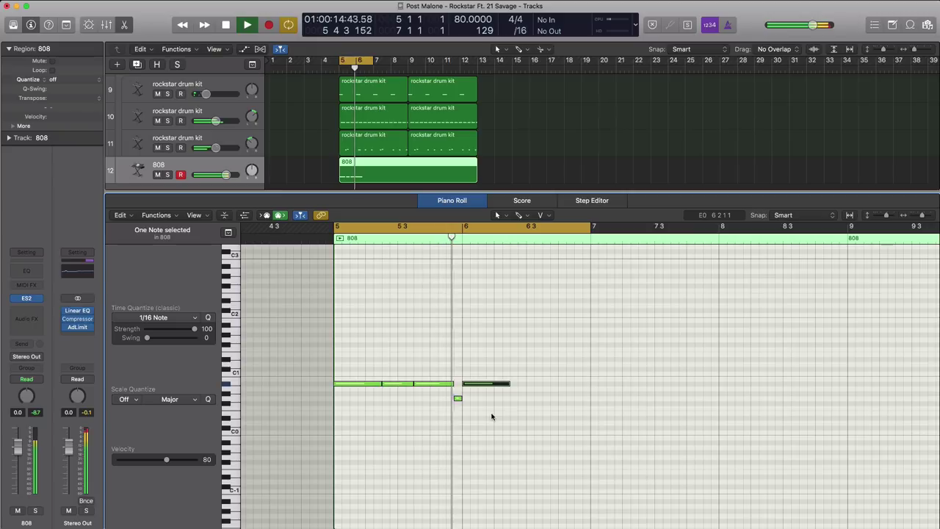
key("space")
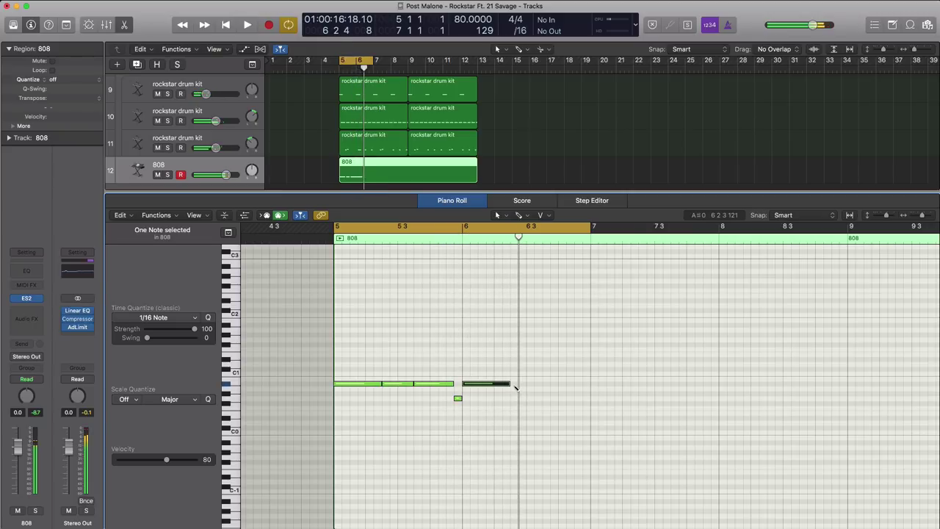
Step: Add another A#0 note directly after the first one in bar 6 and shorten it to about one beat
key("space")
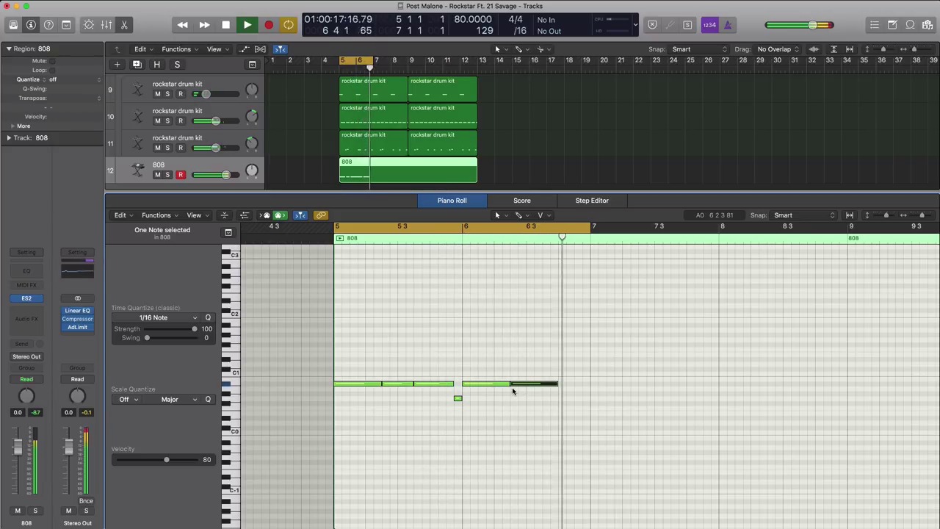
key("space")
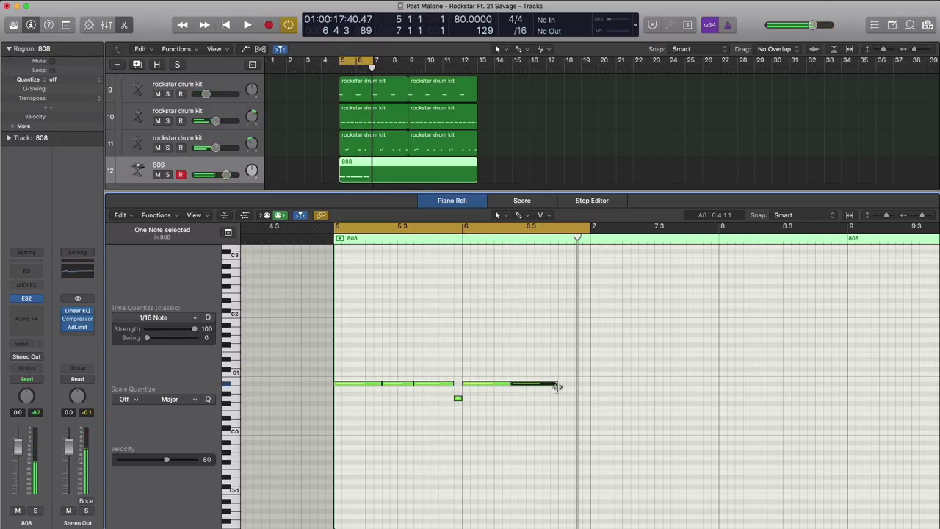
scroll(557, 384, "right", 3)
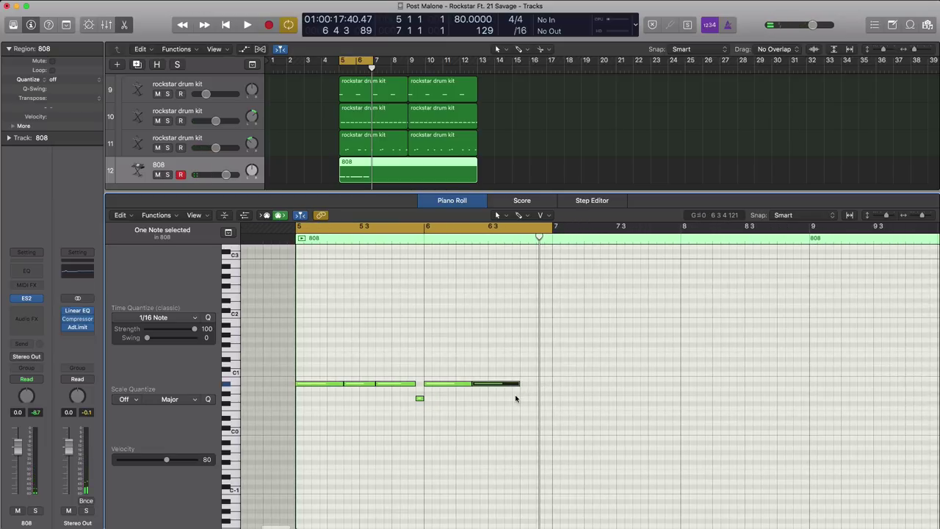
left_click_drag(519, 384, 503, 385)
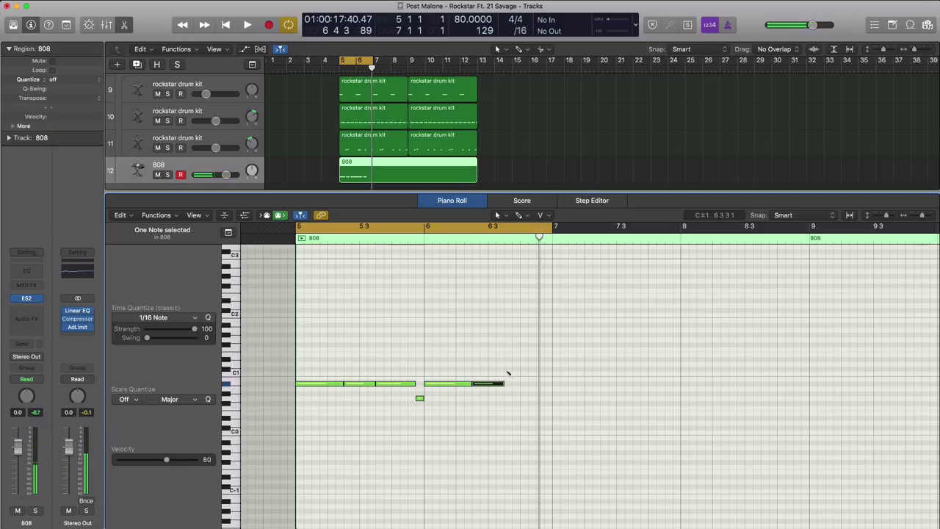
Step: Draw a C#1 note directly after the last A#0 in bar 6, lengthen it to about one beat and play the loop
left_click_drag(534, 369, 518, 369)
key("space")
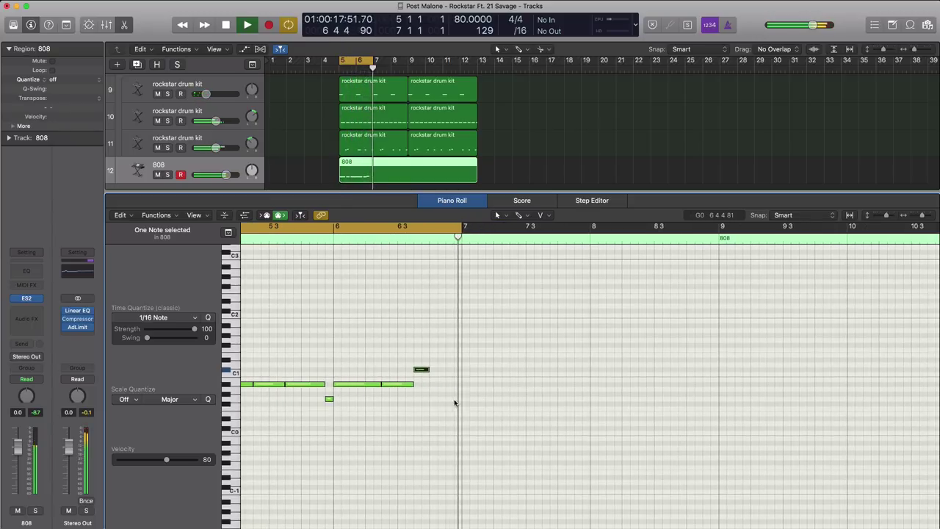
key("space")
left_click_drag(428, 370, 443, 371)
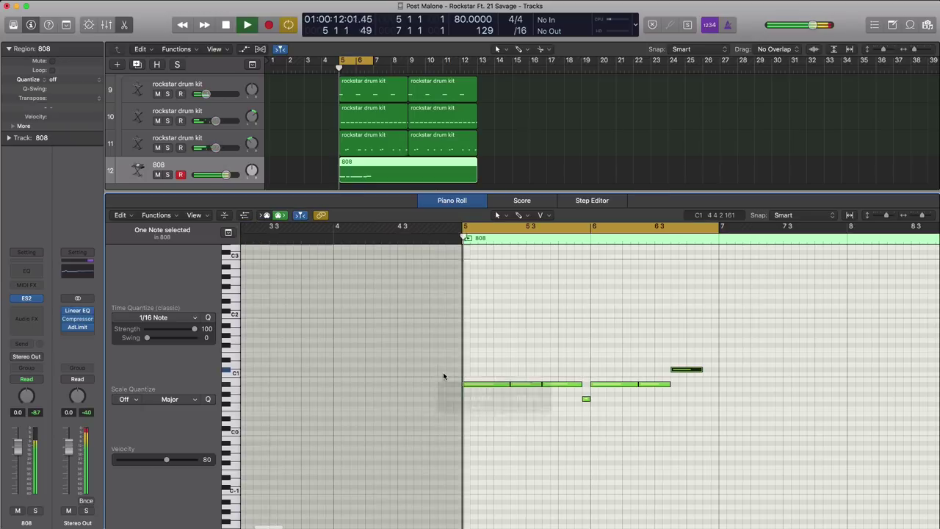
key("space")
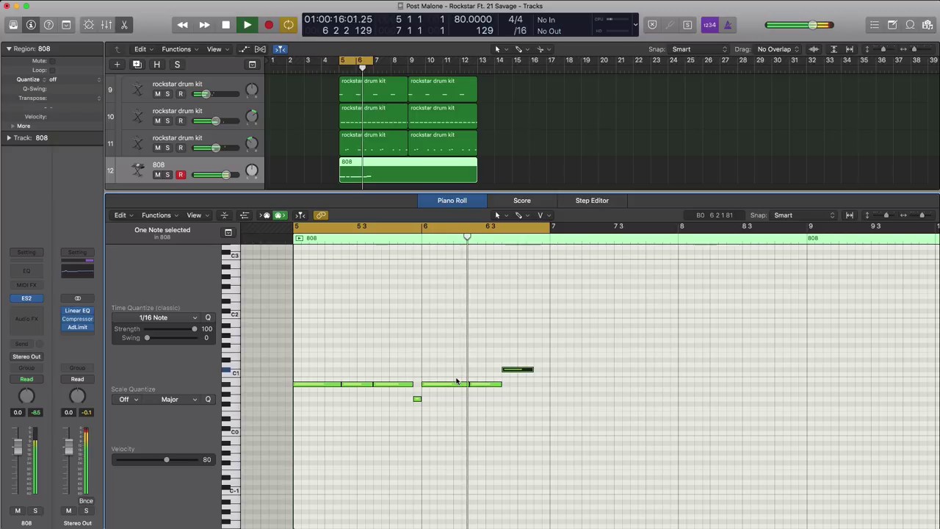
key("space")
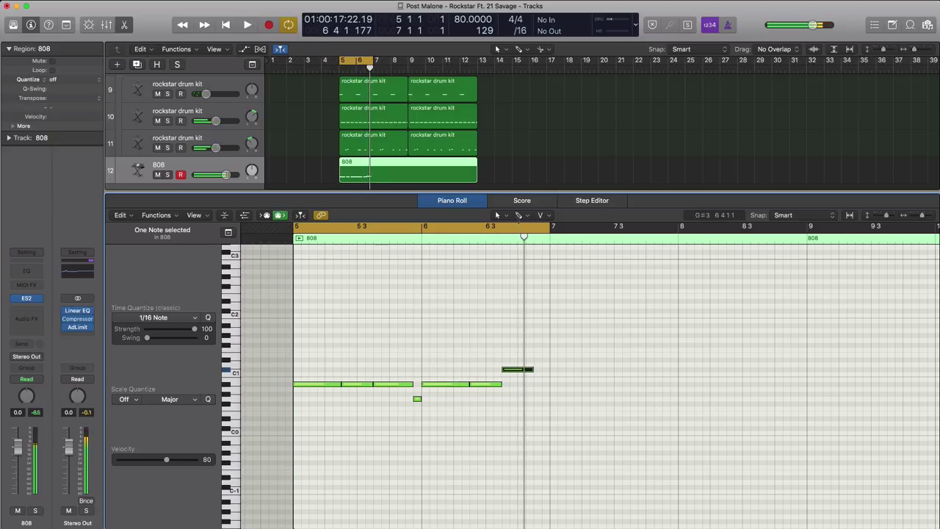
Step: Set time quantize to 1/32 Note and paint a C#1 roll over the last half beat of bar 6 with the Brush tool
left_click(519, 216)
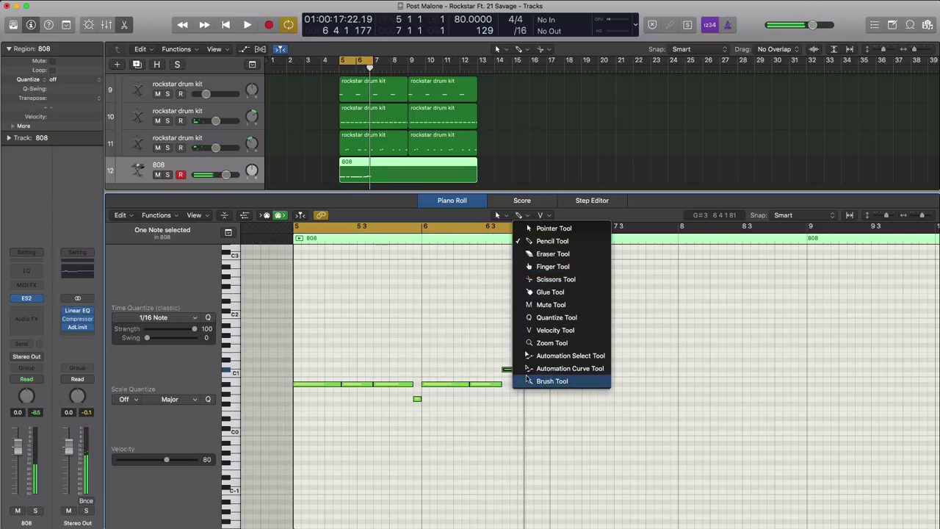
left_click(526, 380)
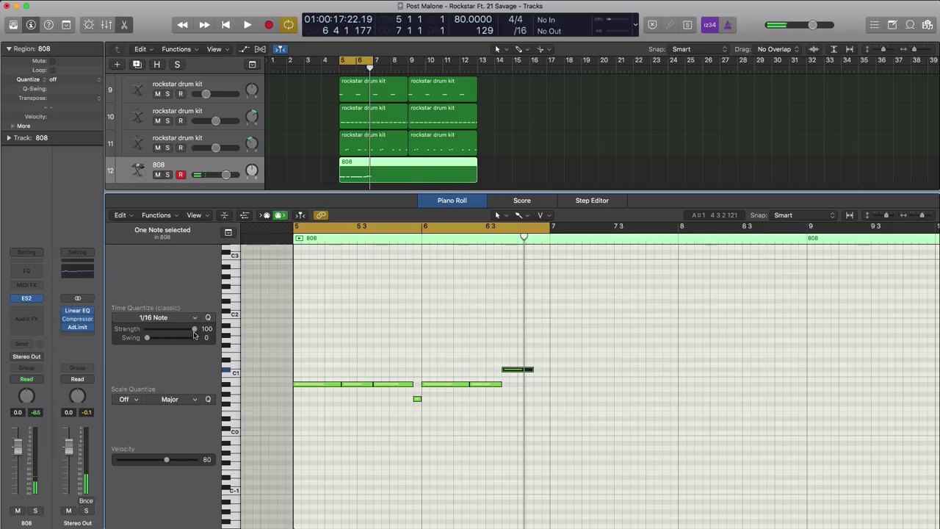
left_click(166, 319)
left_click(151, 388)
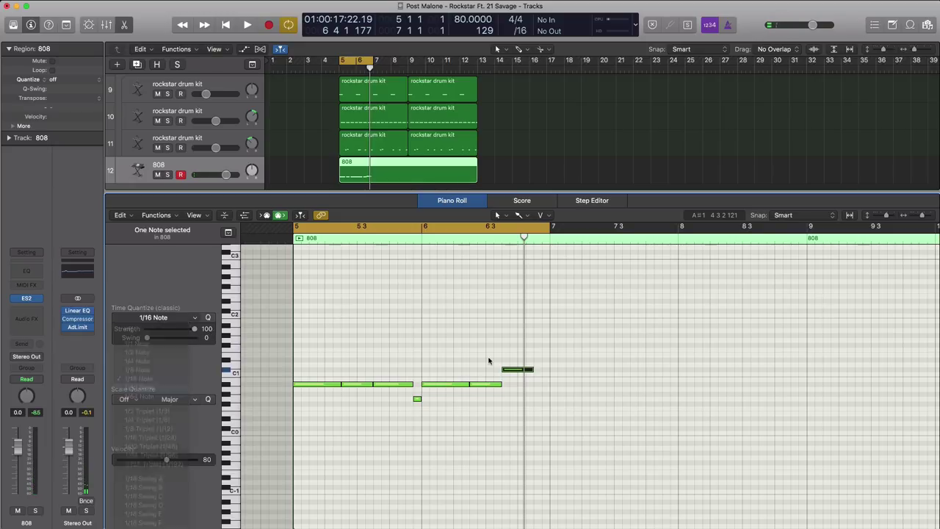
left_click_drag(539, 373, 547, 374)
key("space")
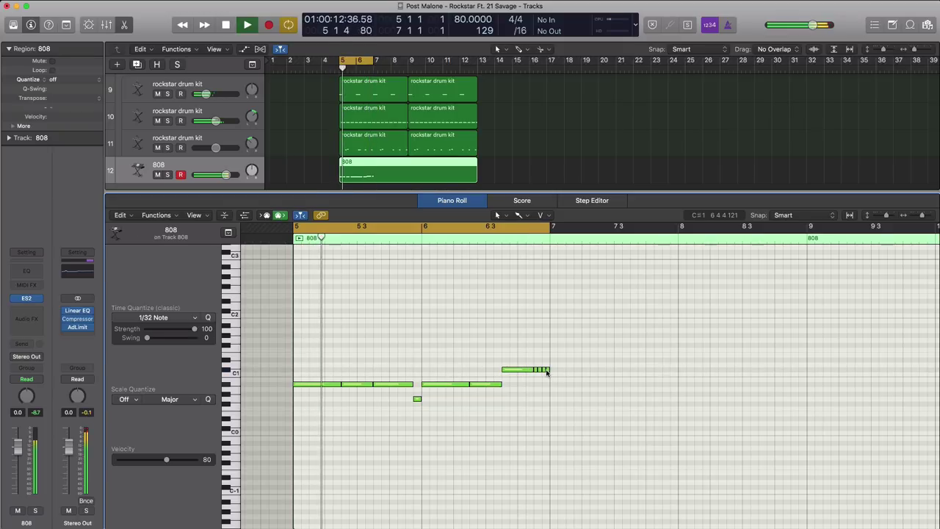
Step: Switch back to the Pencil tool and move the cycle range to bars 7 and 8
left_click(518, 215)
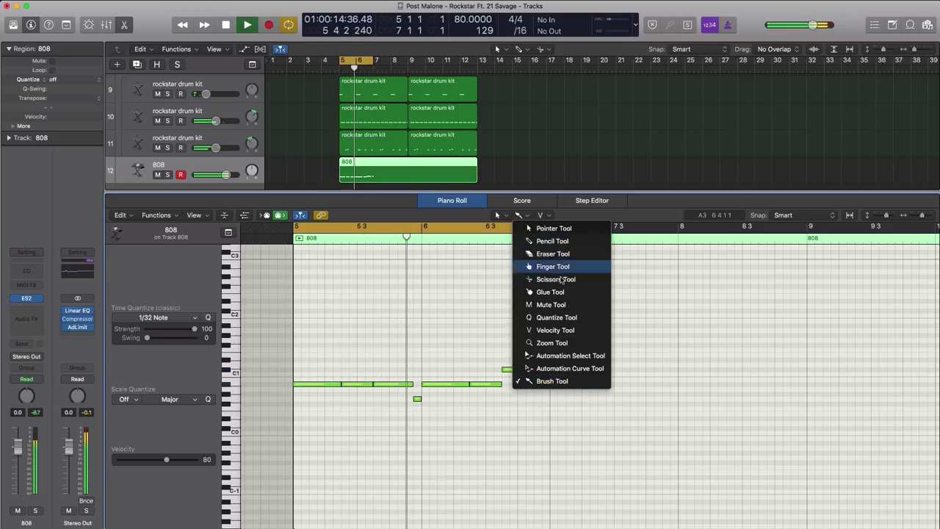
left_click(551, 241)
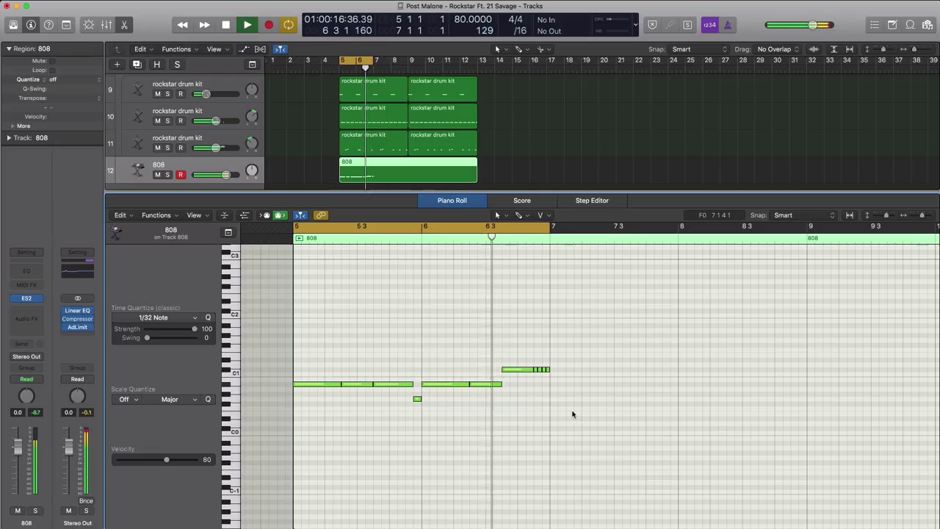
key("space")
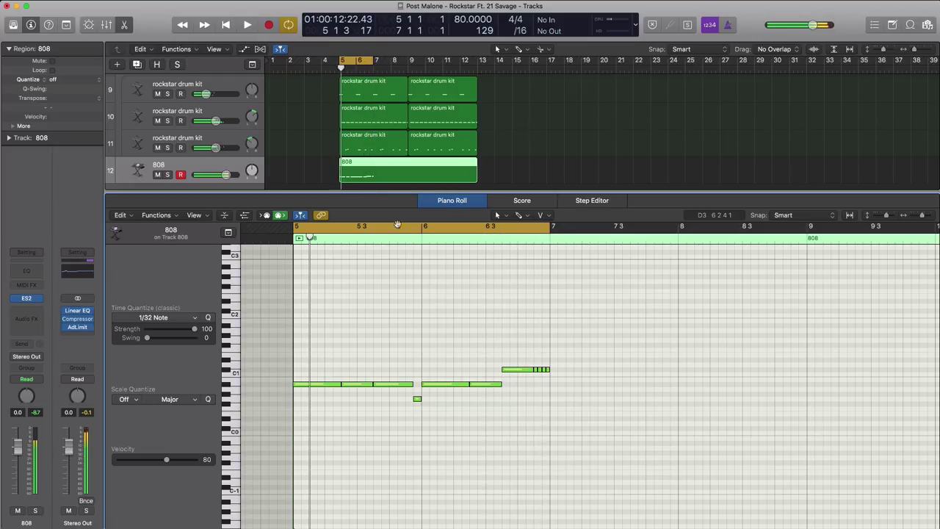
key("super+Left")
left_click_drag(386, 233, 593, 239)
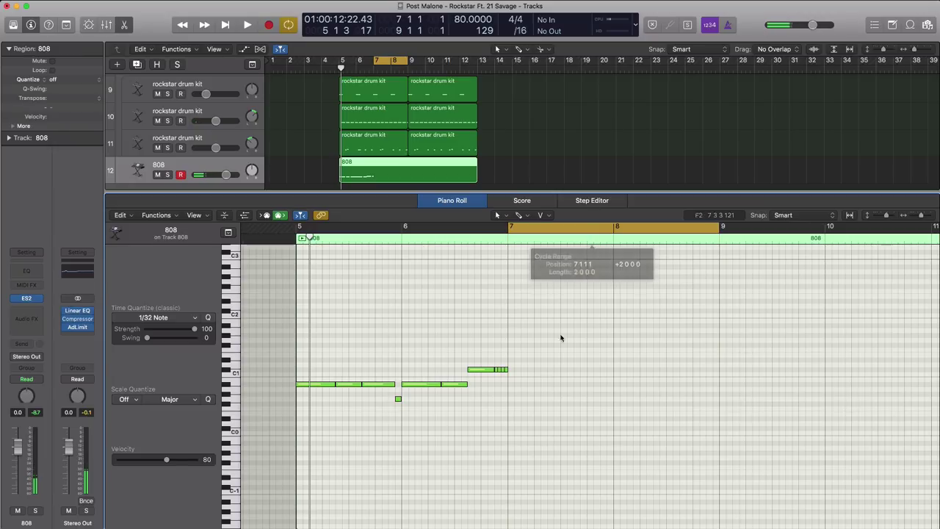
Step: Draw an F#0 note at the start of bar 7, lengthen it to about 1.5 beats and play the loop
key("space")
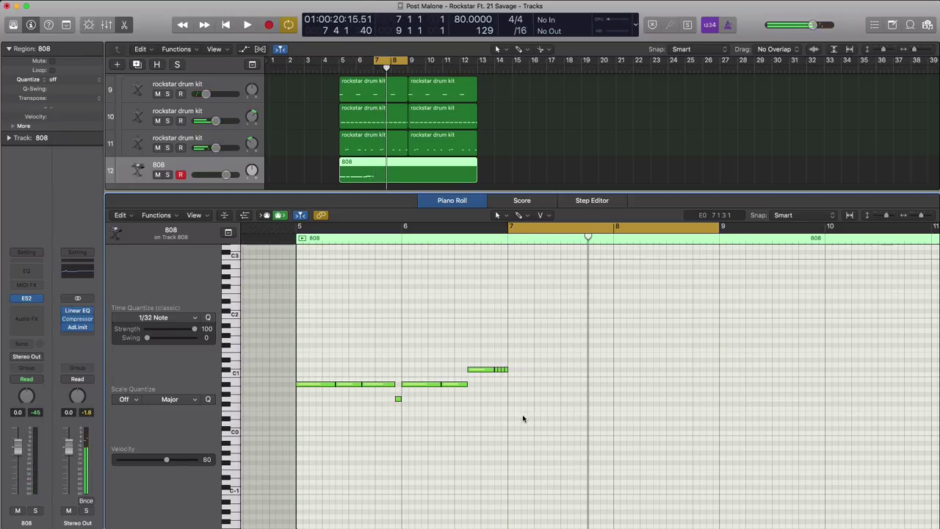
left_click(513, 404)
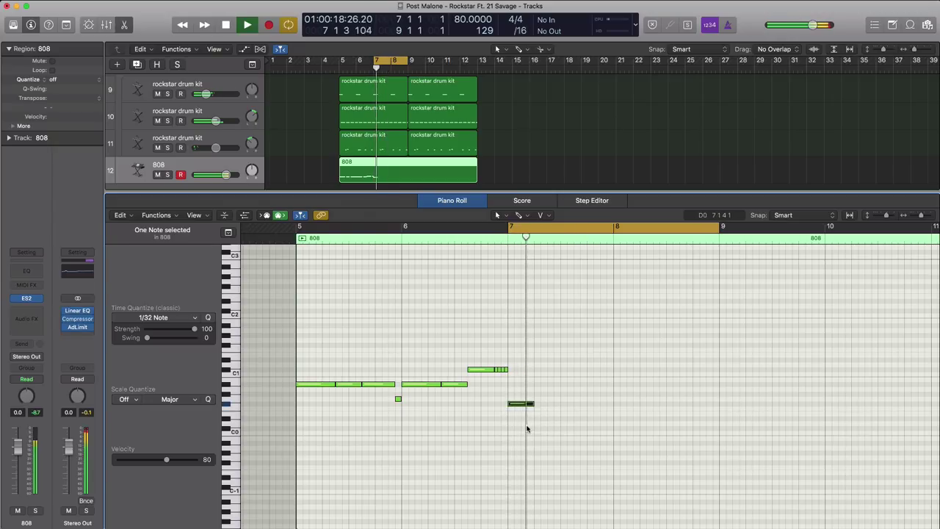
key("space")
left_click_drag(532, 404, 546, 410)
scroll(564, 439, "right", 2)
key("space")
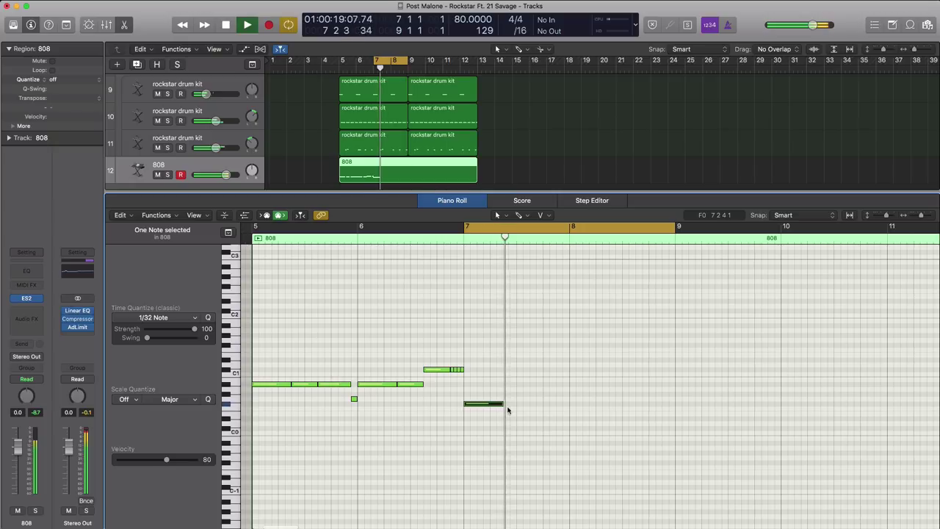
Step: Add a second F#0 note directly after the first and extend it to the end of bar 7
left_click(508, 405)
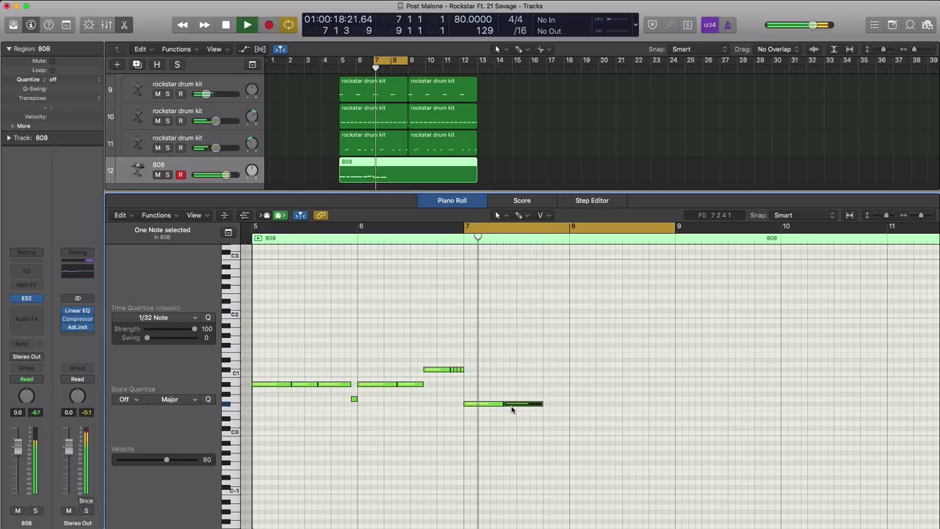
left_click_drag(541, 406, 562, 439)
key("space")
key("space")
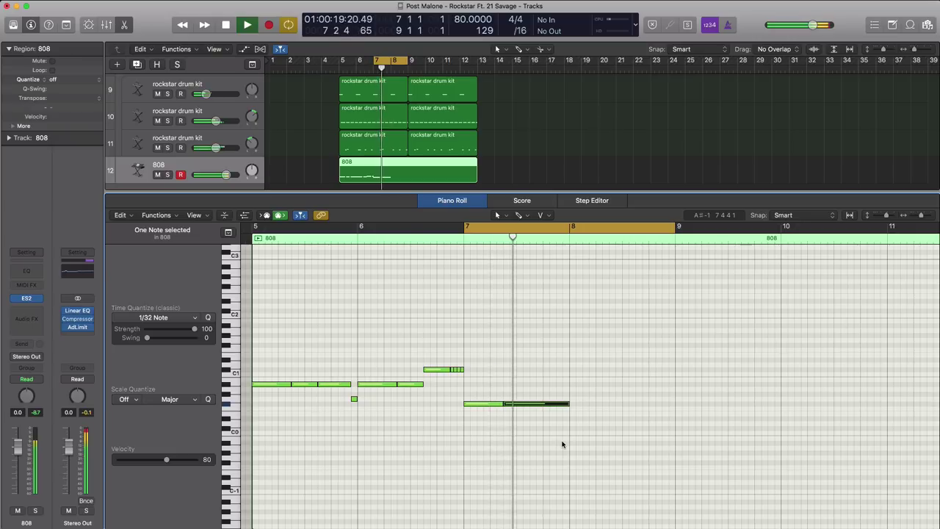
Step: Add an F#0 note at the start of bar 8 and shorten it to about 1.5 beats
left_click(571, 405)
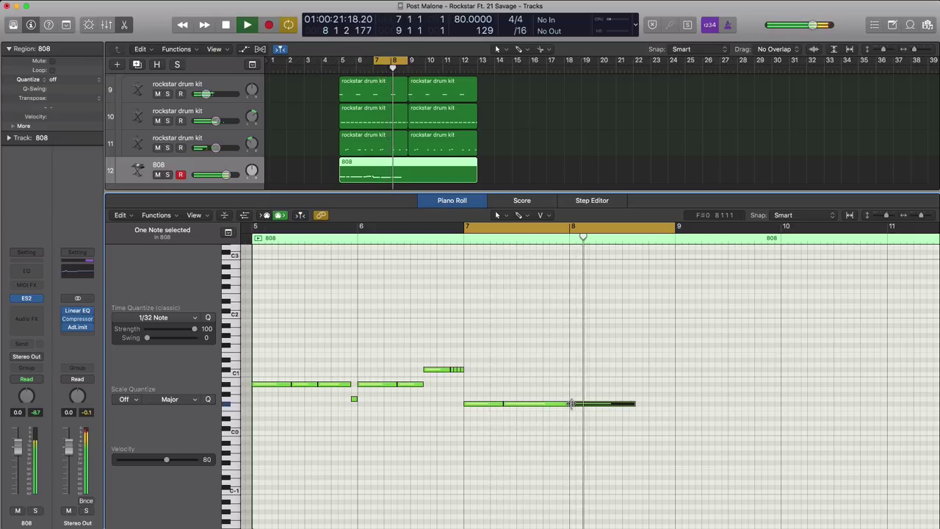
key("space")
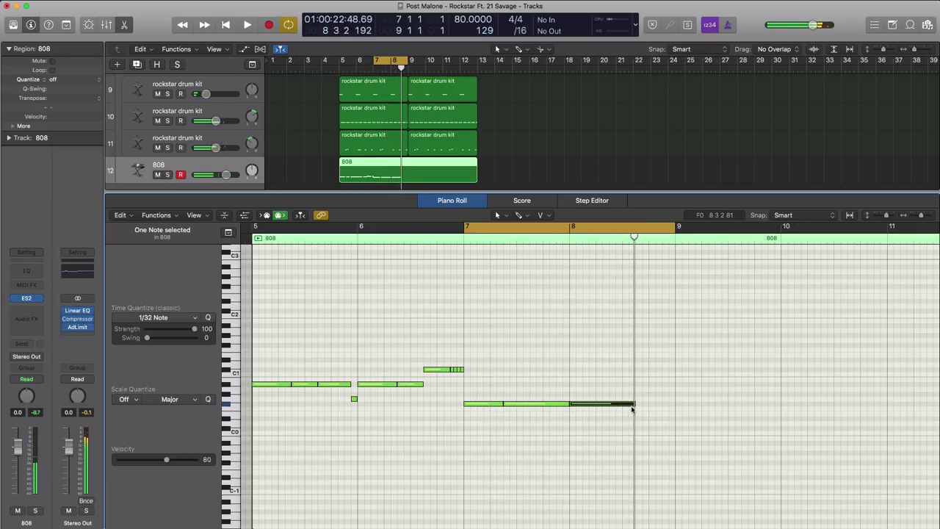
left_click_drag(631, 409, 606, 405)
key("space")
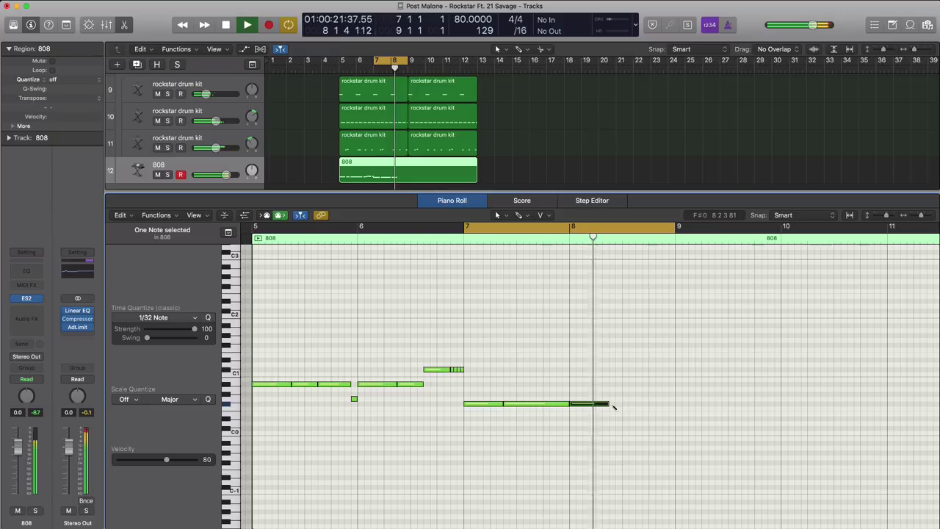
Step: Finish bar 8 with two more F#0 notes, about one beat and 1.5 beats long, and play the loop
left_click_drag(614, 407, 628, 428)
key("space")
key("space")
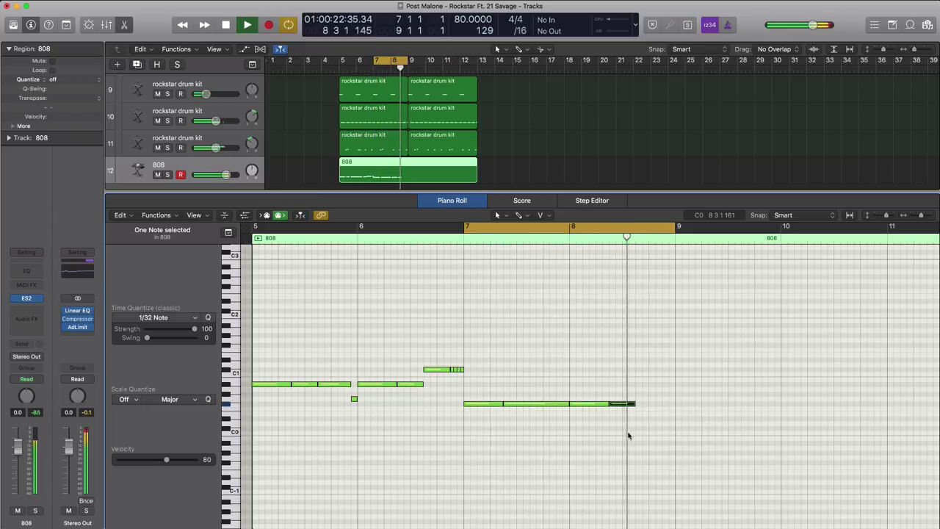
key("space")
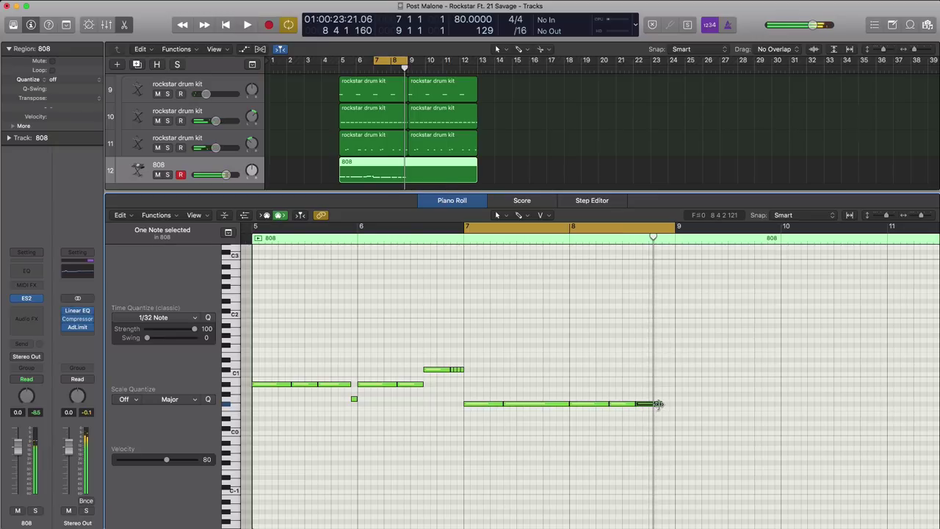
left_click_drag(658, 404, 674, 405)
key("space")
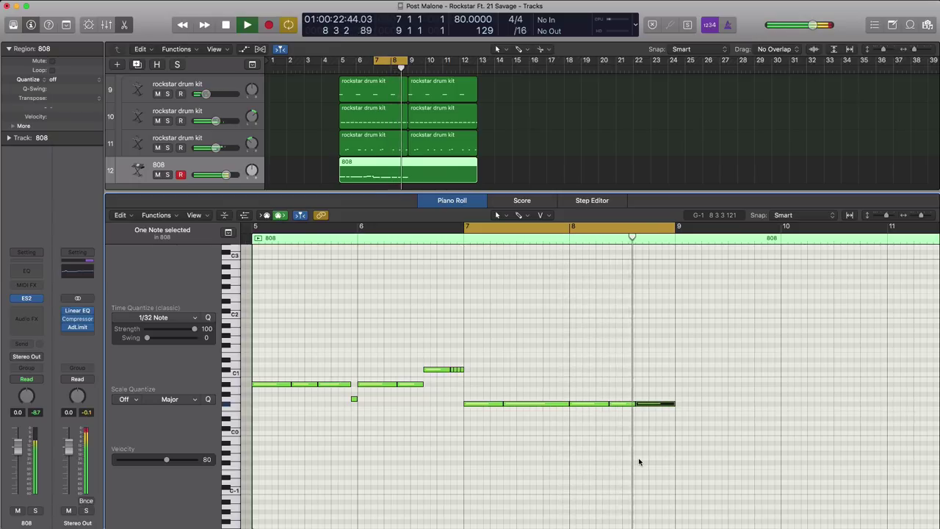
key("space")
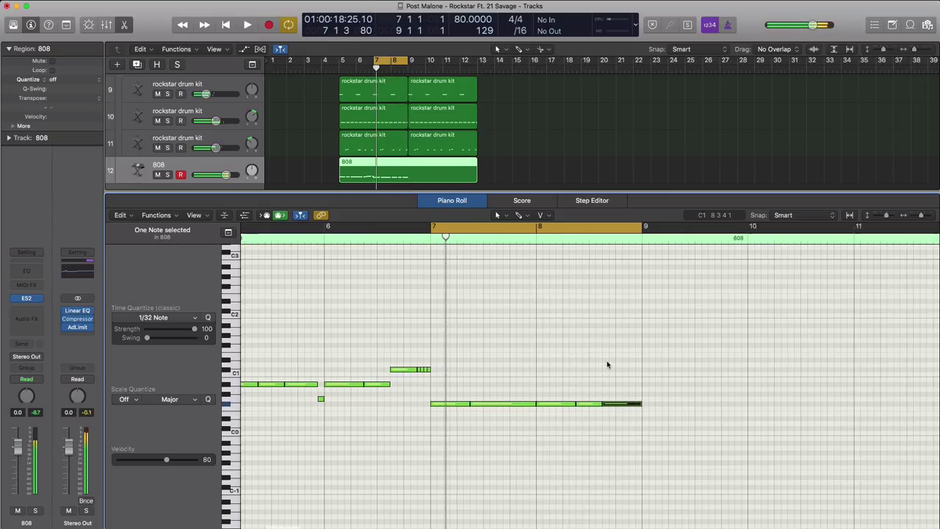
Step: Move the cycle range to bars 9–10, play it briefly, and bring the existing 808 notes from bar 5 into view
scroll(607, 364, "right", 5)
left_click_drag(414, 230, 623, 234)
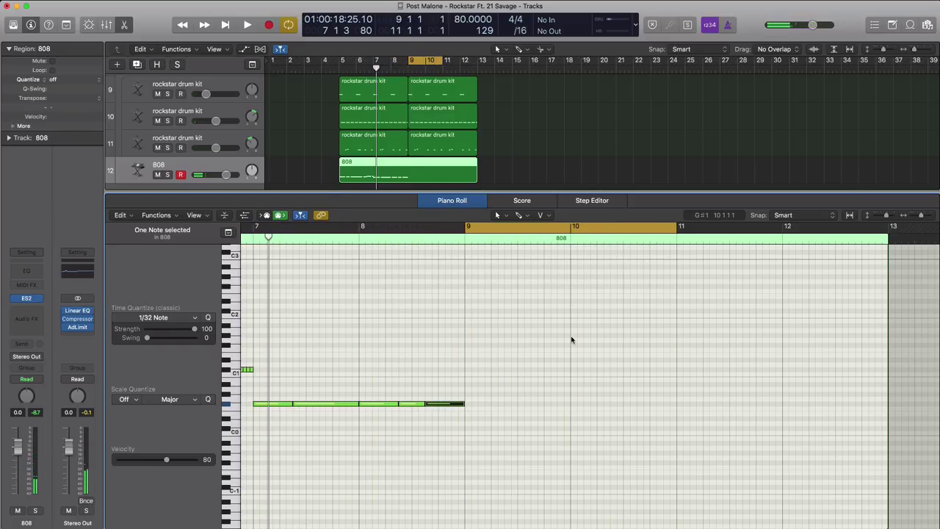
key("space")
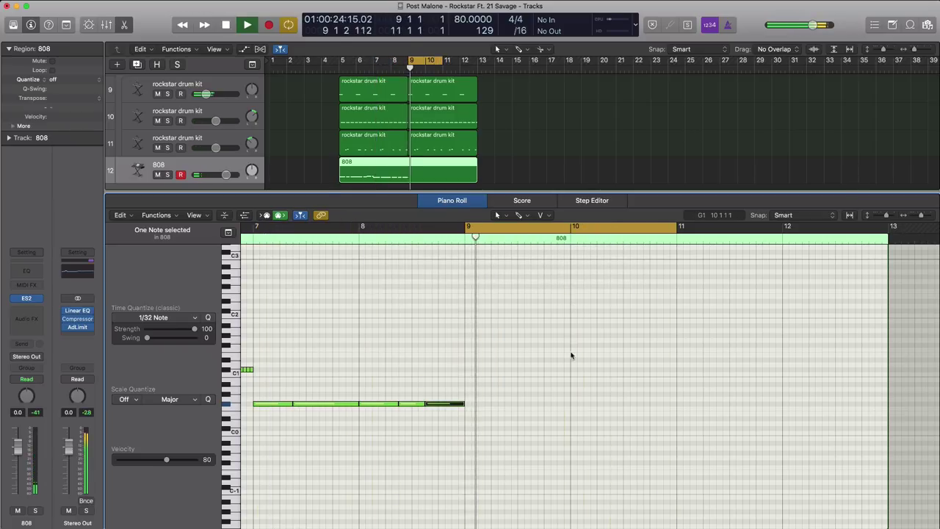
key("space")
left_click(520, 412, "ctrl+alt")
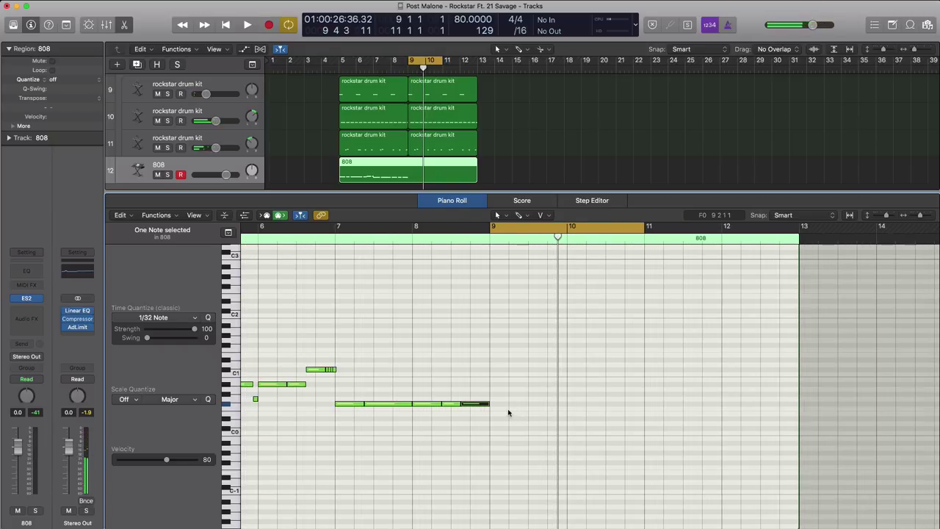
left_click(508, 408, "ctrl+alt")
scroll(508, 409, "left", 5)
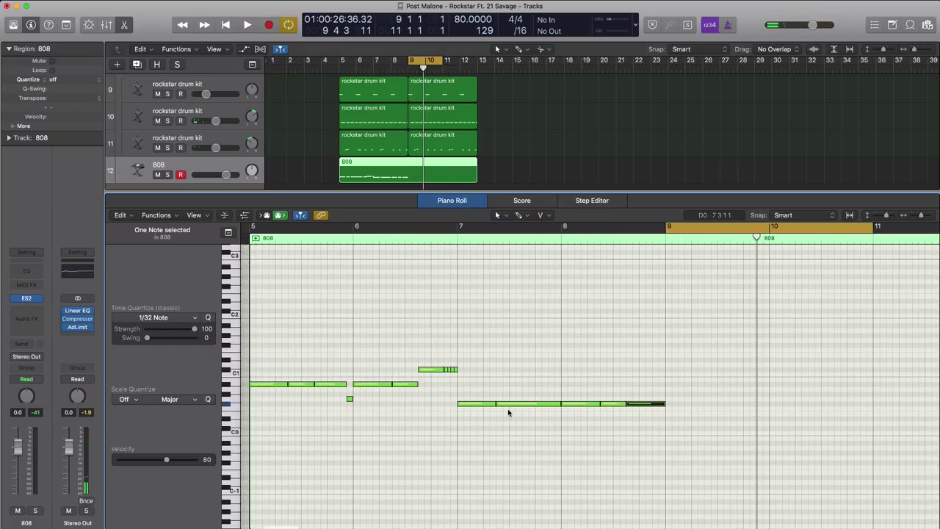
scroll(508, 410, "left", 2)
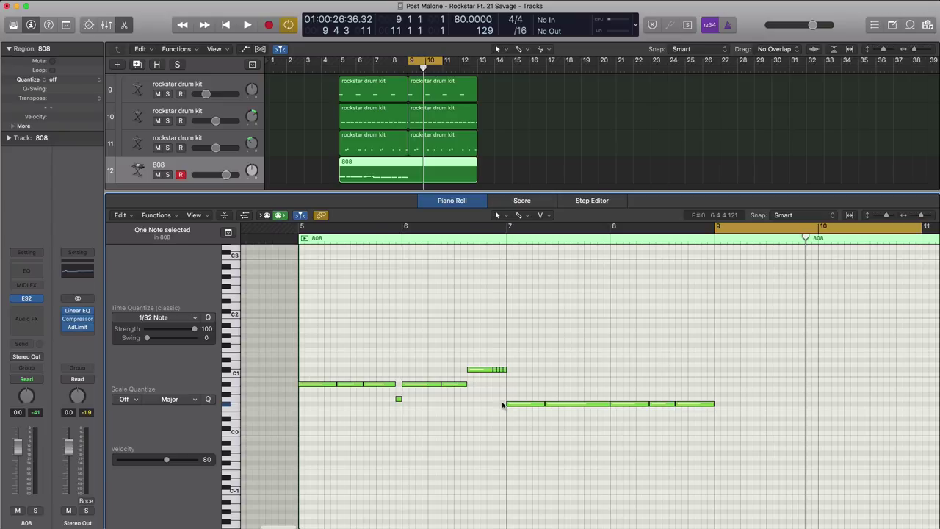
Step: Copy the eleven 808 notes of bars 5–6 to the start of bar 9 and play the loop
left_click_drag(504, 405, 296, 362)
left_click_drag(440, 389, 742, 389)
key("space")
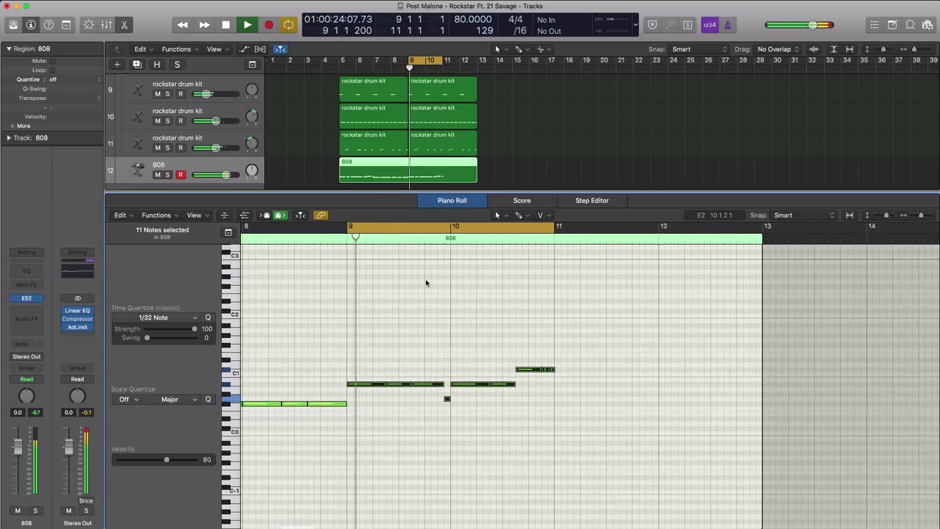
key("space")
Step: Move the cycle range to bars 11–12, add an F#0 note about 1.5 beats long at the start of bar 11 and play
left_click_drag(451, 232, 693, 235)
scroll(608, 420, "right", 1)
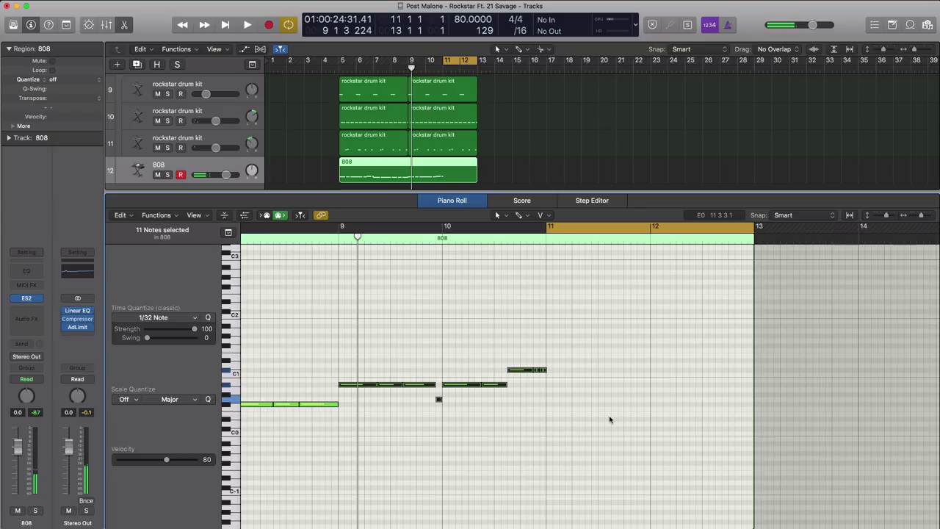
scroll(610, 419, "right", 2)
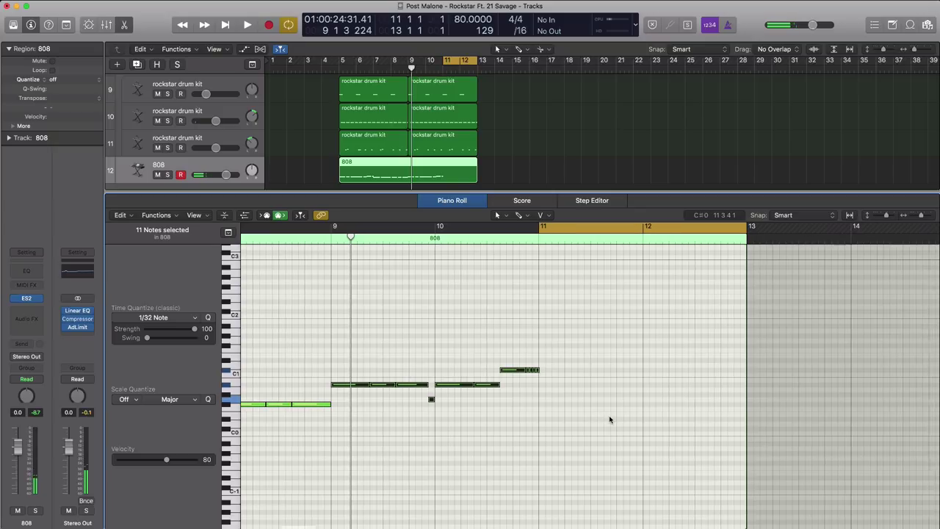
left_click(541, 405)
key("space")
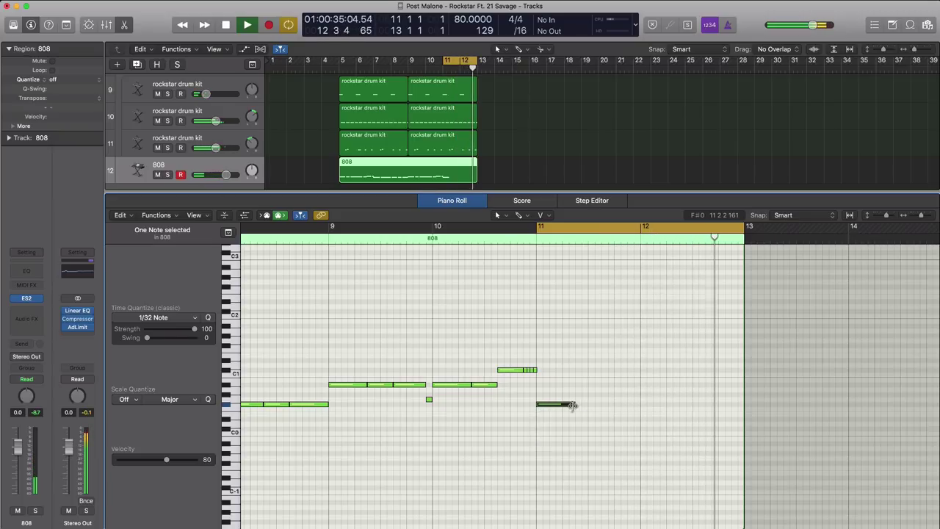
Step: Lengthen the bar 11 F#0 note to about 2.5 beats and fill the rest of the bar with a second F#0 note, checking by playback
key("space")
left_click_drag(573, 405, 594, 406)
key("space")
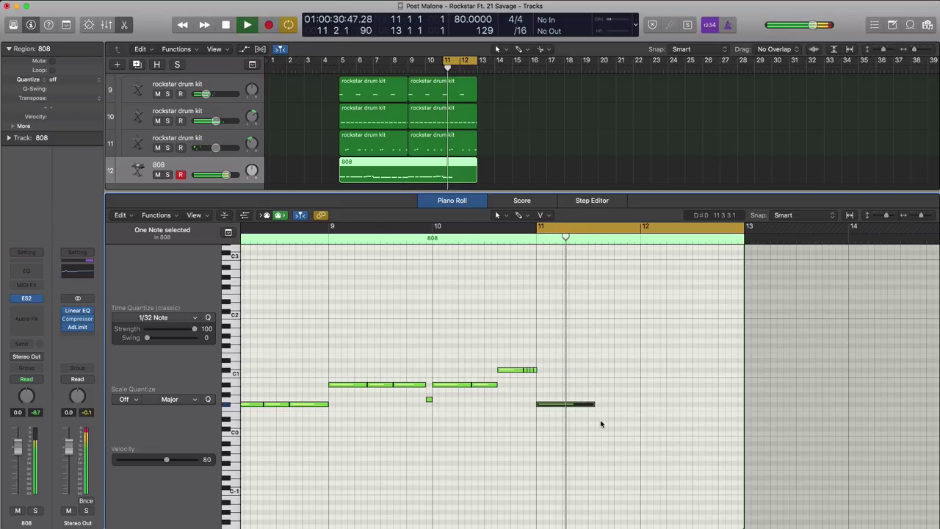
key("space")
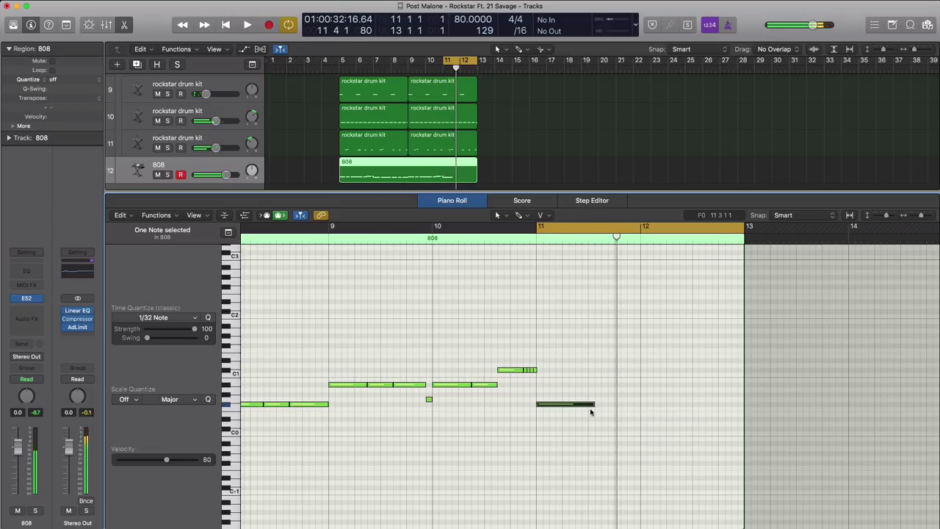
left_click_drag(595, 405, 641, 406)
key("space")
key("space")
key("space")
key("space")
key("space")
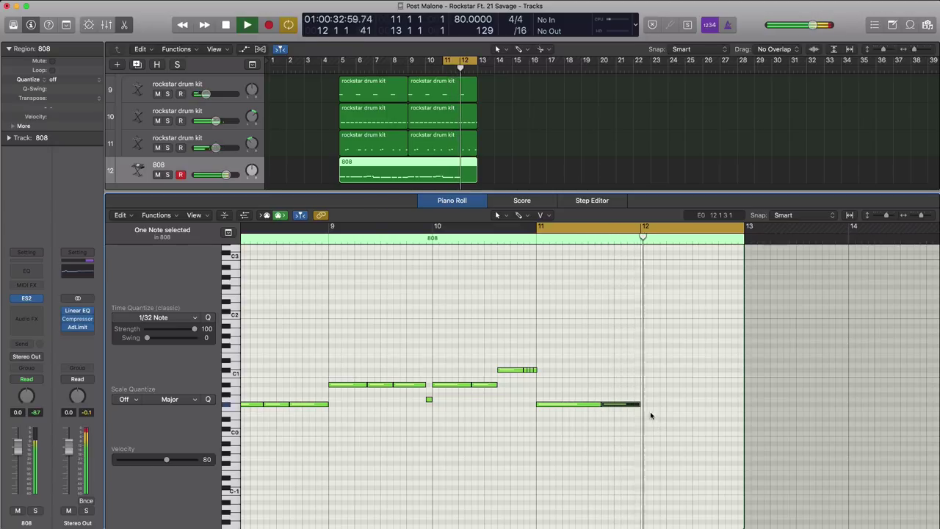
Step: Fill bar 12 with three F#0 notes about 1.5, one and 1.5 beats long while the loop plays
left_click(644, 404, "super")
left_click_drag(644, 404, 648, 409)
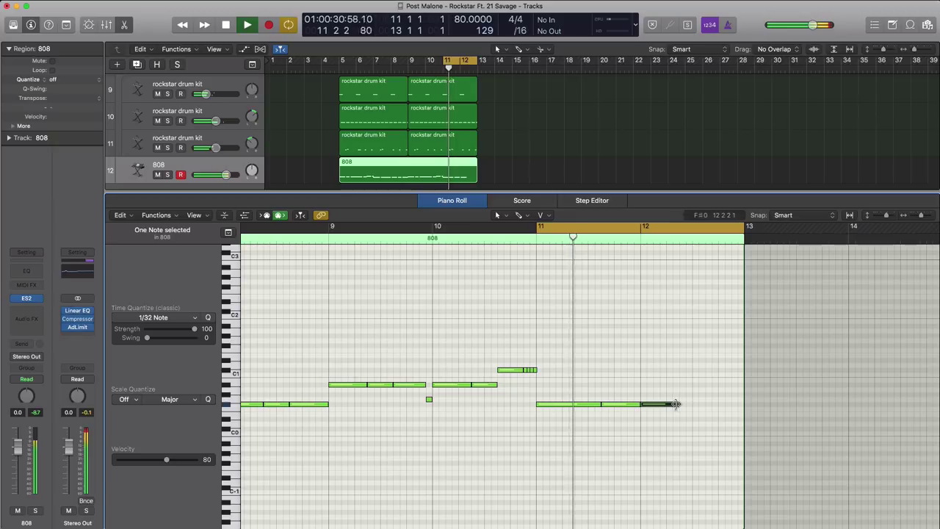
left_click(680, 405, "super")
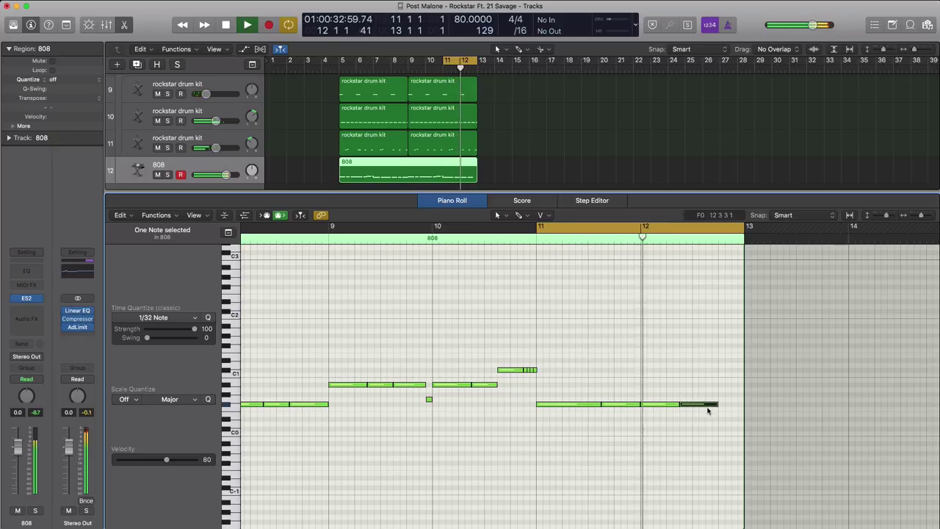
left_click(708, 408, "super")
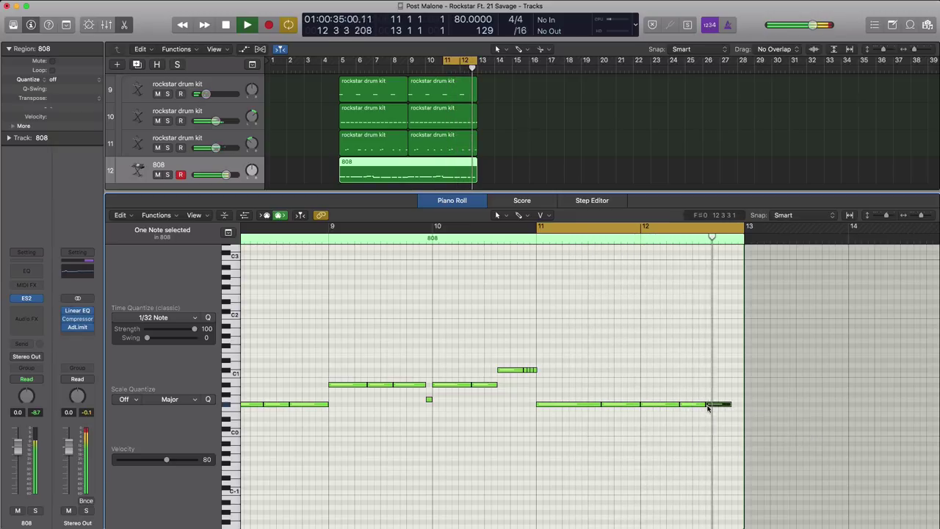
left_click_drag(730, 404, 743, 404)
key("space")
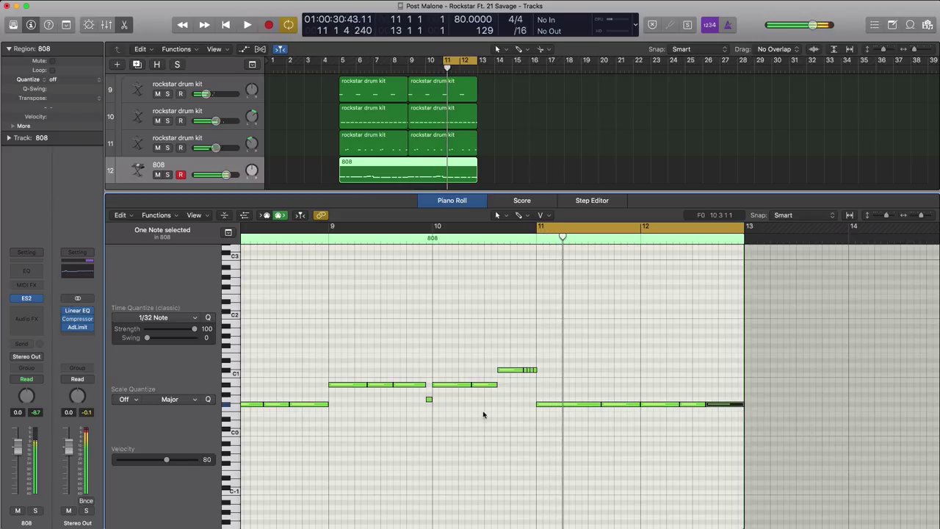
Step: Set the cycle range to bars 5–12 so it covers the whole 808 region
scroll(483, 413, "down", 5)
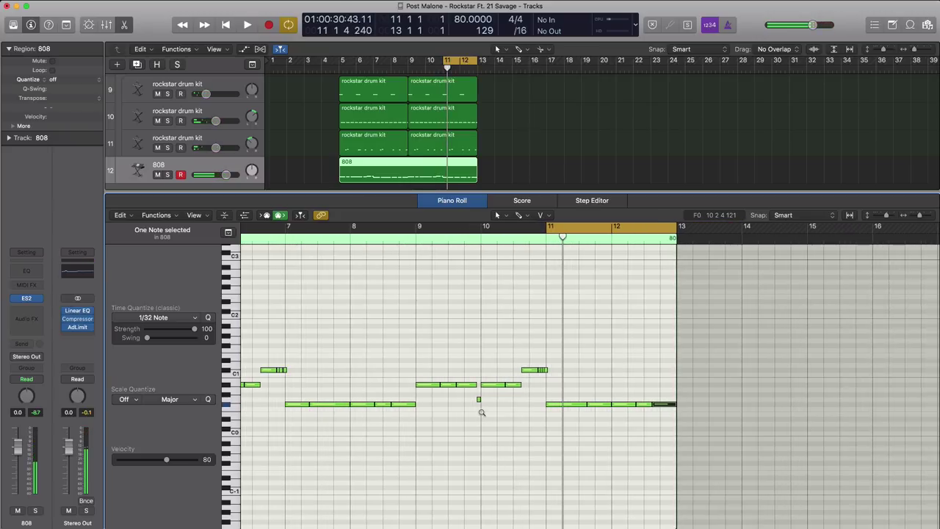
scroll(483, 414, "down", 3)
left_click_drag(286, 235, 639, 236)
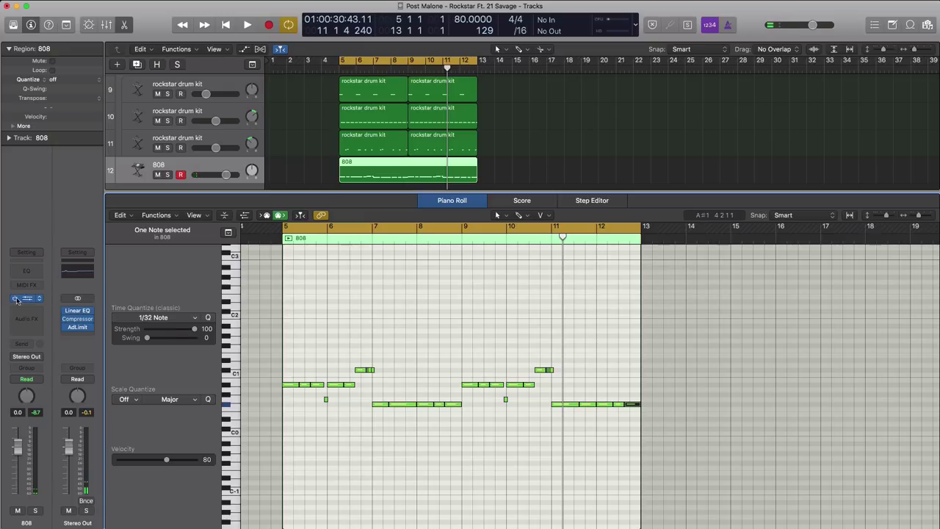
Step: Open the 808's ES2 synth, shorten the envelope 3 release to its minimum while listening to the loop, and close the synth
left_click(26, 300)
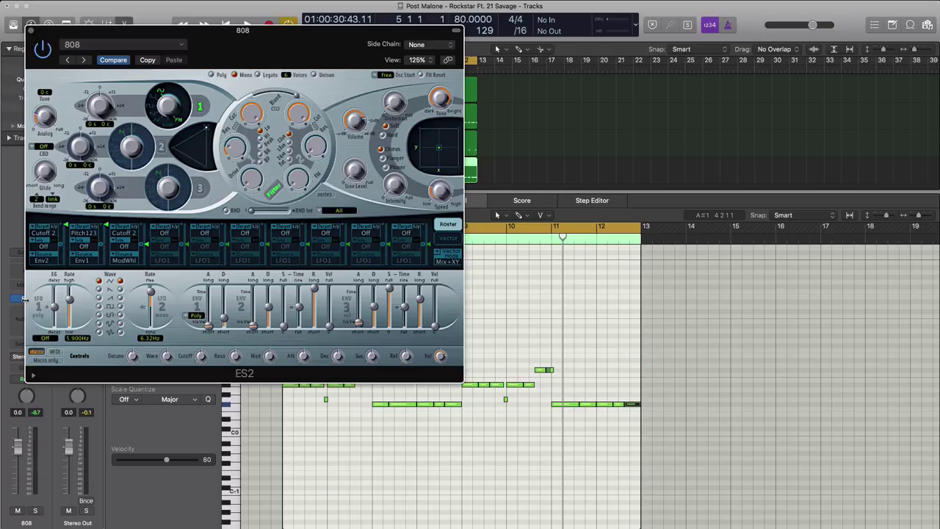
left_click_drag(237, 42, 404, 78)
key("space")
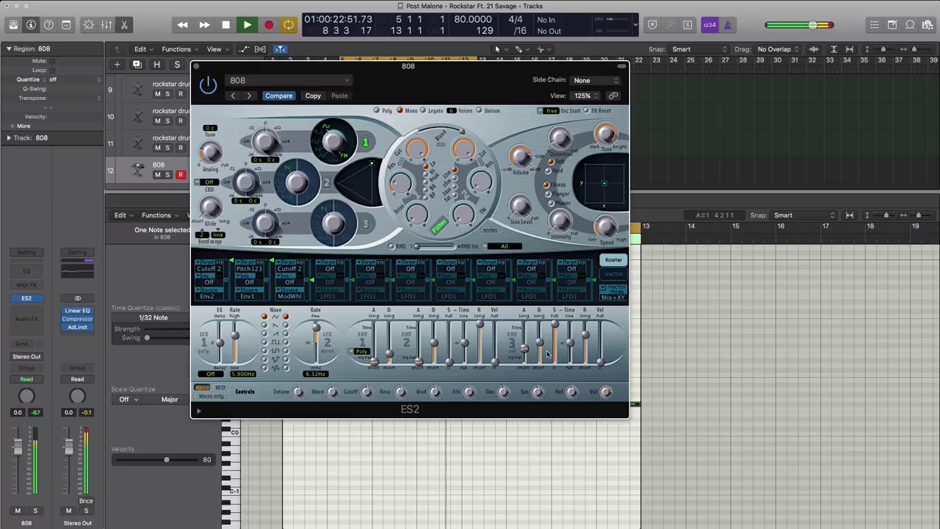
key("space")
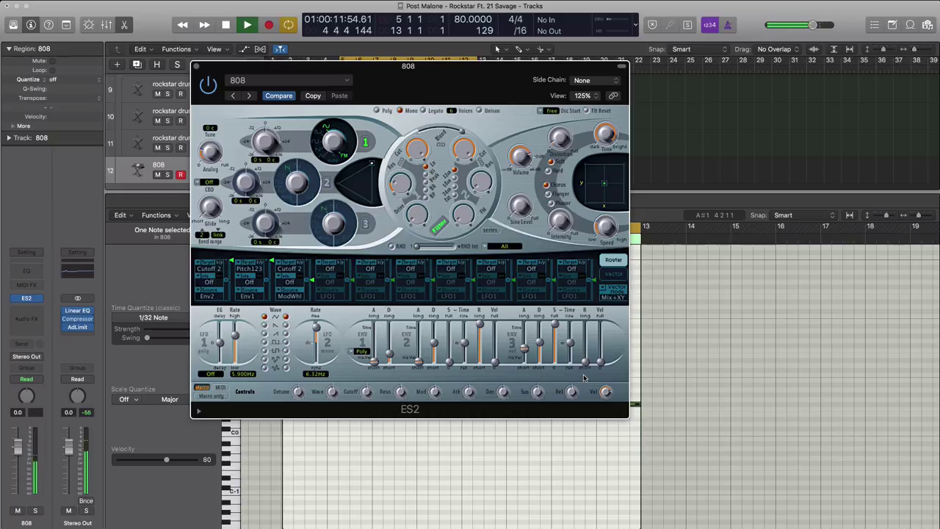
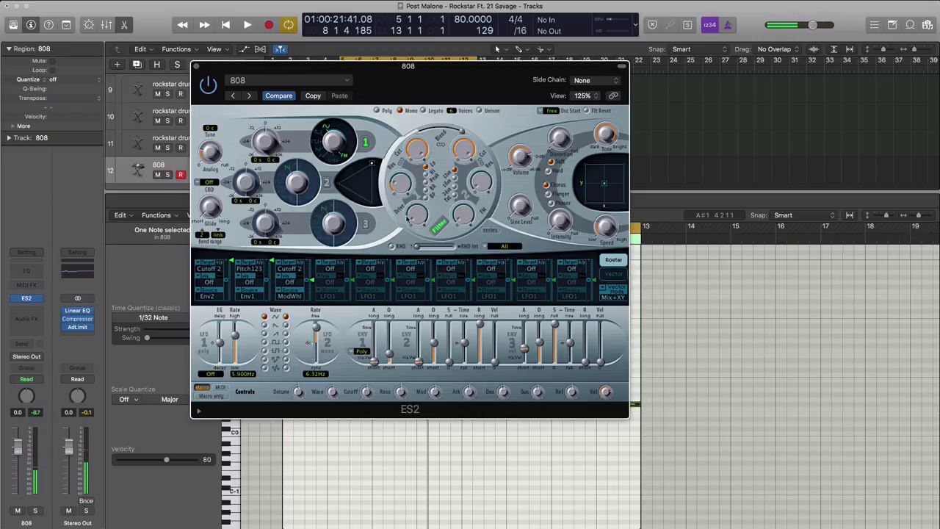
key("space")
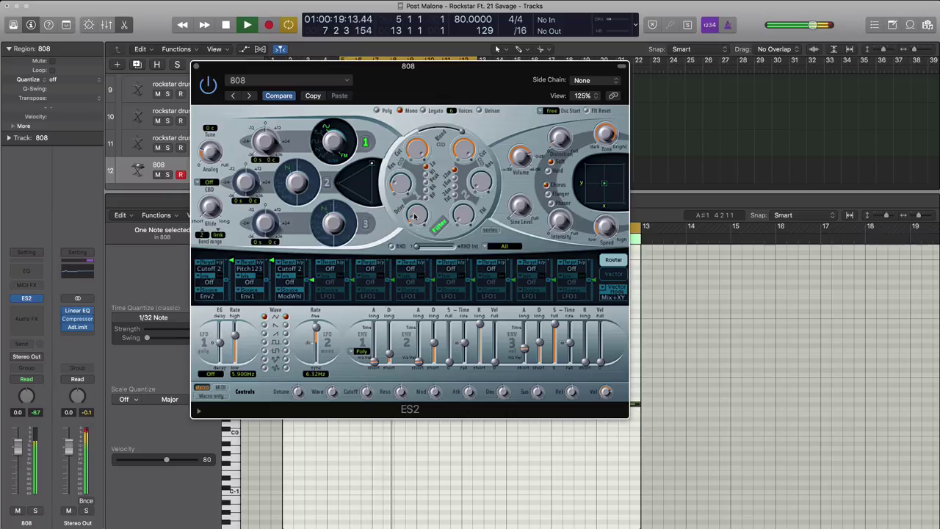
key("space")
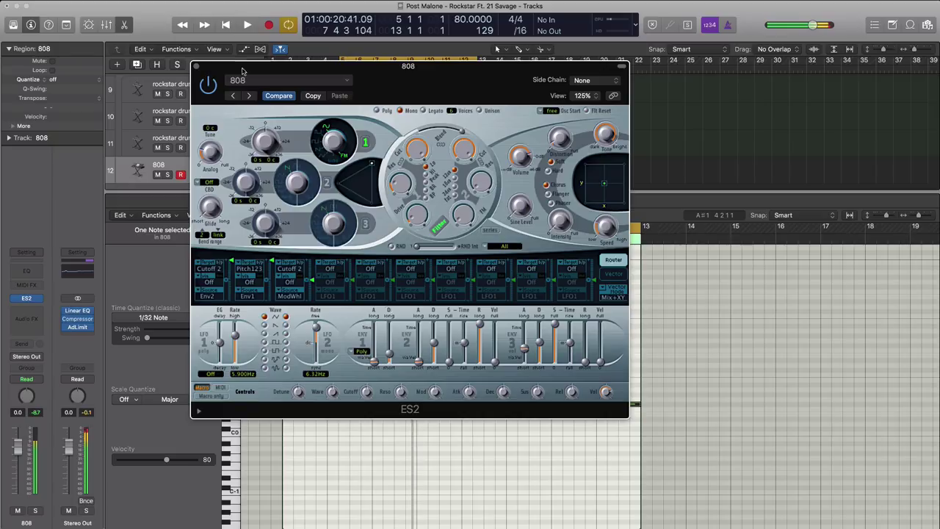
left_click(196, 67)
Step: Insert a Channel EQ on the 808 and set its high cut to 140 Hz with a Q of 1.30 during playback
left_click(31, 271)
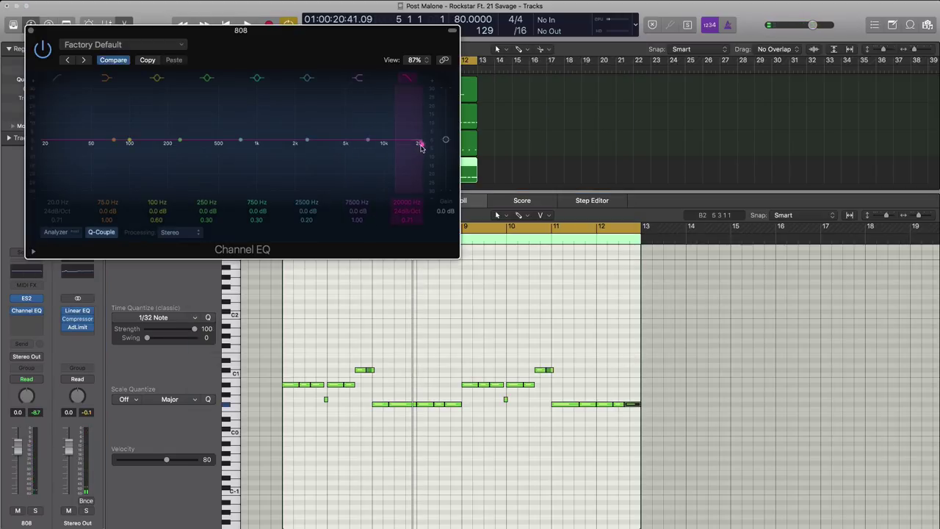
left_click_drag(383, 146, 125, 139)
key("space")
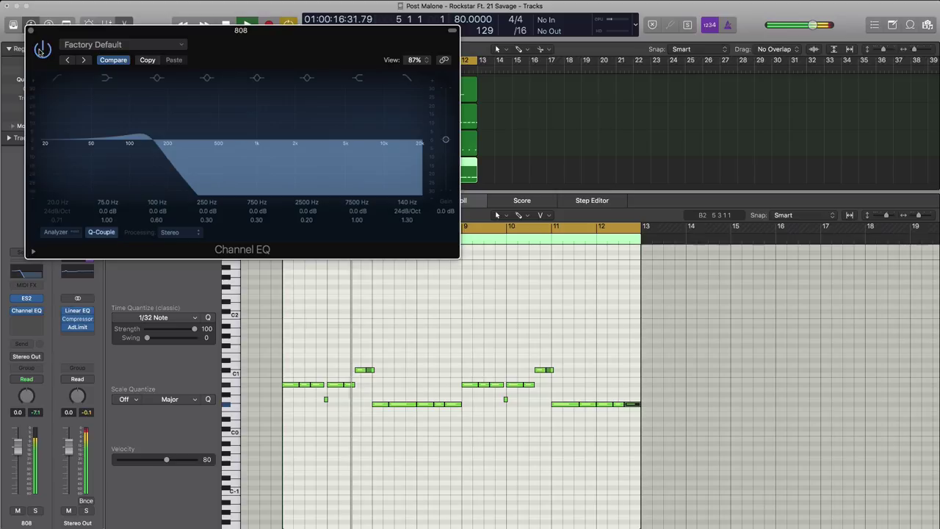
left_click(31, 33)
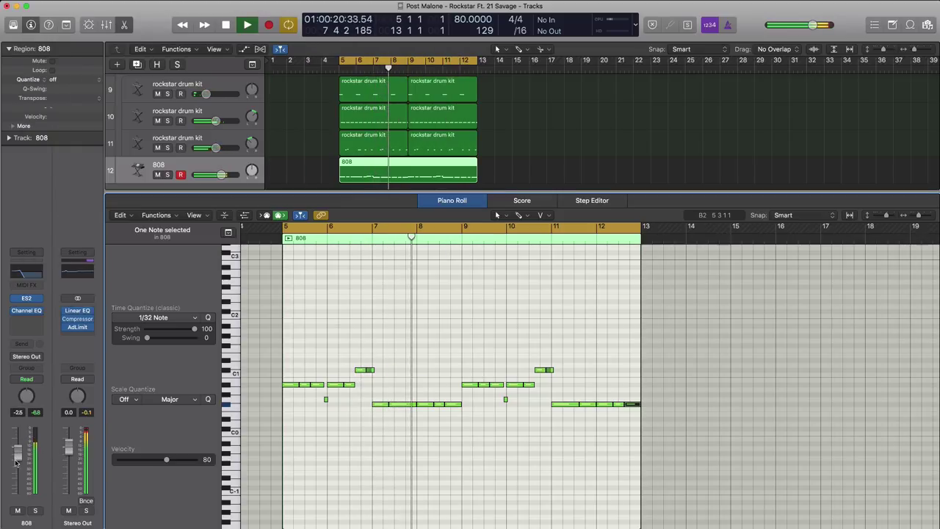
Step: Lower the 808 channel's volume to -2.6 dB and return to the full track view
left_click_drag(18, 449, 18, 461)
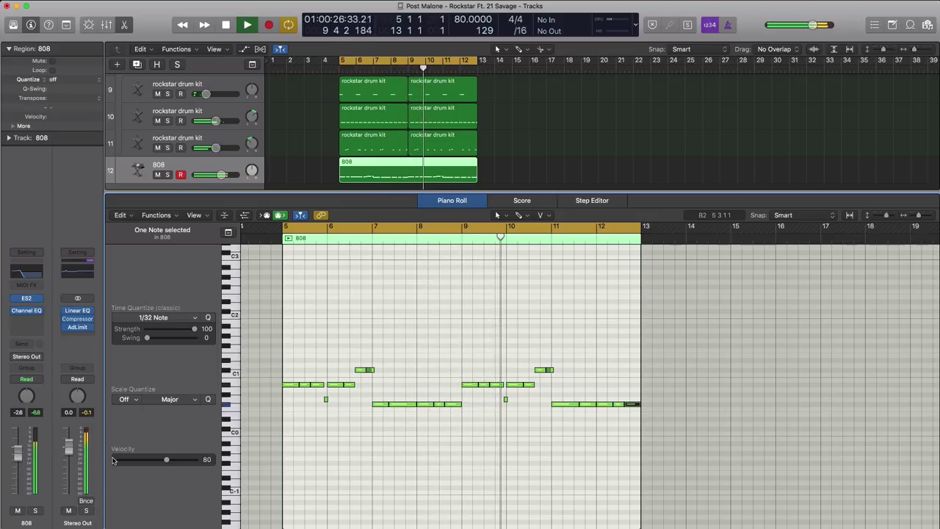
key("x")
key("x")
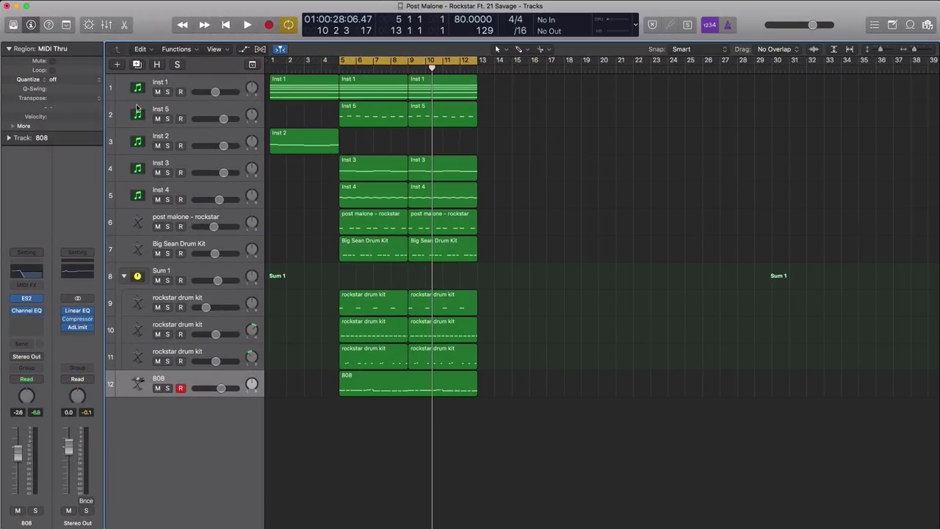
Step: Create a new software instrument track and load the Steinway Grand Piano patch on it
left_click(116, 64)
key("Return")
key("y")
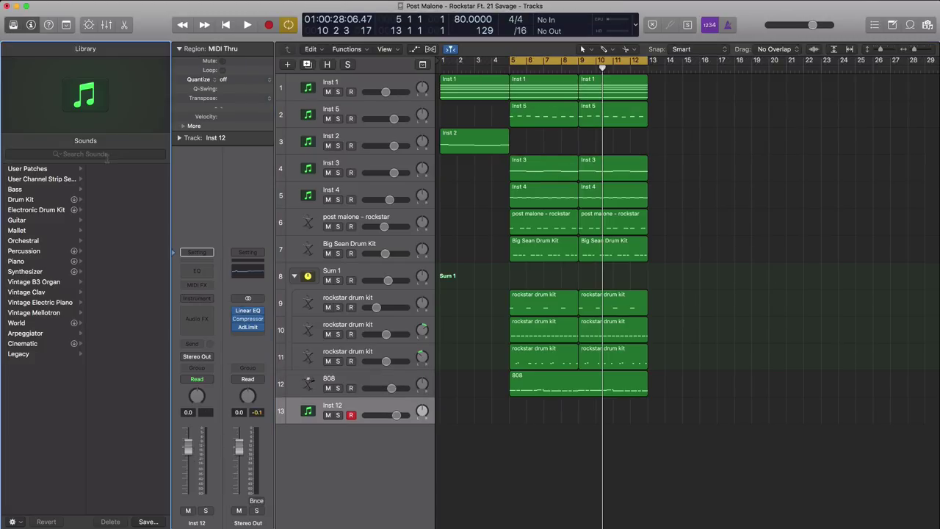
left_click(15, 262)
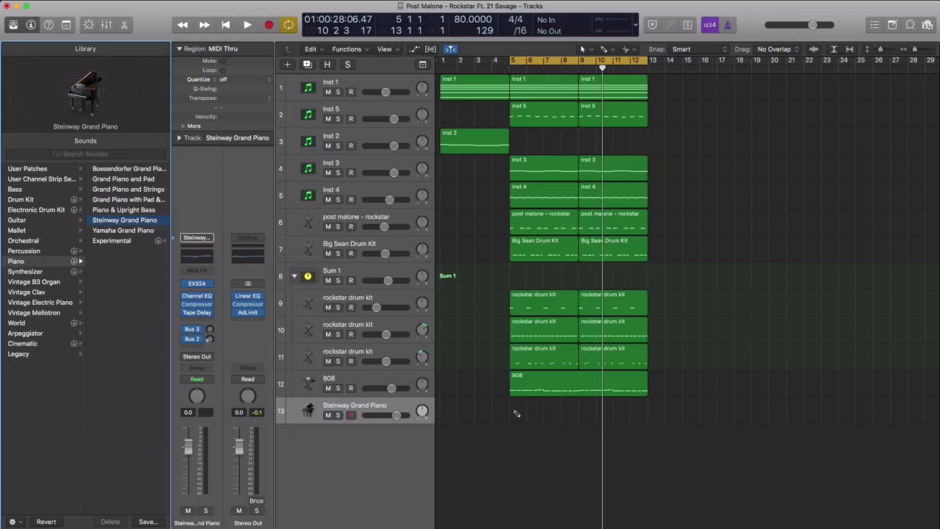
Step: Create a piano region spanning bars 5–8, set the cycle range to the same bars and play it briefly
left_click(517, 414, "super")
left_click_drag(525, 416, 578, 422)
left_click_drag(523, 66, 579, 65)
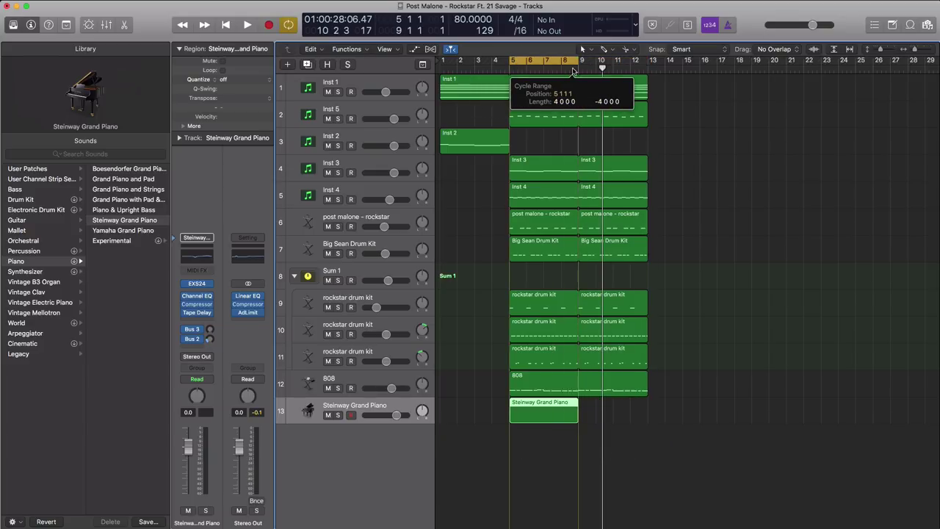
key("space")
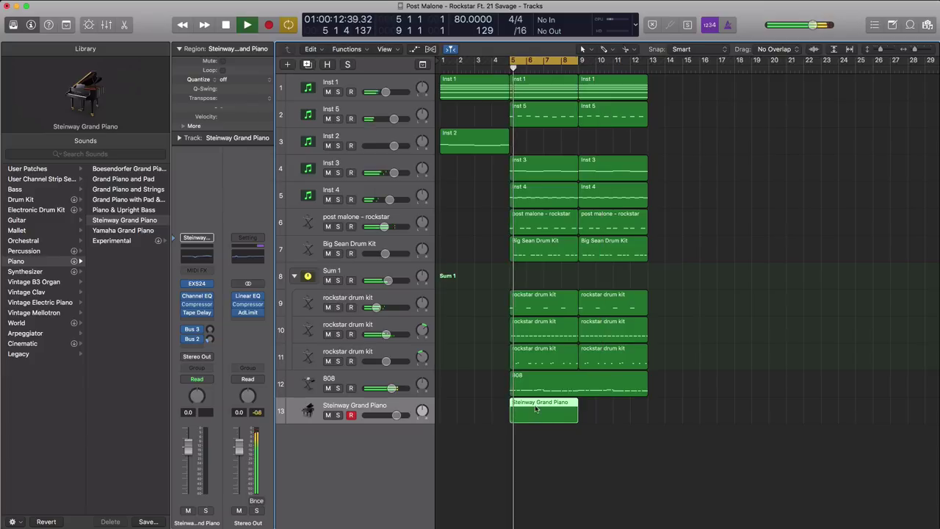
key("space")
Step: Draw a G1 note in the Steinway Grand Piano region from bar 5 to the middle of bar 6
key("p")
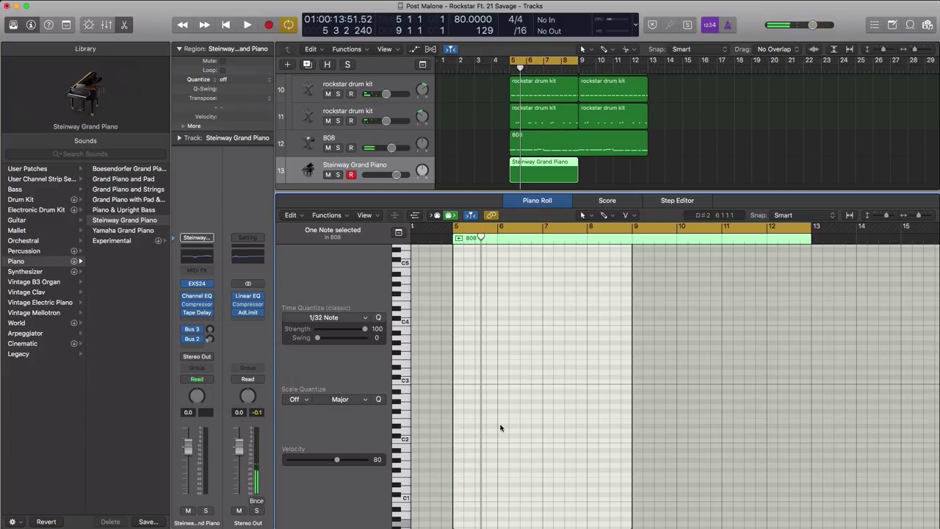
scroll(501, 428, "down", 2)
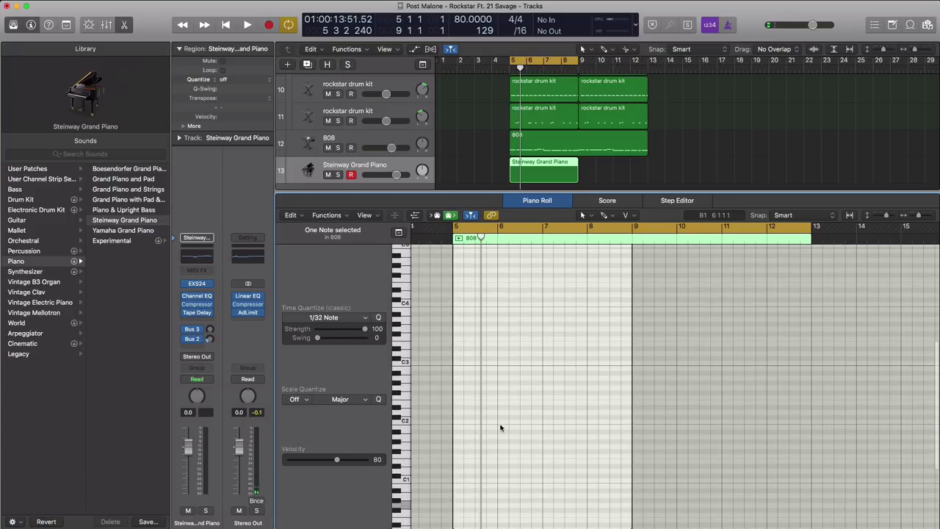
scroll(500, 428, "up", 2)
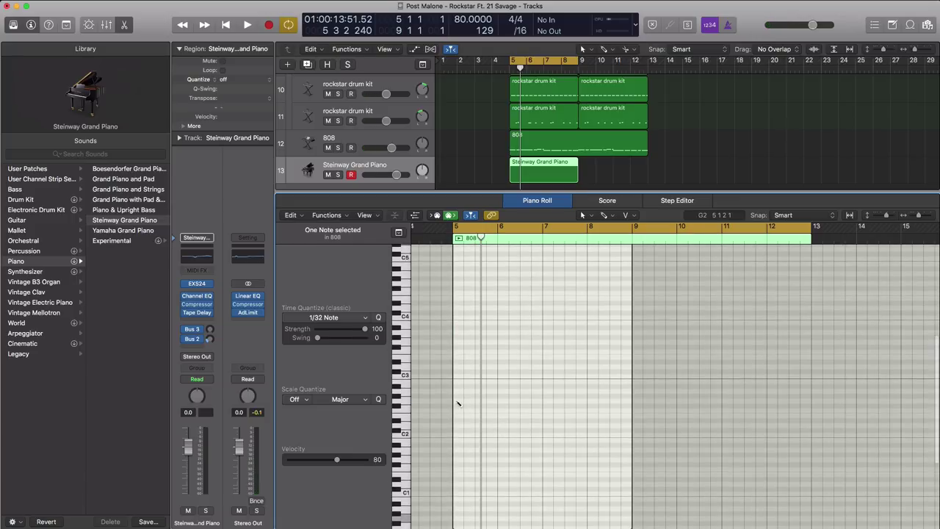
left_click(458, 403)
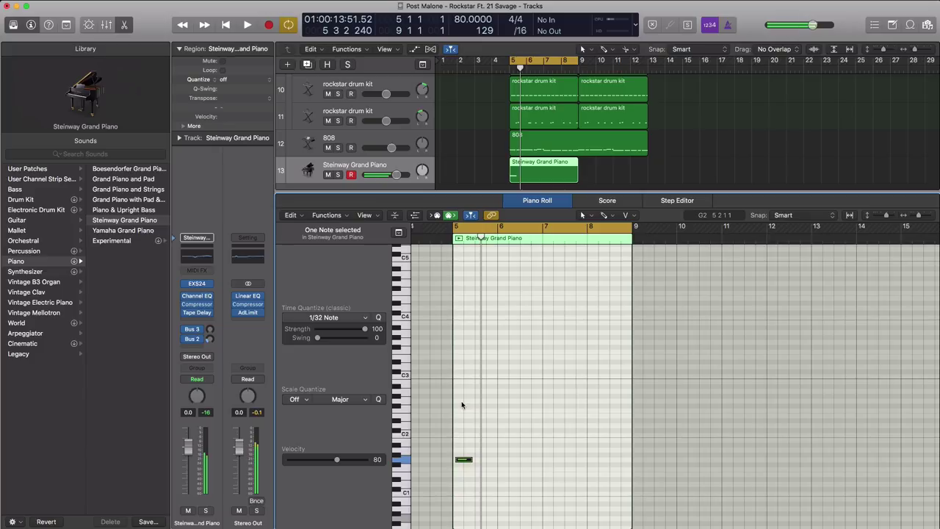
left_click_drag(464, 462, 519, 461)
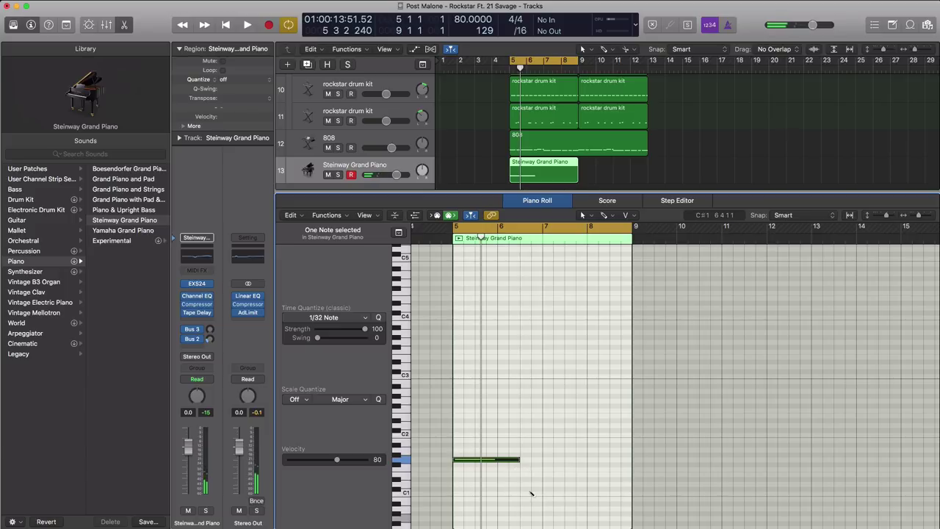
Step: Add an A♯0 note over the second half of bar 6 and a lower note spanning bars 7–8
left_click(523, 504)
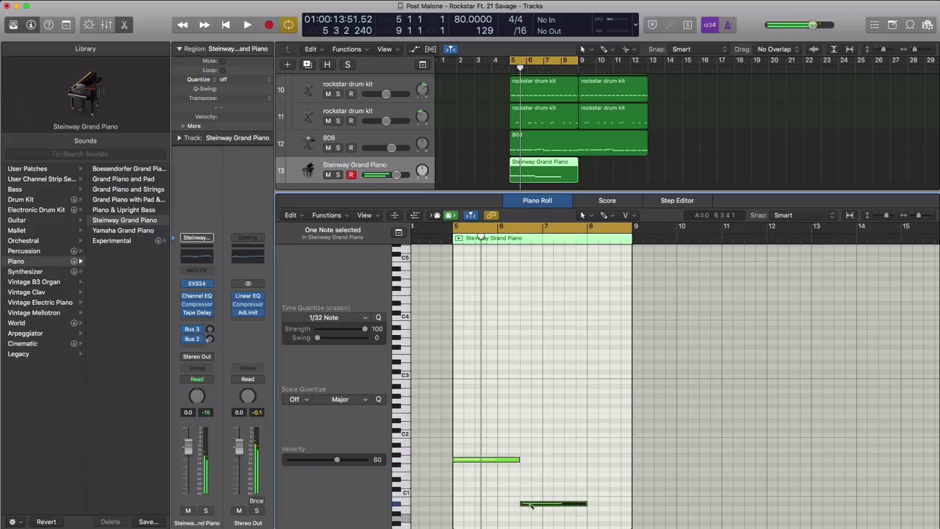
left_click_drag(585, 505, 544, 504)
scroll(579, 505, "down", 1)
scroll(579, 504, "down", 2)
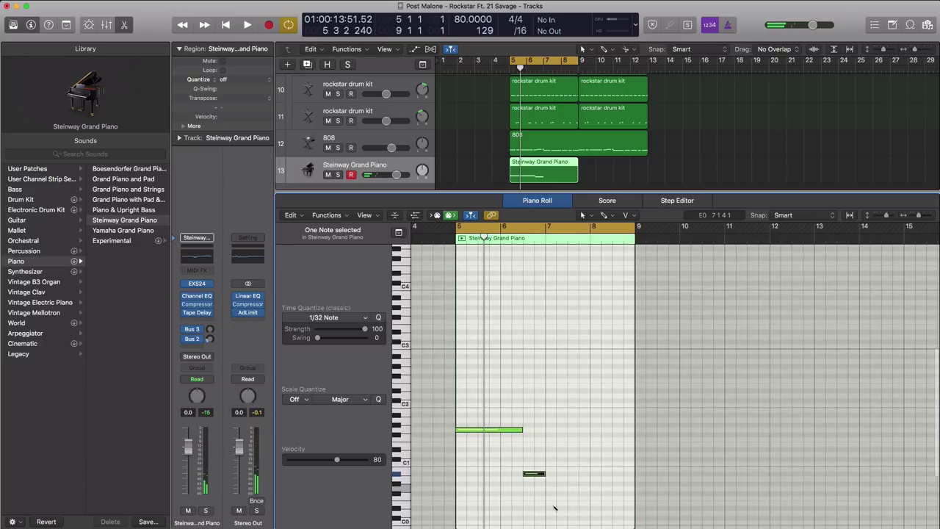
left_click_drag(566, 508, 634, 507)
Step: Lower the Steinway Grand Piano track's volume to -15.4 dB during playback
key("space")
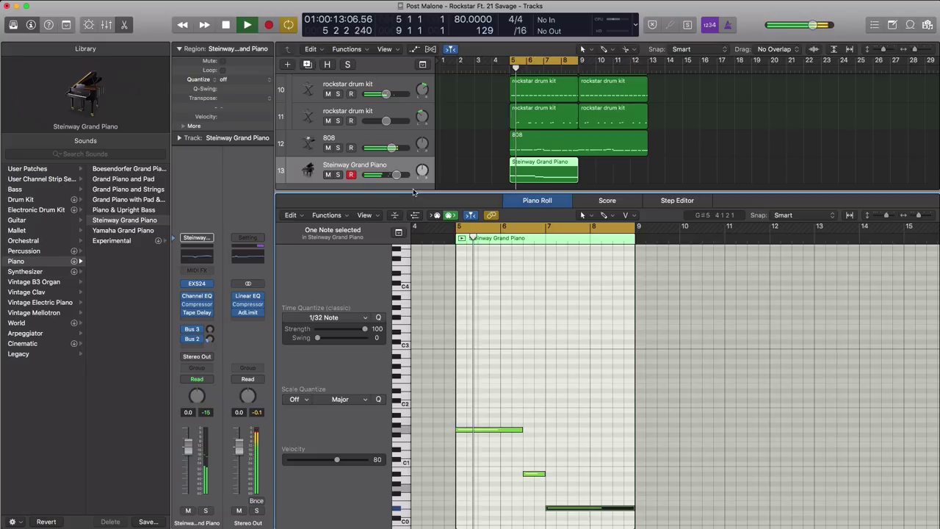
left_click_drag(396, 175, 382, 175)
left_click_drag(378, 175, 376, 175)
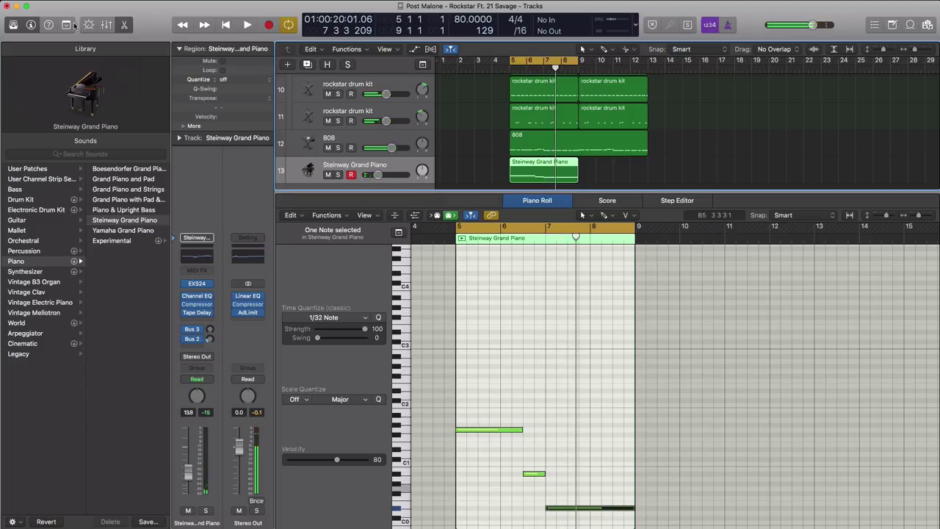
Step: Copy the piano region to bars 9–12 and extend the cycle range to cover bars 5–12
key("b")
left_click_drag(526, 332, 595, 332)
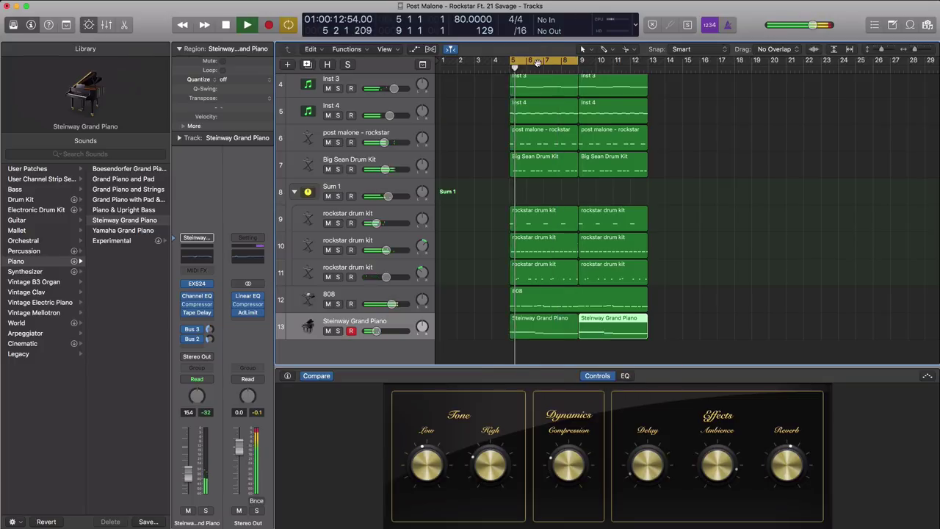
left_click_drag(577, 60, 648, 60)
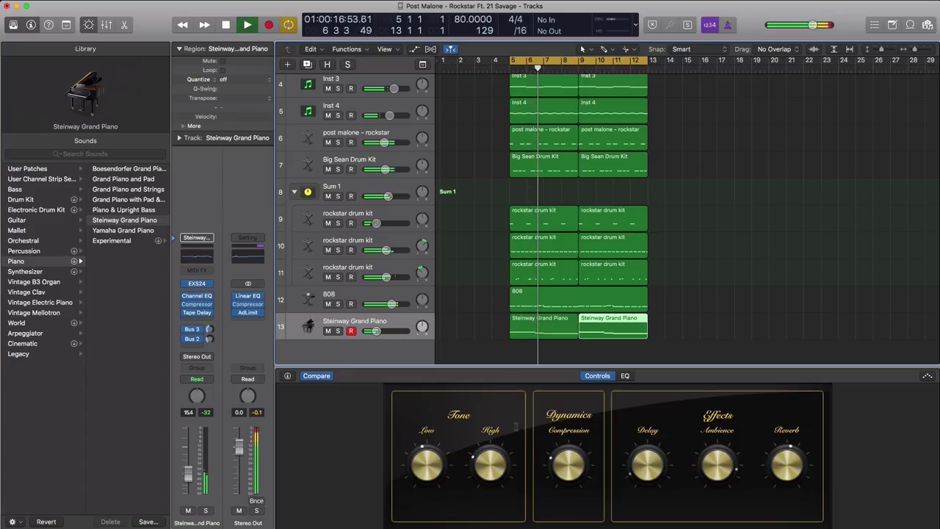
Step: Set the piano's compression to -25.0 dB and its high tone to 0.0 dB
mouse_move(564, 467)
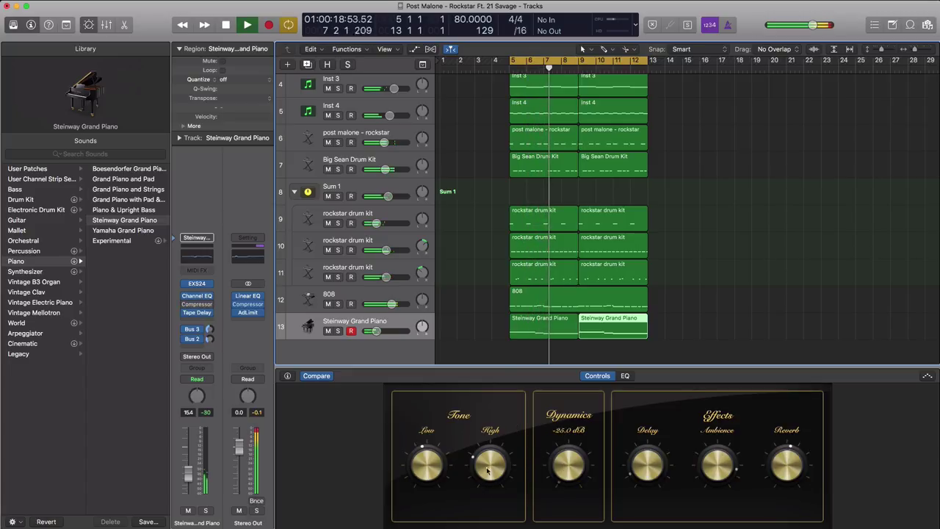
mouse_move(487, 471)
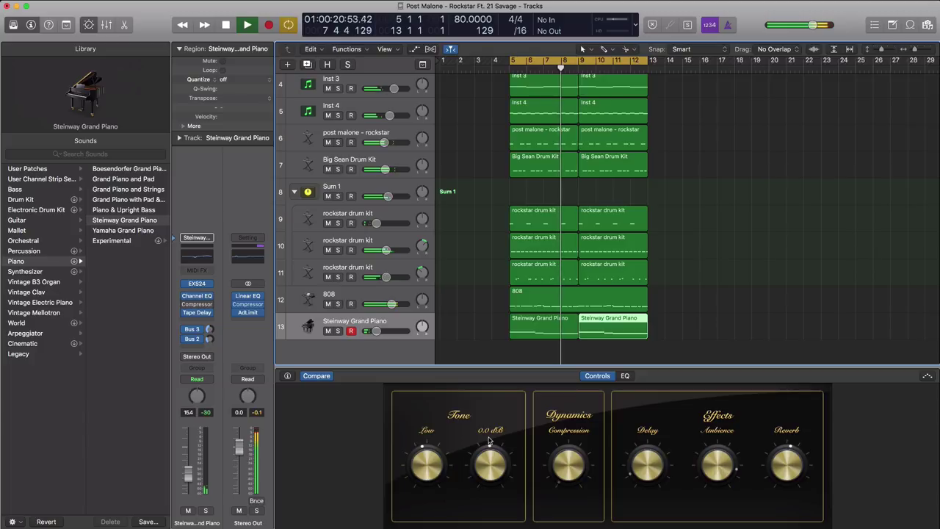
Step: Solo the piano and lower the high cut in its Channel EQ to the low mids, raising the filter's Q
key("s")
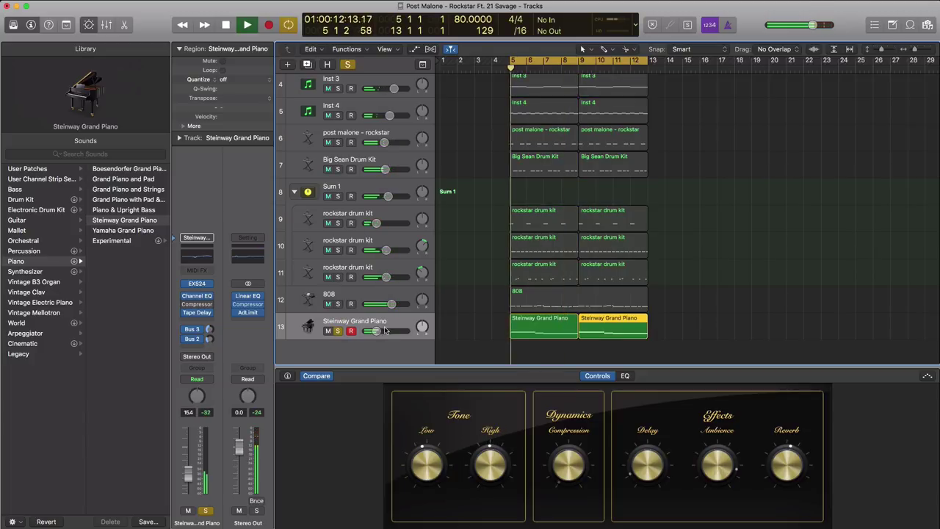
key("space")
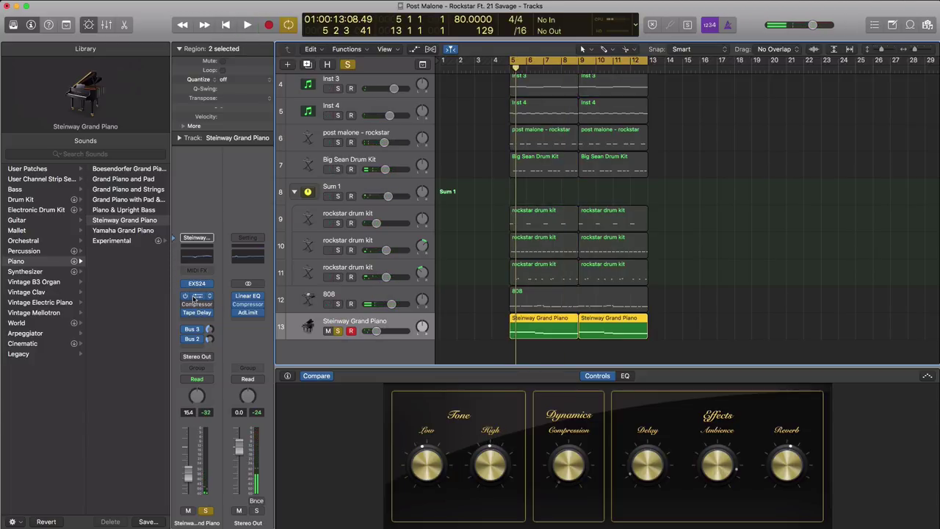
left_click(196, 296)
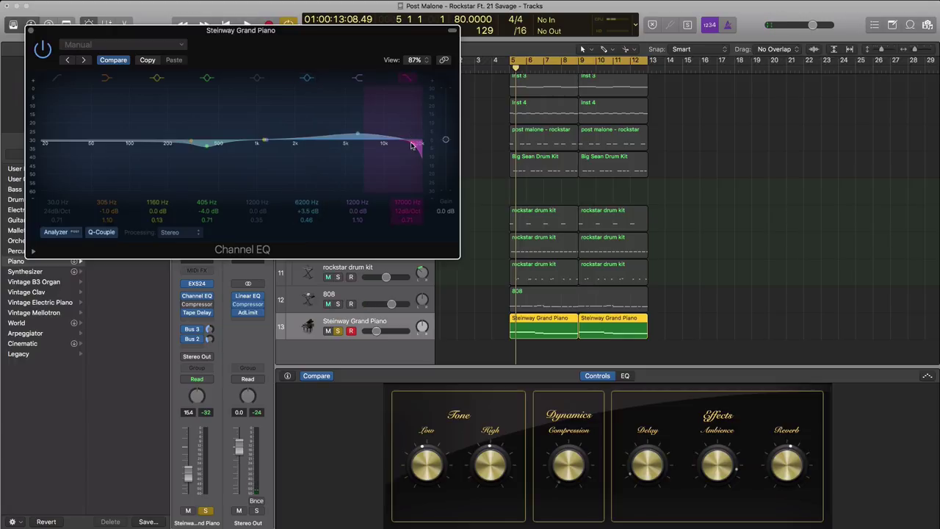
left_click_drag(350, 153, 212, 137)
key("space")
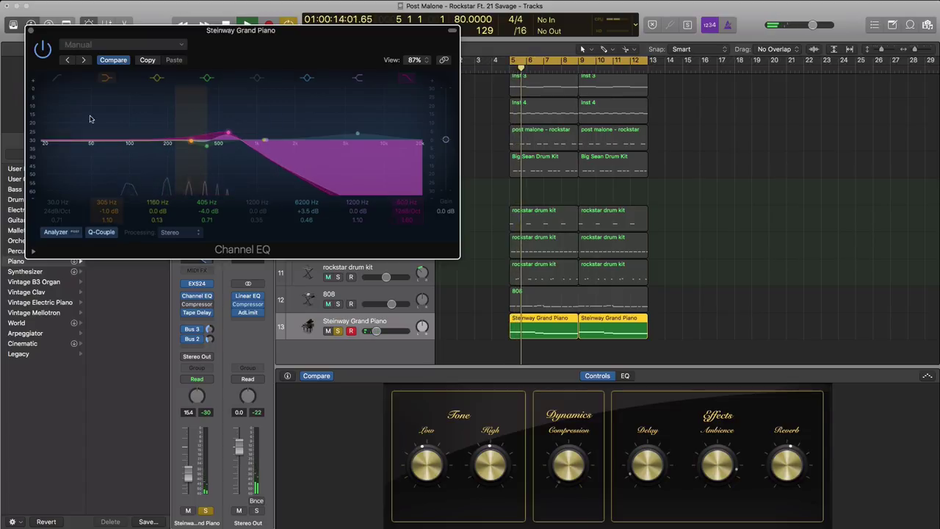
left_click(40, 46)
left_click(30, 31)
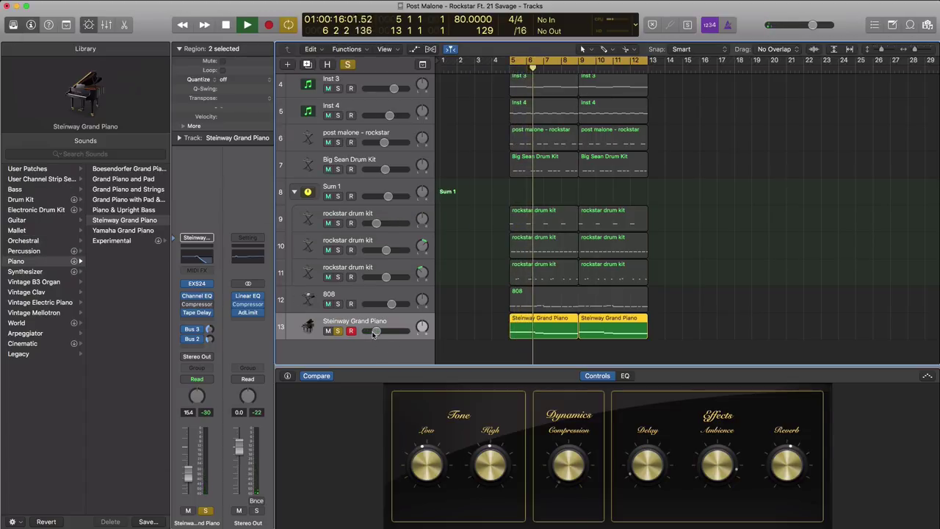
Step: Raise the piano track's volume to -10.6 dB and turn off its solo to hear it in the full mix
left_click_drag(375, 332, 378, 331)
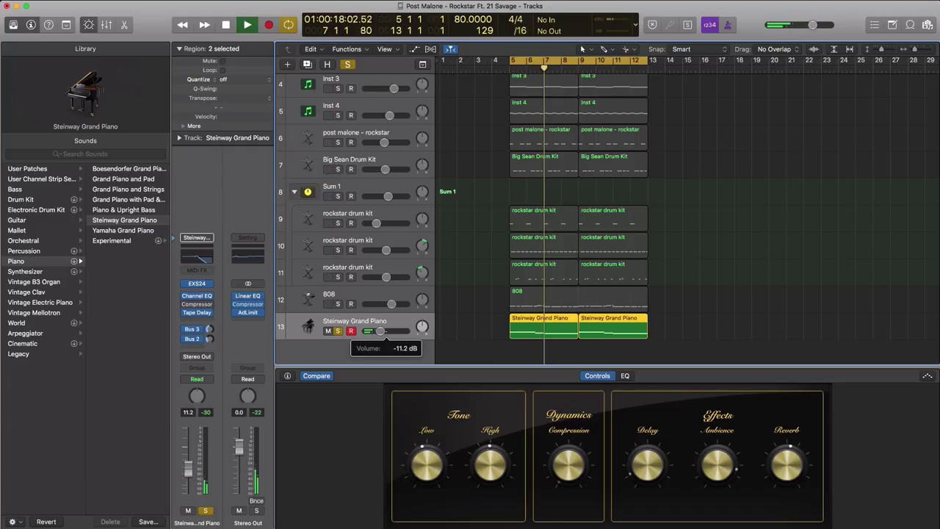
left_click(338, 331)
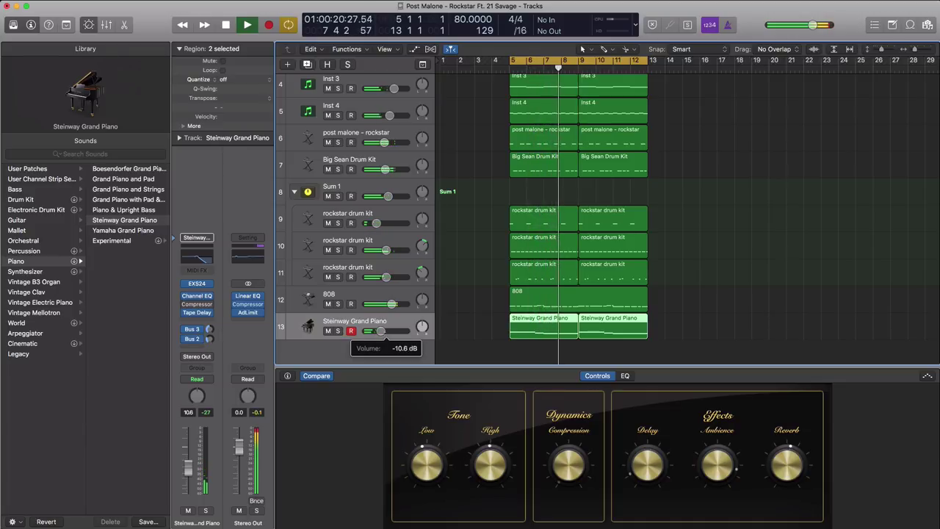
key("space")
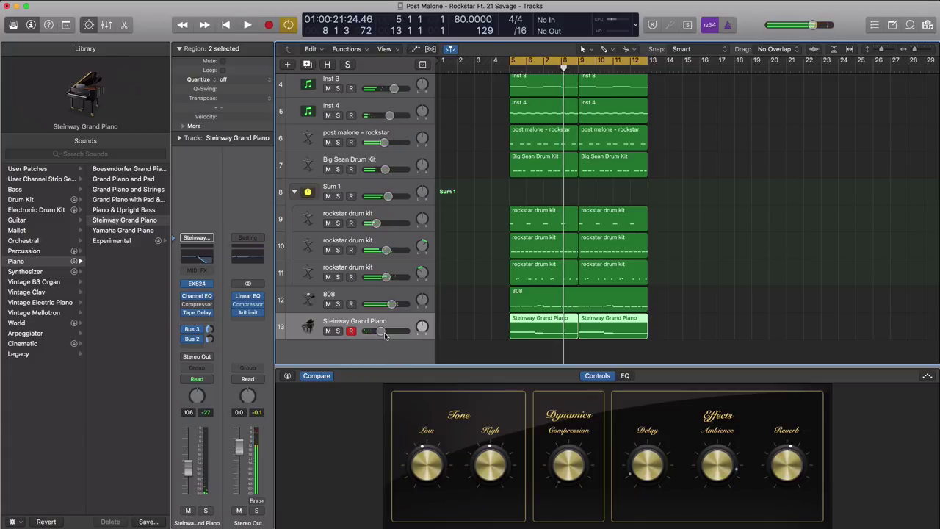
Step: Duplicate the Steinway Grand Piano track and create an empty region spanning bars 5–8 on the copy
key("x")
key("x")
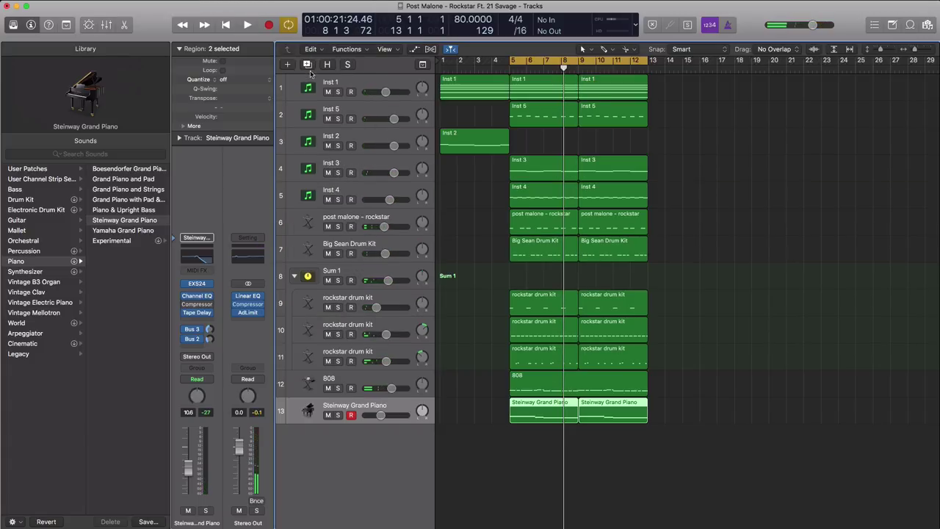
key("super+d")
left_click(515, 449)
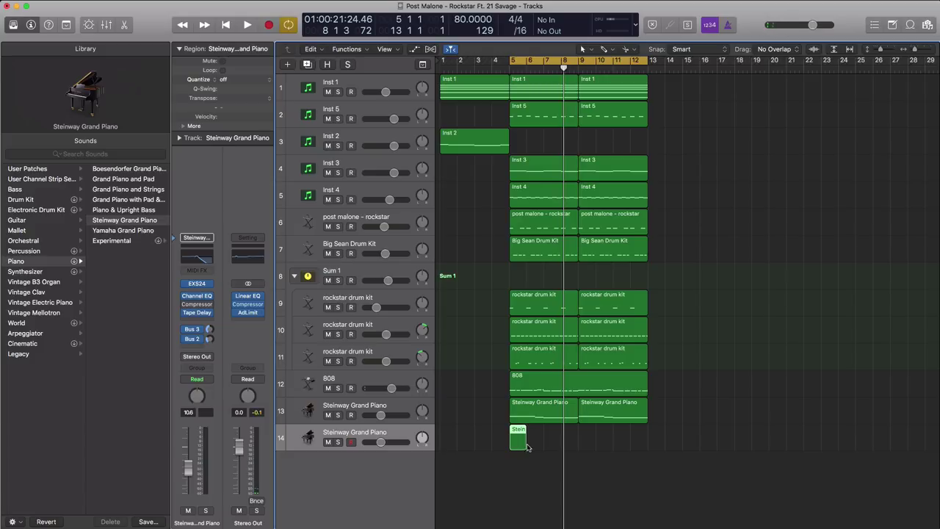
left_click_drag(544, 445, 577, 445)
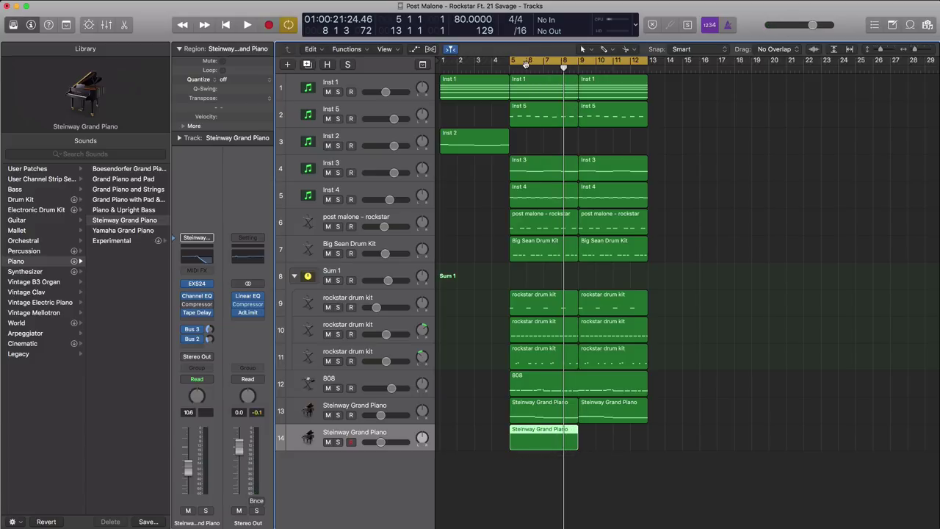
Step: Shorten the cycle range to bars 5–8 and solo both piano tracks
left_click_drag(648, 65, 576, 69)
key("r")
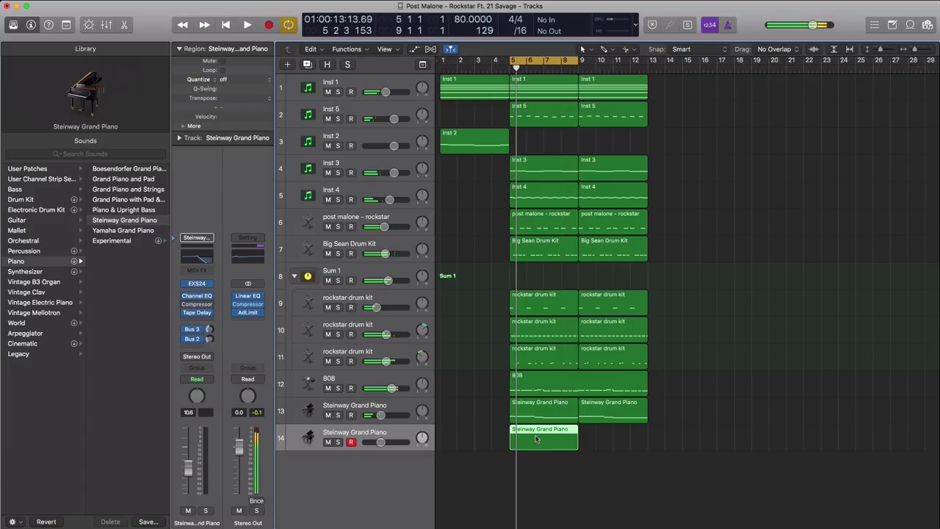
left_click(338, 416)
left_click(337, 441)
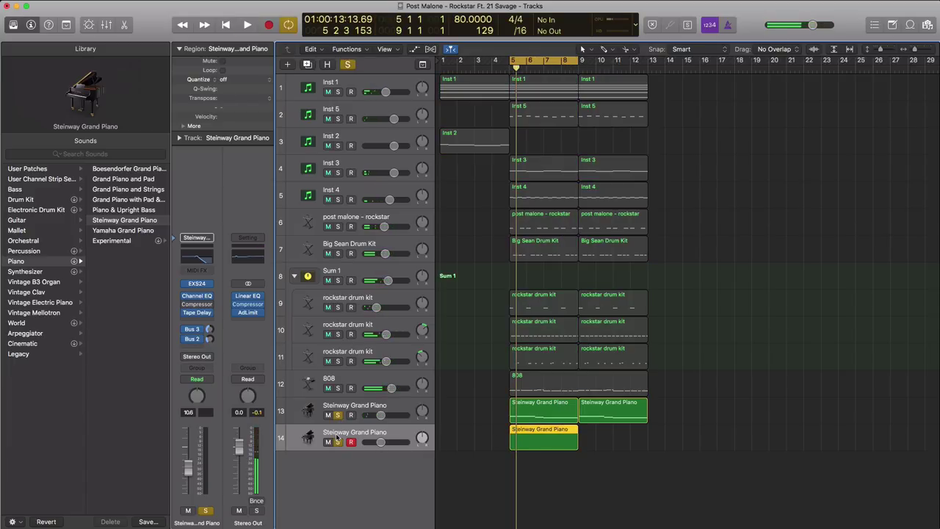
Step: Draw a two-bar G3 note starting at bar 5 in the second piano track's region
double_click(526, 430)
scroll(493, 430, "down", 3)
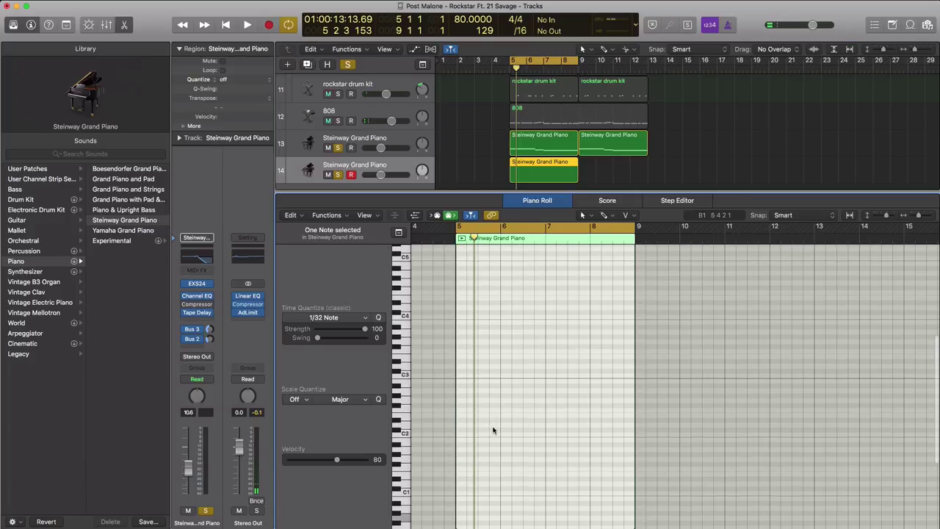
scroll(493, 430, "up", 1)
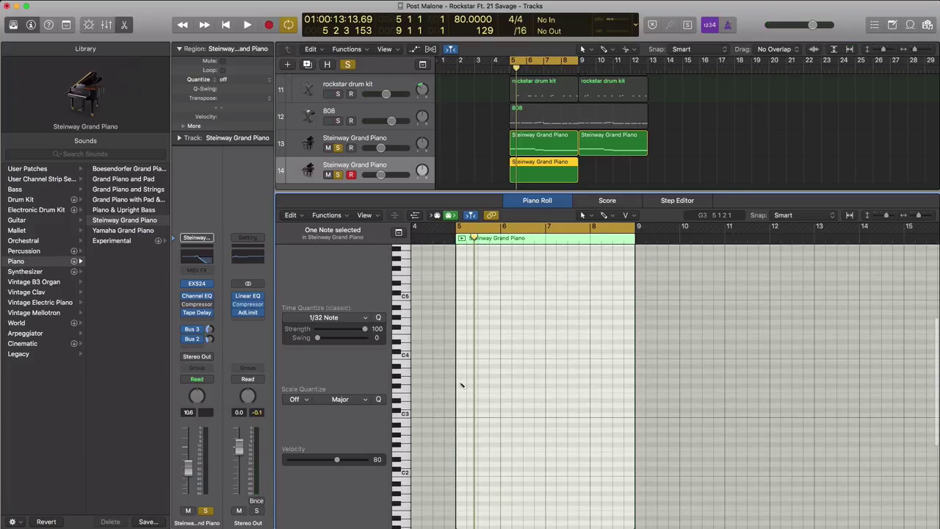
left_click(461, 381)
left_click_drag(512, 384, 506, 385)
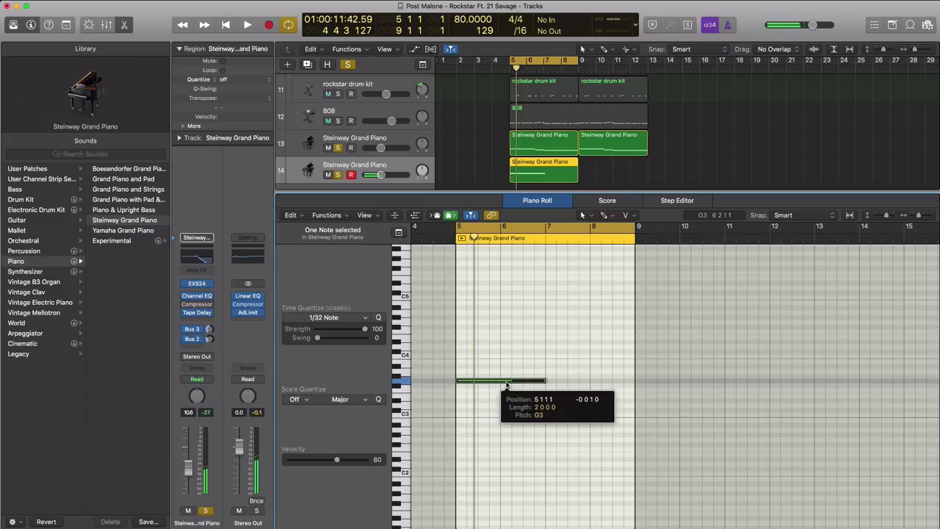
Step: Shorten the G3 note to the first three beats of bar 5, checking it with playback
key("space")
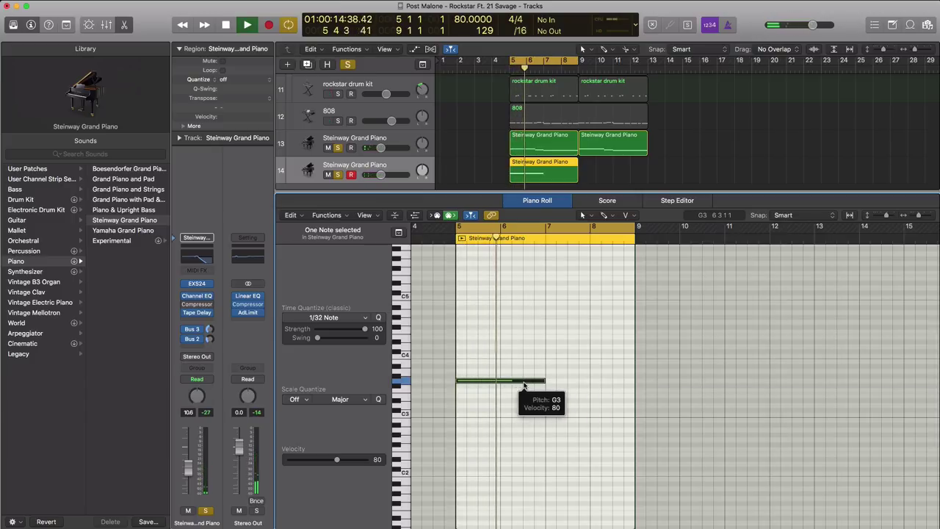
key("space")
key("super+Right")
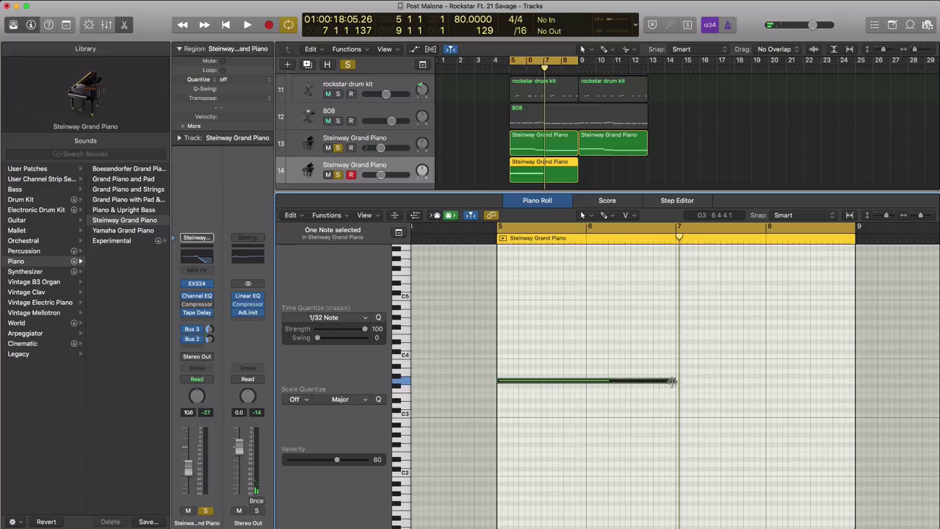
left_click_drag(671, 381, 562, 387)
key("space")
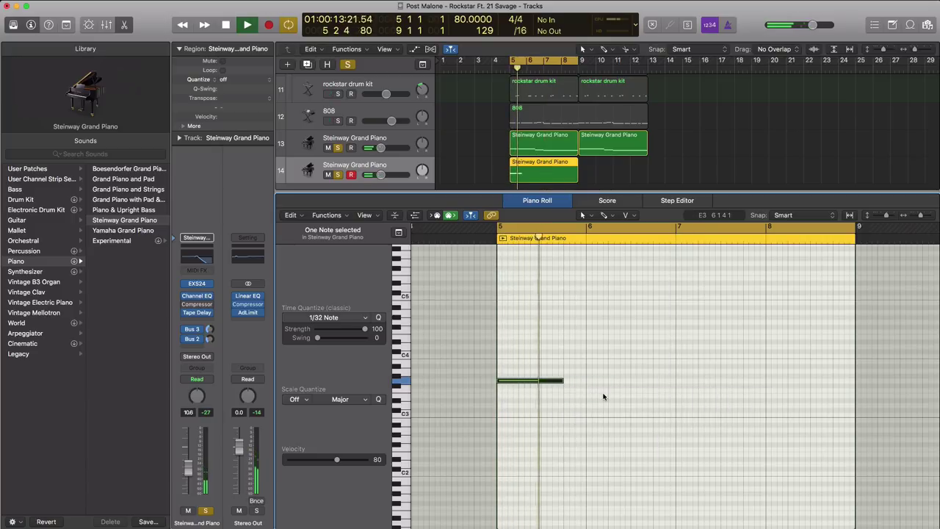
key("space")
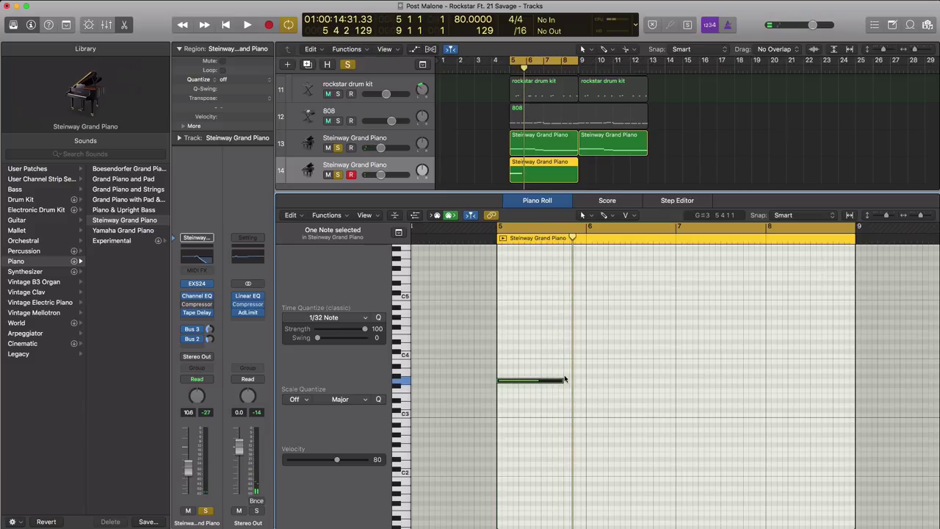
Step: Fill the last beat of bar 5 with four sixteenth-note A3 notes
left_click(567, 372, "super")
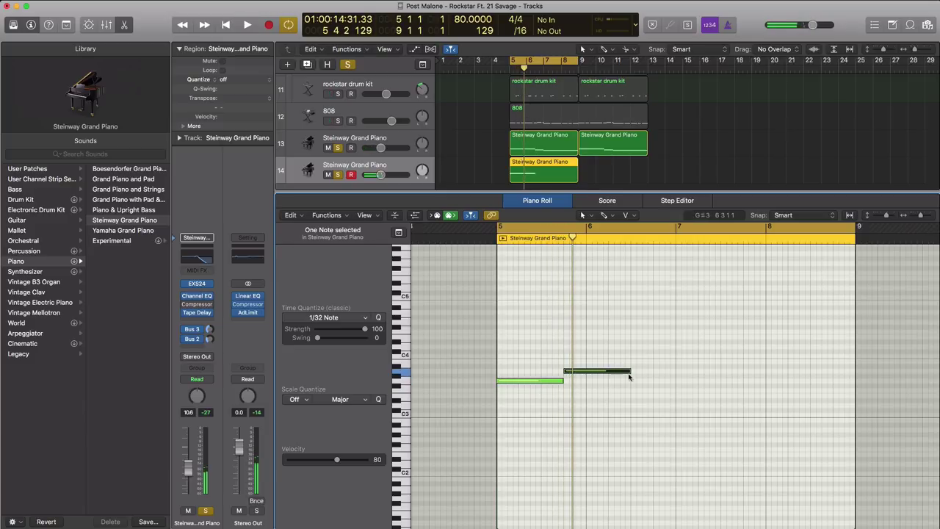
left_click_drag(629, 376, 583, 372)
left_click(578, 375, "ctrl+alt")
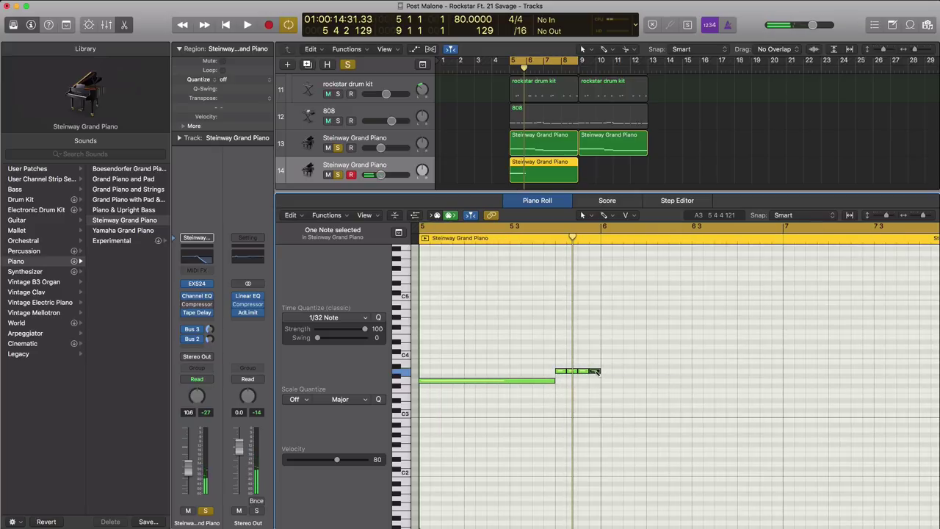
Step: Extend the sixteenth-note A3 run through the first two beats of bar 6 and check it with playback
left_click(616, 371)
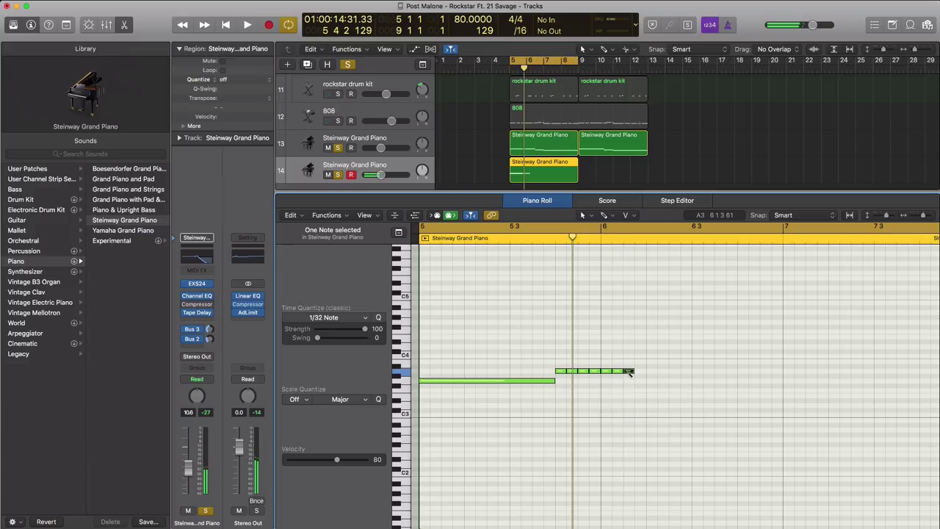
left_click(629, 371)
left_click(674, 371)
left_click(685, 372)
key("space")
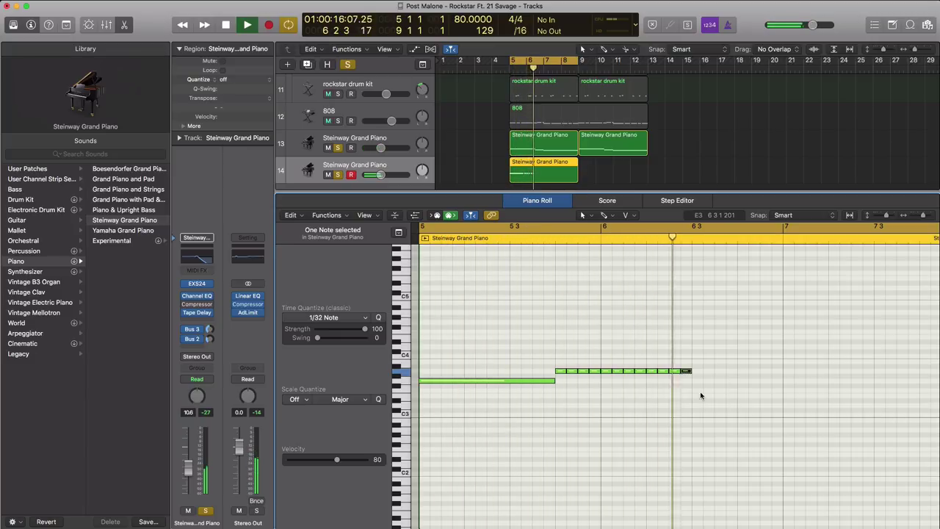
key("space")
Step: Raise the A3 run to A#3 and fill the rest of bar 6 with sixteenth notes: five A3, one A#3, one A3
scroll(699, 384, "right", 2)
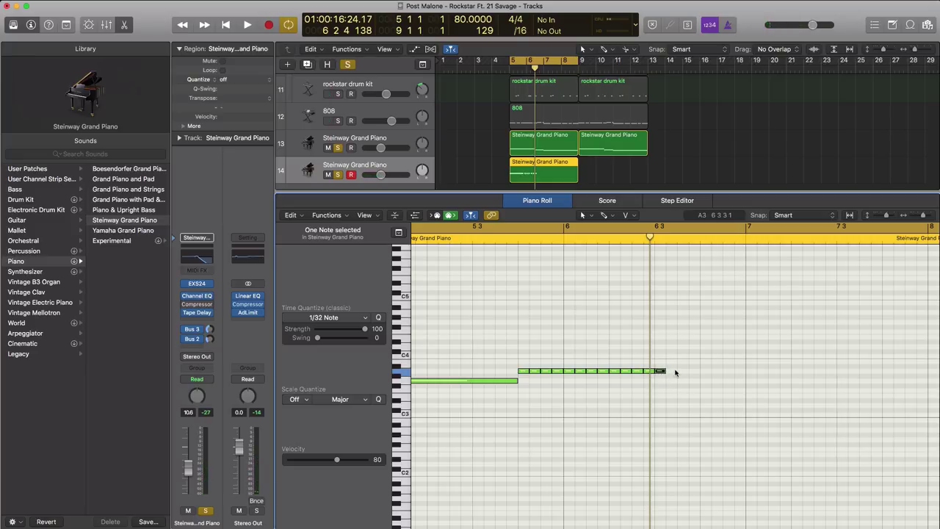
left_click_drag(521, 372, 521, 368)
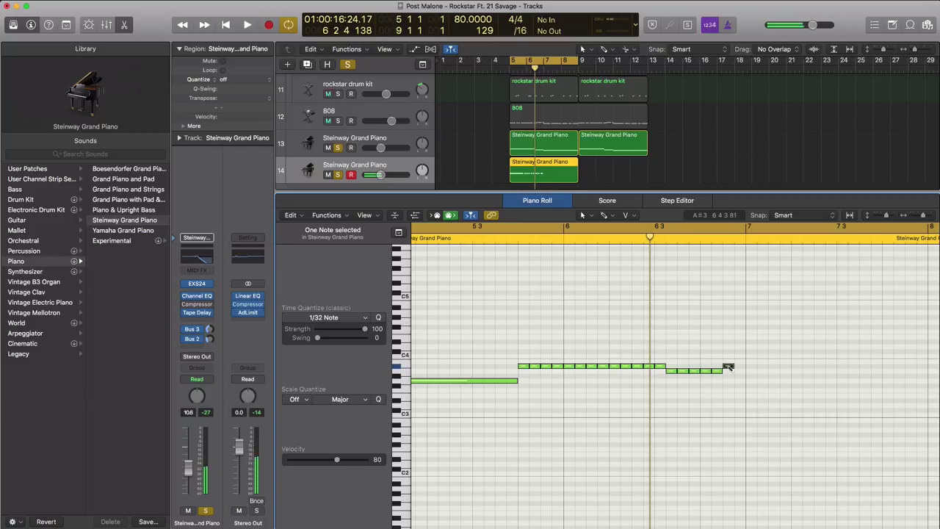
key("space")
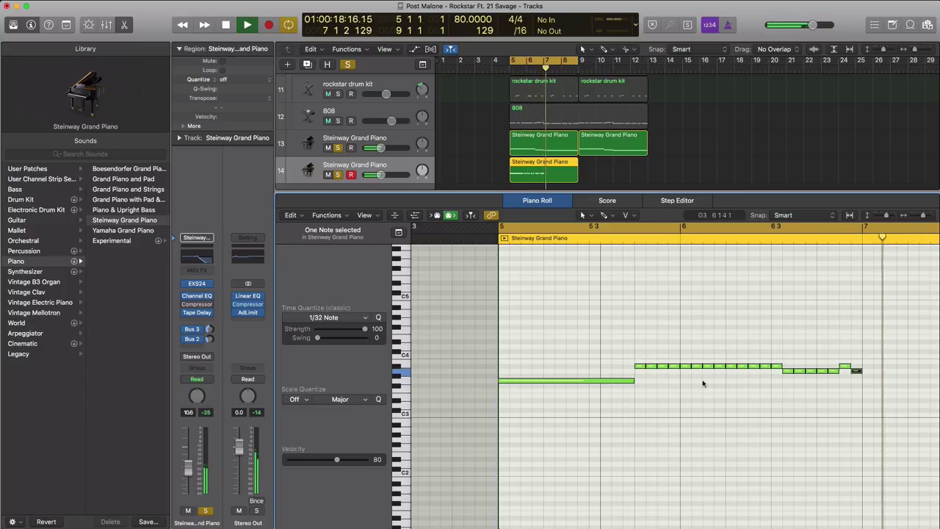
key("space")
Step: Copy all 21 notes of the bar 5–6 piano pattern to bar 7
left_click(600, 453, "ctrl+alt")
scroll(630, 442, "right", 10)
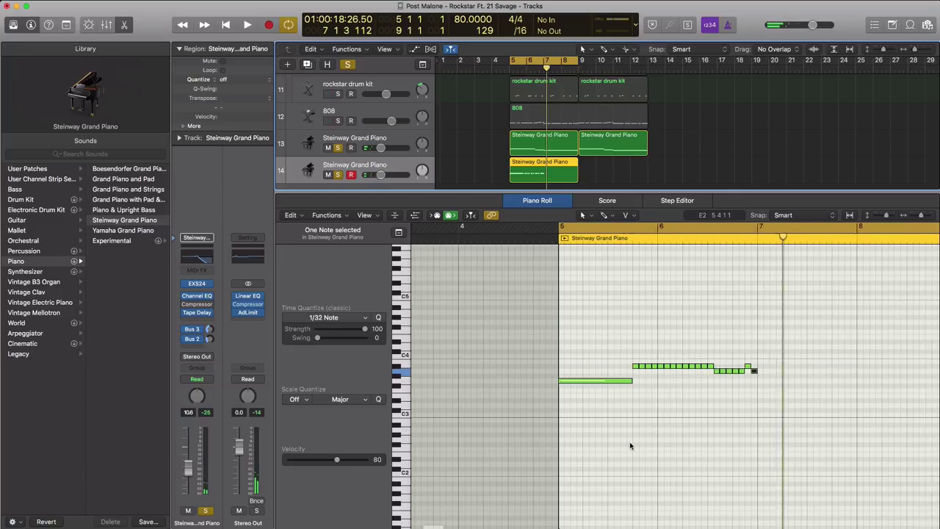
left_click_drag(671, 412, 471, 353)
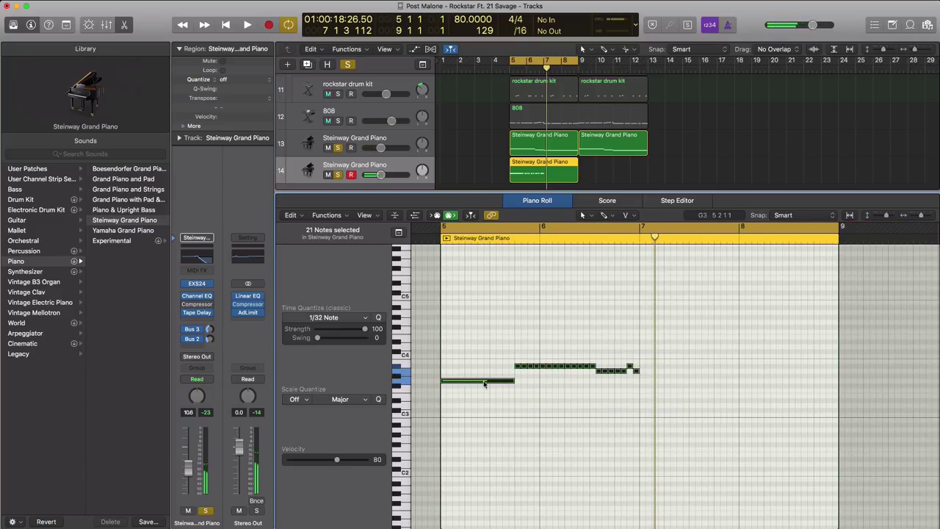
left_click_drag(484, 383, 666, 383)
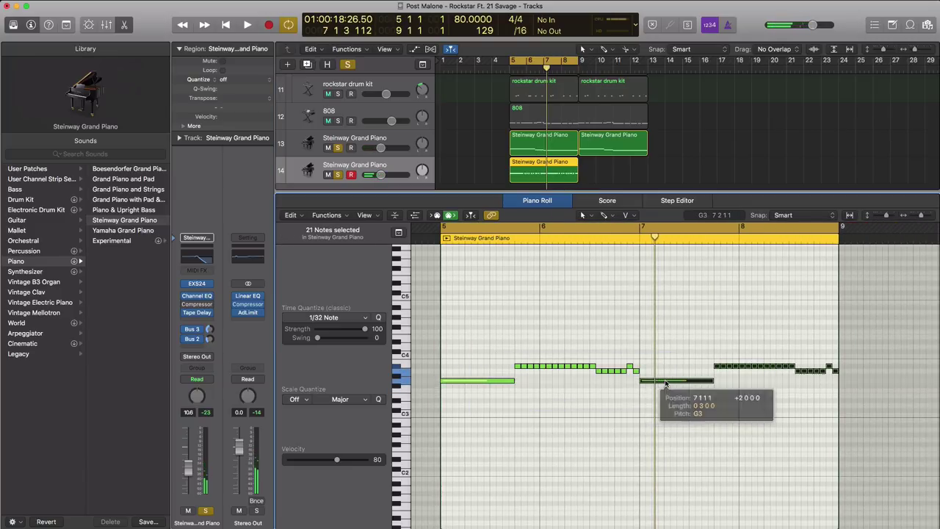
Step: Return to the full track view and unsolo both piano tracks during playback
key("space")
key("x")
key("x")
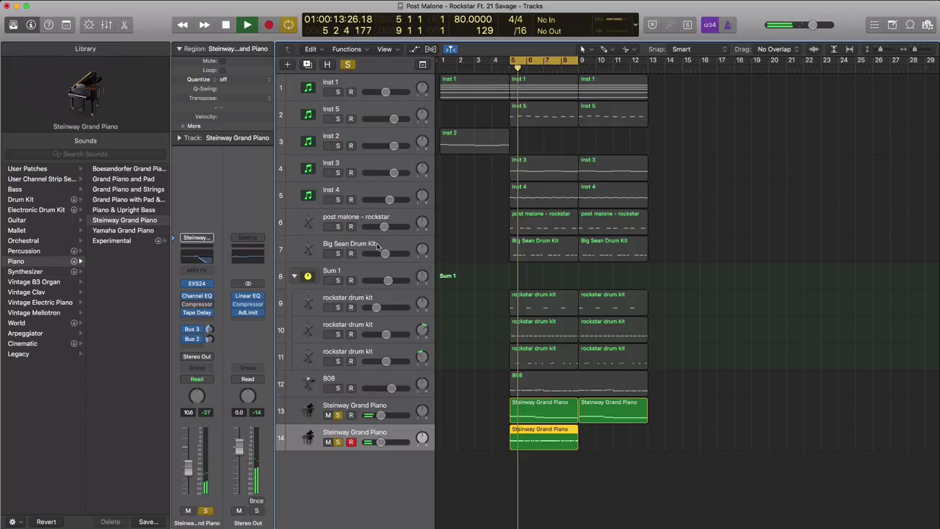
left_click(337, 442)
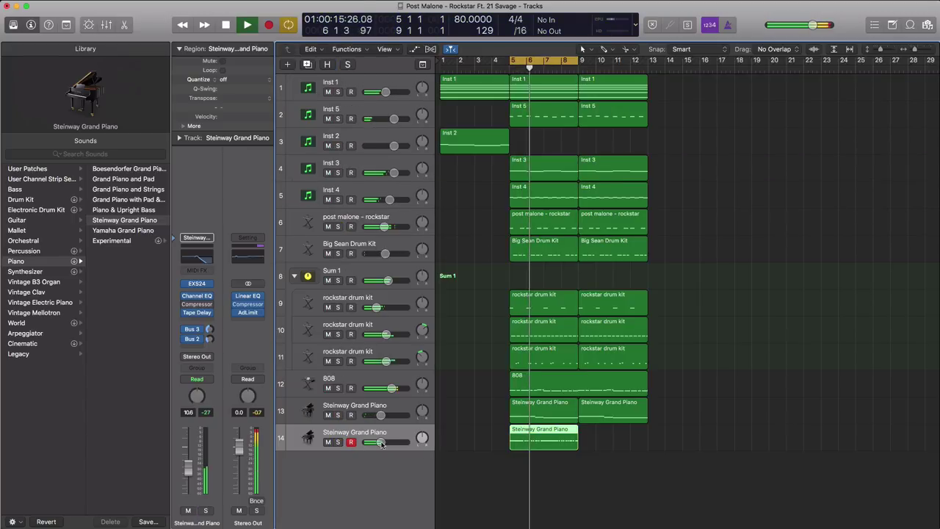
Step: Copy the second piano track's region to bar 9 and raise that track's volume to -5.6 dB
left_click_drag(381, 442, 388, 442)
left_click_drag(533, 438, 607, 440)
left_click_drag(388, 442, 385, 443)
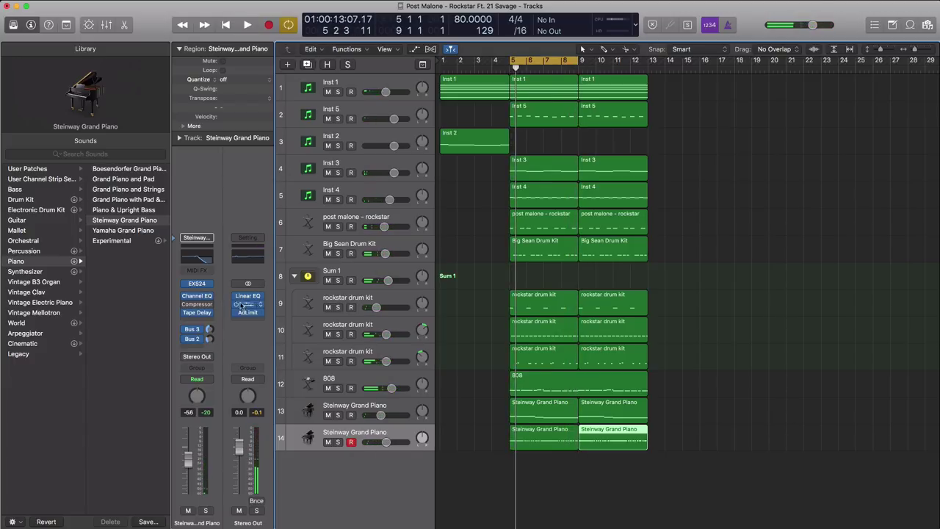
Step: Raise the envelope 2 attack slightly in the second piano track's EXS24 while listening to the mix
left_click(197, 283)
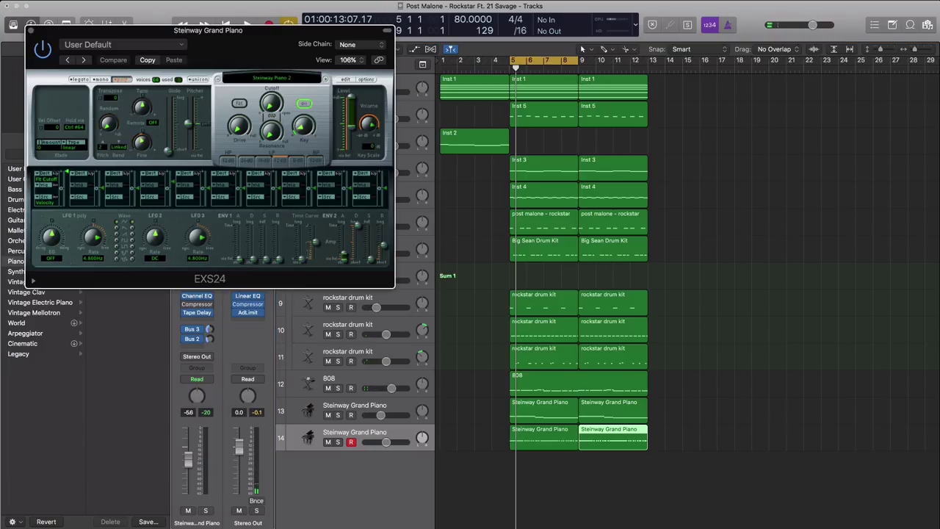
key("space")
left_click_drag(344, 258, 344, 250)
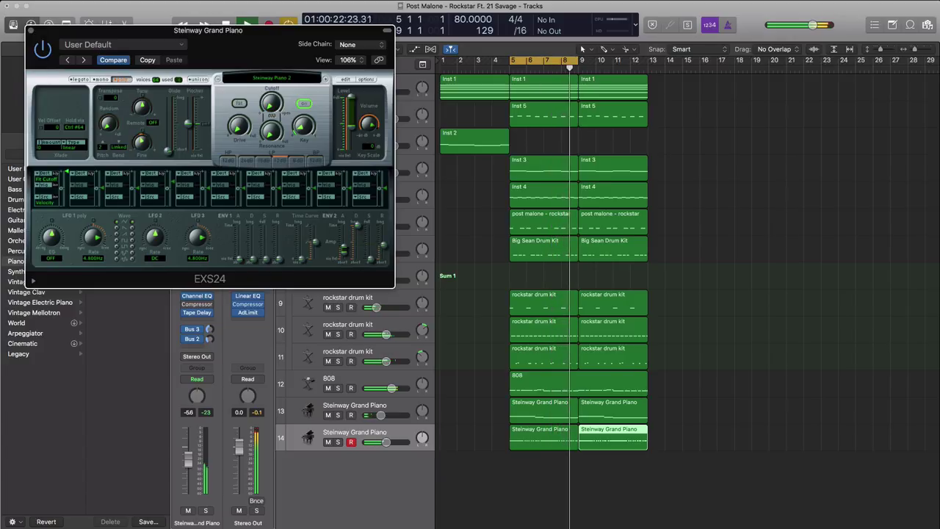
left_click(32, 31)
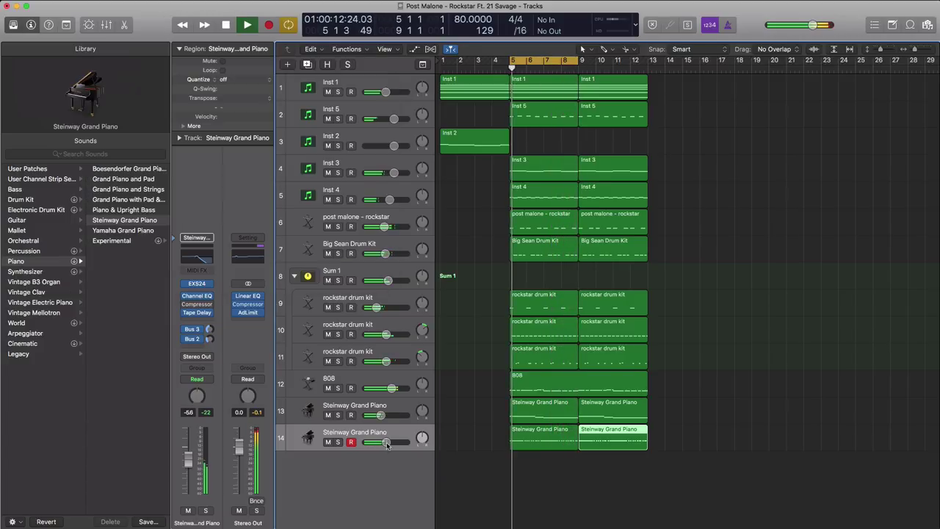
Step: Set the second piano track's volume to -5.2 dB and the Inst 3 track's volume to -0.1 dB
left_click_drag(386, 442, 387, 442)
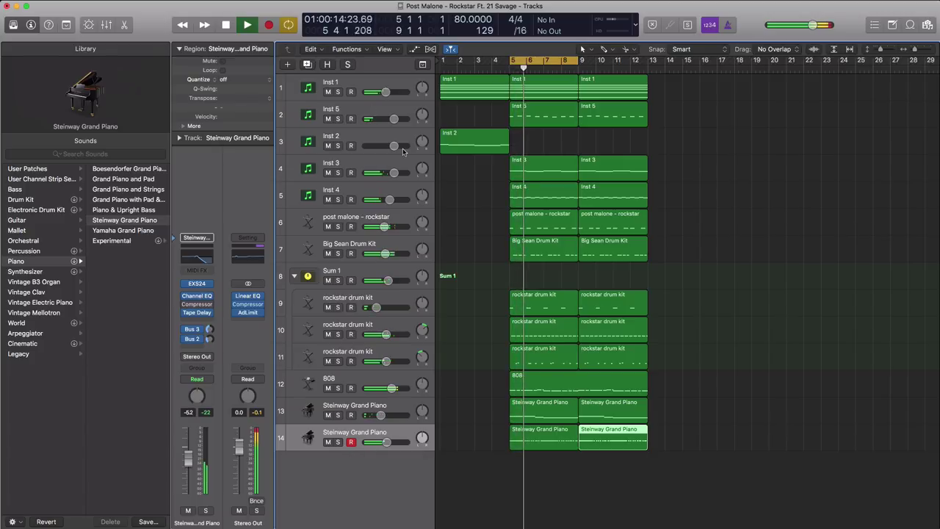
left_click(394, 172)
left_click_drag(393, 172, 396, 173)
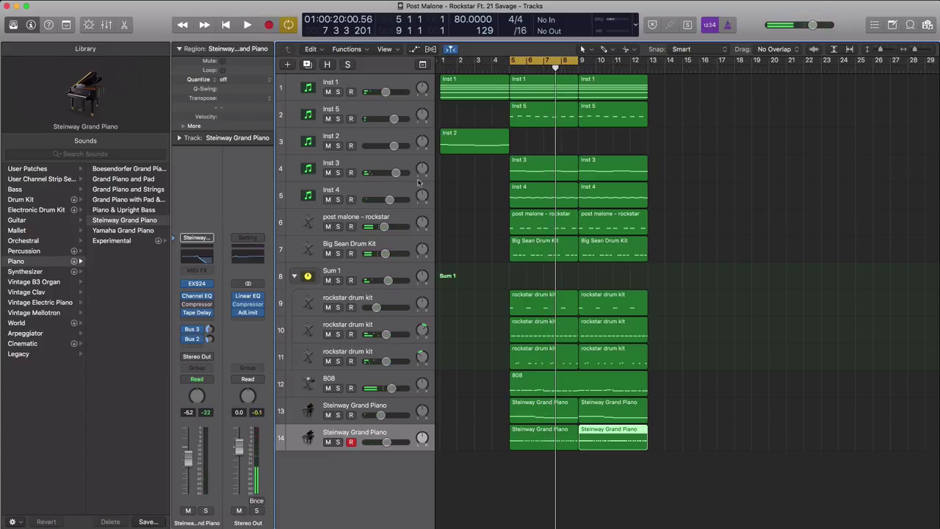
Step: Turn off cycling, copy all bar 5–12 regions to bar 13, and delete the copied Inst 3 regions
left_click(523, 62)
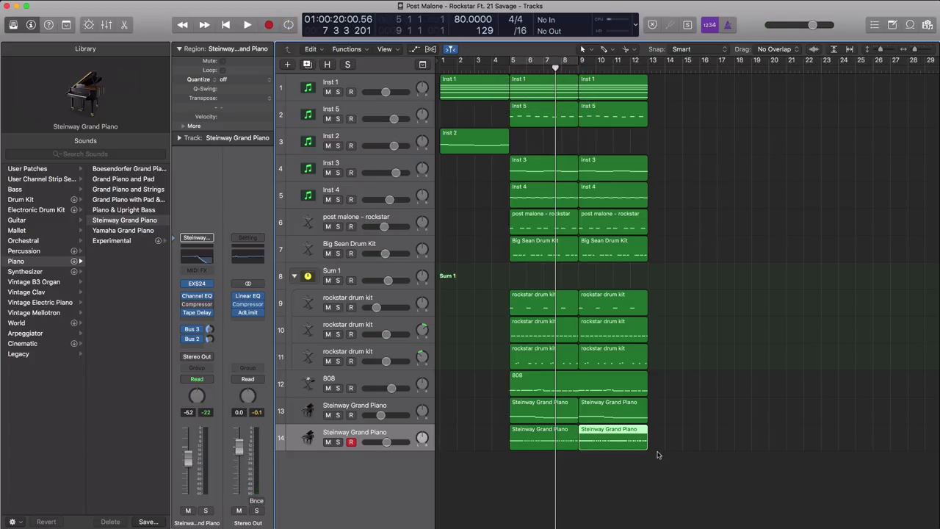
left_click_drag(660, 468, 648, 92)
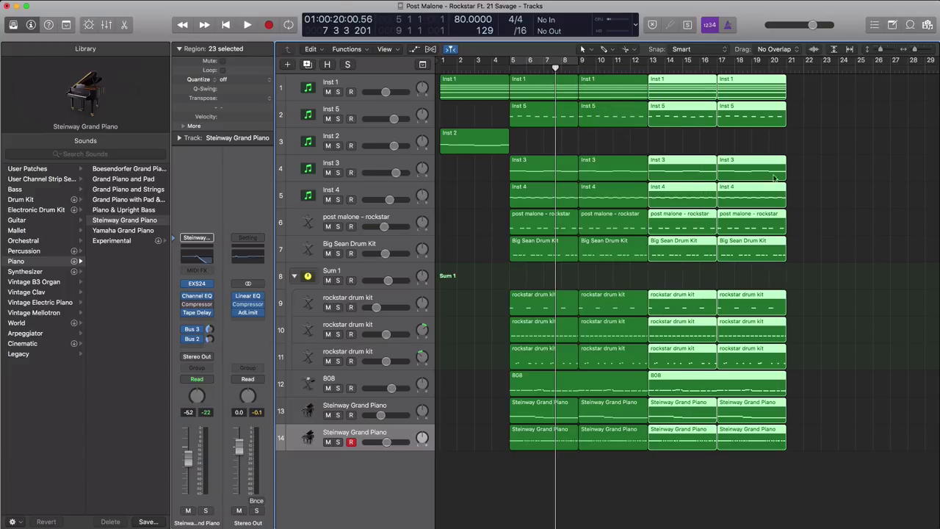
left_click_drag(808, 171, 713, 175)
key("Delete")
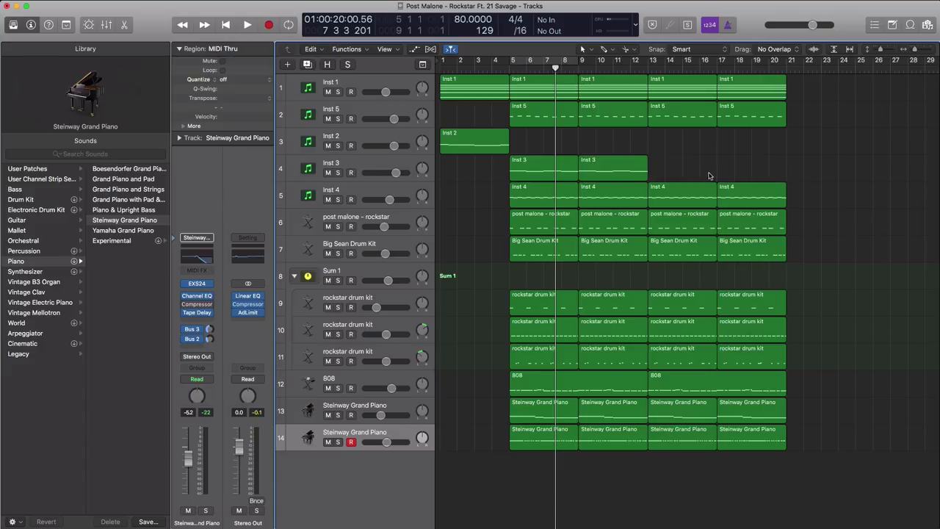
Step: Duplicate the Inst 3 track with its Nexus 2 setup and create an empty four-bar region at bar 13 on the duplicate
left_click(406, 166)
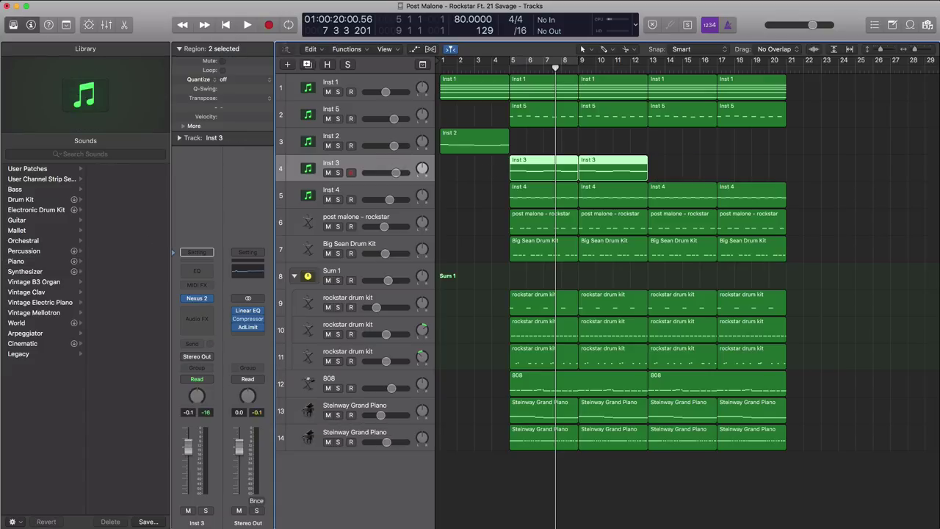
key("super+d")
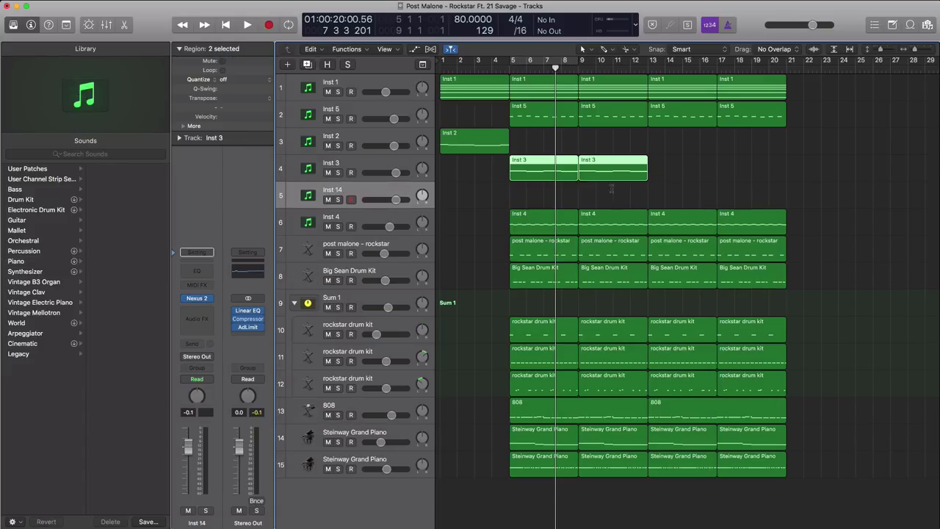
left_click(651, 199, "super")
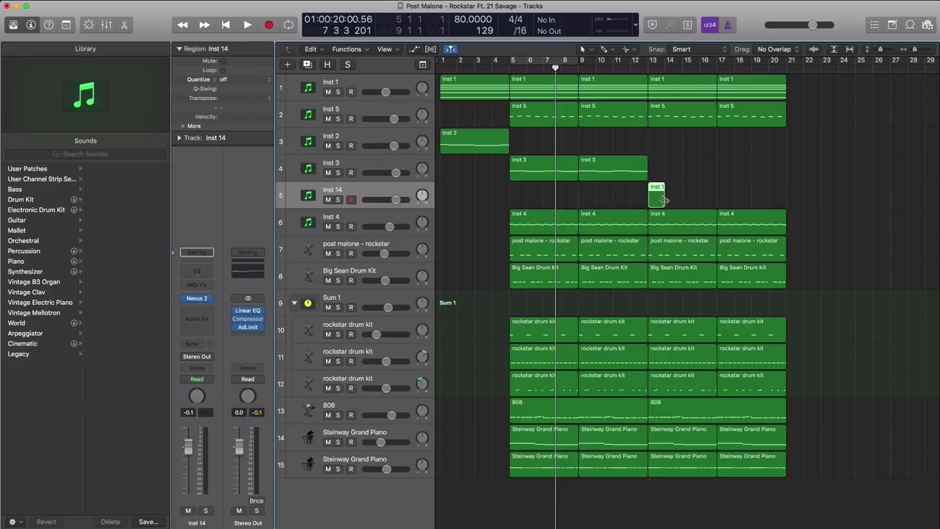
left_click_drag(663, 199, 716, 199)
Step: Set the cycle range to bars 13–16 and view the Inst 3 notes of bars 9–12 in the Piano Roll as reference
mouse_move(652, 63)
left_mouse_down()
mouse_move(733, 70)
mouse_move(718, 69)
left_mouse_up()
double_click(671, 191)
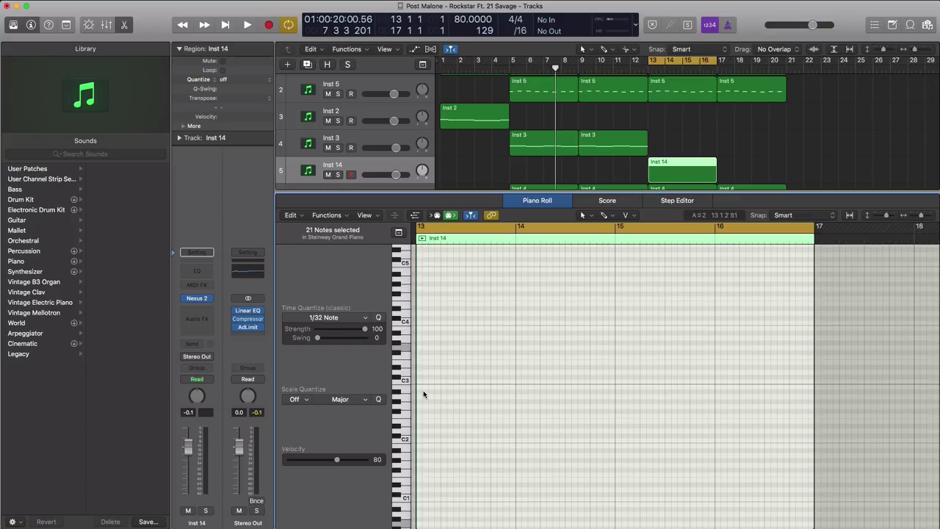
left_click(619, 147)
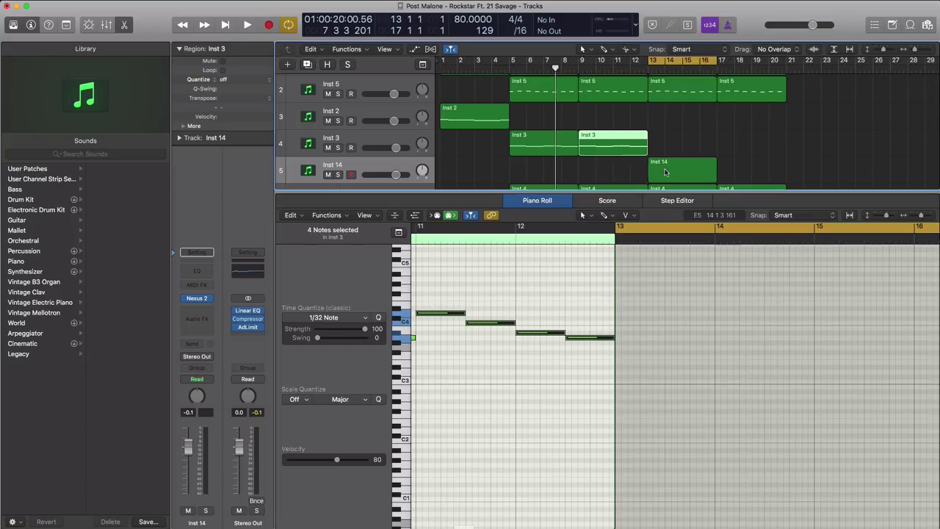
scroll(474, 465, "left", 5)
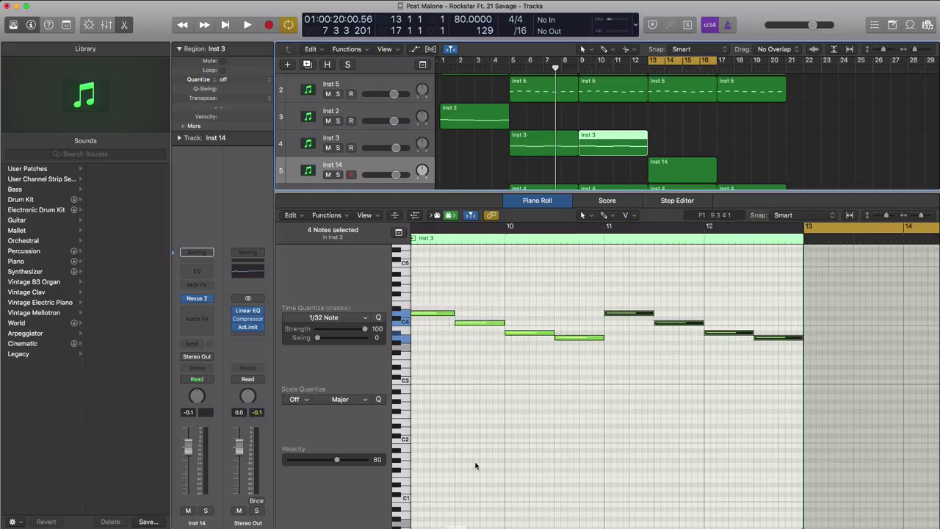
scroll(475, 464, "right", 1)
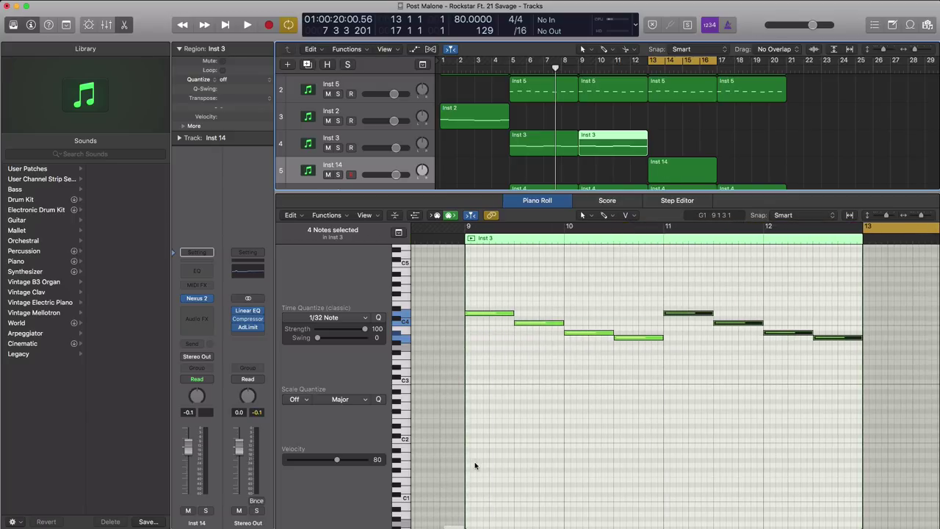
Step: Draw eighth notes A3 on beat 1 and C4 on beat 2 of bar 13 in the Inst 14 region, checking with playback
left_click(668, 170)
scroll(512, 357, "left", 1)
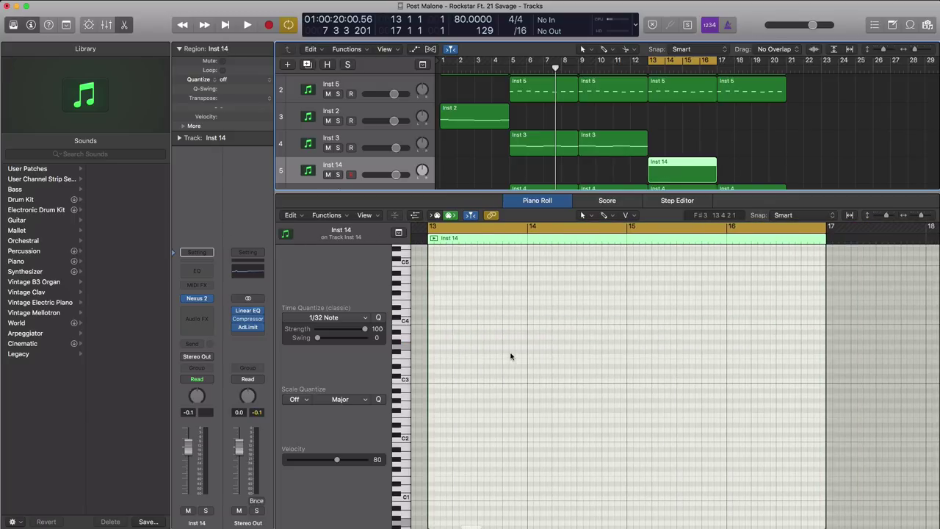
left_click(435, 339)
left_click_drag(500, 337, 437, 341)
key("space")
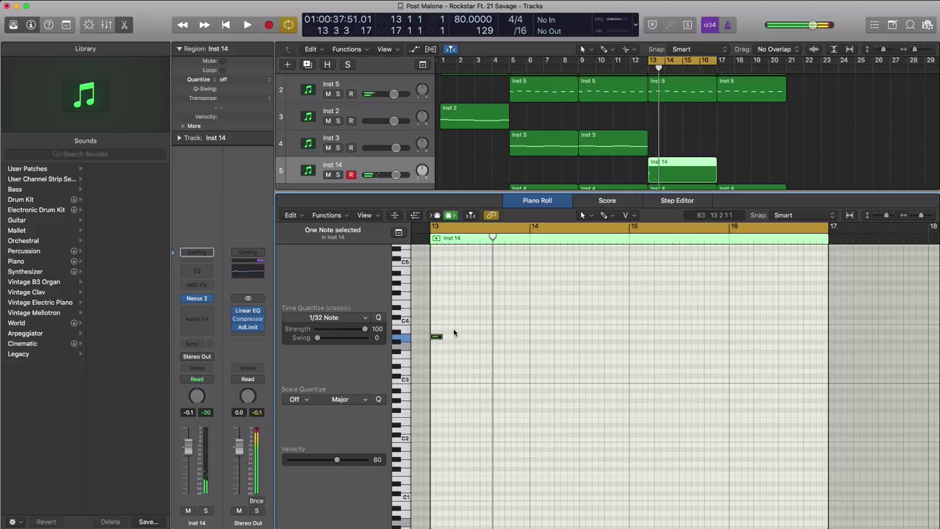
key("space")
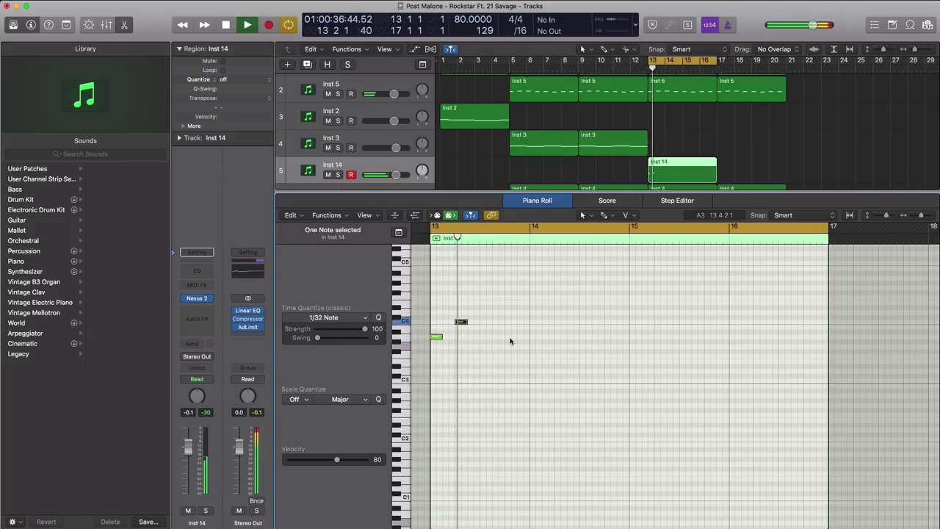
key("space")
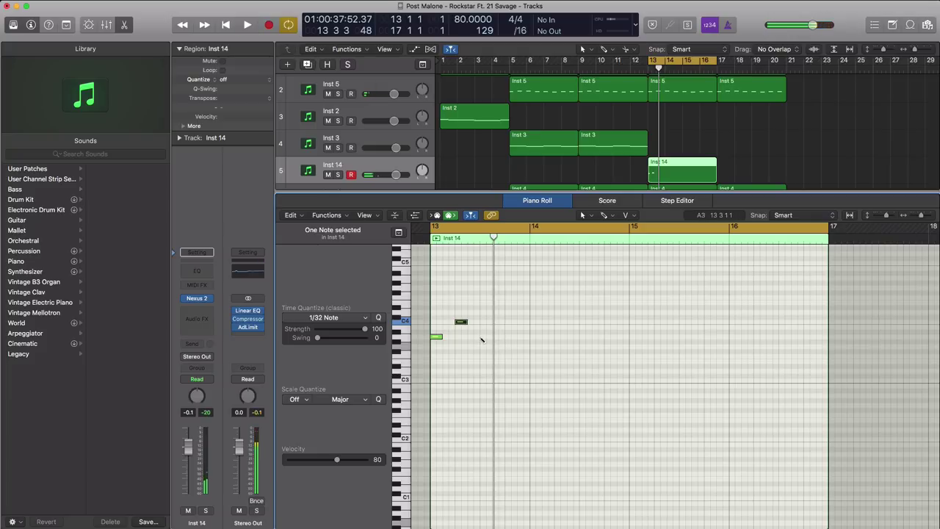
Step: Add eighth notes A#3 on beat 3 and A3 on beat 4 of bar 13, checking with playback
key("space")
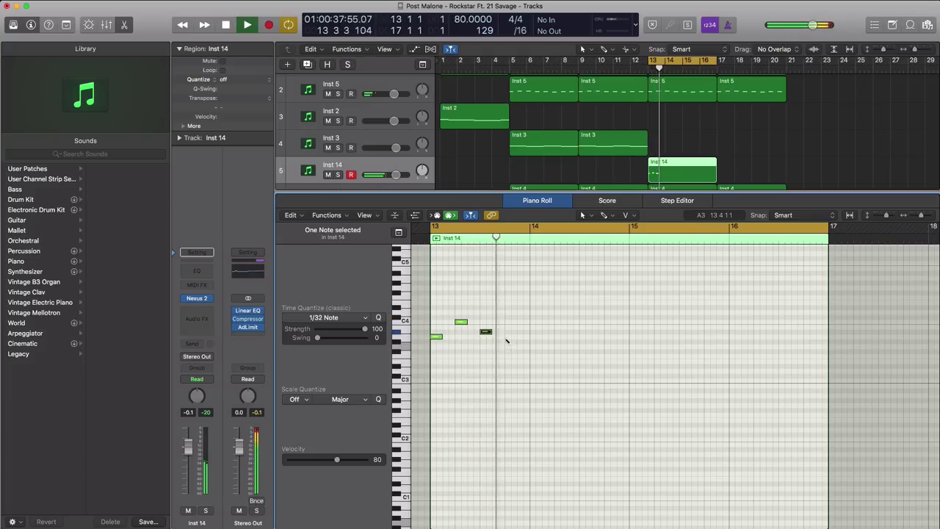
left_click(511, 336, "super")
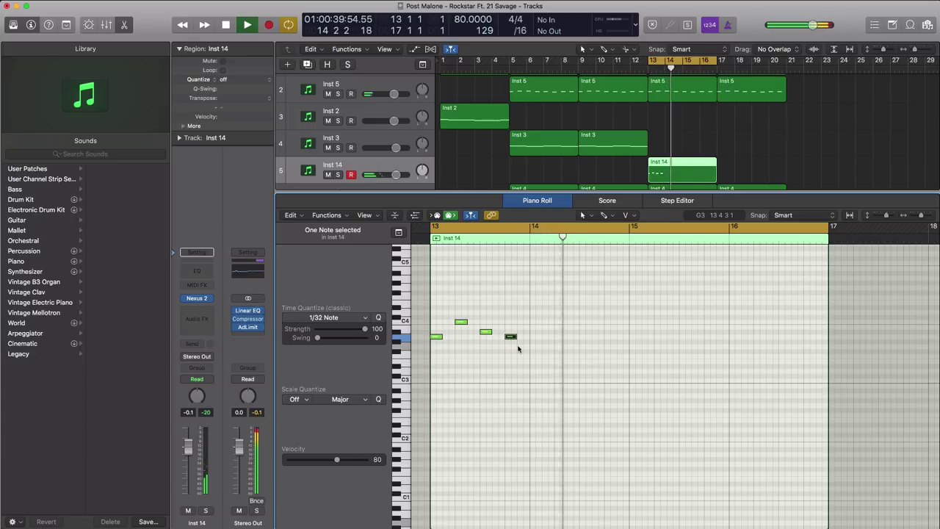
key("space")
Step: Add eighth notes G3 on beat 1 and D3 on beat 2 of bar 14, checking with playback
key("space")
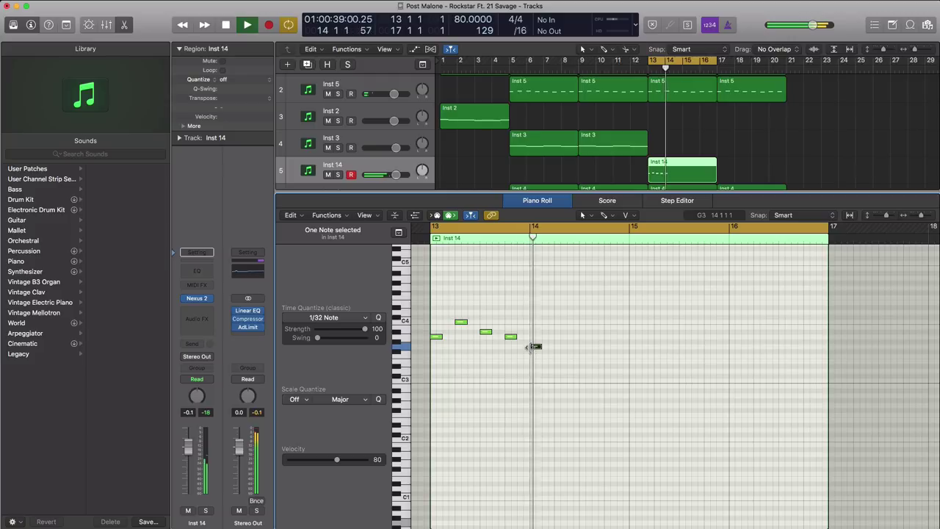
left_click(535, 346, "super")
left_click(560, 372, "super")
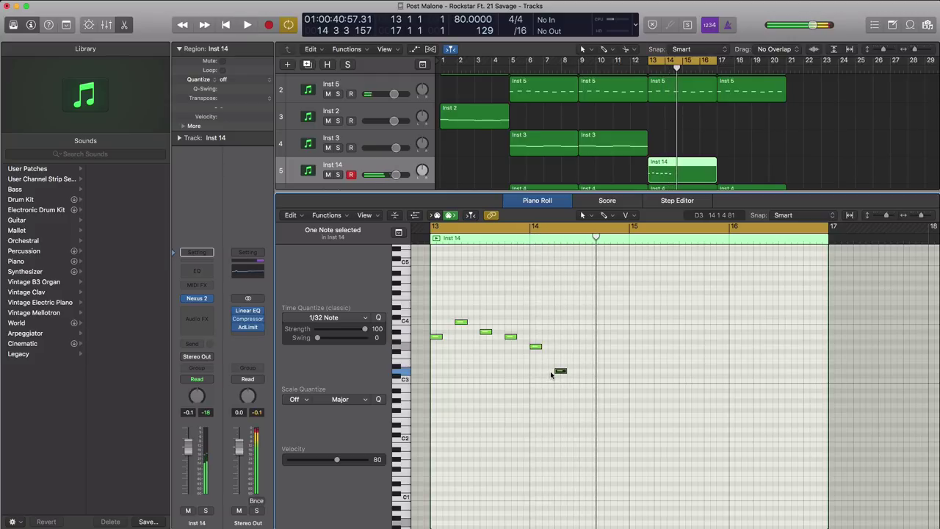
key("space")
key("space")
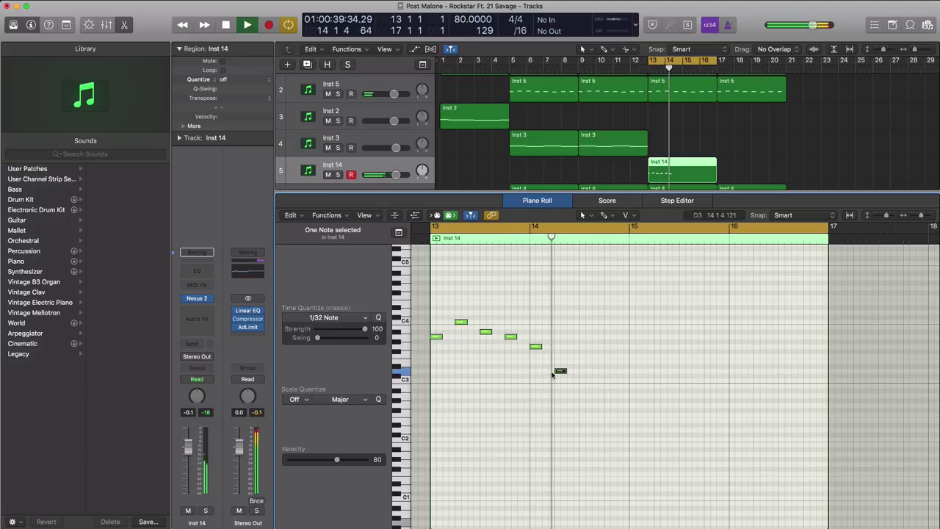
Step: Add eighth notes F3 on beat 3 and A3 on beat 4 of bar 14, checking with playback
key("space")
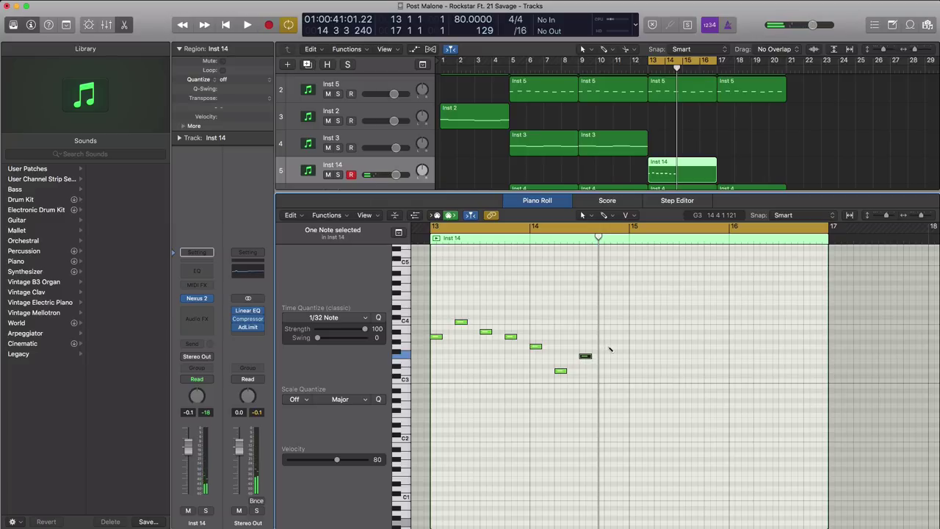
key("space")
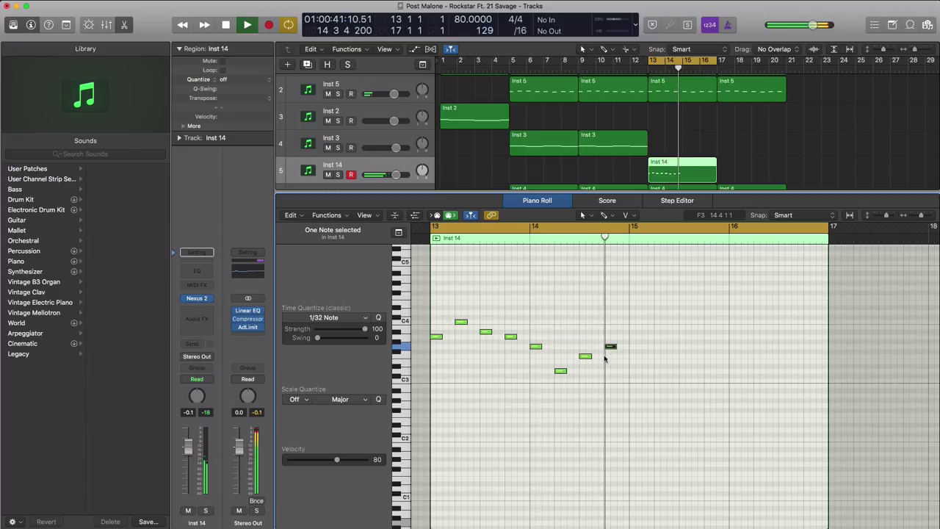
left_click_drag(610, 348, 609, 337)
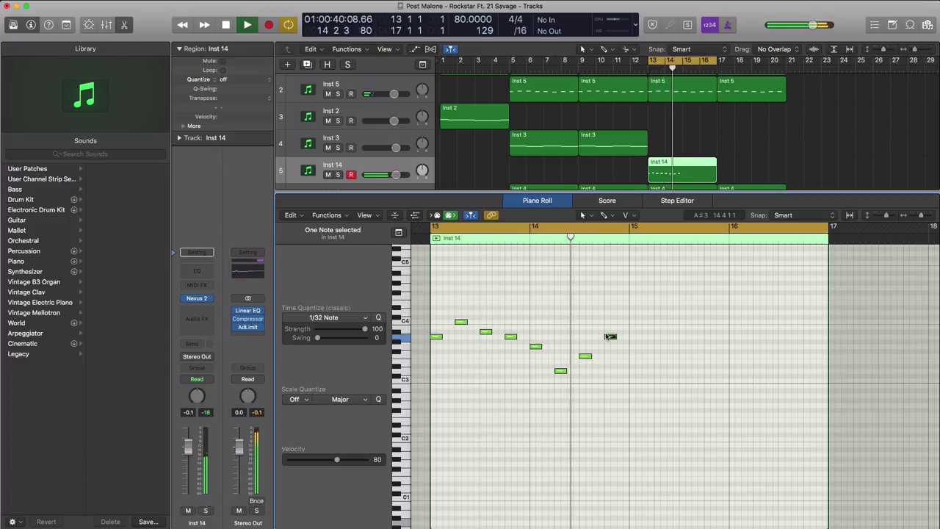
key("space")
Step: Duplicate the eight Inst 14 notes into bars 15–16, then copy the finished region to bars 17–20
left_click_drag(665, 407, 636, 344)
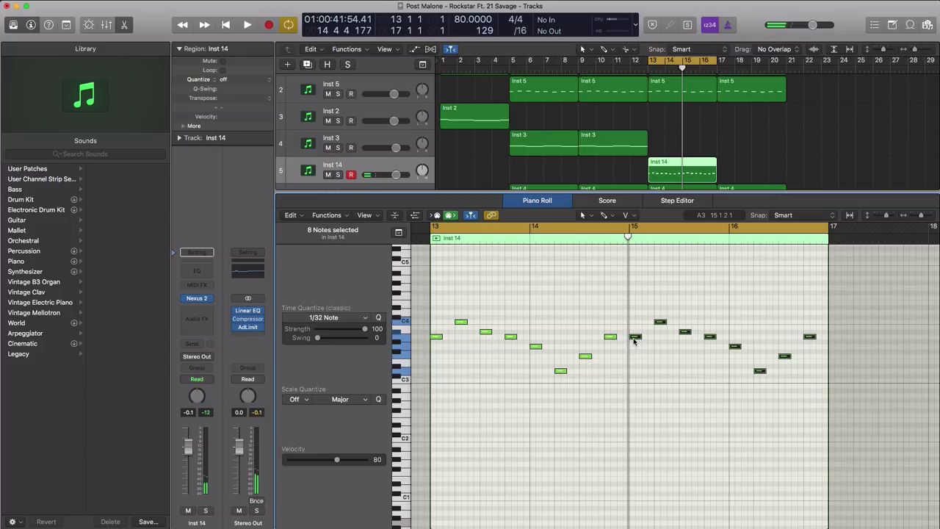
key("x")
key("x")
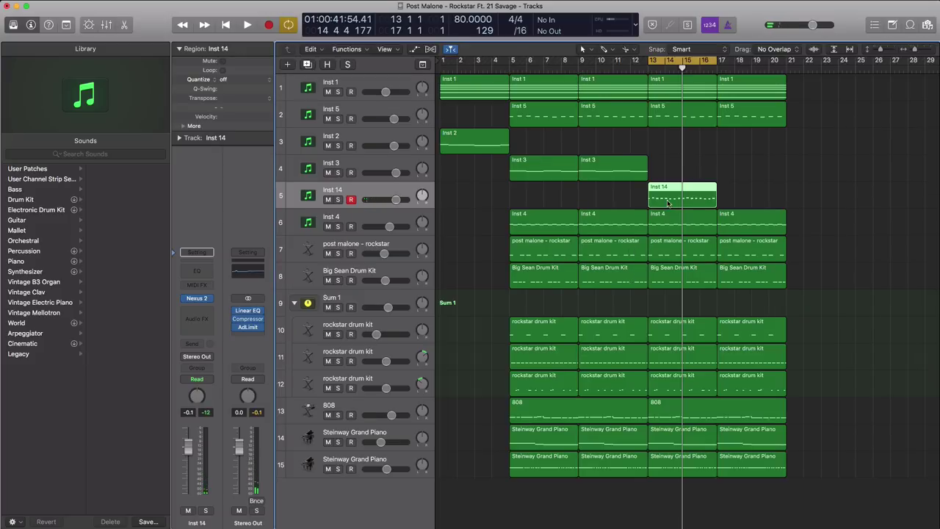
left_click_drag(669, 204, 737, 204)
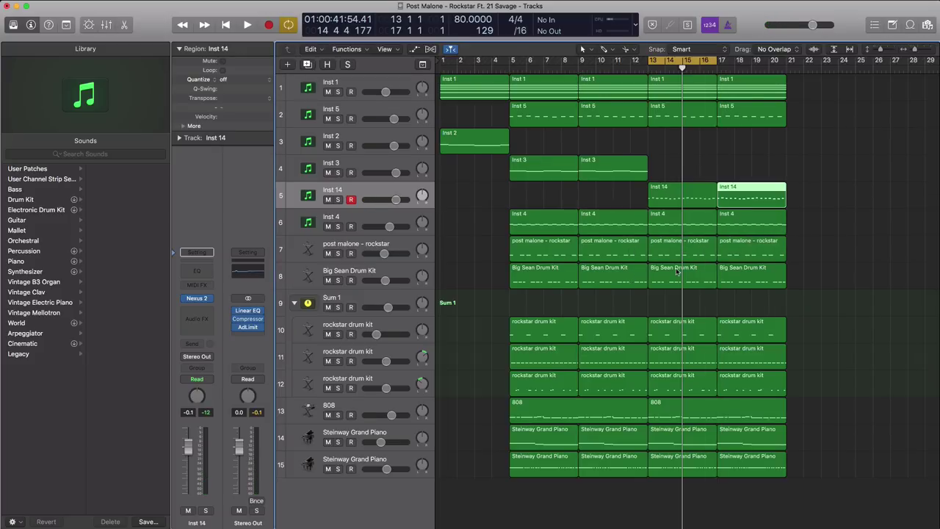
Step: Solo the first rockstar drum kit track during playback to identify its sound, then unsolo it
left_click(340, 335)
key("space")
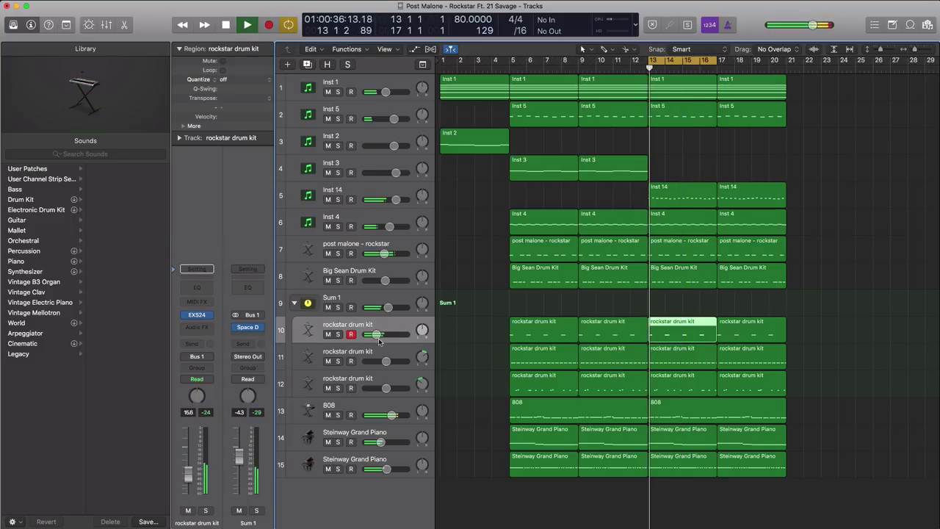
left_click(340, 335)
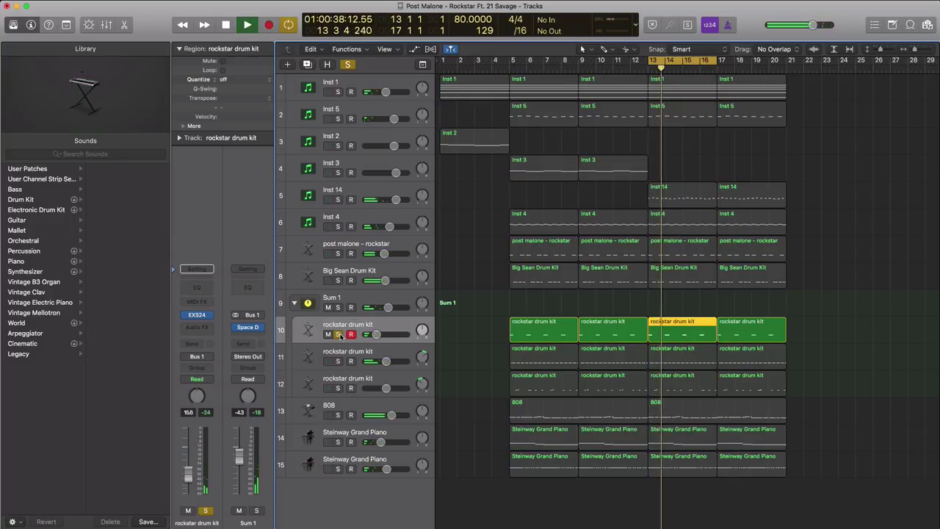
left_click(339, 335)
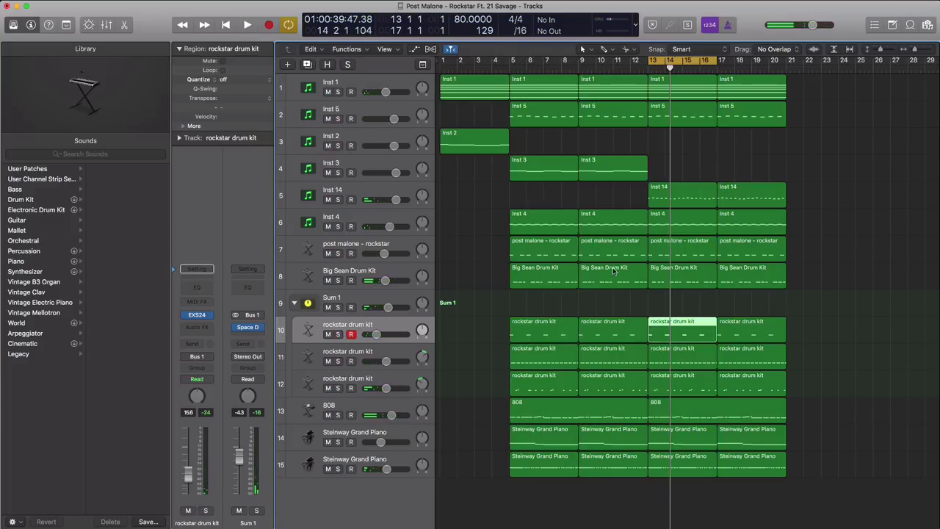
Step: Solo the post malone - rockstar track to check it and trim its bar 13 region to start at bar 14
left_click(678, 253)
left_click(338, 255)
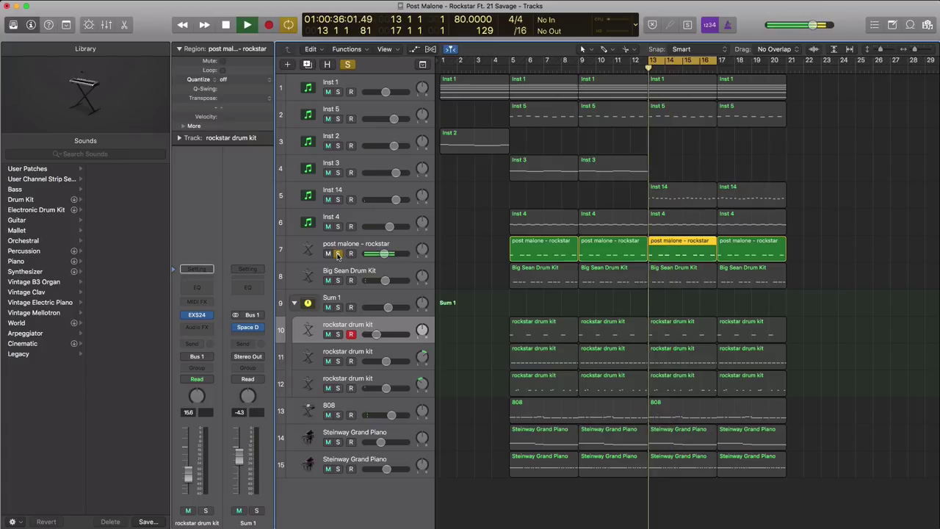
left_click_drag(651, 255, 665, 254)
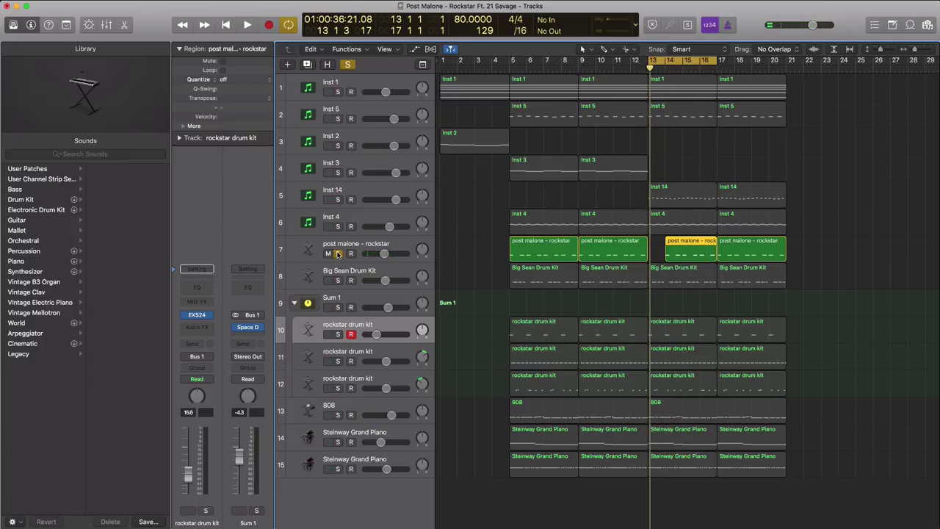
left_click(338, 253)
Step: Raise Inst 1's volume and lower Inst 14 and the second Steinway Grand Piano during playback, then save the project
key("space")
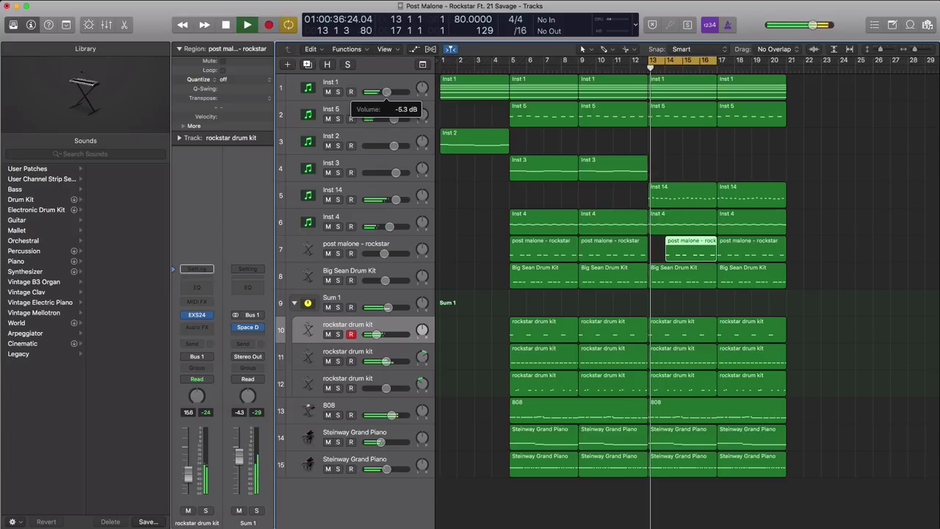
left_click_drag(389, 92, 400, 96)
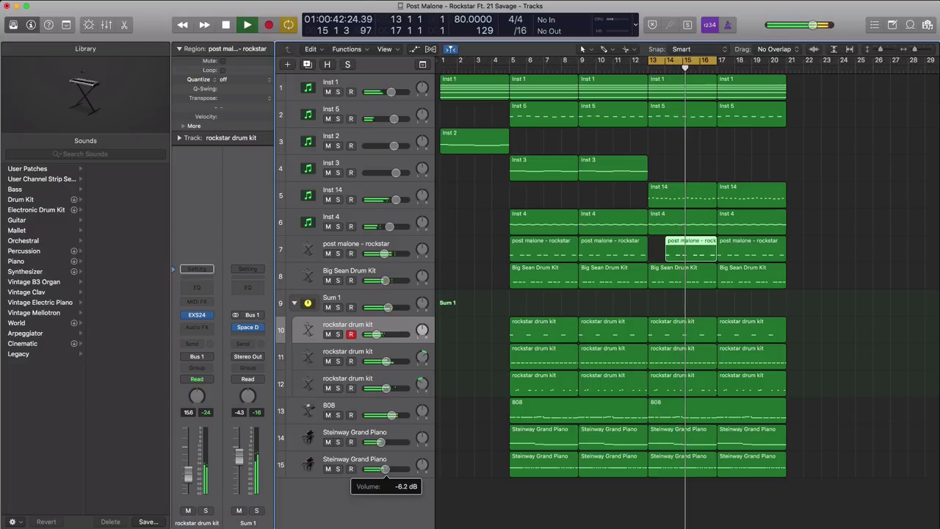
left_click_drag(397, 203, 388, 202)
key("space")
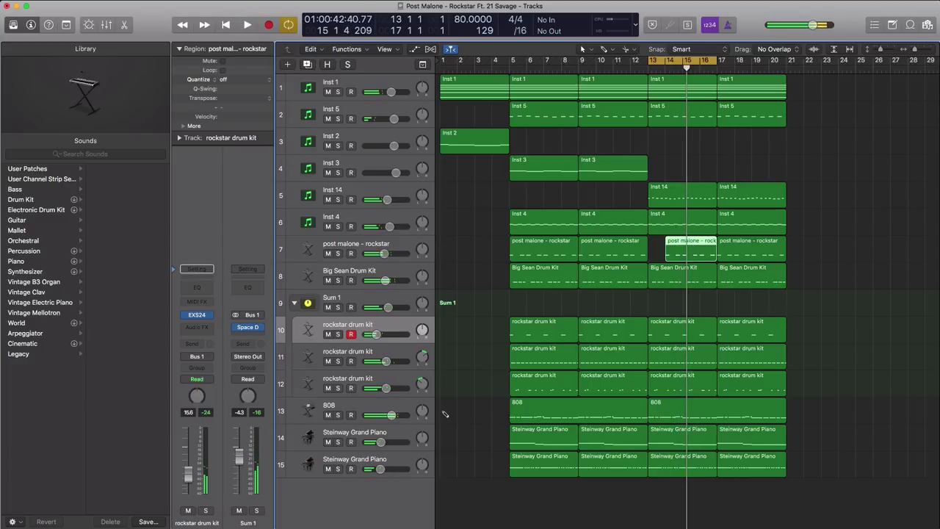
key("super+s")
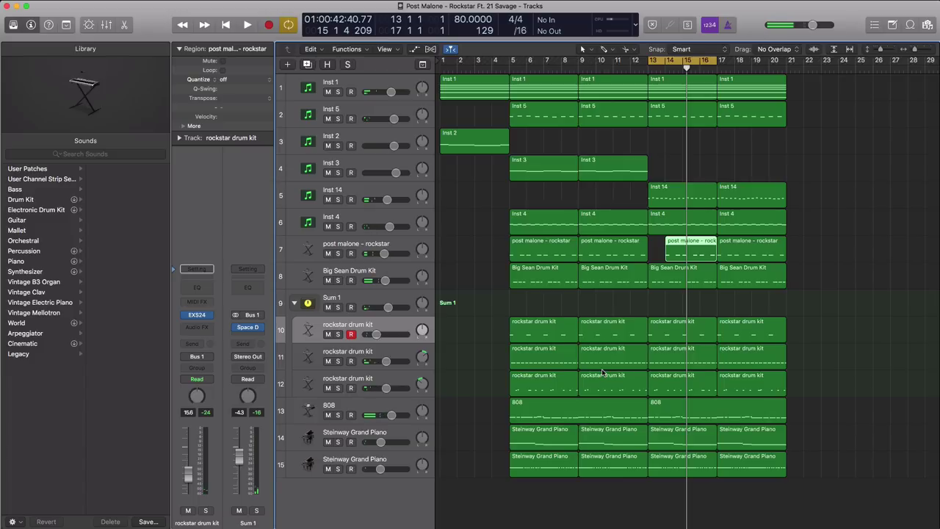
Step: Hide the Library to fit the whole arrangement in view and turn off cycle mode
key("z")
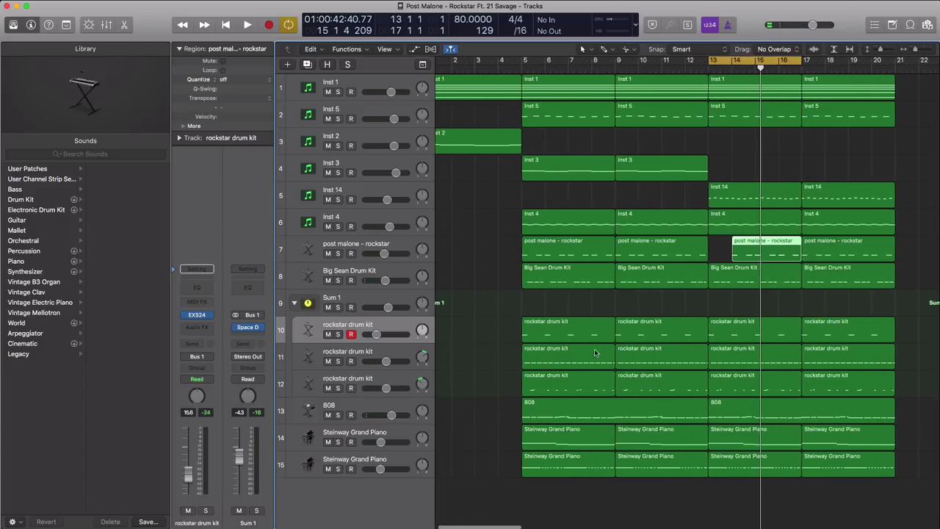
left_click(13, 27)
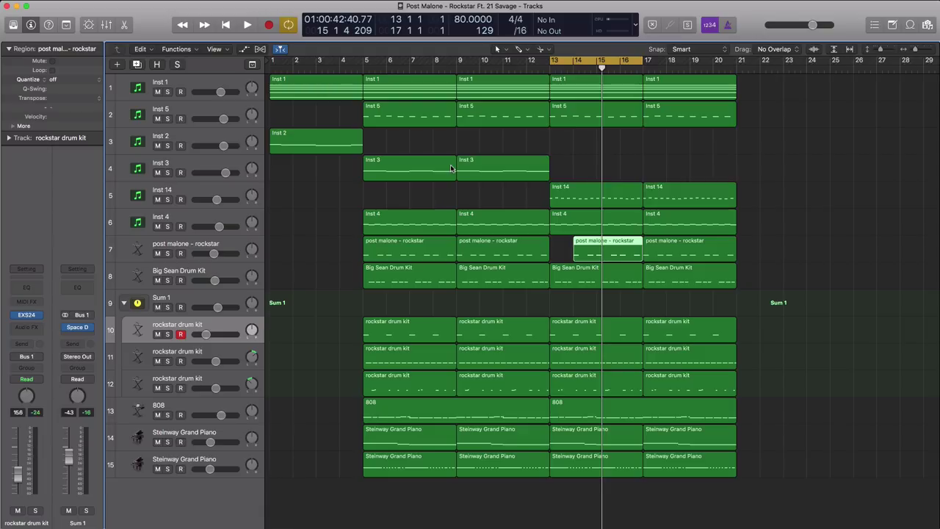
left_click(579, 62)
Step: Play the full arrangement from bar 1 past its end at bar 21, then stop playback
key("Return")
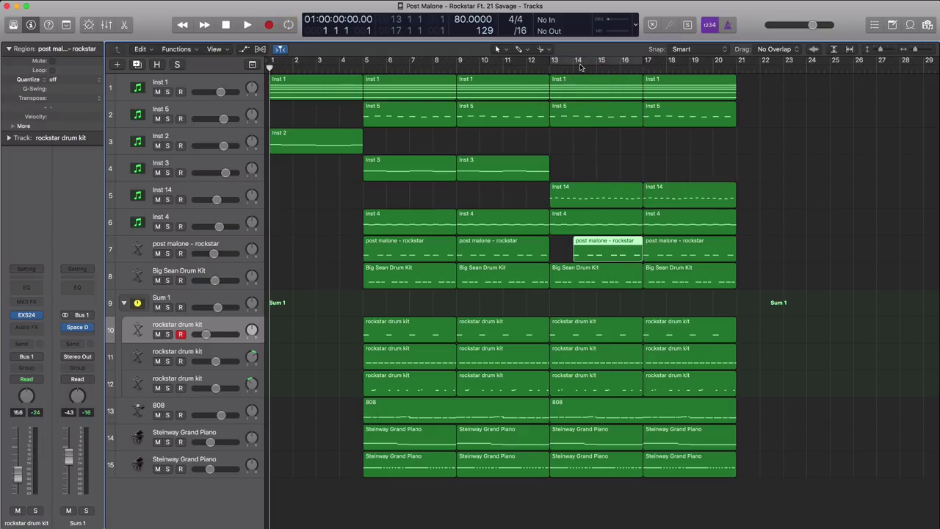
key("space")
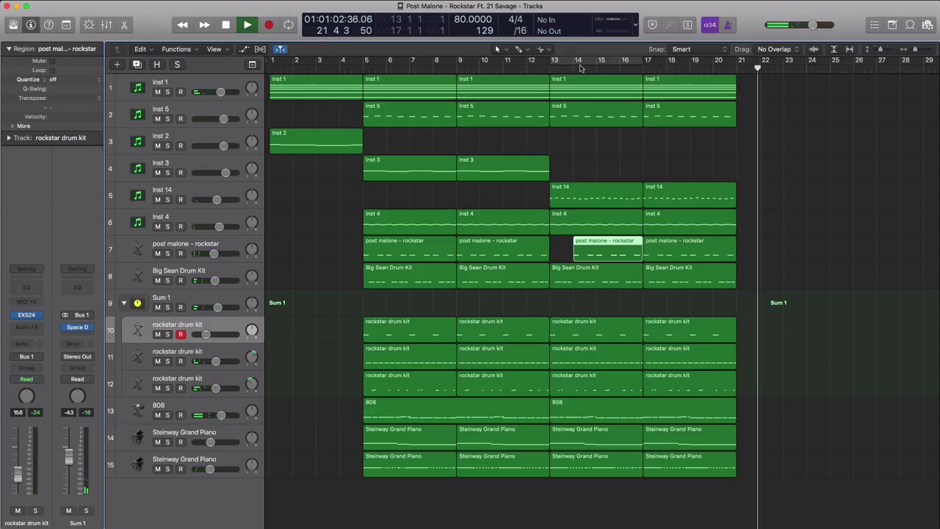
key("space")
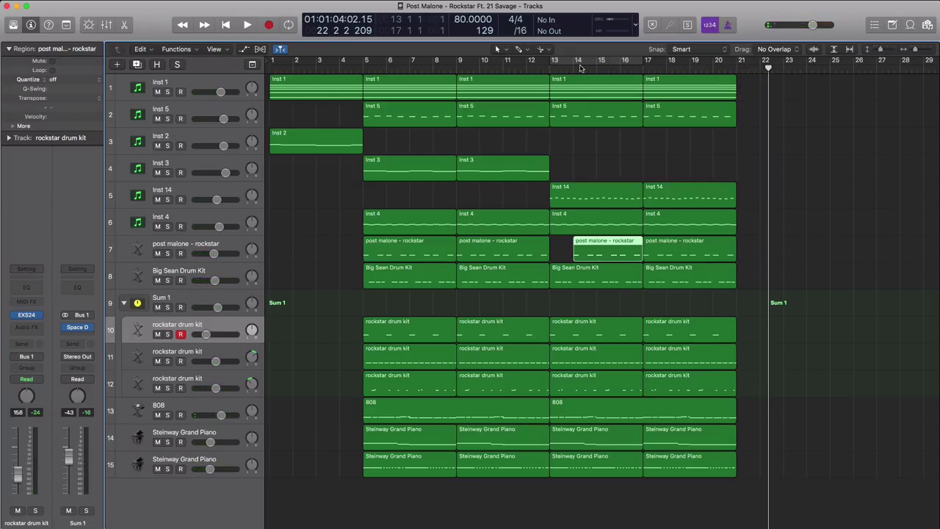